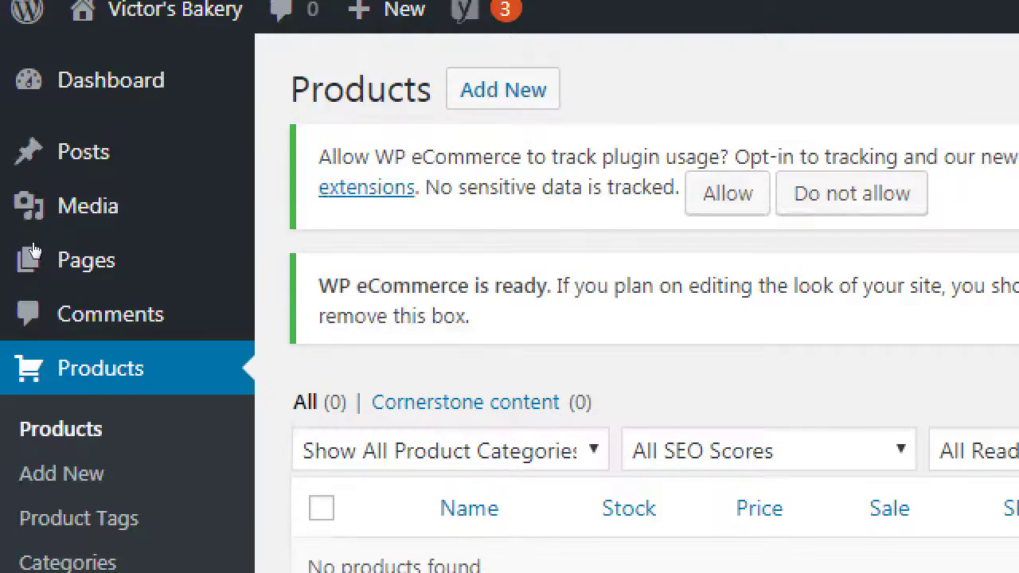
Step: Switch to the 2018-05-24.txt notes in Notepad and add the line "With Products we have Categories and Tags." at the end
{"action": "scroll", "coordinate": [30, 253], "scroll_direction": "down", "scroll_amount": 2}
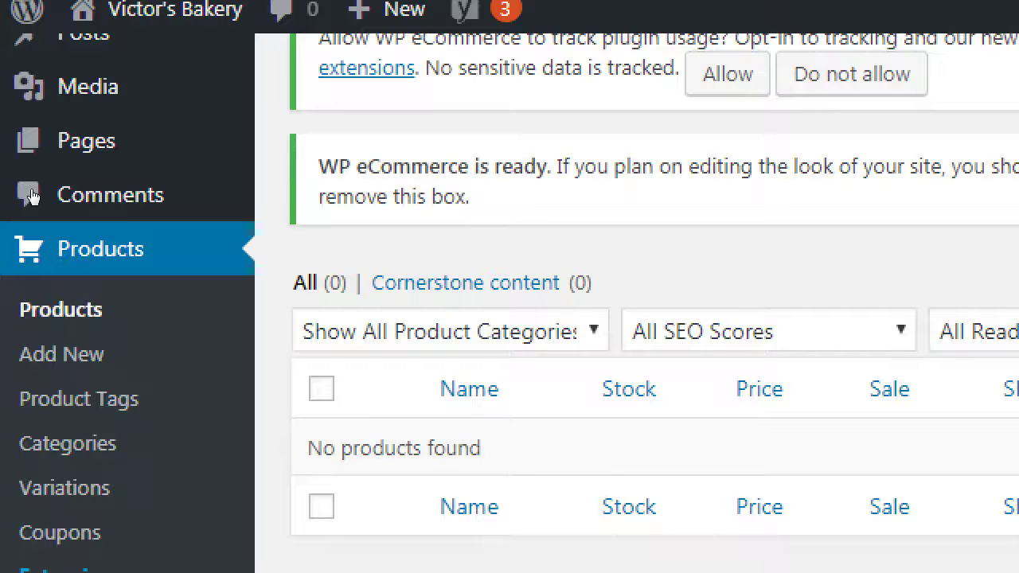
{"action": "key", "text": "super+minus"}
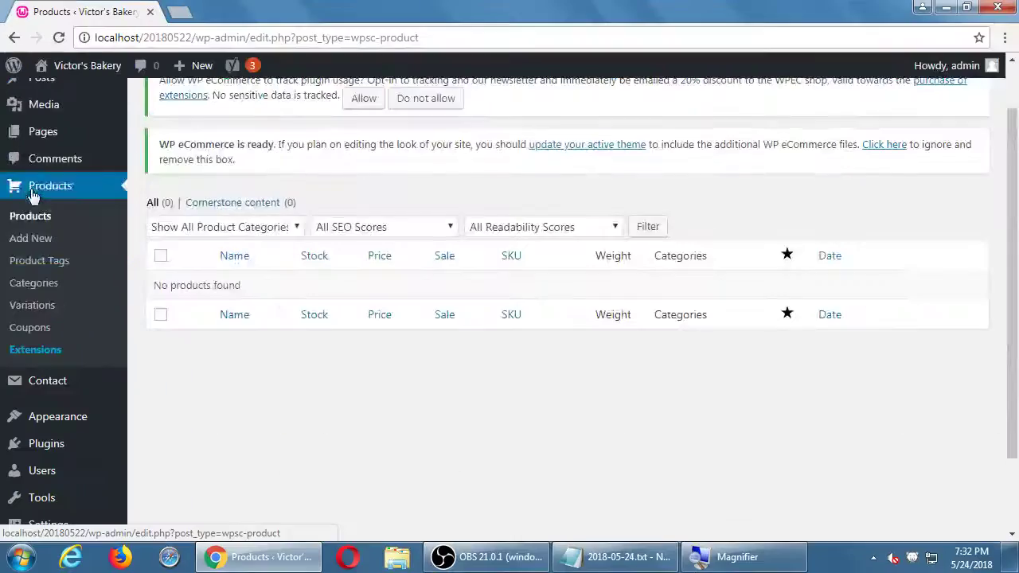
{"action": "left_click", "coordinate": [571, 561]}
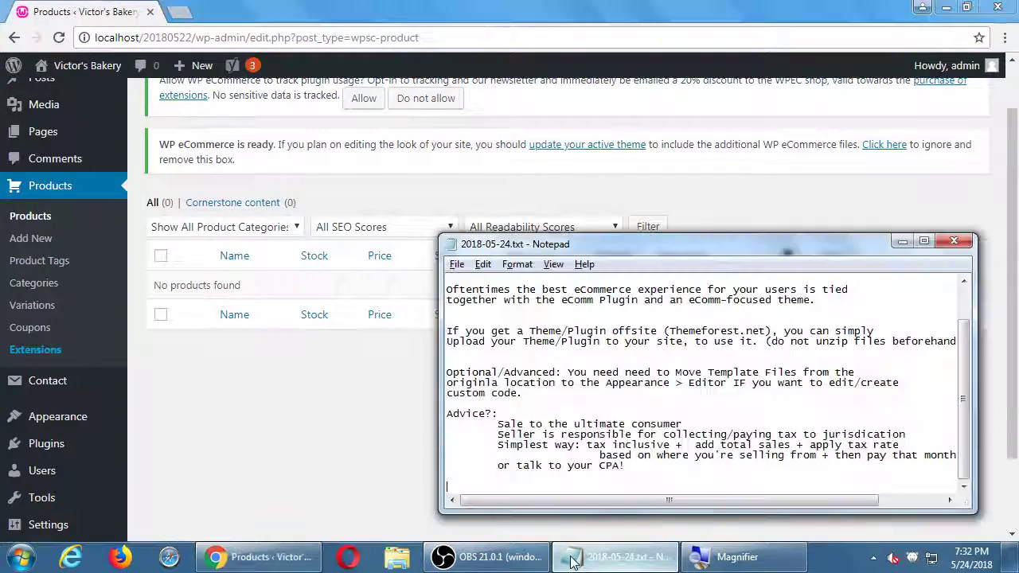
{"action": "key", "text": "super+plus"}
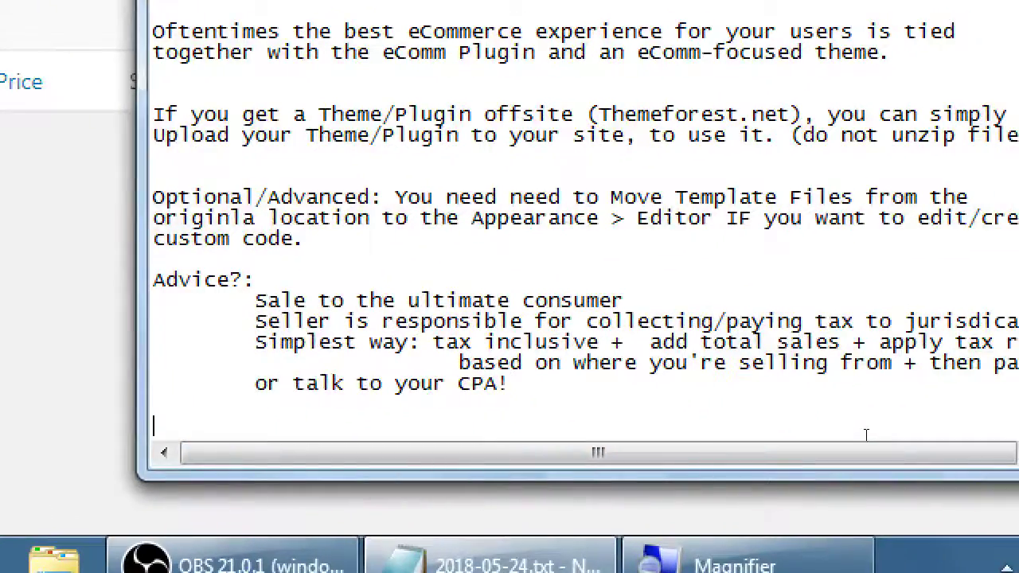
{"action": "type", "text": "With products w"}
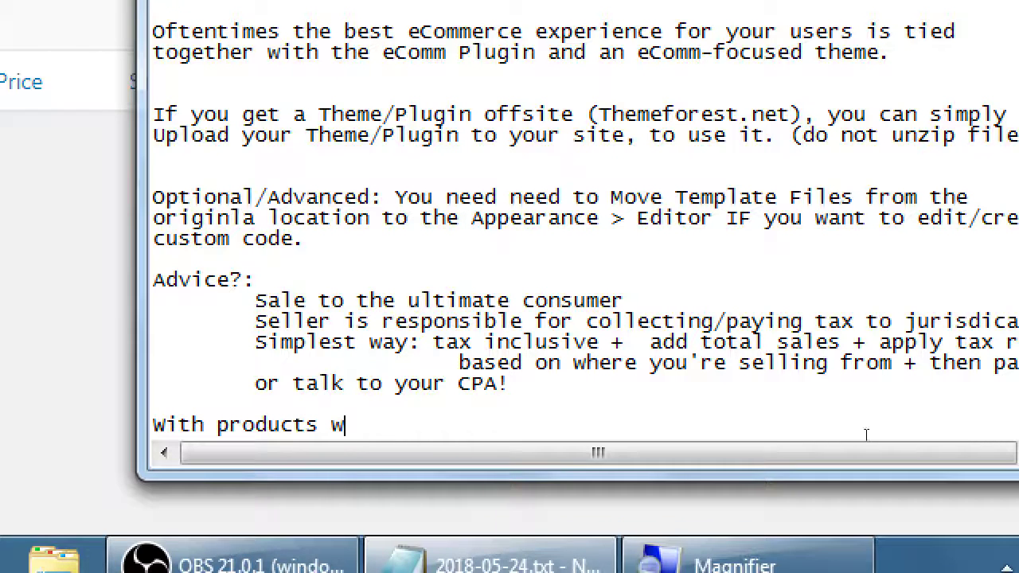
{"action": "type", "text": "e"}
{"action": "key", "text": "ctrl+Left"}
{"action": "key", "text": "ctrl+Left"}
{"action": "type", "text": "P"}
{"action": "key", "text": "Delete"}
{"action": "key", "text": "End"}
{"action": "type", "text": "h"}
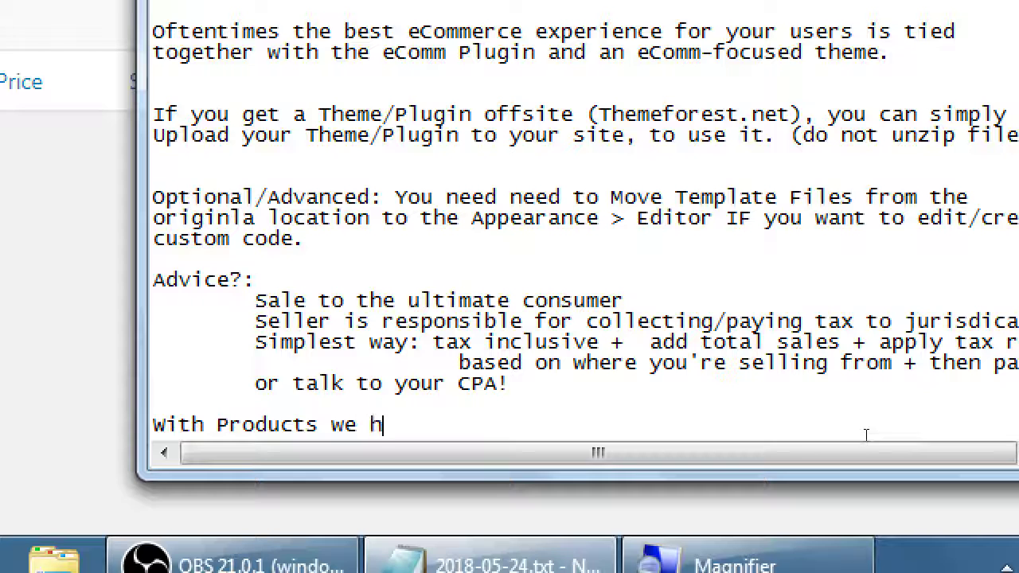
{"action": "type", "text": "ave Catego"}
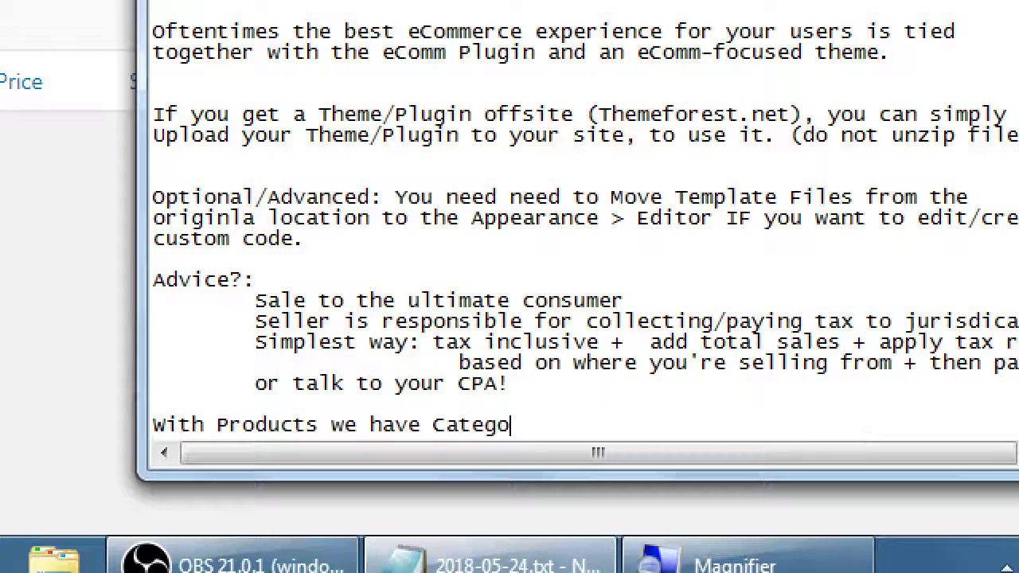
{"action": "type", "text": "ries and Tags."}
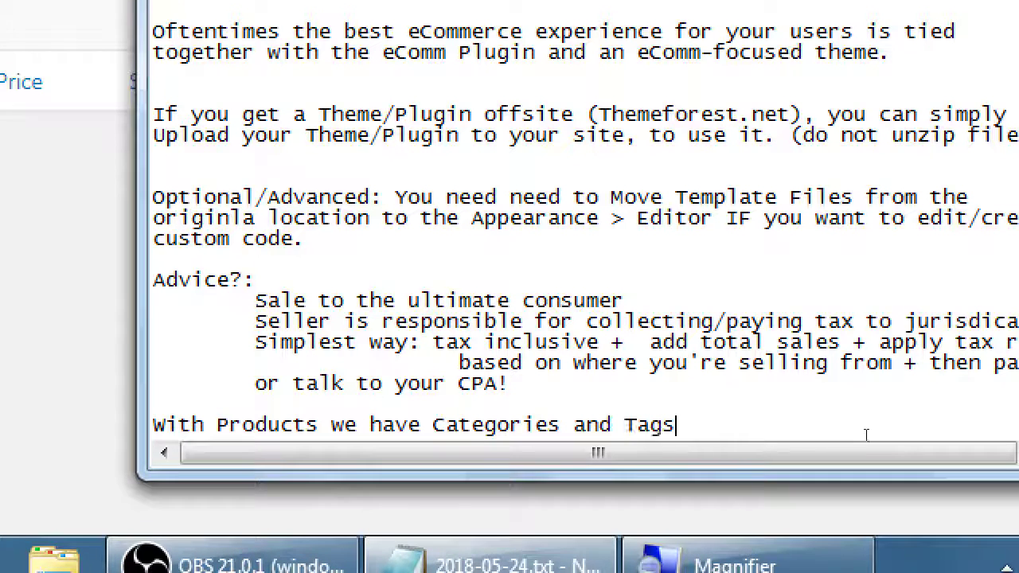
Step: Add the line "It's up to you to decide which of the two, or both, you want to use."
{"action": "key", "text": "Return"}
{"action": "type", "text": "It's up to you d"}
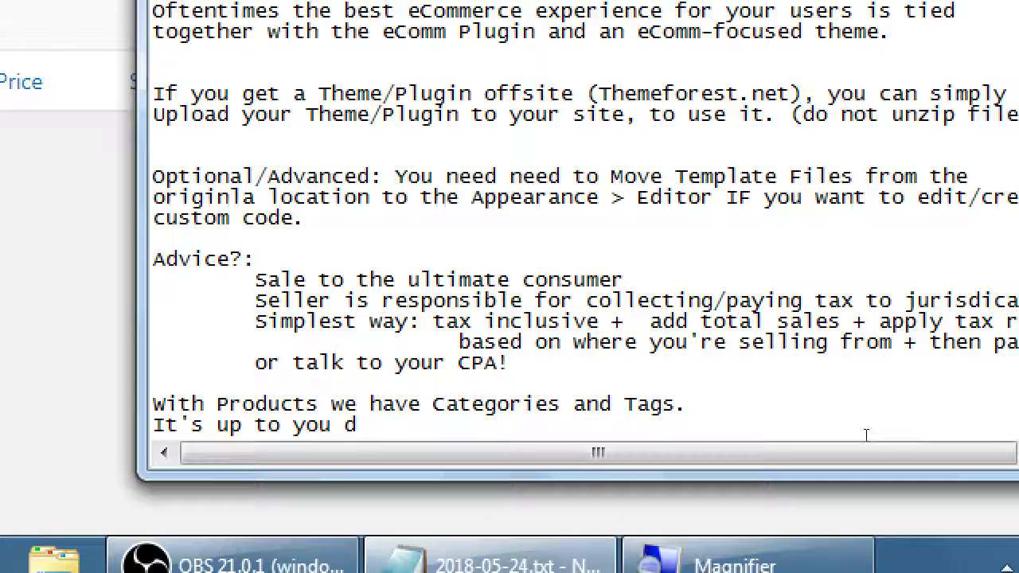
{"action": "key", "text": "BackSpace"}
{"action": "type", "text": "to decide "}
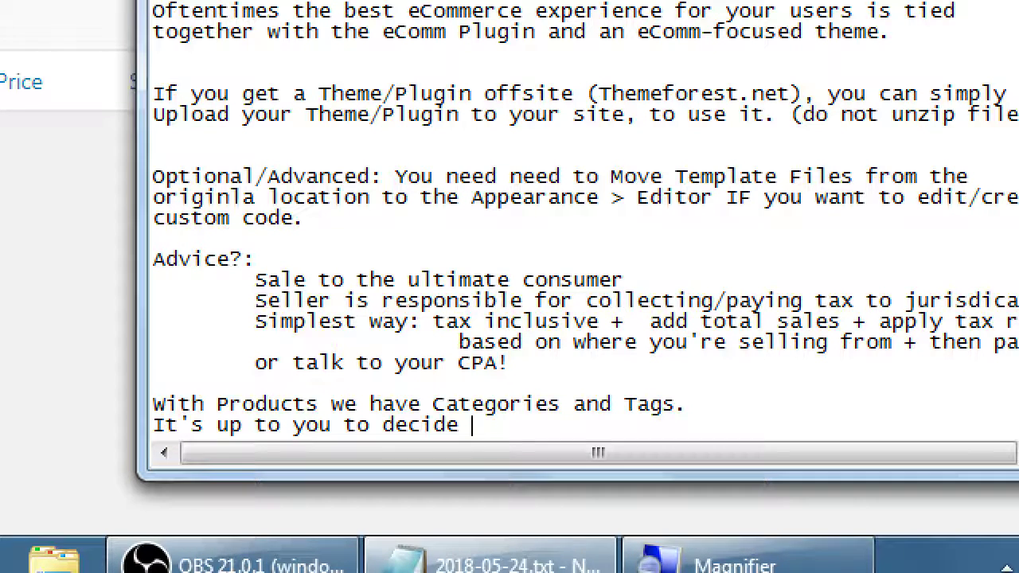
{"action": "type", "text": "which of the two, or "}
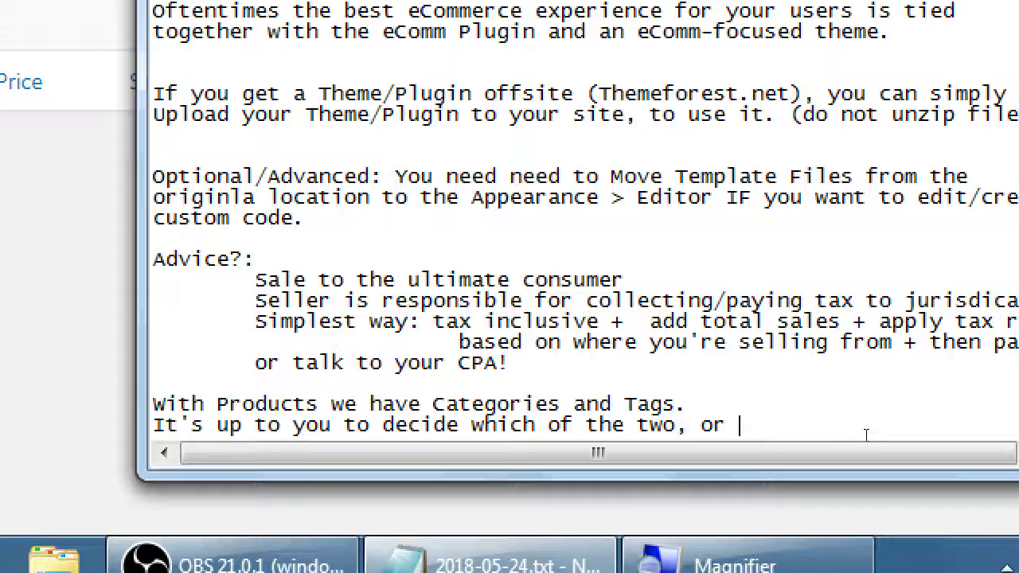
{"action": "type", "text": "both, you want o use"}
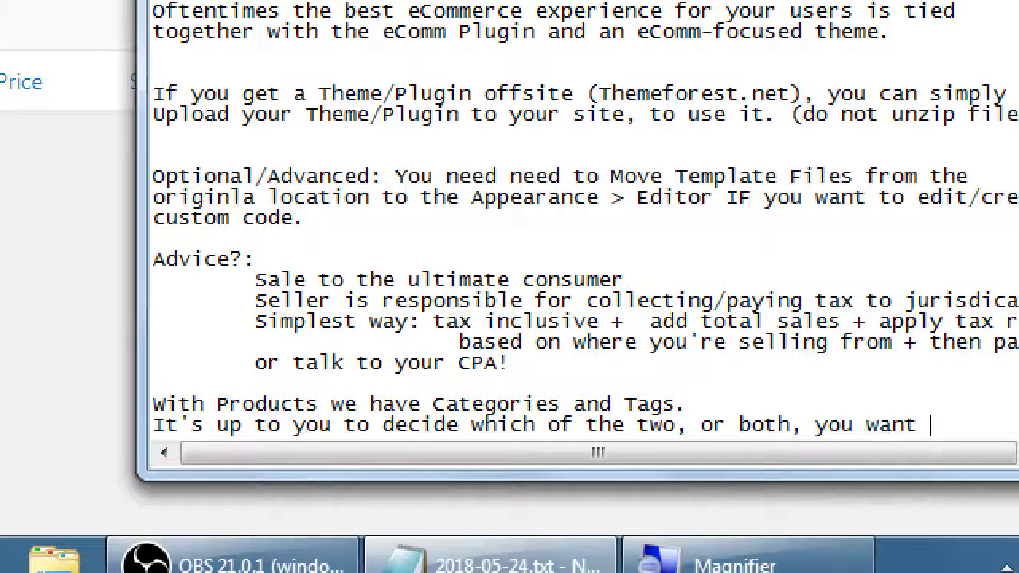
{"action": "key", "text": "BackSpace"}
{"action": "key", "text": "BackSpace"}
{"action": "key", "text": "BackSpace"}
{"action": "key", "text": "BackSpace"}
{"action": "key", "text": "BackSpace"}
{"action": "type", "text": "to use."}
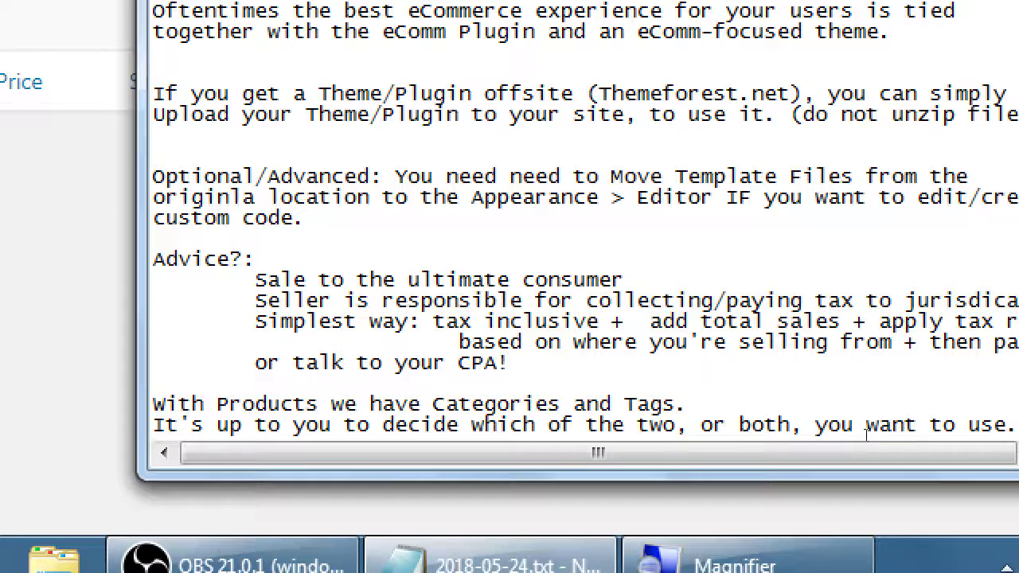
Step: Add an indented line reading "A Category is the Big Idea" below the sentence about choosing one or both
{"action": "key", "text": "Return"}
{"action": "key", "text": "Tab"}
{"action": "type", "text": "A Cata"}
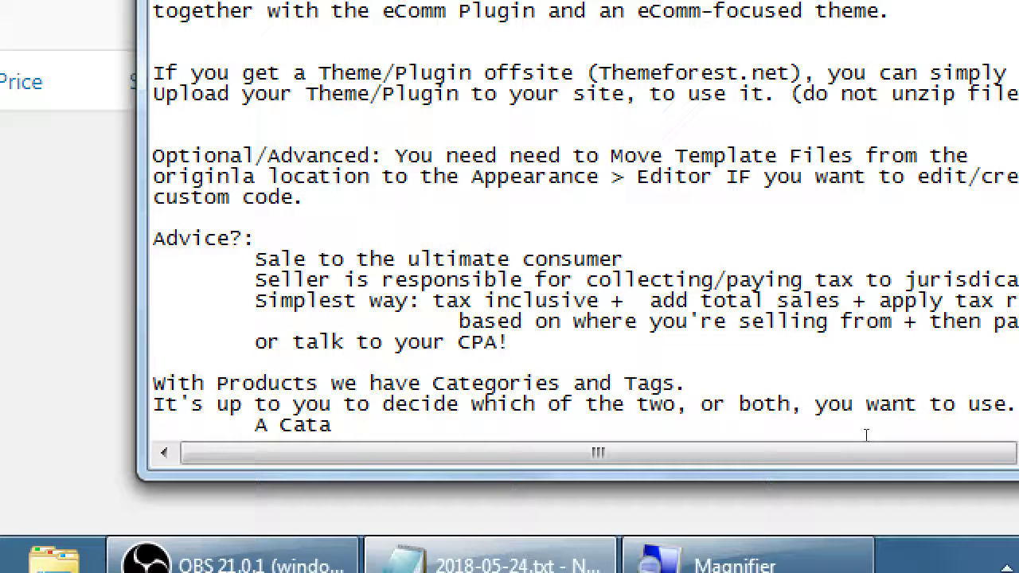
{"action": "key", "text": "BackSpace"}
{"action": "type", "text": "ege"}
{"action": "key", "text": "BackSpace"}
{"action": "type", "text": "orie"}
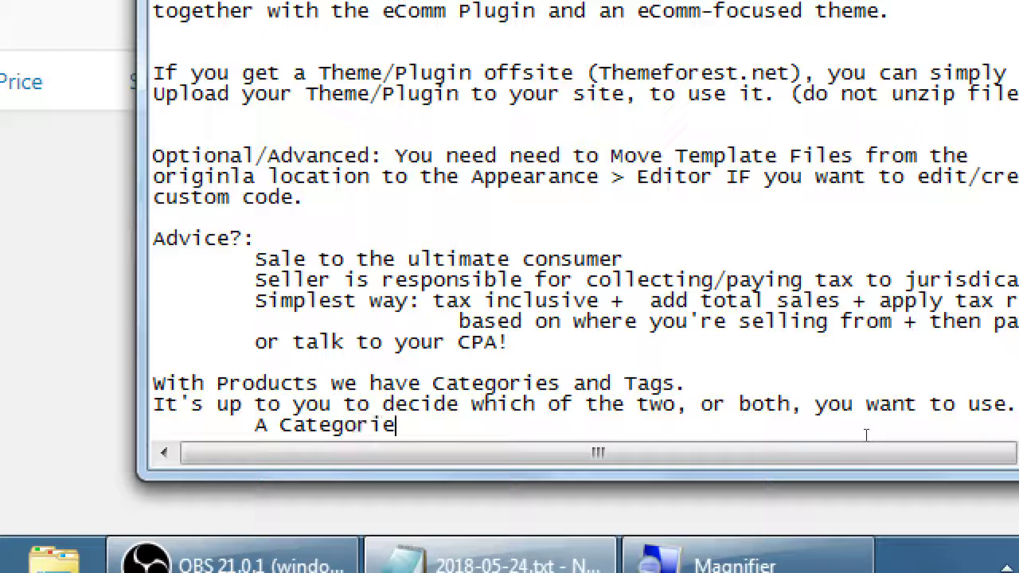
{"action": "key", "text": "BackSpace"}
{"action": "key", "text": "BackSpace"}
{"action": "type", "text": "y is the"}
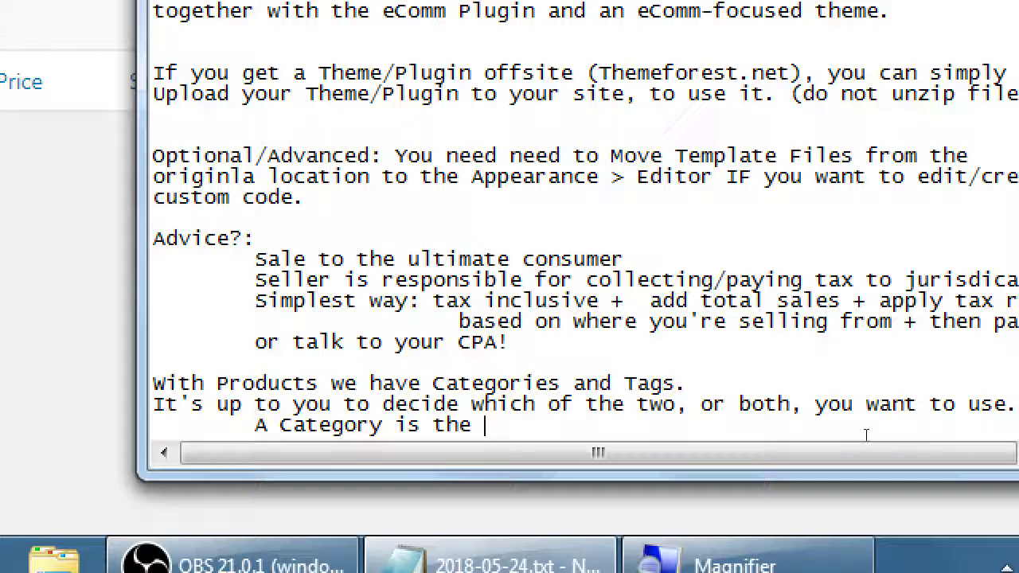
{"action": "type", "text": "Big Idea"}
Step: Add a second indented line reading "A Tag is the Small Detail" below the Category line
{"action": "key", "text": "Return"}
{"action": "key", "text": "Tab"}
{"action": "type", "text": "A"}
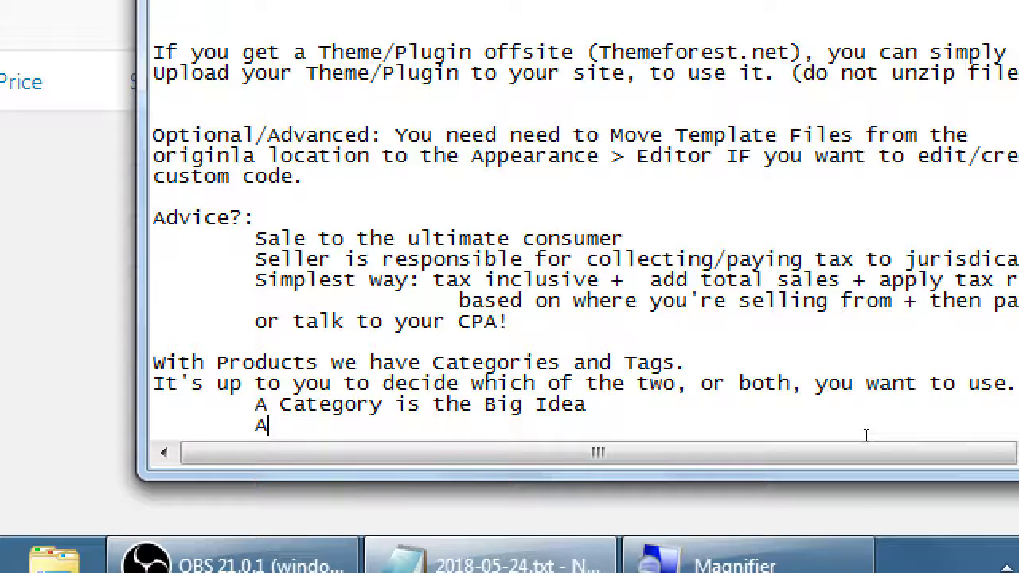
{"action": "type", "text": " Tag is the "}
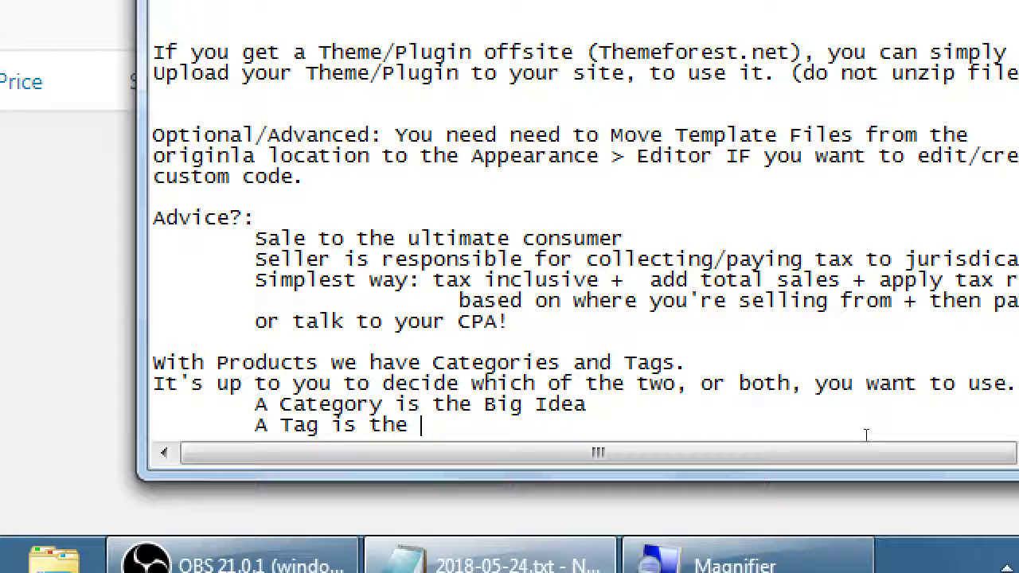
{"action": "type", "text": "Small"}
{"action": "key", "text": "ctrl+z"}
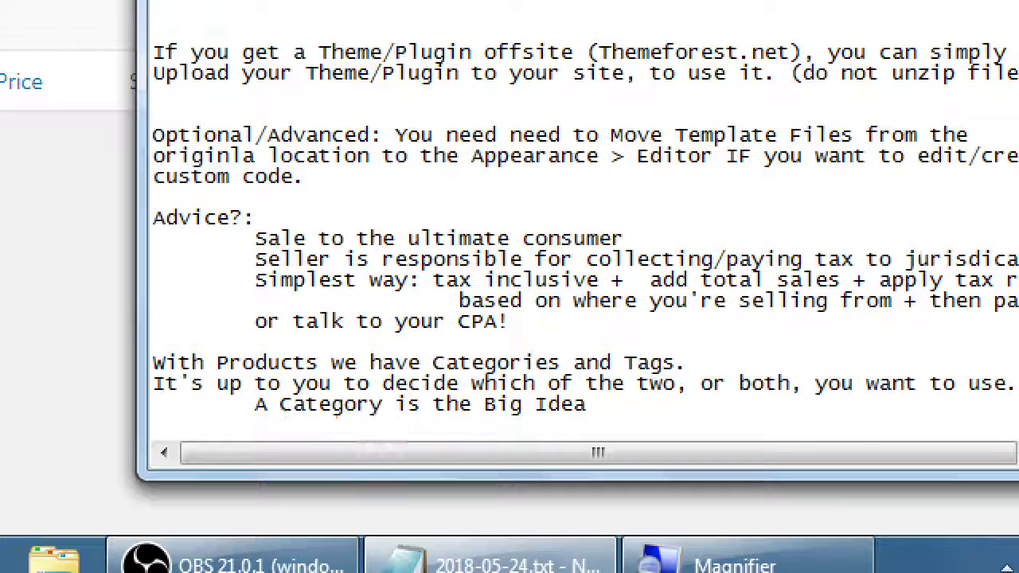
{"action": "key", "text": "ctrl+z"}
{"action": "type", "text": "Detail"}
Step: Append the tab-separated examples "Cakes, Cookes, Pies, Bread" to the end of the Category line
{"action": "key", "text": "Up"}
{"action": "key", "text": "End"}
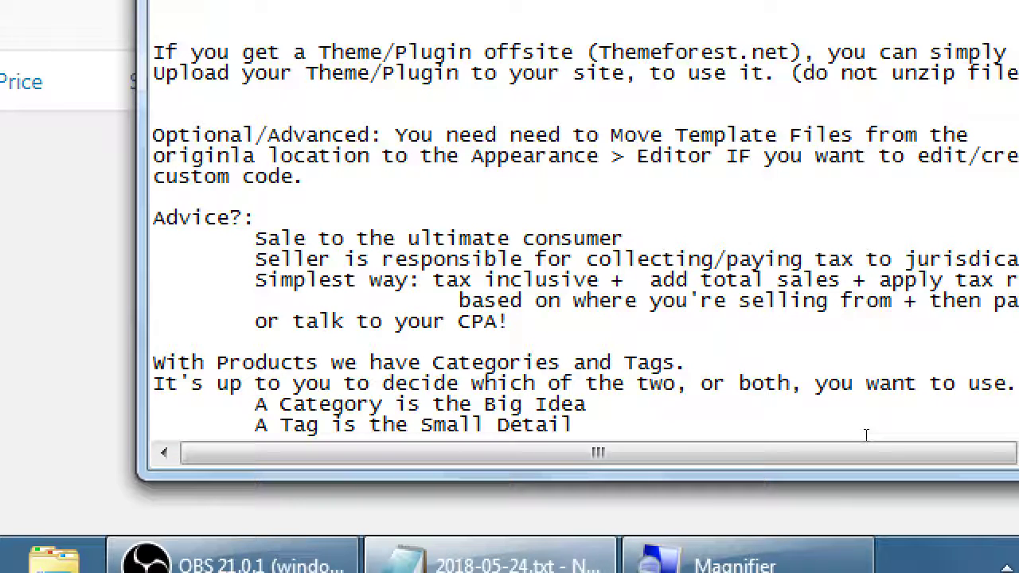
{"action": "key", "text": "Tab"}
{"action": "type", "text": "Cakes, C"}
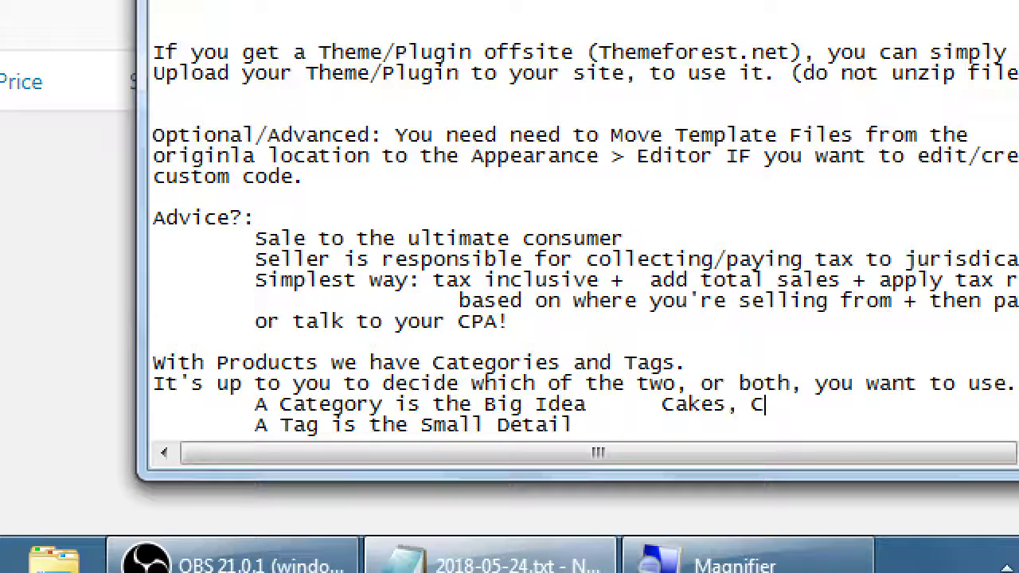
{"action": "type", "text": "ookes, Pies, "}
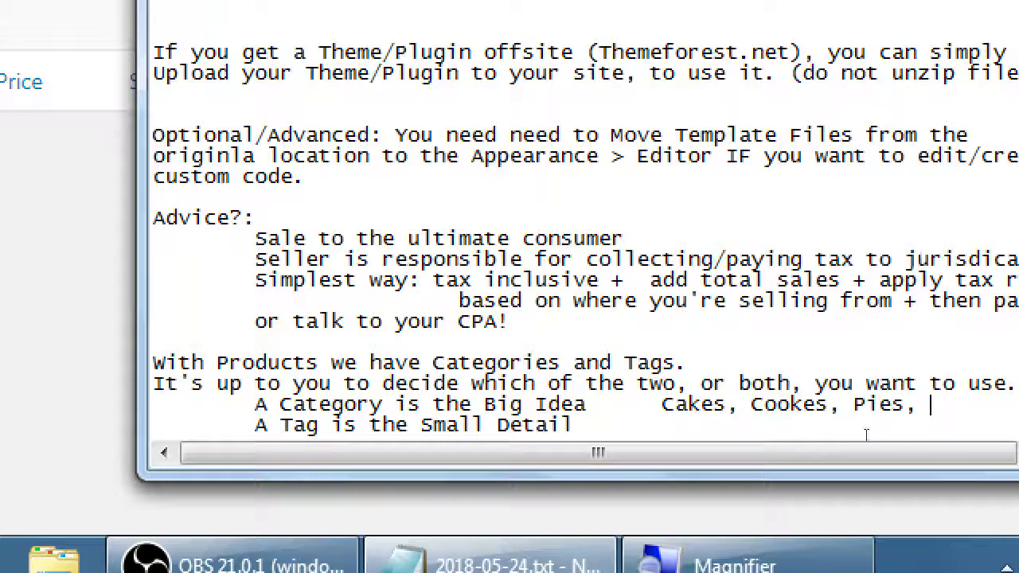
{"action": "type", "text": "Bread"}
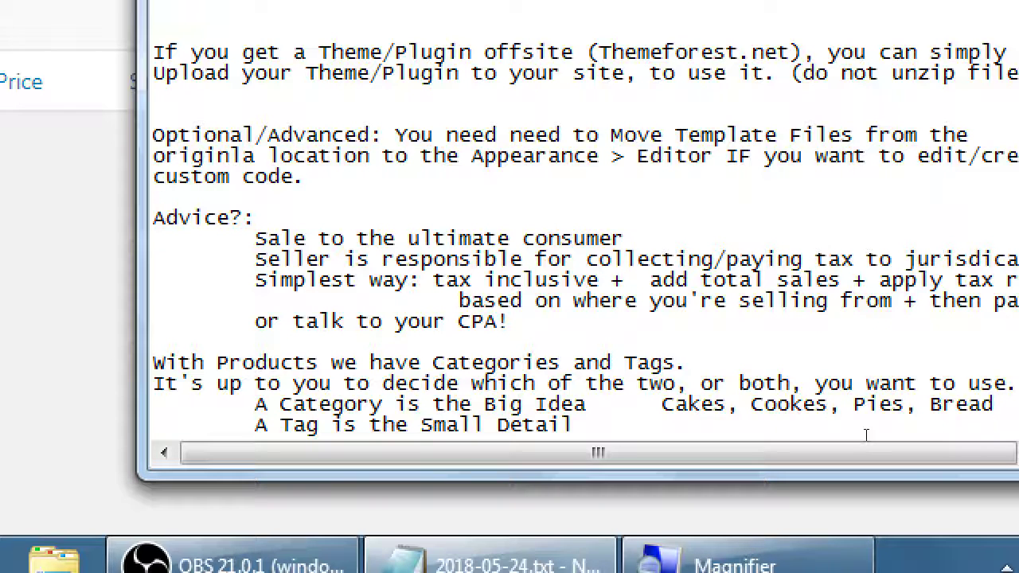
Step: Append the examples "Chocolate, Vanilla, Pecan" to the Tag line, aligned with the Category examples
{"action": "key", "text": "Down"}
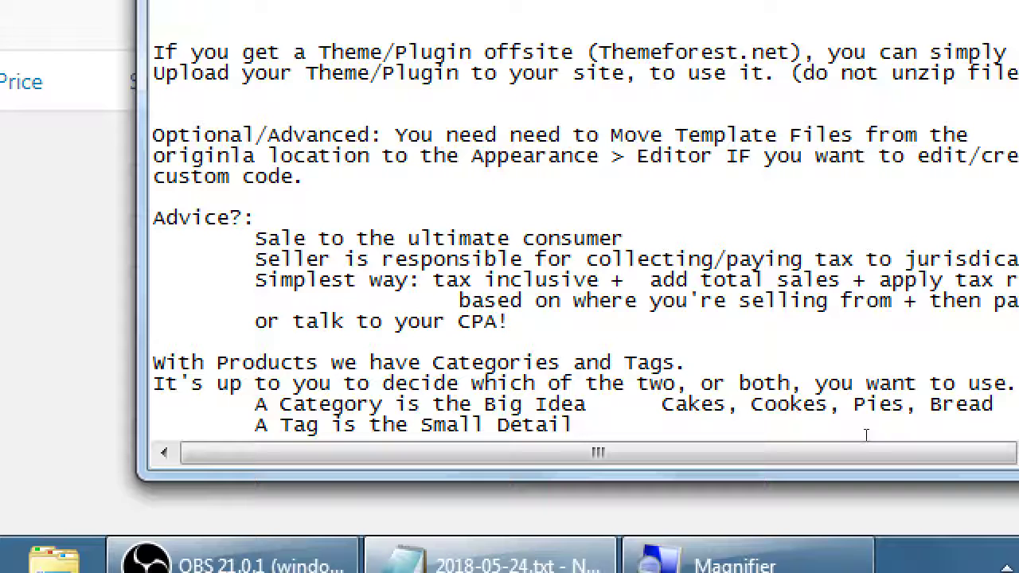
{"action": "type", "text": "Chocolate"}
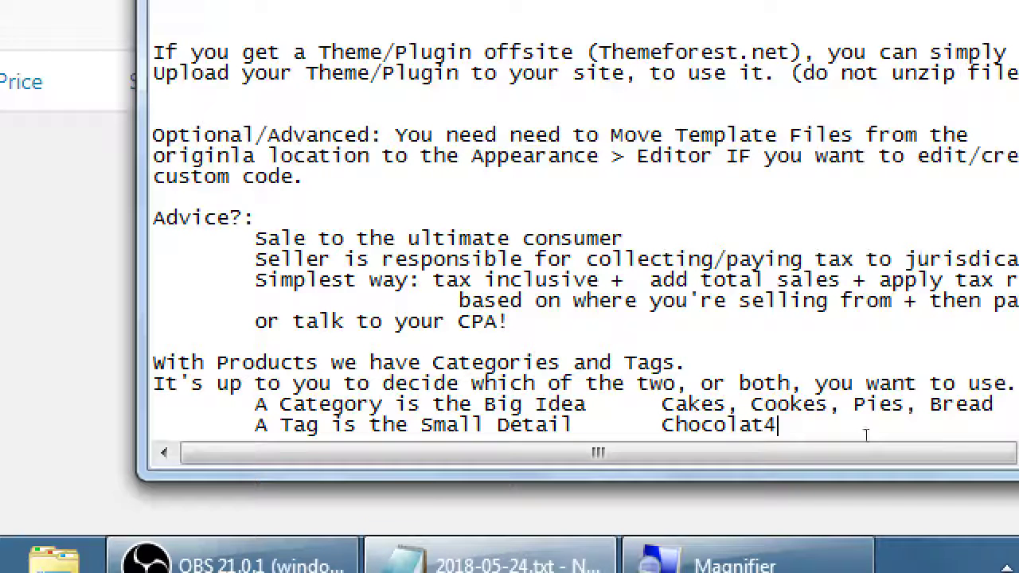
{"action": "key", "text": "BackSpace"}
{"action": "key", "text": "BackSpace"}
{"action": "type", "text": "te, "}
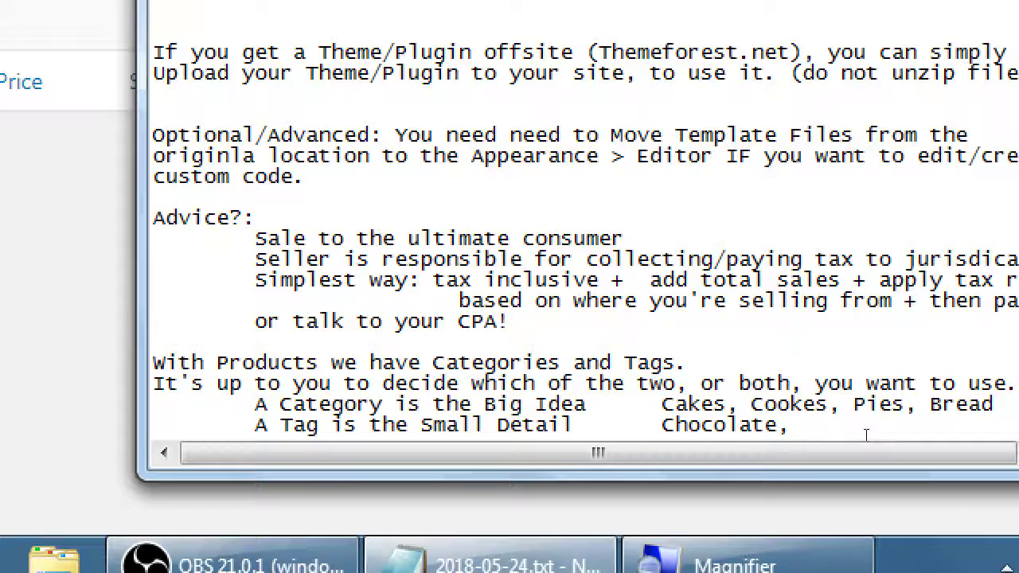
{"action": "type", "text": "Vanilla, Pecan"}
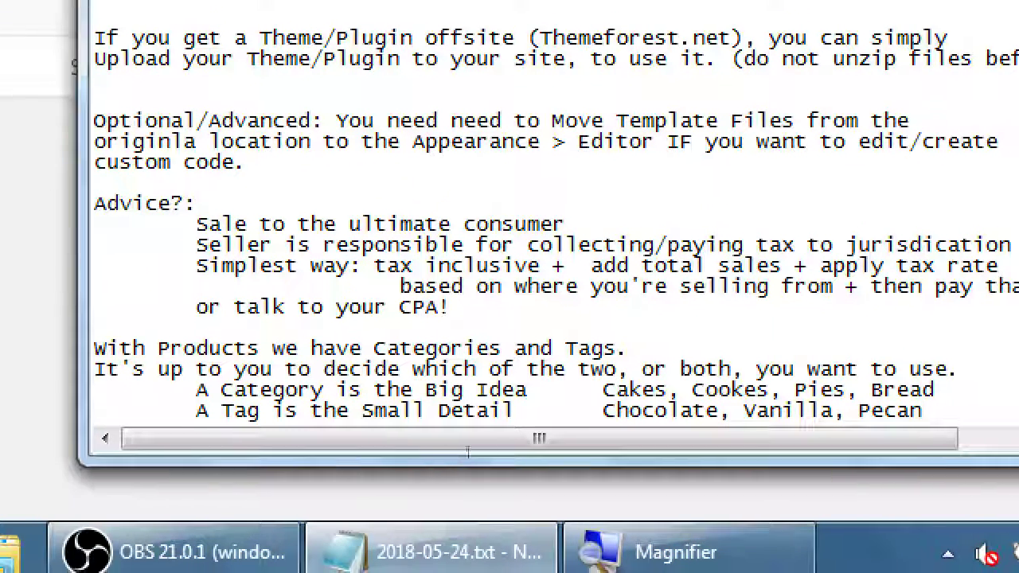
{"action": "key", "text": "Up"}
{"action": "key", "text": "Up"}
{"action": "key", "text": "Up"}
{"action": "key", "text": "Up"}
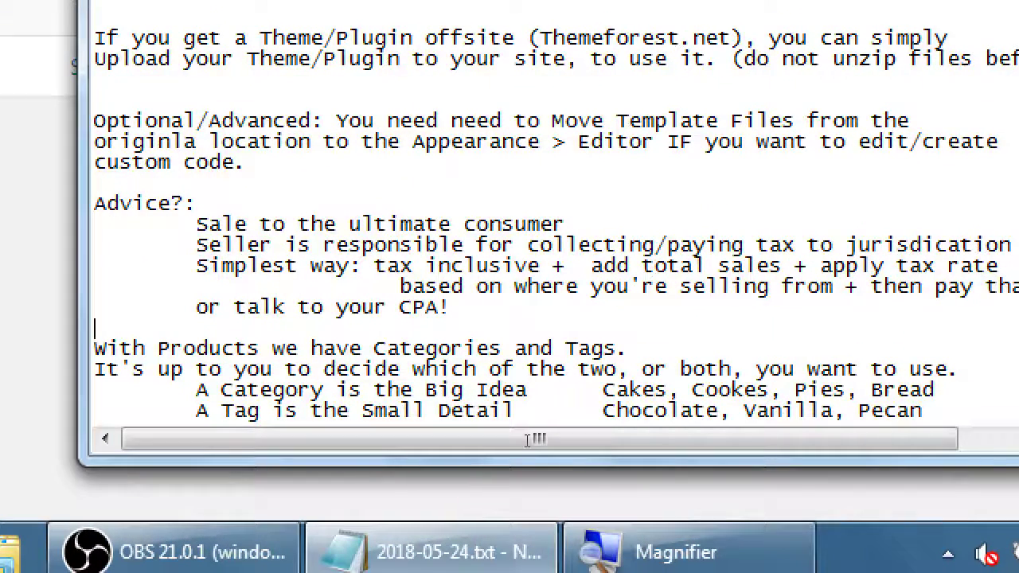
Step: After a blank line at the end of the notes, write "If only using one, the shop should still work well,"
{"action": "key", "text": "ctrl+End"}
{"action": "key", "text": "Return"}
{"action": "key", "text": "Return"}
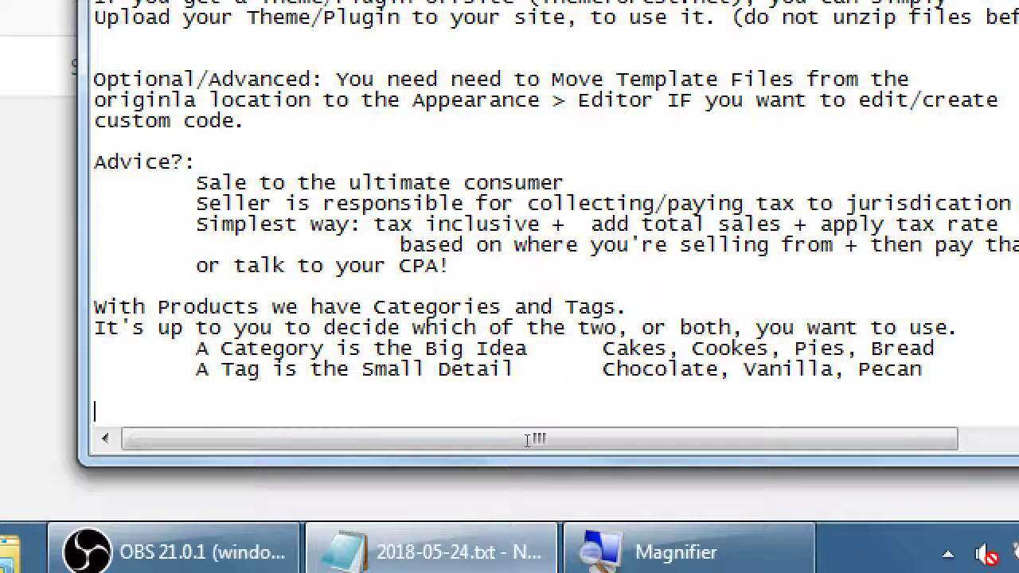
{"action": "type", "text": "If only using "}
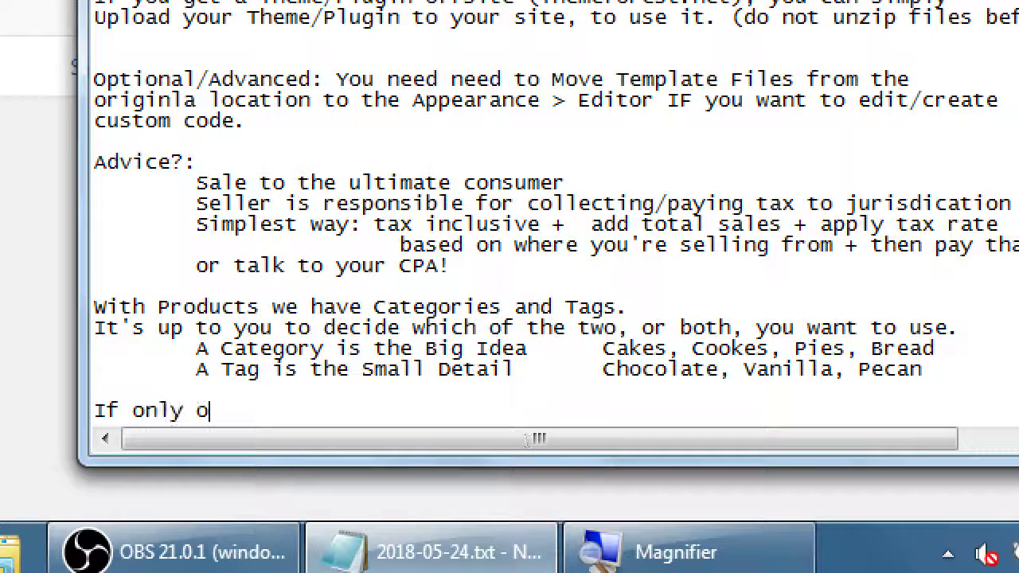
{"action": "type", "text": "one, the shopt"}
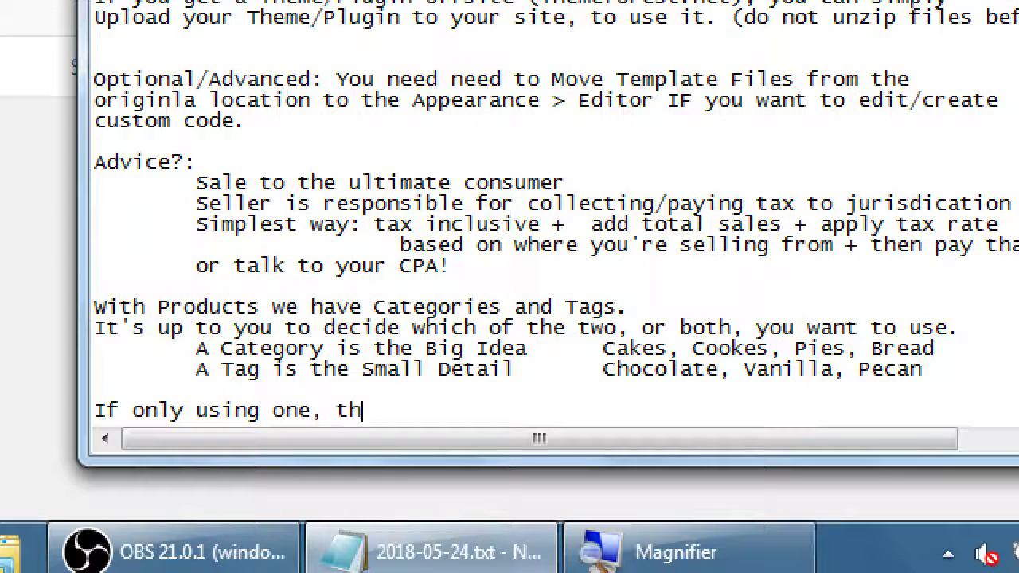
{"action": "key", "text": "BackSpace"}
{"action": "type", "text": "wo"}
{"action": "key", "text": "BackSpace"}
{"action": "key", "text": "BackSpace"}
{"action": "type", "text": "s"}
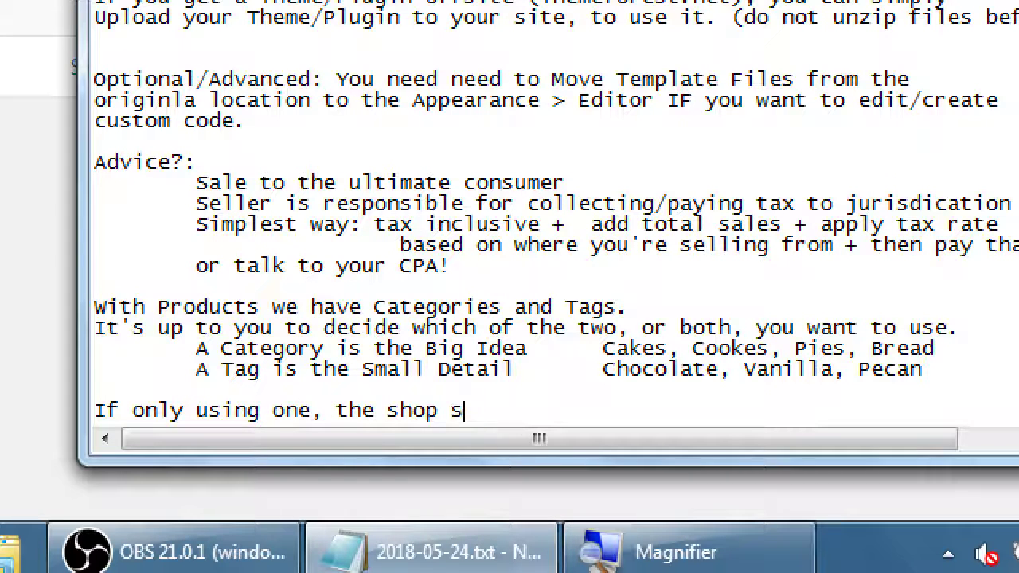
{"action": "type", "text": "hould still work well,"}
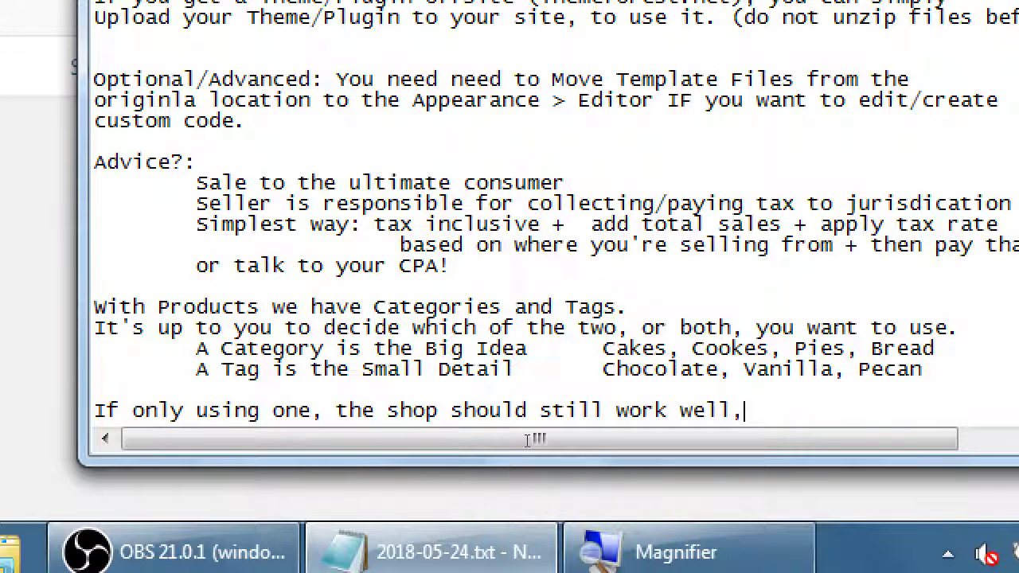
Step: On a new line at the end of the notes, write "if using both, it gives you more control, and organizational ability."
{"action": "key", "text": "Return"}
{"action": "type", "text": "if "}
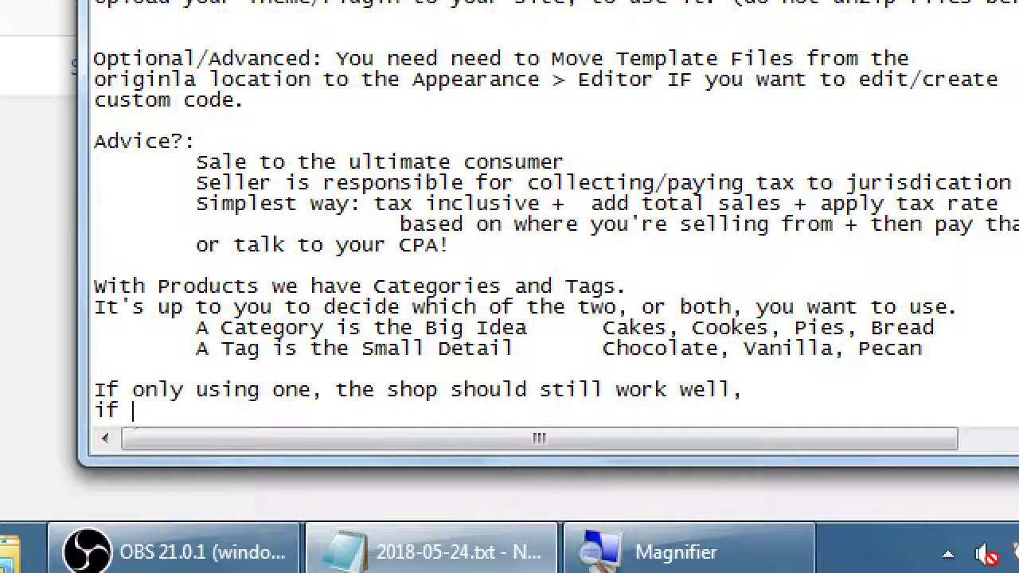
{"action": "type", "text": "using both, it g"}
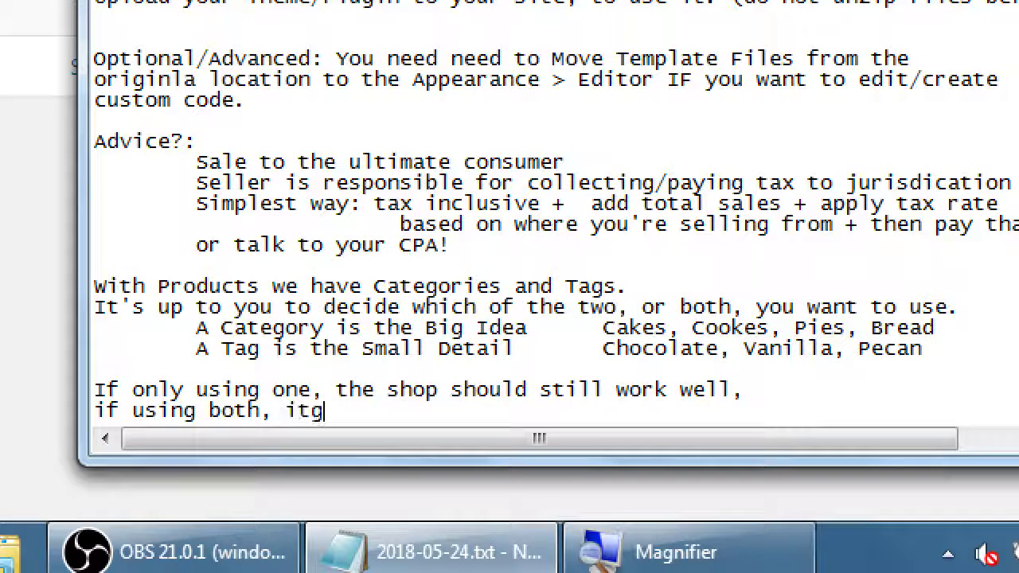
{"action": "key", "text": "BackSpace"}
{"action": "type", "text": "gives you"}
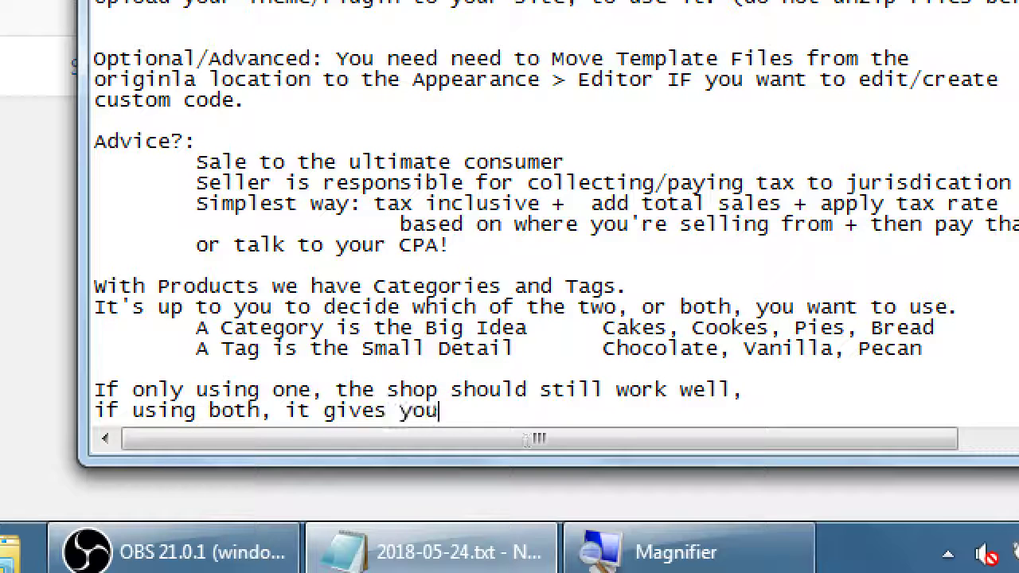
{"action": "type", "text": " more control"}
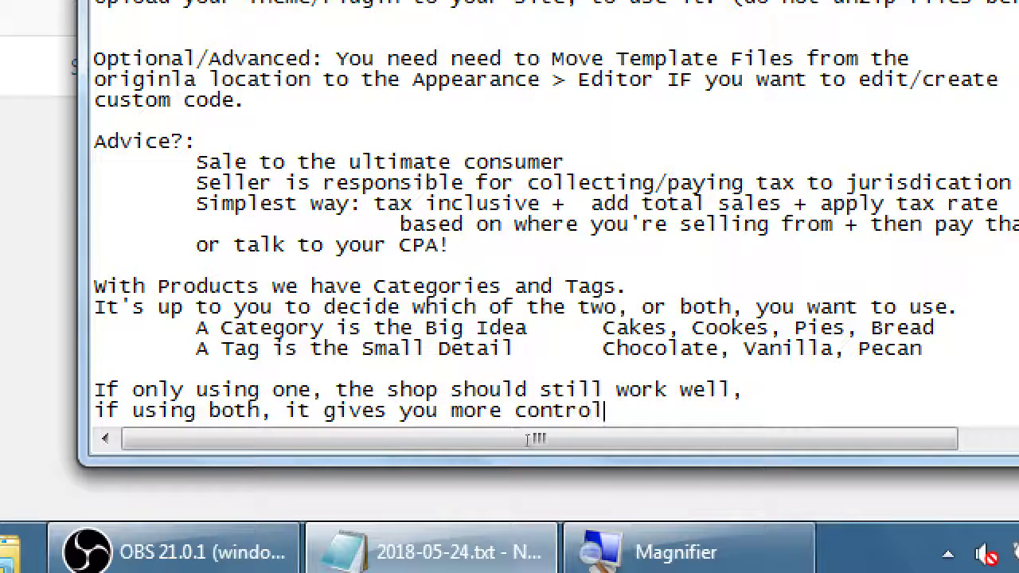
{"action": "type", "text": ", and o"}
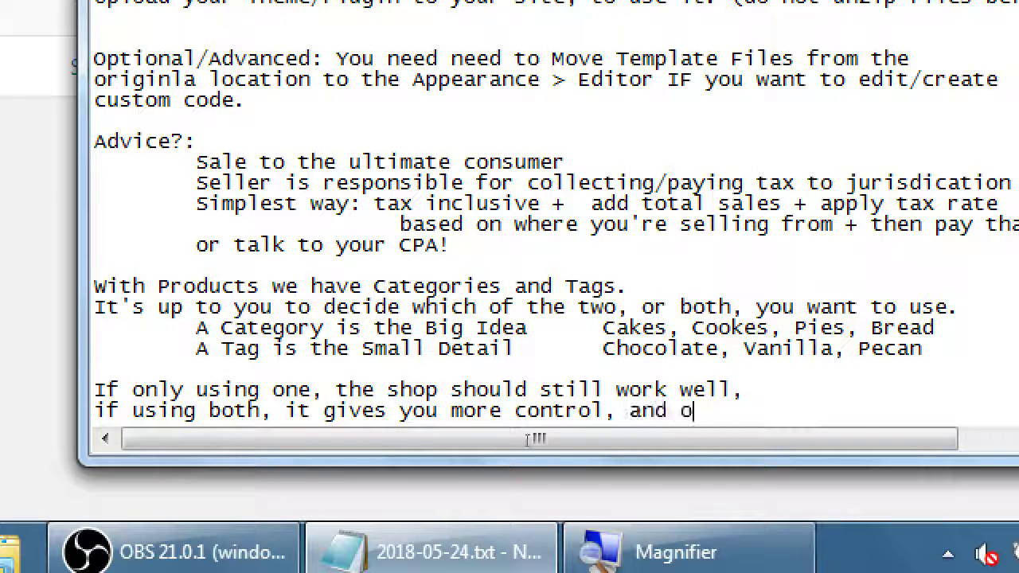
{"action": "type", "text": "rga"}
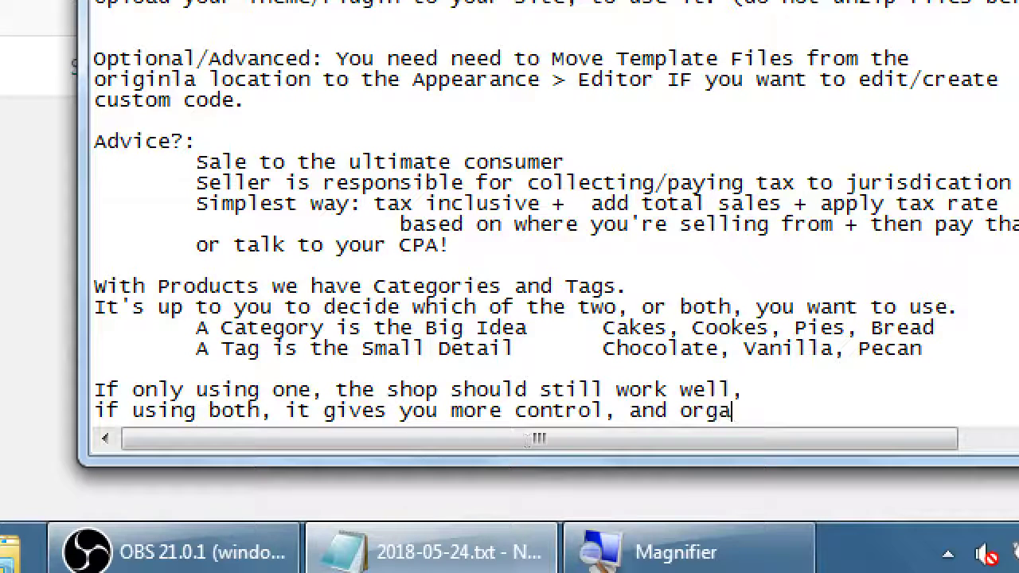
{"action": "type", "text": "nization"}
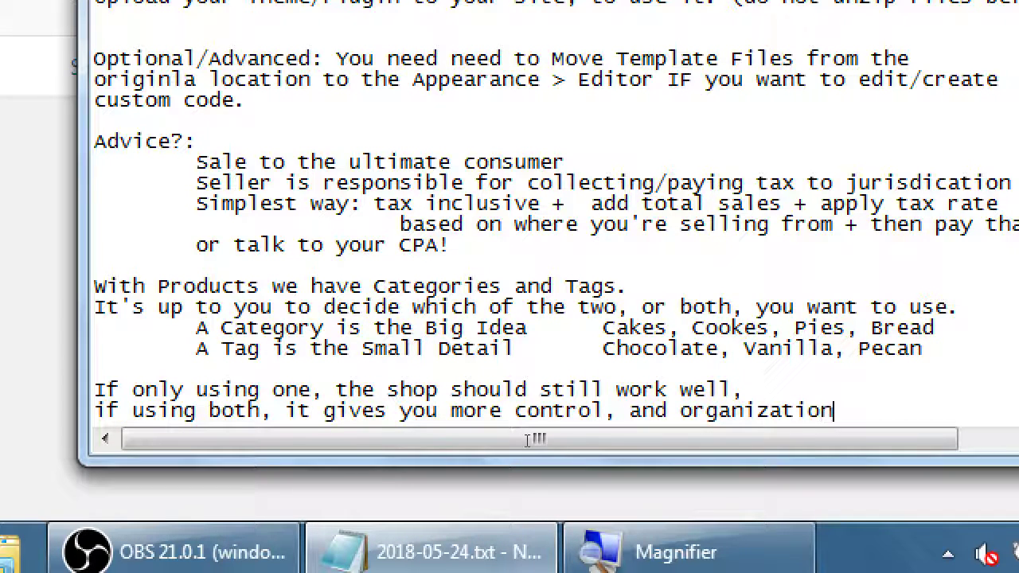
{"action": "type", "text": "al ability."}
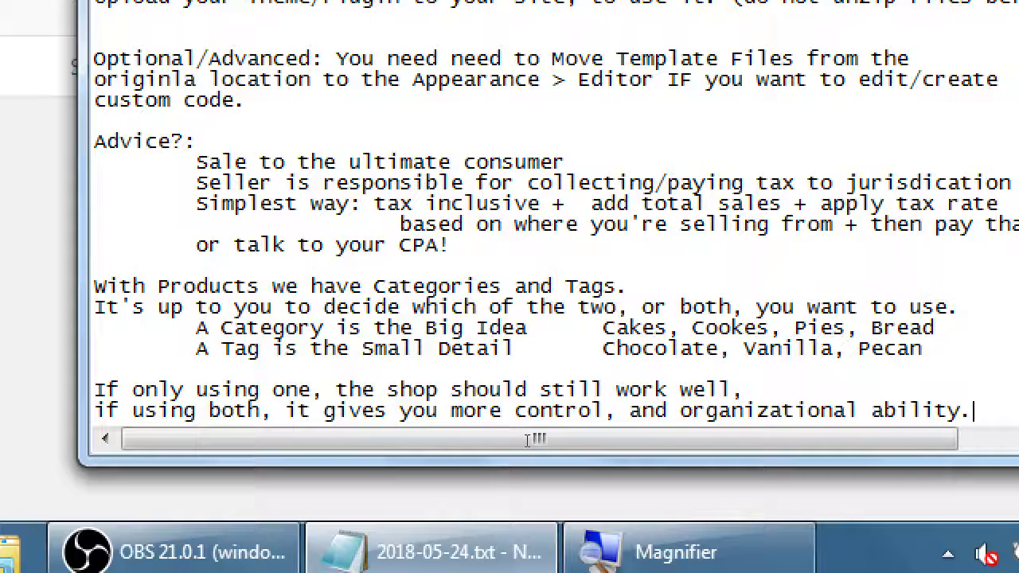
Step: Switch to the WordPress admin in Chrome, open the product Categories page and enter "Cakes" as the new category's name
{"action": "key", "text": "super+minus"}
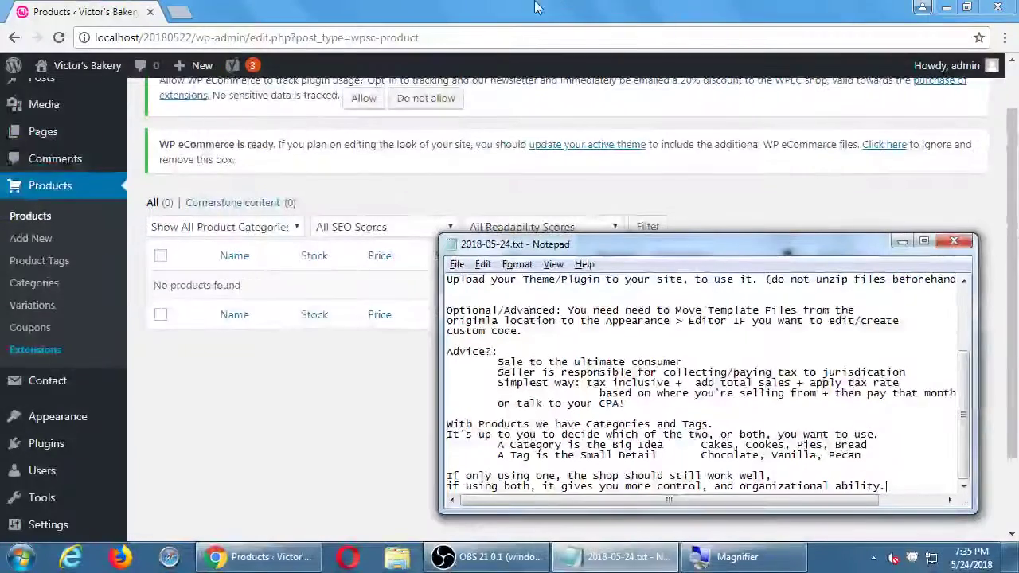
{"action": "left_click", "coordinate": [35, 284]}
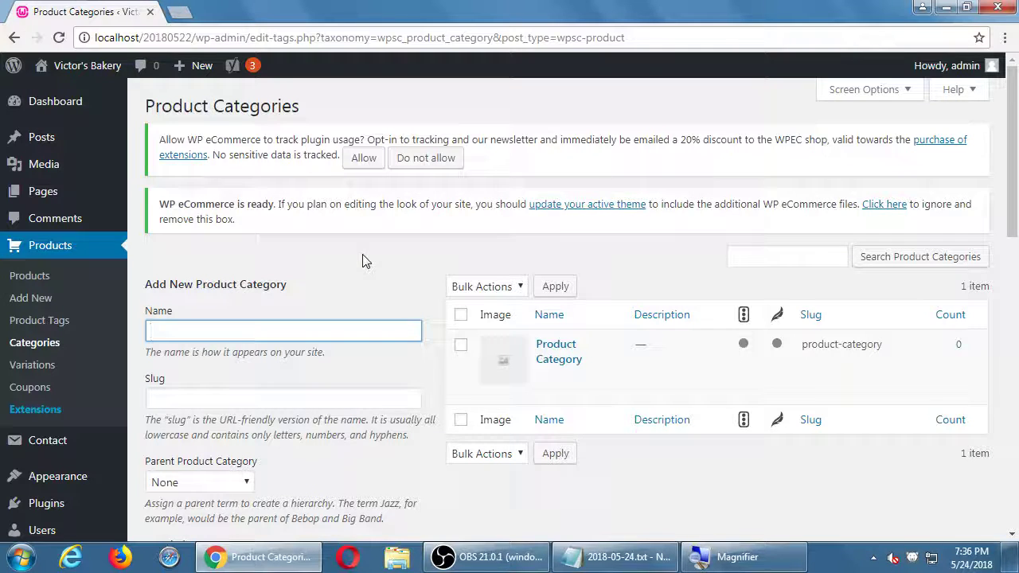
{"action": "type", "text": "CAke"}
{"action": "key", "text": "BackSpace"}
{"action": "key", "text": "BackSpace"}
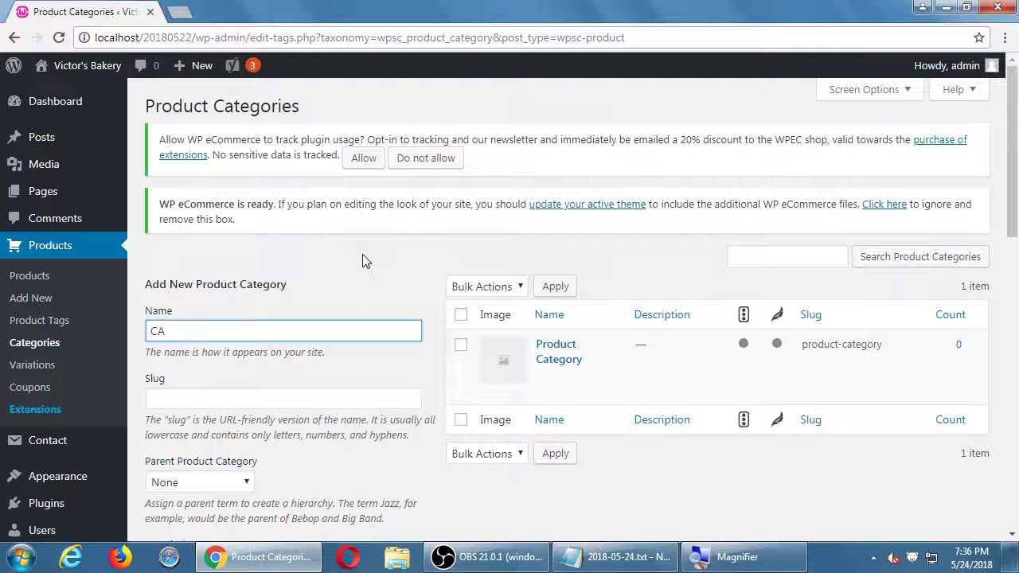
{"action": "key", "text": "BackSpace"}
{"action": "type", "text": "akes"}
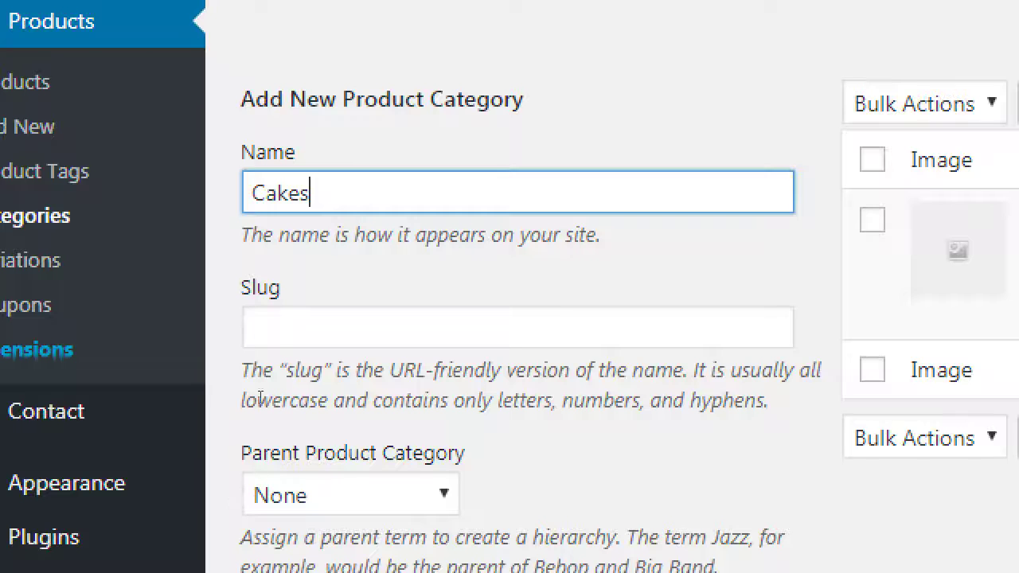
Step: Try the new category name as "Tasty Cakes", then restore it to "Cakes"
{"action": "key", "text": "Tab"}
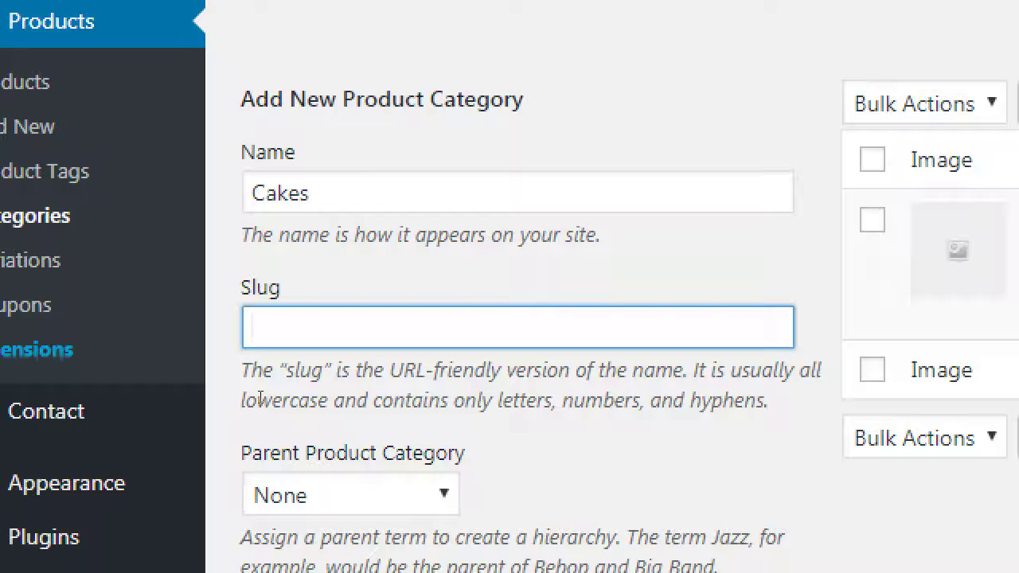
{"action": "key", "text": "shift+Tab"}
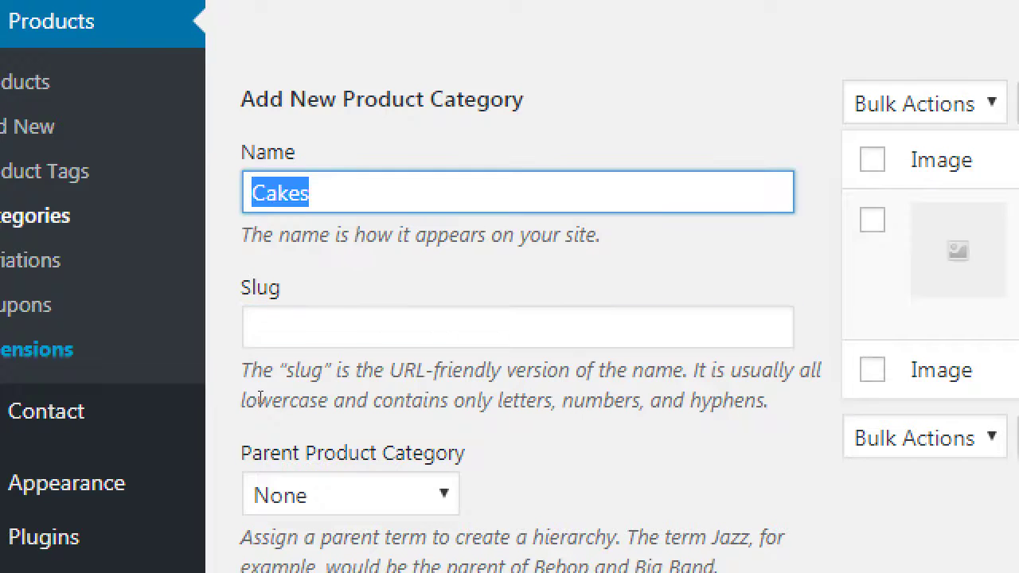
{"action": "key", "text": "Home"}
{"action": "type", "text": "Tasty"}
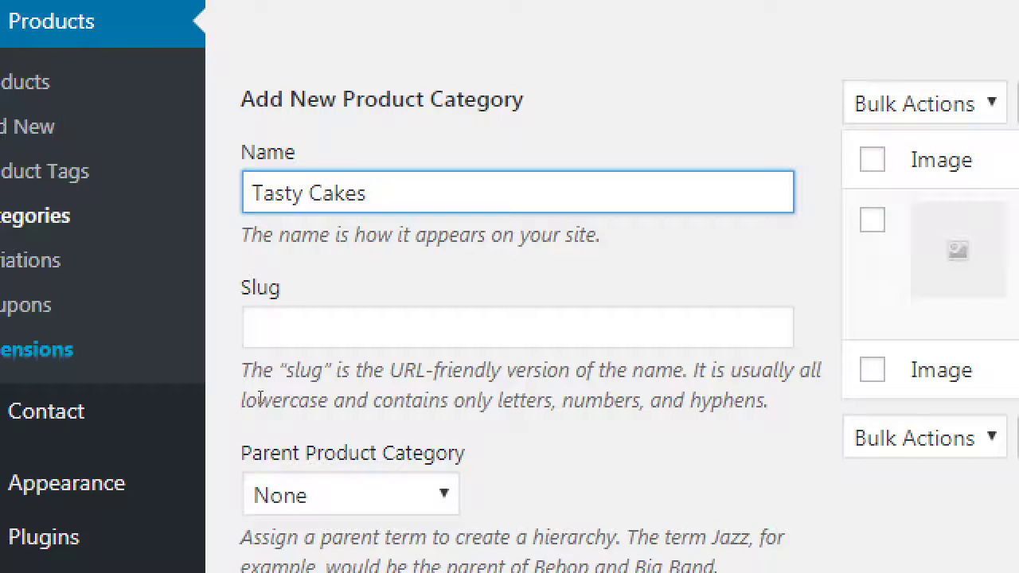
{"action": "key", "text": "BackSpace"}
{"action": "key", "text": "BackSpace"}
{"action": "key", "text": "BackSpace"}
{"action": "key", "text": "BackSpace"}
{"action": "key", "text": "BackSpace"}
{"action": "key", "text": "BackSpace"}
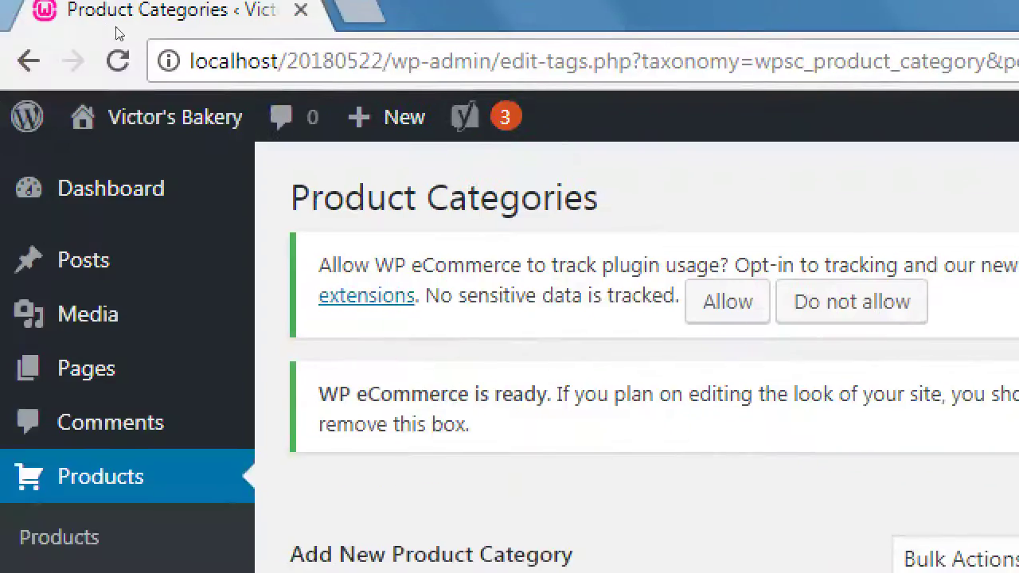
Step: Replace everything after "localhost/20180522/" in the browser address with "shop/categories/tasty-cakes", without loading it
{"action": "left_click", "coordinate": [191, 61]}
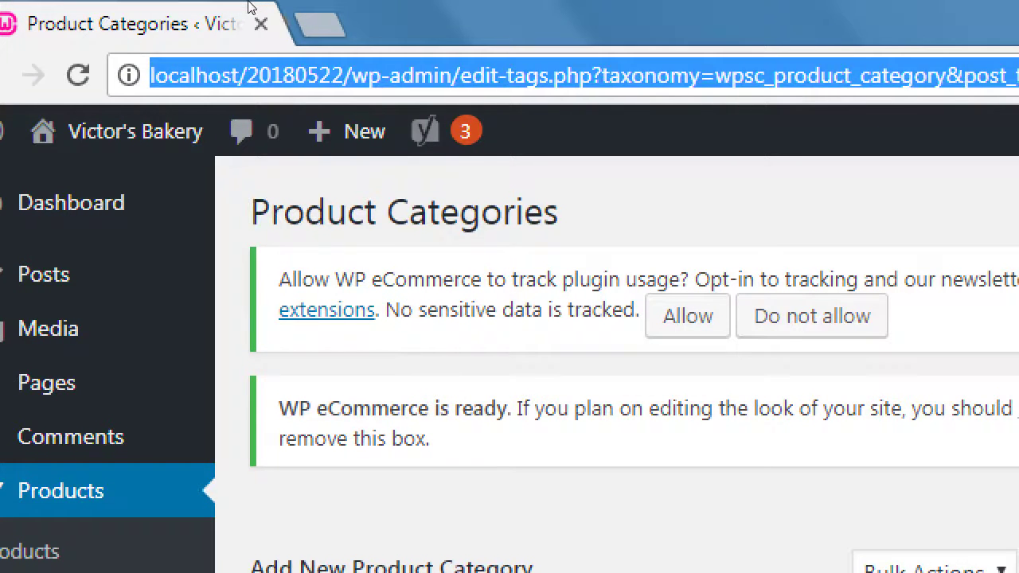
{"action": "key", "text": "Home"}
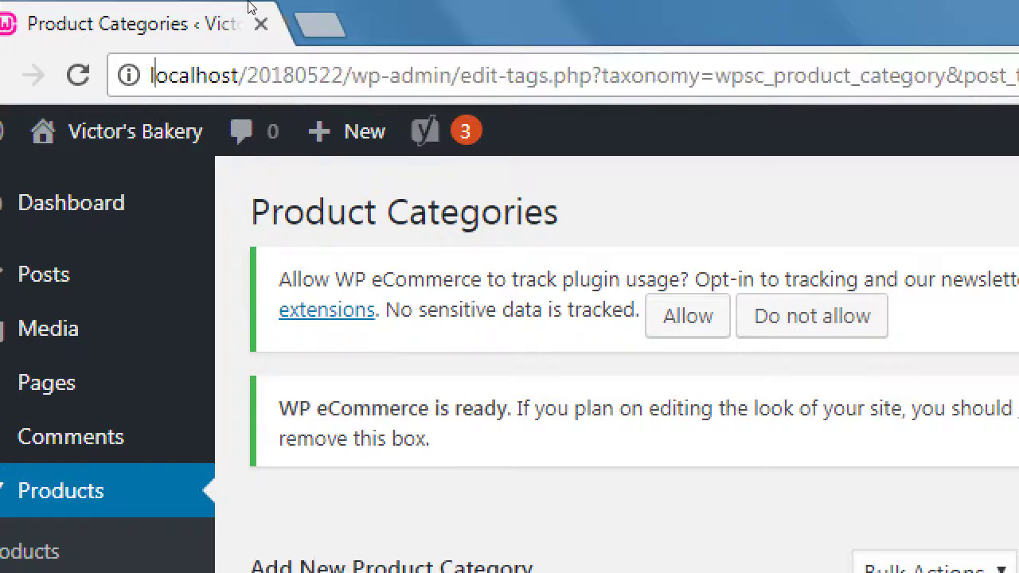
{"action": "key", "text": "Right"}
{"action": "key", "text": "Right"}
{"action": "key", "text": "Right"}
{"action": "key", "text": "Right"}
{"action": "key", "text": "Right"}
{"action": "key", "text": "Right"}
{"action": "key", "text": "Right"}
{"action": "key", "text": "Right"}
{"action": "key", "text": "Right"}
{"action": "key", "text": "Right"}
{"action": "key", "text": "Right"}
{"action": "key", "text": "Right"}
{"action": "key", "text": "Right"}
{"action": "key", "text": "Right"}
{"action": "key", "text": "Right"}
{"action": "key", "text": "Right"}
{"action": "key", "text": "Right"}
{"action": "key", "text": "Right"}
{"action": "key", "text": "Right"}
{"action": "key", "text": "shift+End"}
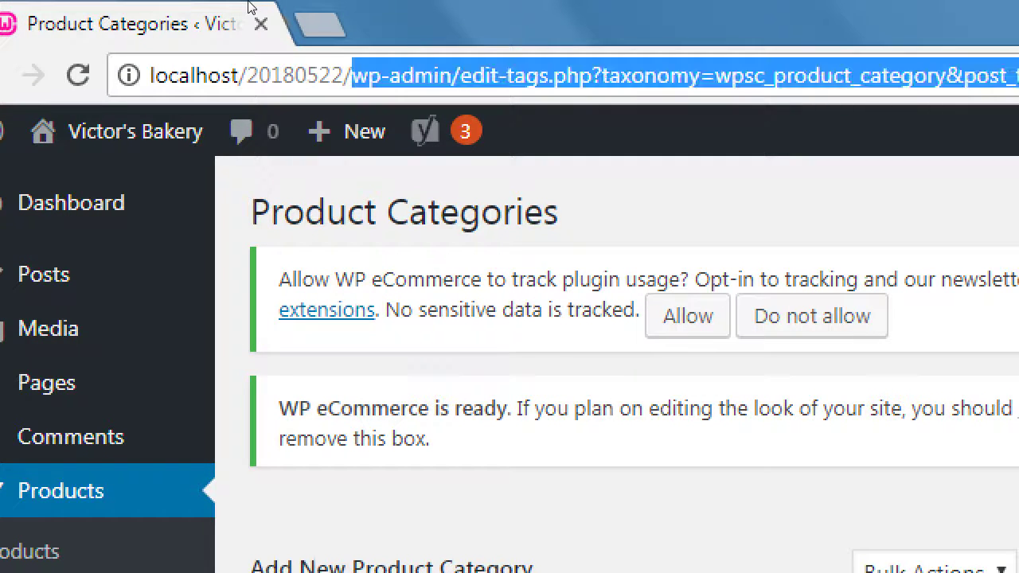
{"action": "type", "text": "shop/cat"}
{"action": "type", "text": "egories/"}
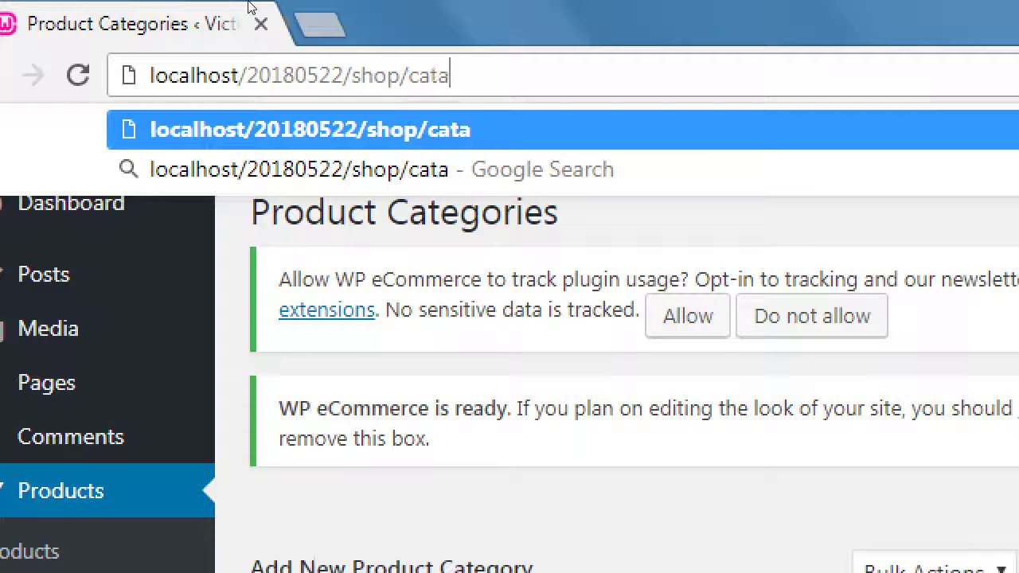
{"action": "type", "text": "tasty-ca"}
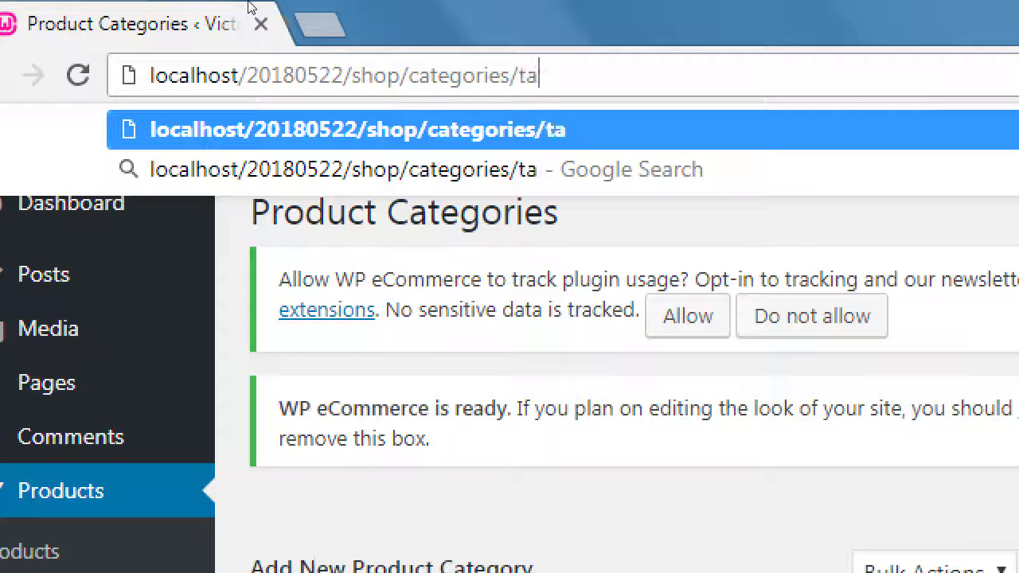
{"action": "type", "text": "kes"}
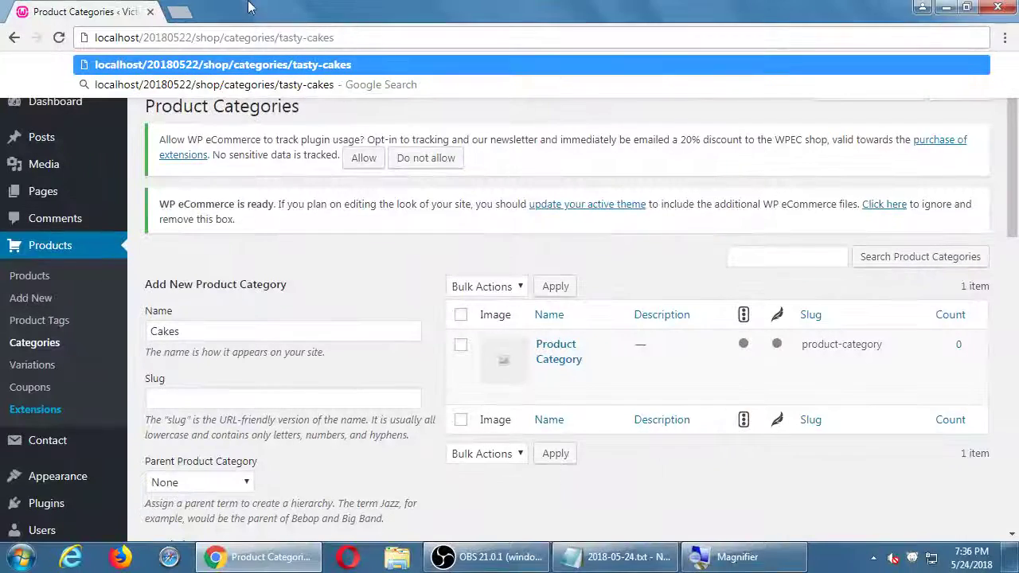
Step: Copy "categories/tasty-cakes" from the address and replace it with "cookies-8-dozen.html" after "shop/"
{"action": "scroll", "coordinate": [476, 513], "scroll_direction": "down", "scroll_amount": 2}
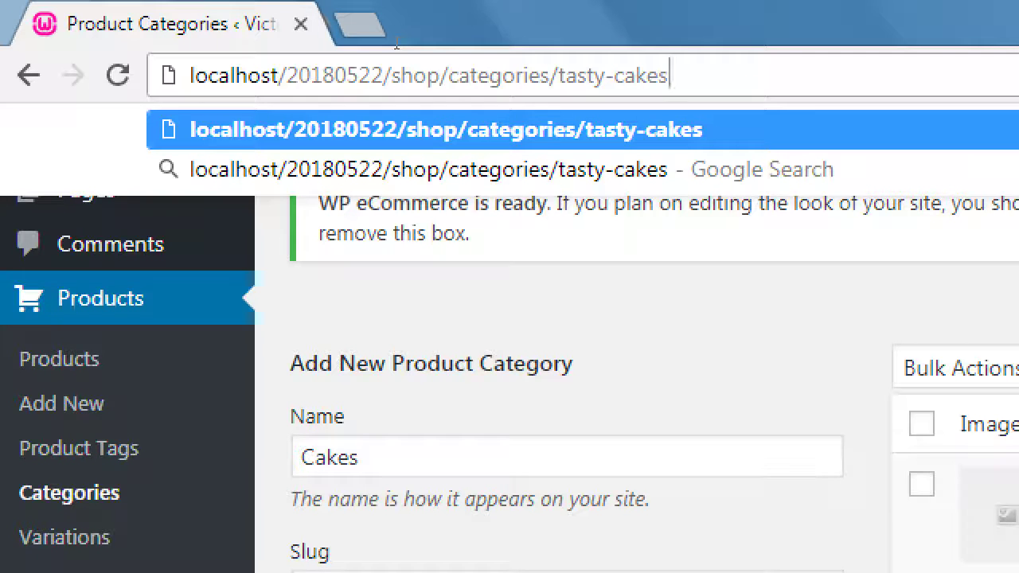
{"action": "key", "text": "ctrl+shift+Left"}
{"action": "key", "text": "ctrl+shift+Left"}
{"action": "key", "text": "ctrl+shift+Left"}
{"action": "key", "text": "ctrl+c"}
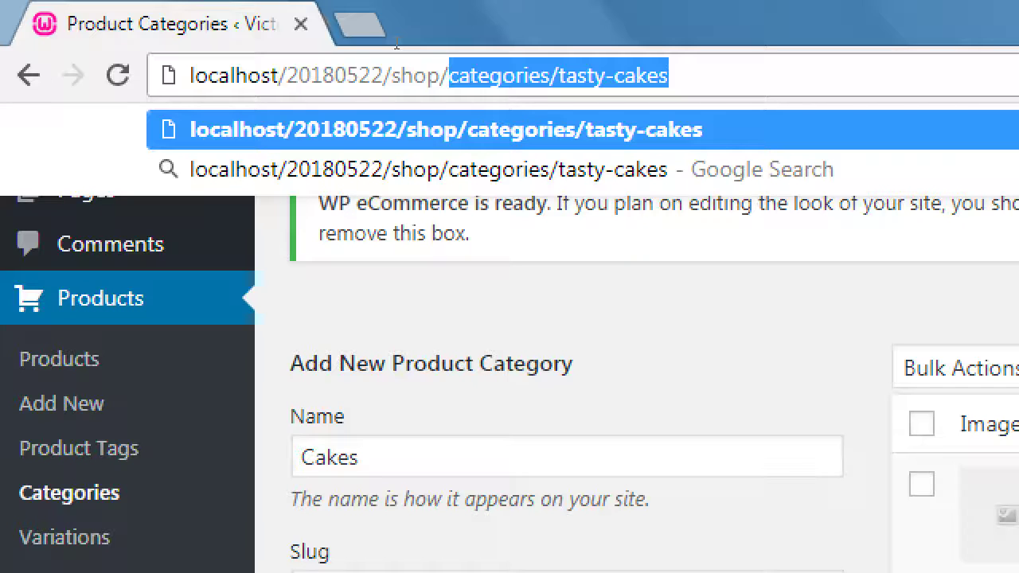
{"action": "type", "text": "coo"}
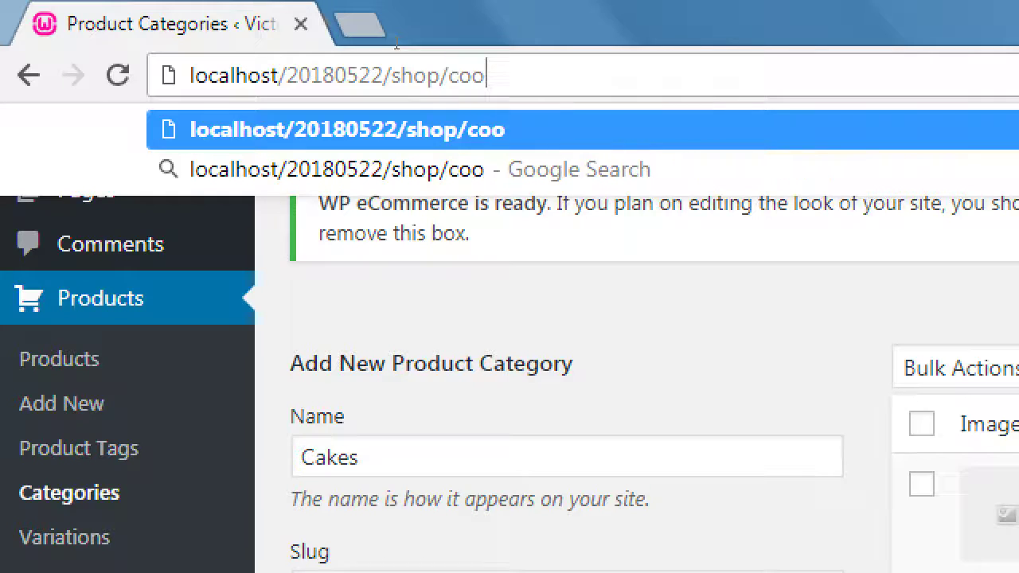
{"action": "type", "text": "kies-8"}
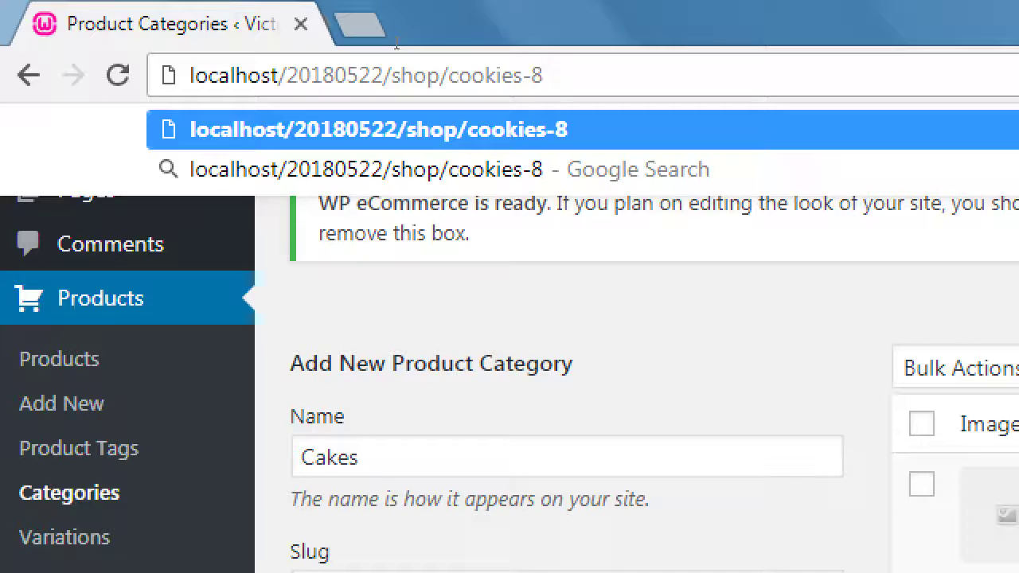
{"action": "type", "text": "-dozen"}
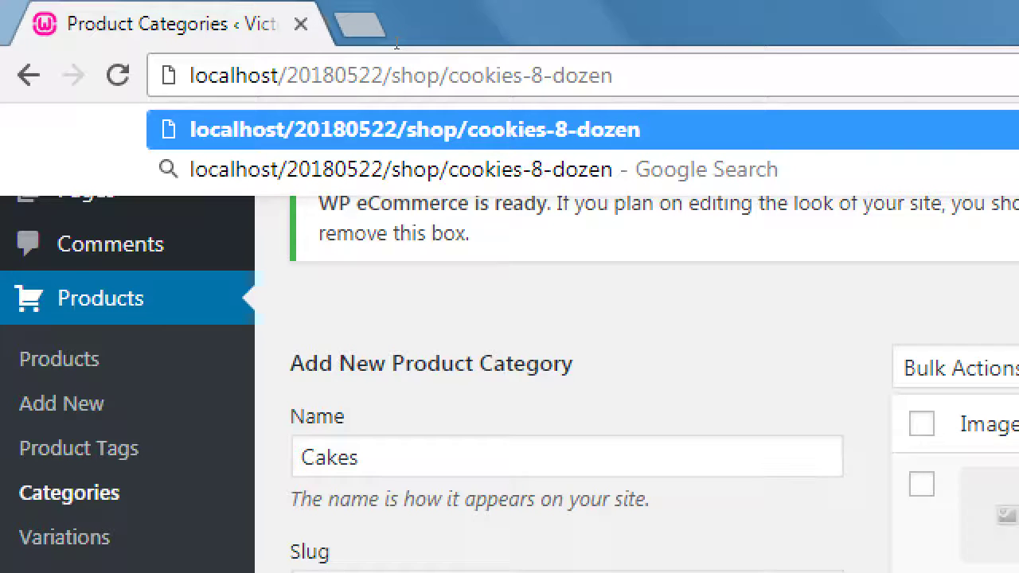
{"action": "type", "text": ".html"}
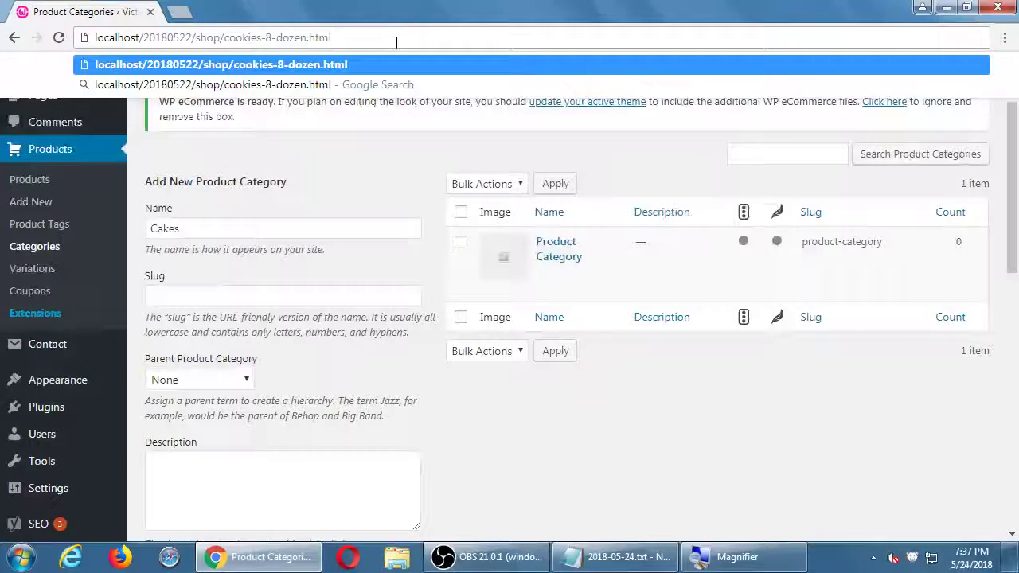
Step: View the available Parent Product Category choices and leave the selection at None
{"action": "scroll", "coordinate": [487, 334], "scroll_direction": "down", "scroll_amount": 2}
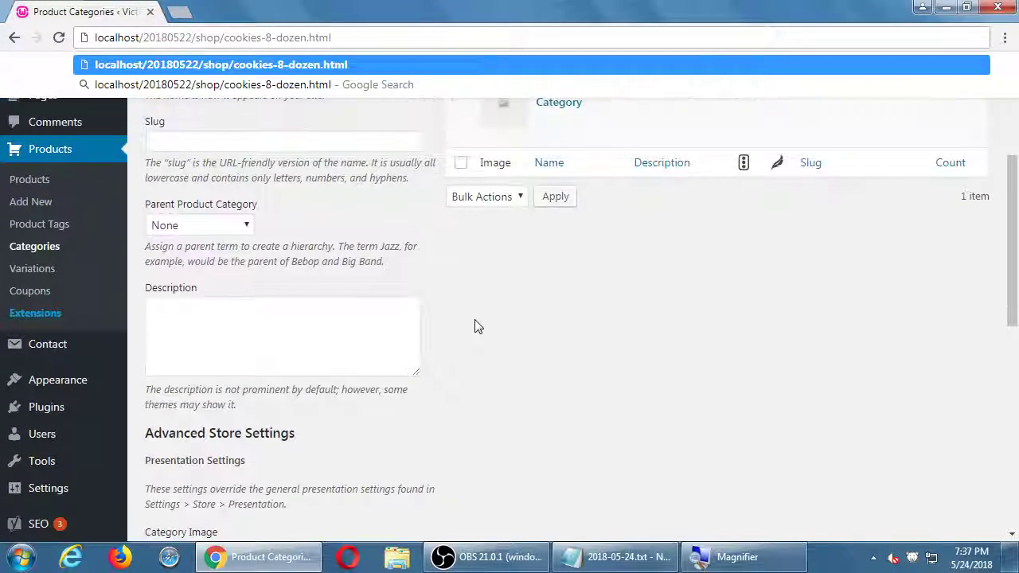
{"action": "left_click", "coordinate": [238, 226]}
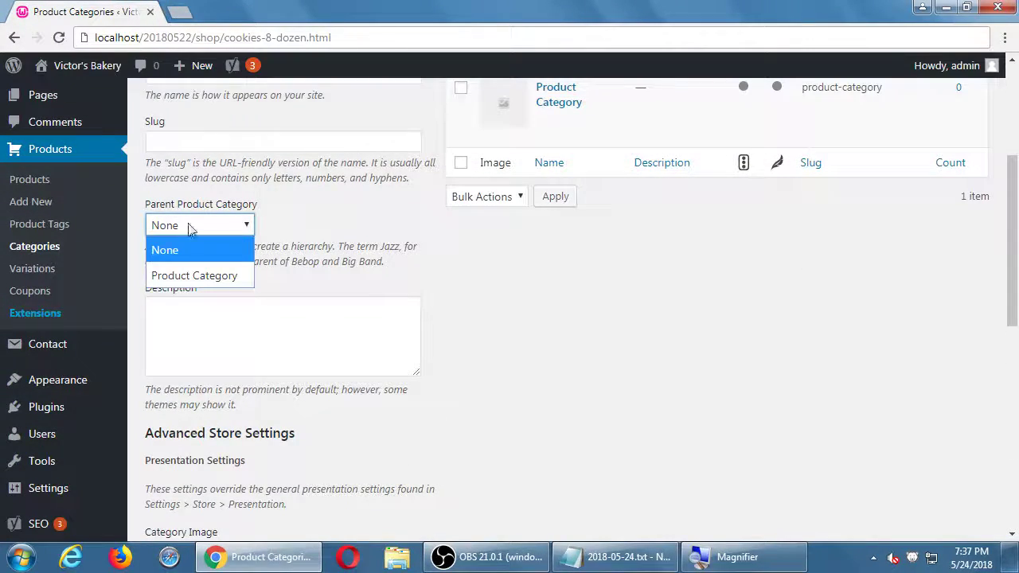
{"action": "left_click", "coordinate": [732, 320]}
{"action": "left_click", "coordinate": [275, 332]}
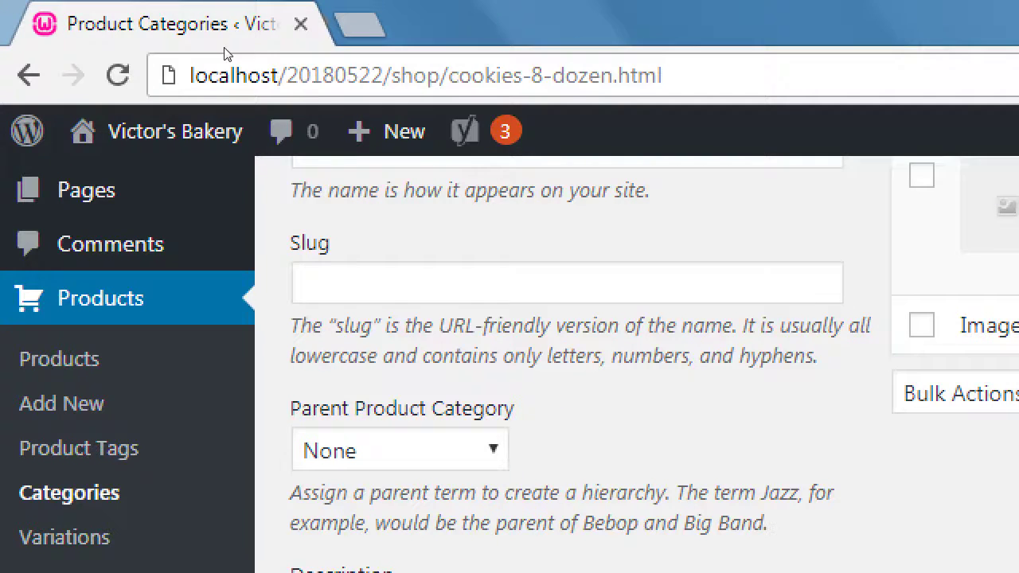
Step: Restore the browser address to "localhost/20180522/shop/categories/tasty-cakes", without loading it
{"action": "left_click", "coordinate": [145, 30]}
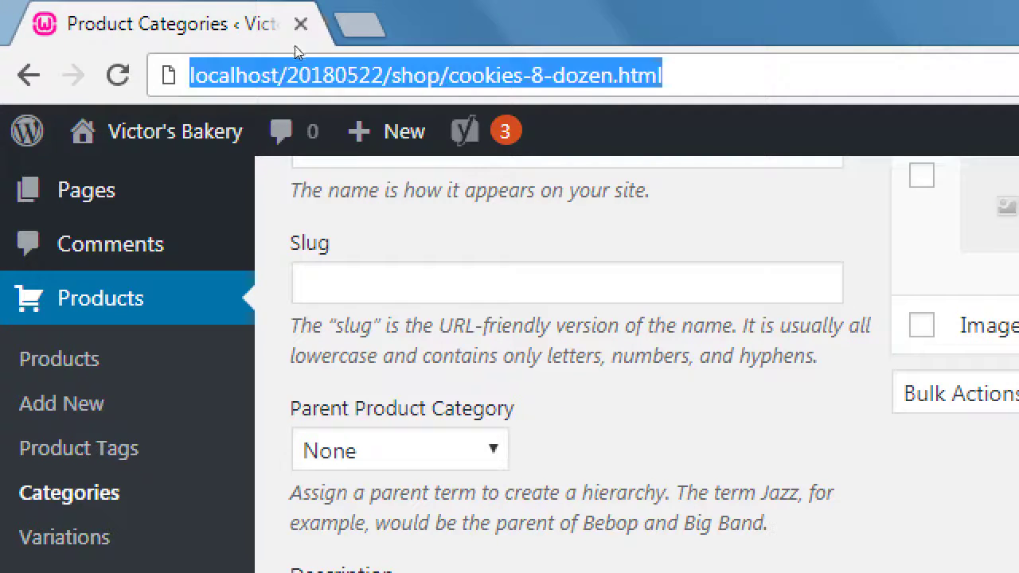
{"action": "key", "text": "ctrl+v"}
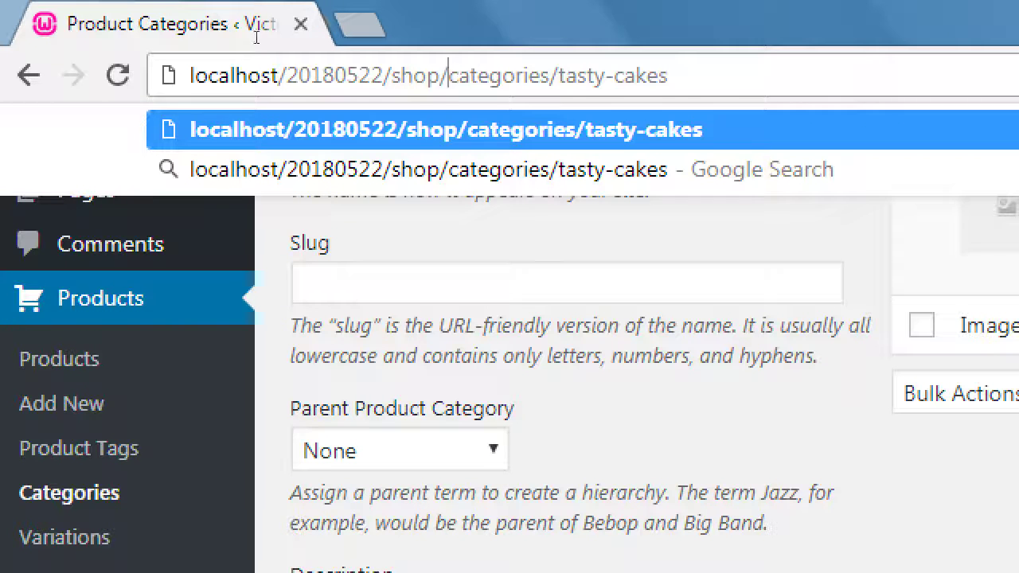
{"action": "key", "text": "Right"}
{"action": "key", "text": "Right"}
{"action": "key", "text": "Right"}
{"action": "key", "text": "Right"}
{"action": "key", "text": "Right"}
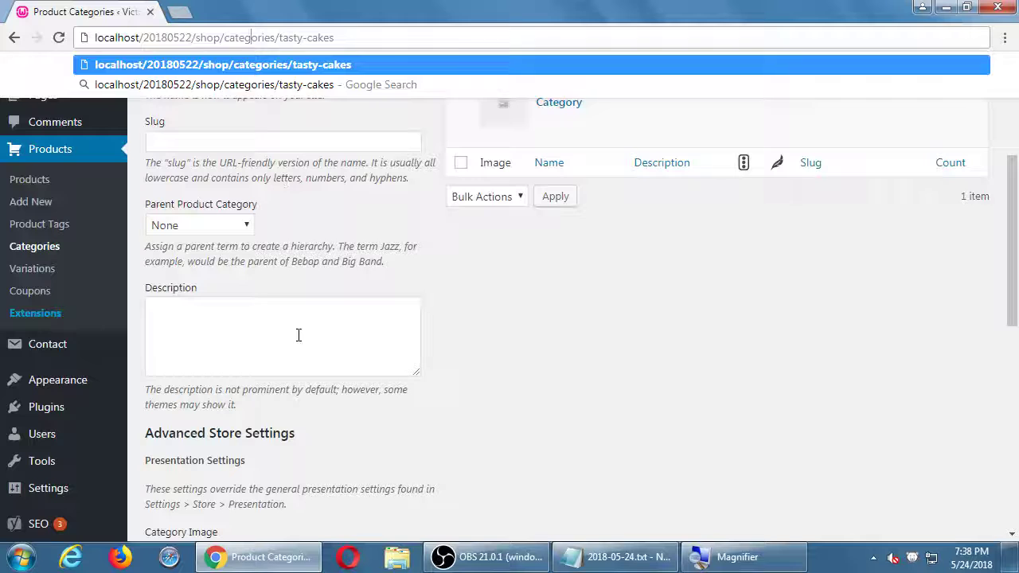
Step: Fill the new category's description with the placeholder text "sfdfsdsdfsdfsdfs"
{"action": "left_click", "coordinate": [298, 335]}
{"action": "type", "text": "sfdfsdsdfsdfs"}
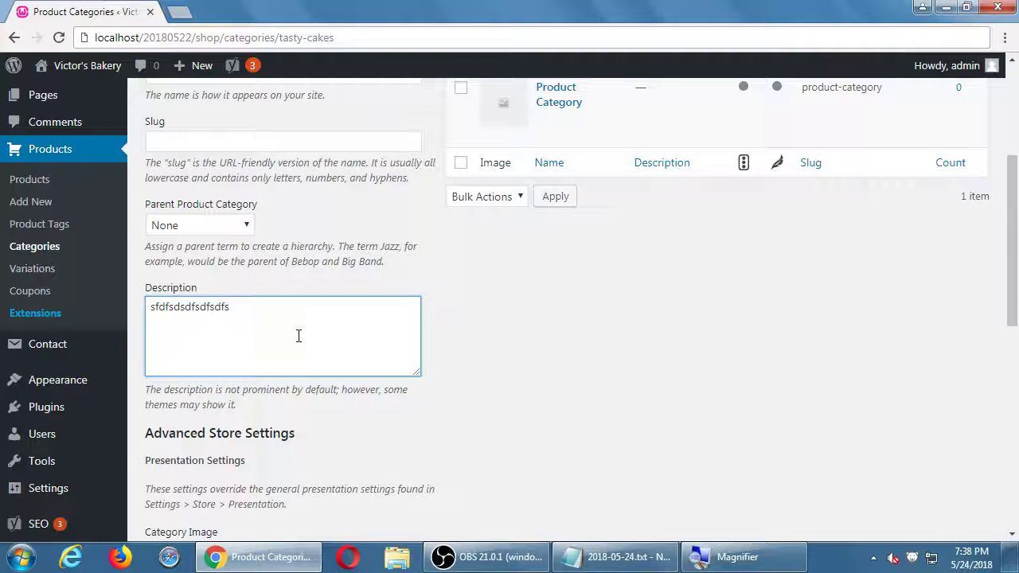
Step: Replace the category's placeholder description with "Classic cakes with a modern twist: natural and organic ingredients."
{"action": "key", "text": "ctrl+a"}
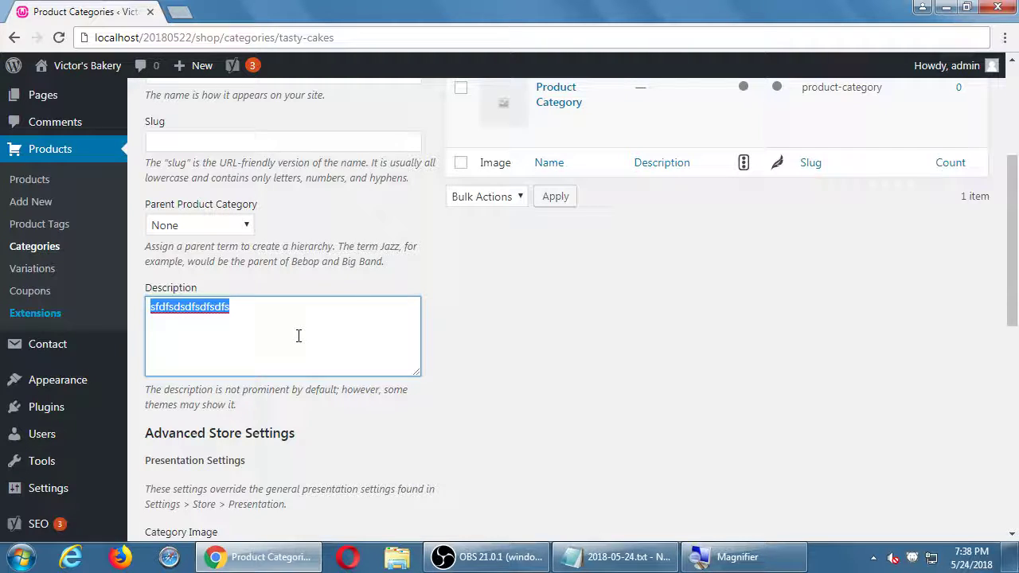
{"action": "type", "text": "Organic cake"}
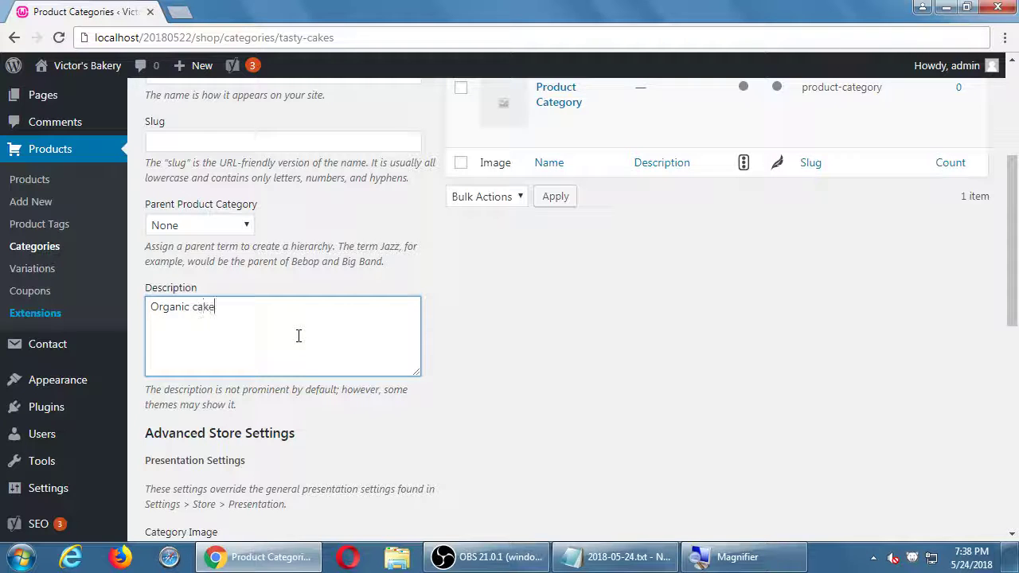
{"action": "key", "text": "ctrl+a"}
{"action": "type", "text": "Calss"}
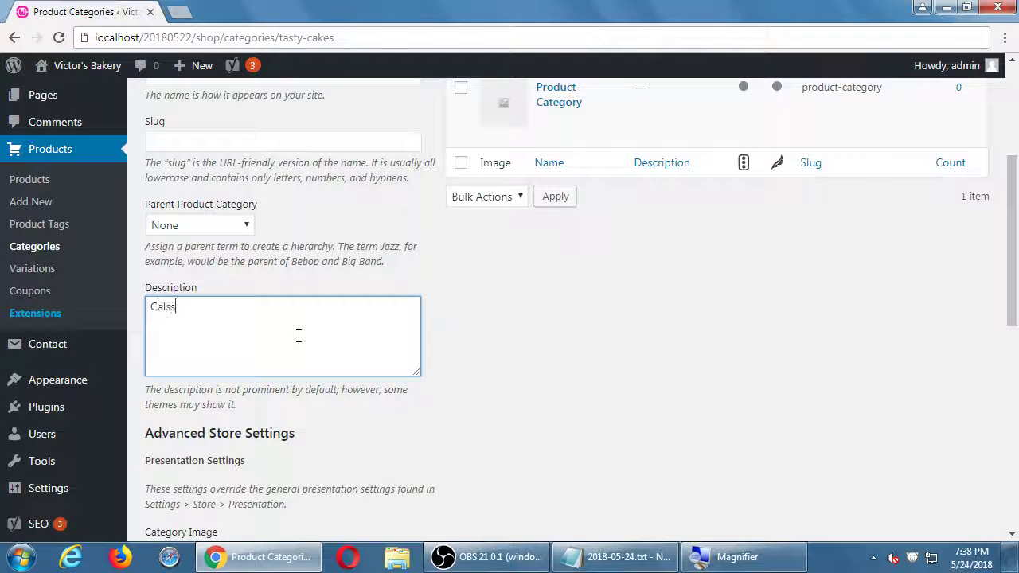
{"action": "key", "text": "BackSpace"}
{"action": "key", "text": "BackSpace"}
{"action": "key", "text": "BackSpace"}
{"action": "key", "text": "BackSpace"}
{"action": "type", "text": "lasd"}
{"action": "key", "text": "BackSpace"}
{"action": "type", "text": "sic cakes with "}
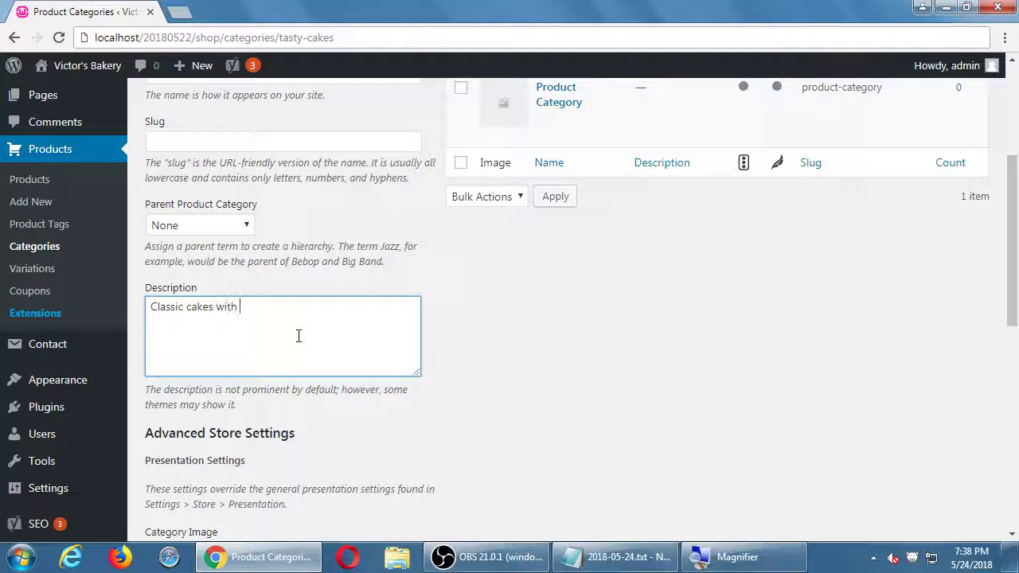
{"action": "type", "text": "amonds"}
{"action": "key", "text": "BackSpace"}
{"action": "key", "text": "BackSpace"}
{"action": "key", "text": "BackSpace"}
{"action": "key", "text": "BackSpace"}
{"action": "key", "text": "BackSpace"}
{"action": "type", "text": "modern twist: natural and "}
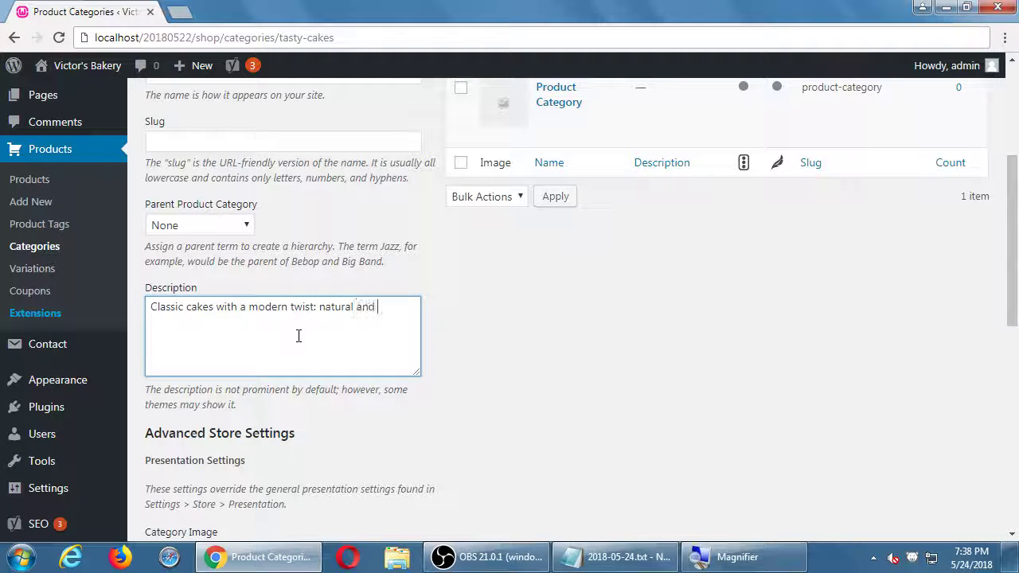
{"action": "type", "text": "organic ingr"}
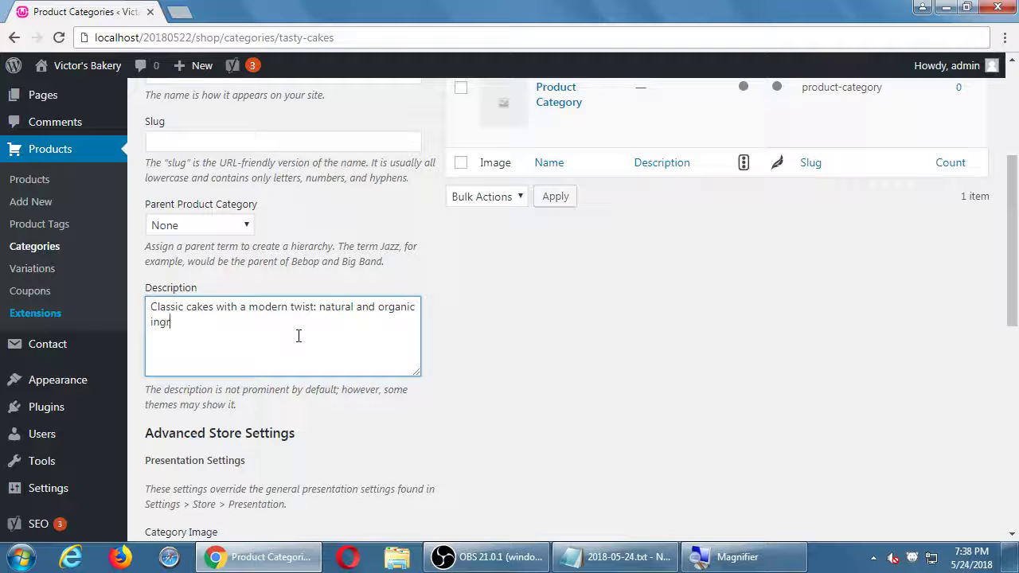
{"action": "type", "text": "edients."}
Step: View the Product Display choices, keeping Default View, and the choices for additional checkout form fields
{"action": "scroll", "coordinate": [539, 398], "scroll_direction": "down", "scroll_amount": 3}
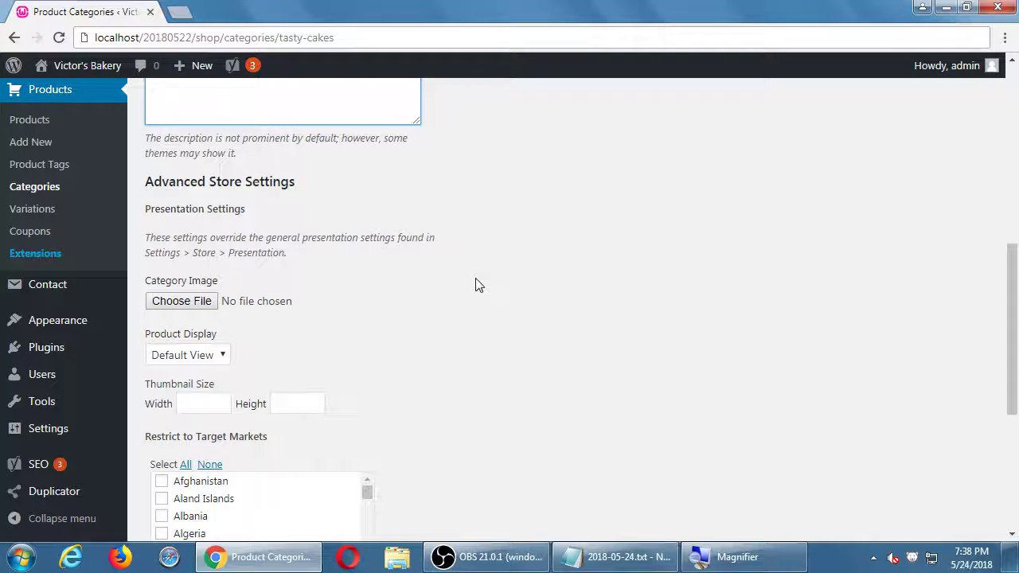
{"action": "left_click", "coordinate": [217, 356]}
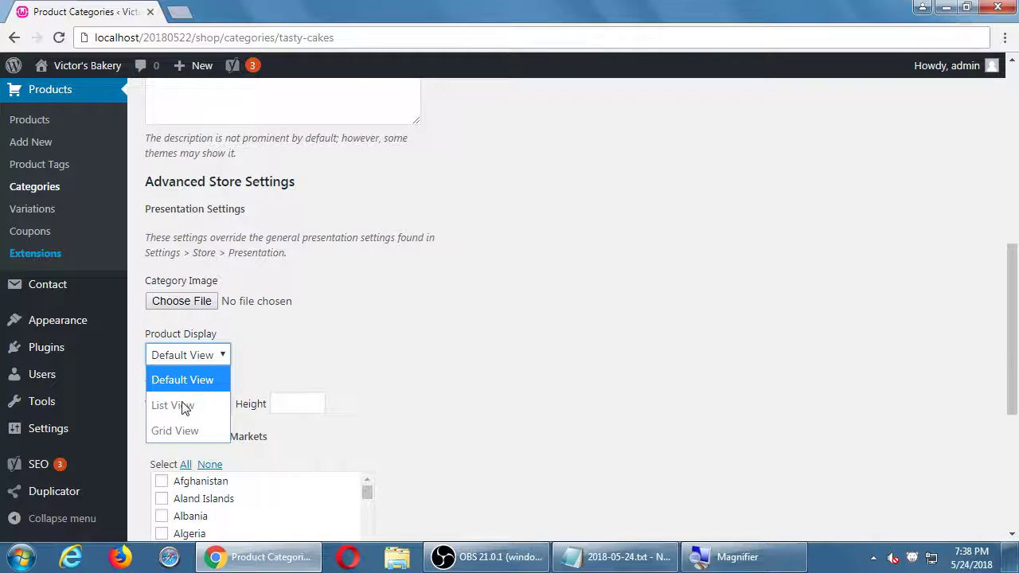
{"action": "left_click", "coordinate": [215, 362]}
{"action": "scroll", "coordinate": [222, 368], "scroll_direction": "down", "scroll_amount": 1}
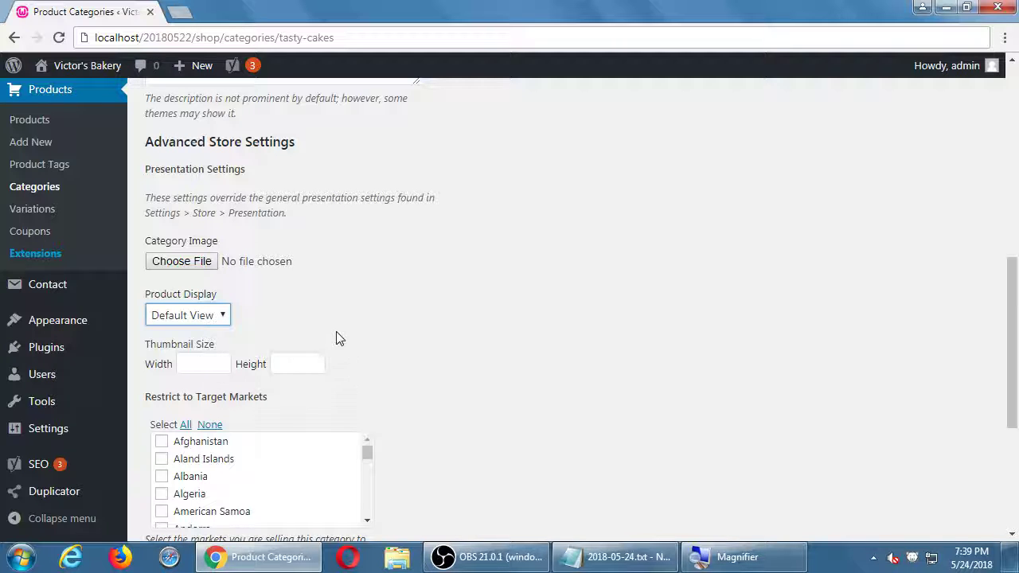
{"action": "scroll", "coordinate": [416, 353], "scroll_direction": "down", "scroll_amount": 2}
{"action": "scroll", "coordinate": [450, 331], "scroll_direction": "down", "scroll_amount": 2}
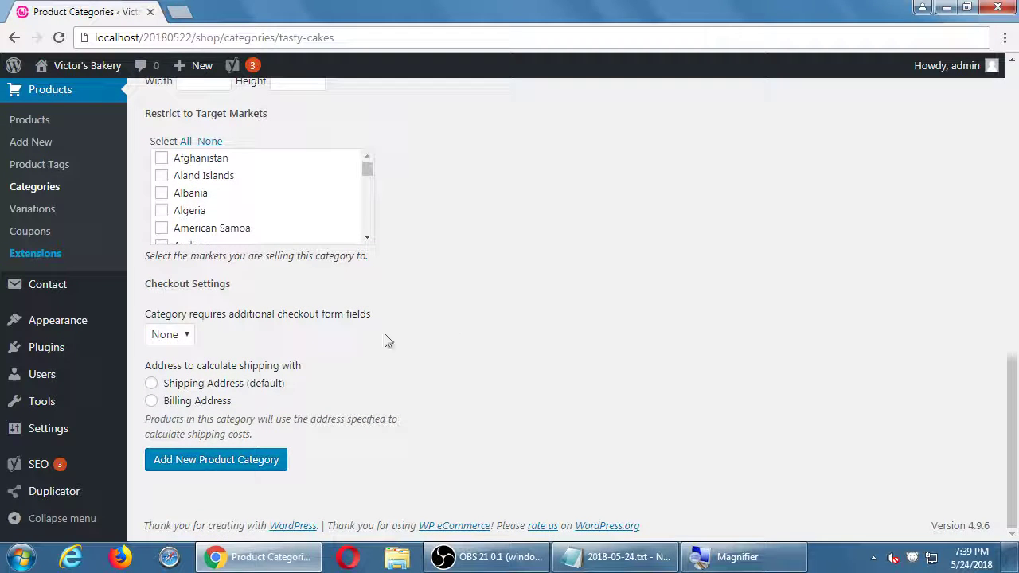
{"action": "left_click", "coordinate": [182, 337]}
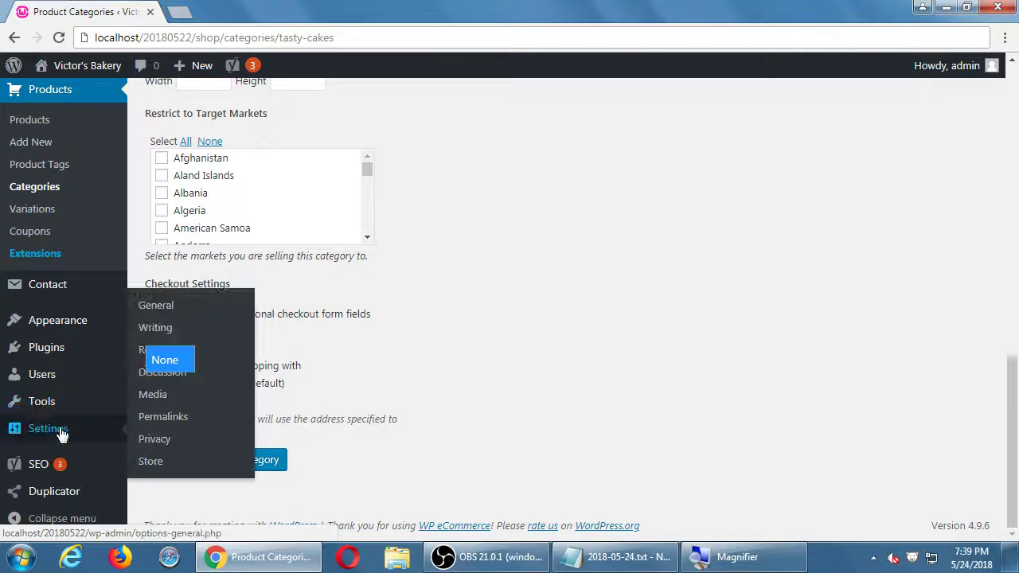
Step: Open the Store settings in a separate browser tab and examine the Checkout settings and the checkout form fields
{"action": "mouse_move", "coordinate": [59, 430]}
{"action": "middle_click", "coordinate": [148, 466]}
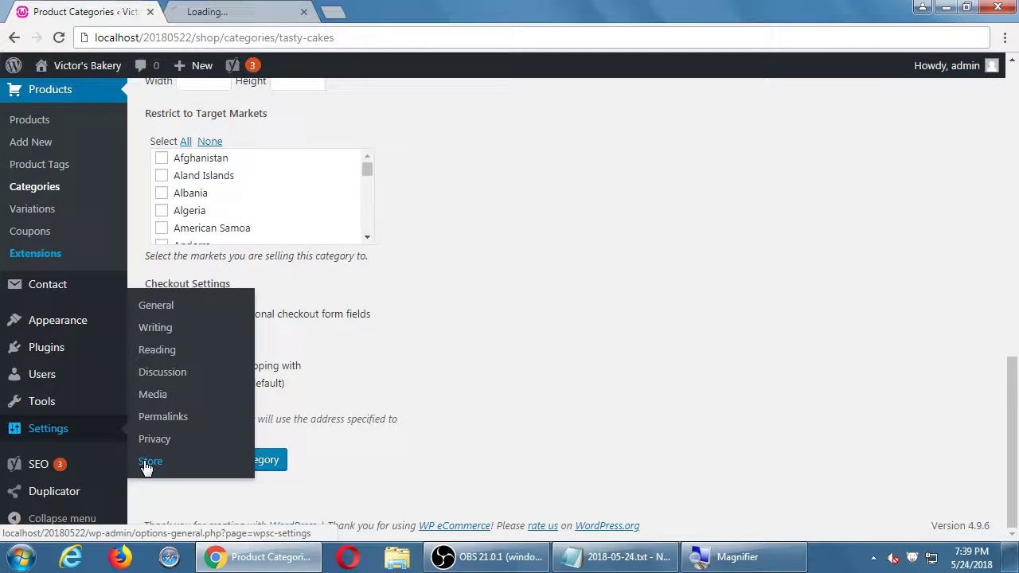
{"action": "left_click", "coordinate": [239, 13]}
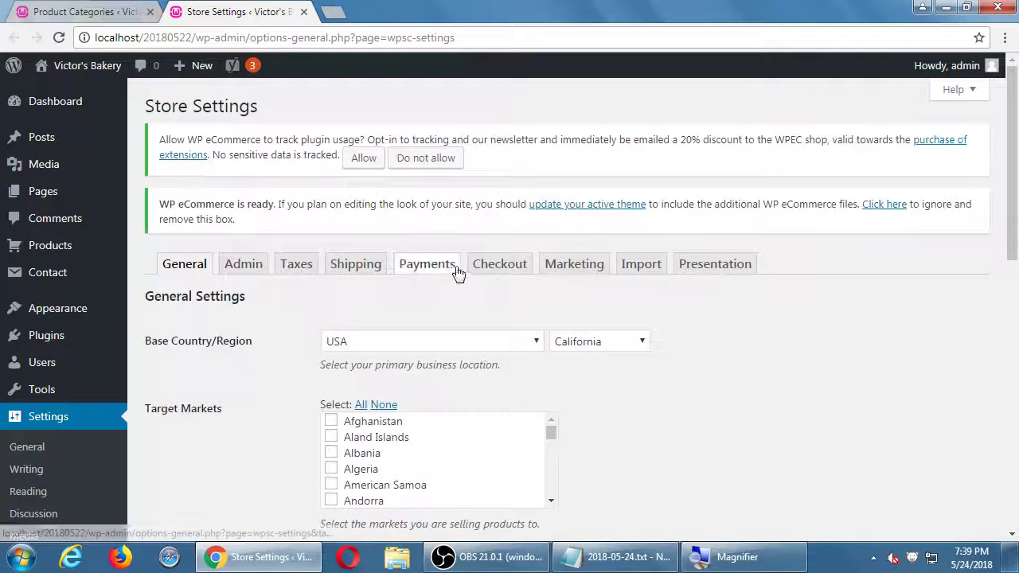
{"action": "left_click", "coordinate": [499, 264]}
{"action": "scroll", "coordinate": [639, 360], "scroll_direction": "down", "scroll_amount": 5}
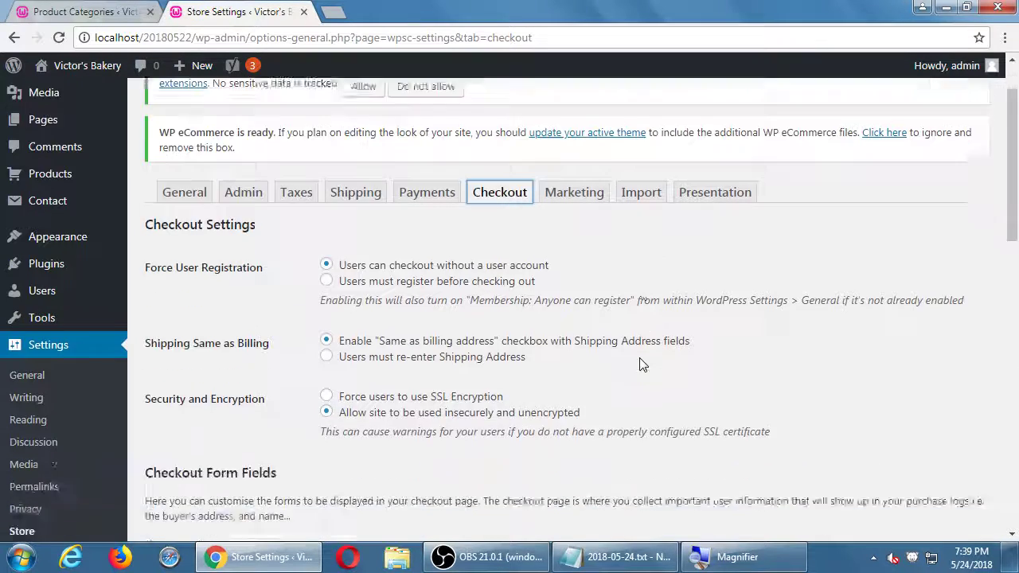
{"action": "scroll", "coordinate": [576, 273], "scroll_direction": "down", "scroll_amount": 6}
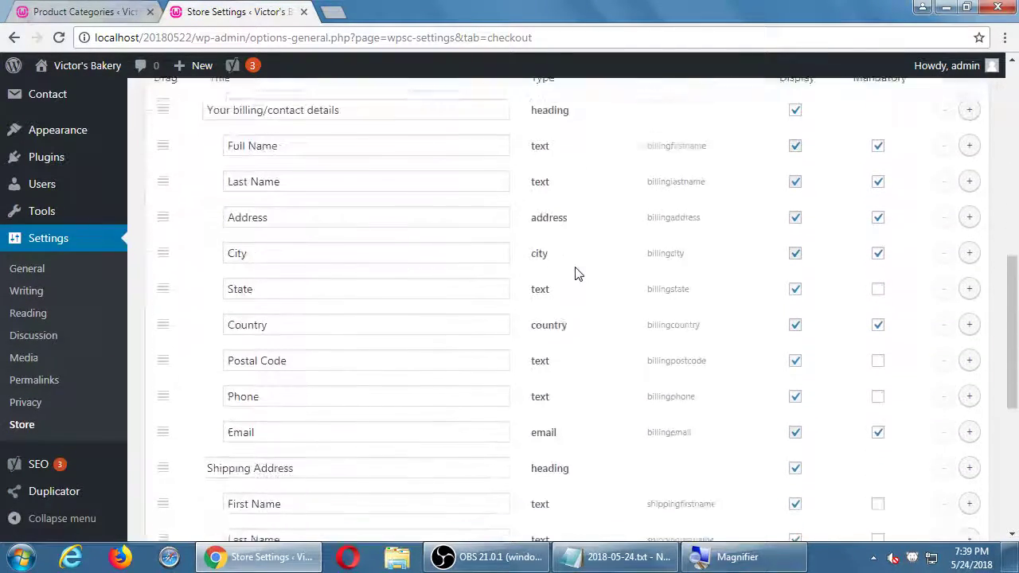
{"action": "scroll", "coordinate": [576, 273], "scroll_direction": "down", "scroll_amount": 2}
{"action": "scroll", "coordinate": [576, 272], "scroll_direction": "up", "scroll_amount": 10}
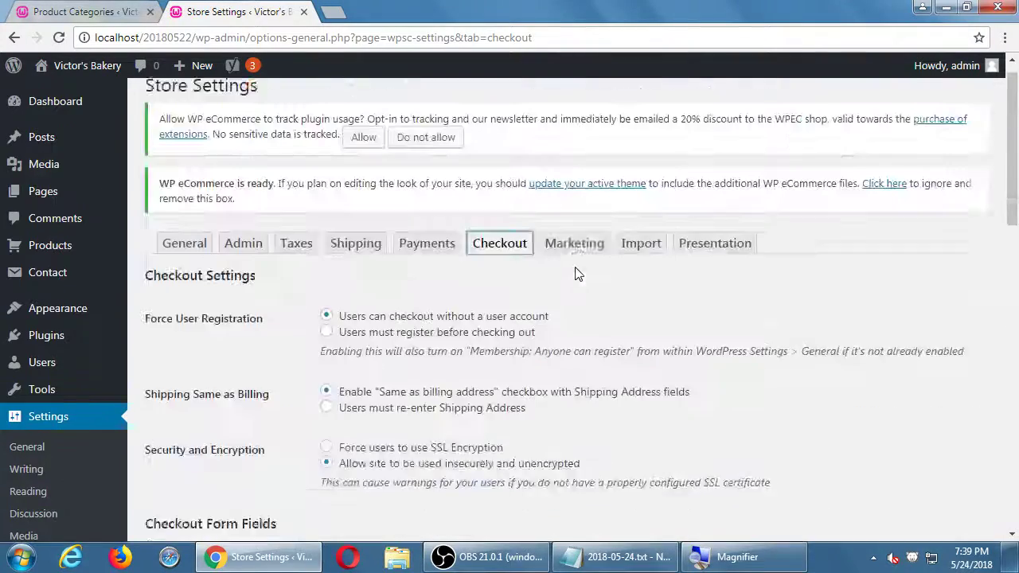
{"action": "scroll", "coordinate": [576, 273], "scroll_direction": "down", "scroll_amount": 4}
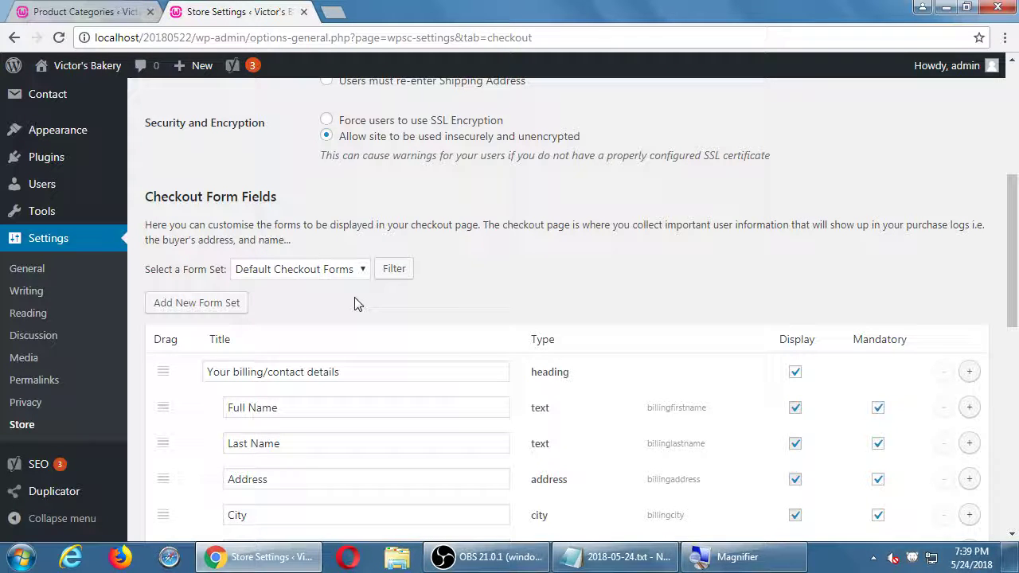
Step: Return to the product category form and recheck the additional checkout form field choices, leaving None selected
{"action": "key", "text": "ctrl+shift+Tab"}
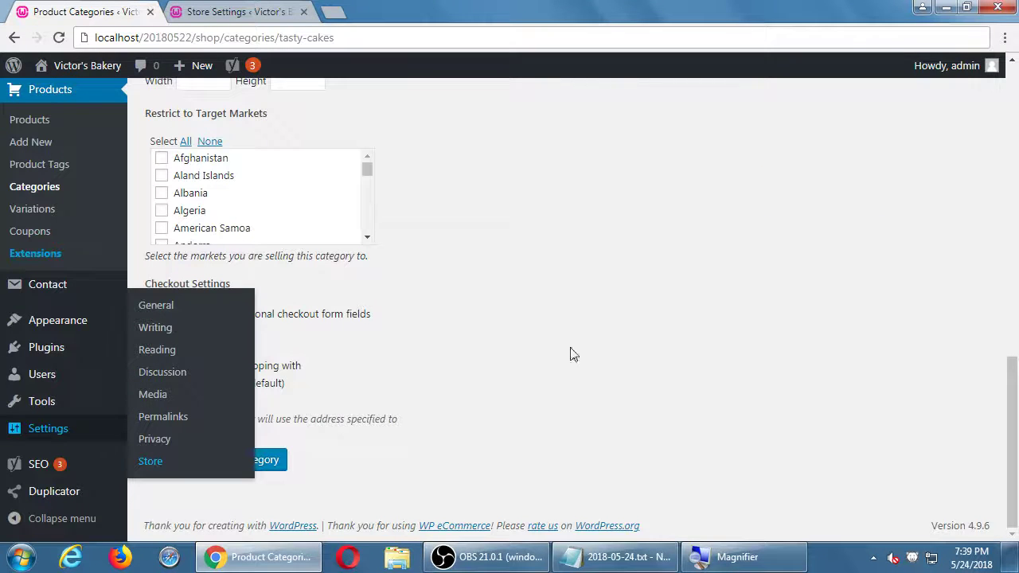
{"action": "left_click", "coordinate": [186, 336]}
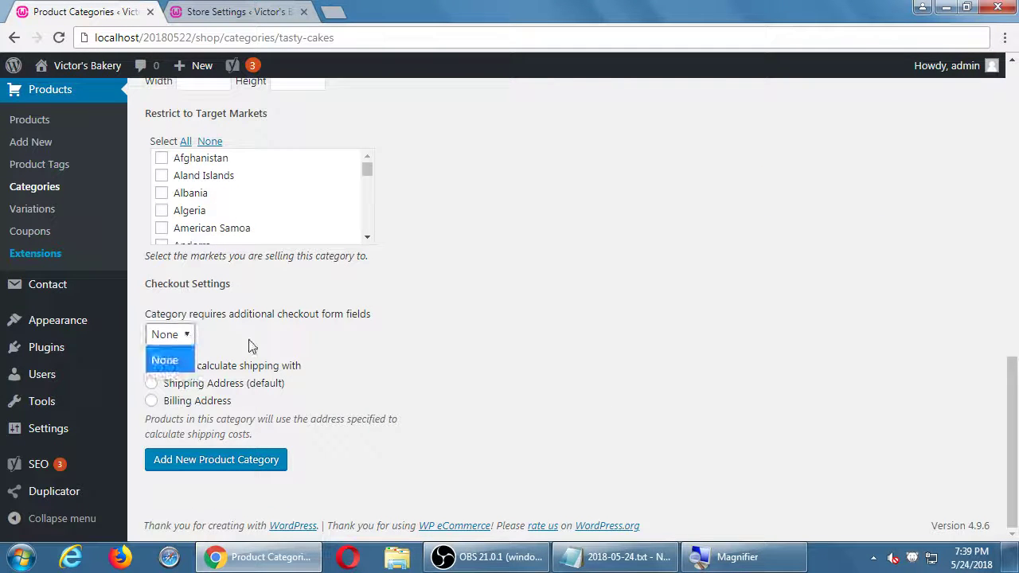
{"action": "left_click", "coordinate": [672, 418]}
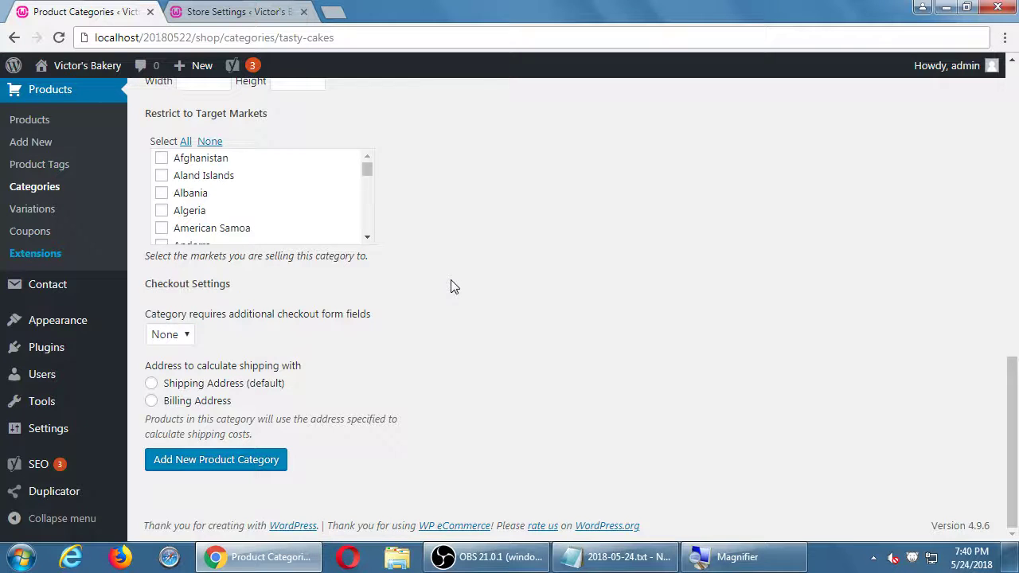
Step: Check the name and description entered for Cakes and add it as a new product category
{"action": "scroll", "coordinate": [451, 286], "scroll_direction": "up", "scroll_amount": 15}
{"action": "scroll", "coordinate": [466, 363], "scroll_direction": "down", "scroll_amount": 2}
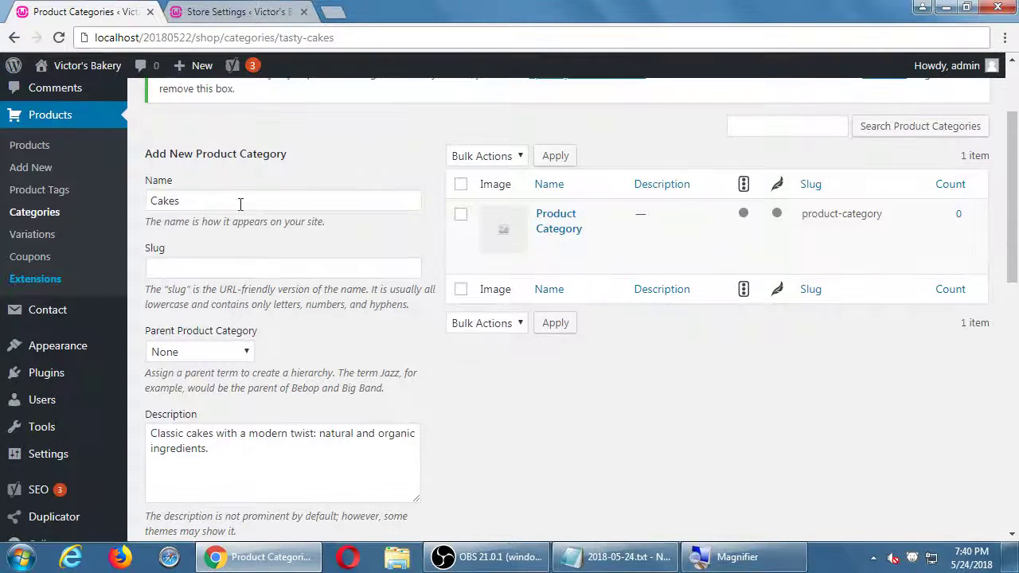
{"action": "double_click", "coordinate": [194, 200]}
{"action": "left_click", "coordinate": [239, 473]}
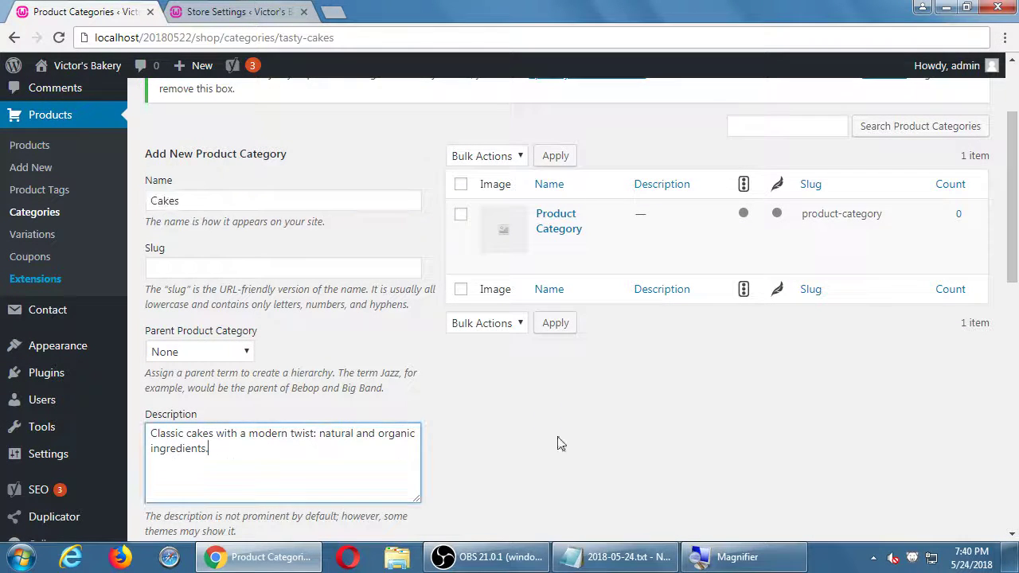
{"action": "scroll", "coordinate": [559, 443], "scroll_direction": "down", "scroll_amount": 10}
{"action": "left_click", "coordinate": [245, 466]}
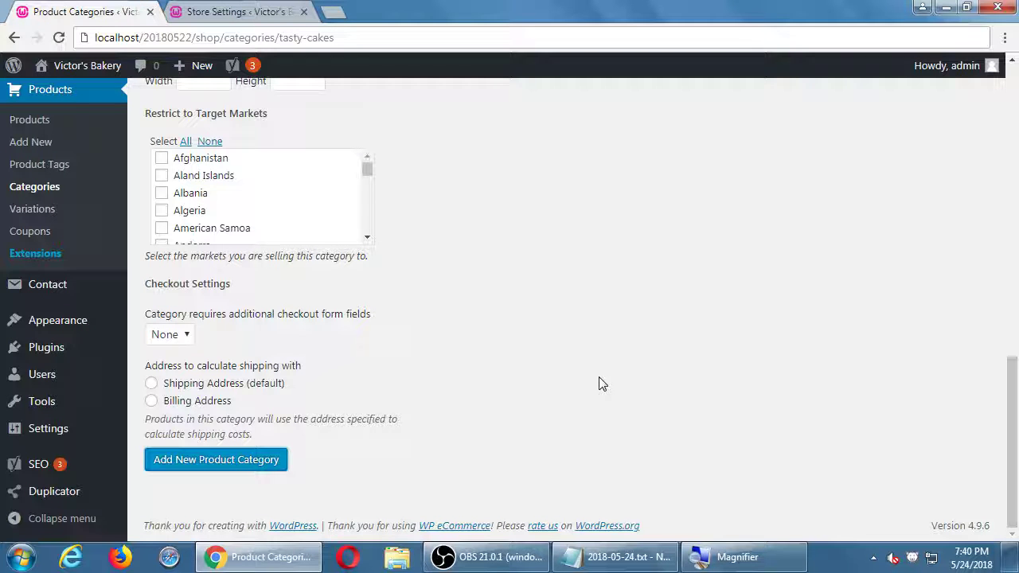
{"action": "scroll", "coordinate": [599, 414], "scroll_direction": "up", "scroll_amount": 10}
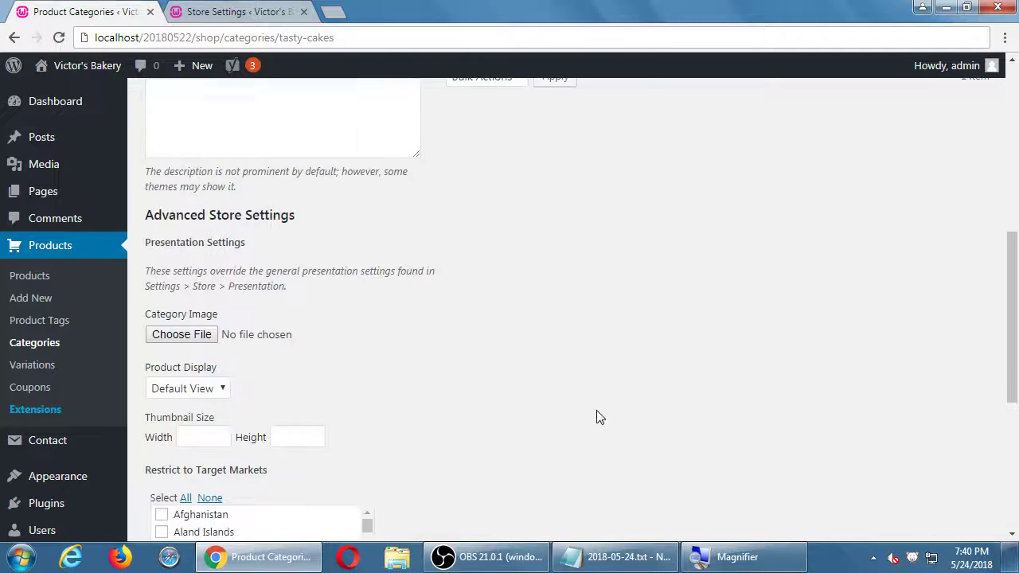
Step: Add a new product category named "Cookies" with the other fields left at their defaults
{"action": "scroll", "coordinate": [598, 413], "scroll_direction": "up", "scroll_amount": 1}
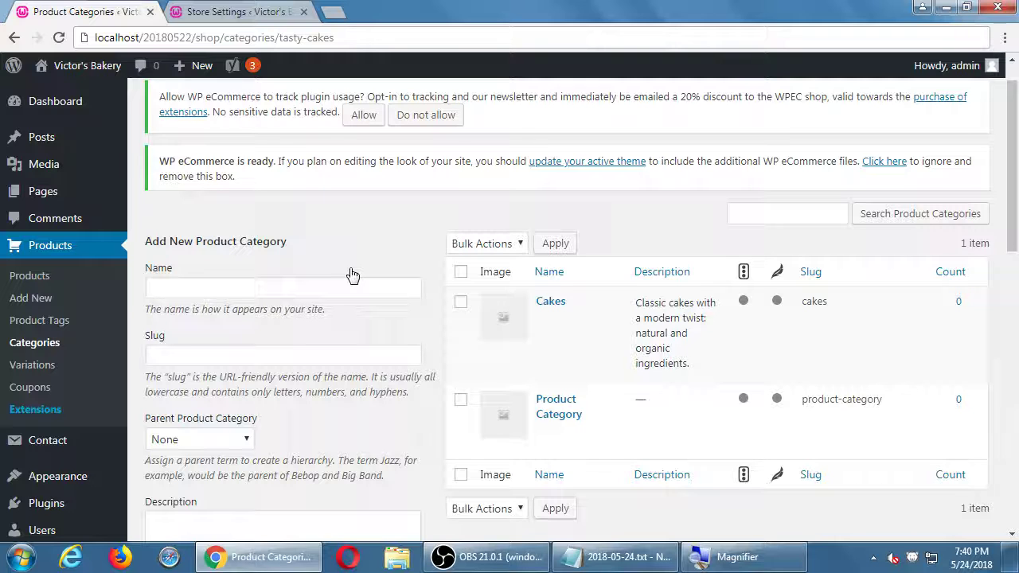
{"action": "left_click", "coordinate": [326, 280]}
{"action": "type", "text": "Cookies"}
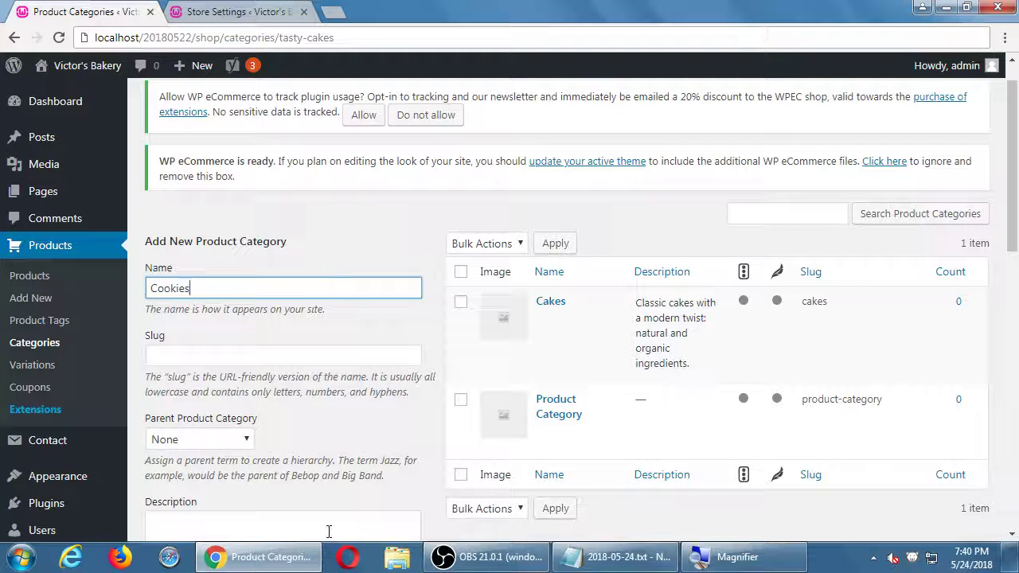
{"action": "scroll", "coordinate": [329, 529], "scroll_direction": "down", "scroll_amount": 10}
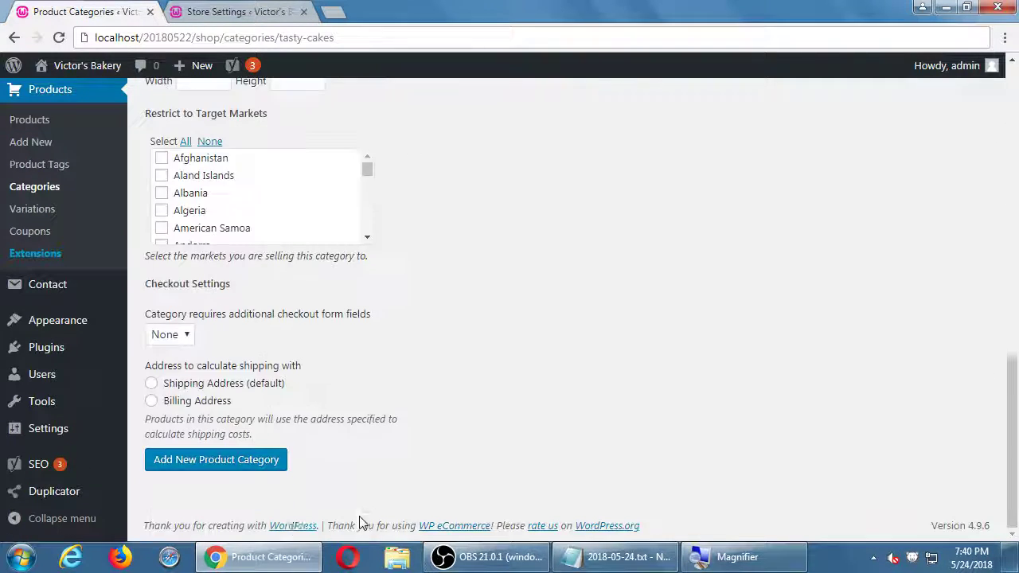
{"action": "left_click", "coordinate": [250, 462]}
Step: Add another product category named "Pies" with no parent and no description
{"action": "left_click", "coordinate": [228, 330]}
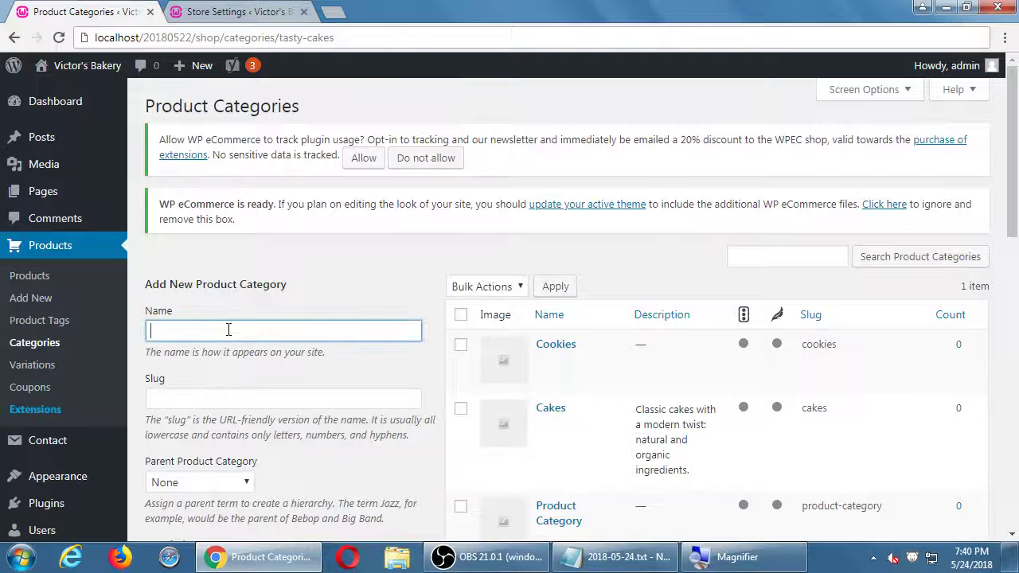
{"action": "type", "text": "Ples"}
{"action": "key", "text": "BackSpace"}
{"action": "key", "text": "BackSpace"}
{"action": "key", "text": "BackSpace"}
{"action": "type", "text": "ies"}
{"action": "scroll", "coordinate": [243, 334], "scroll_direction": "down", "scroll_amount": 5}
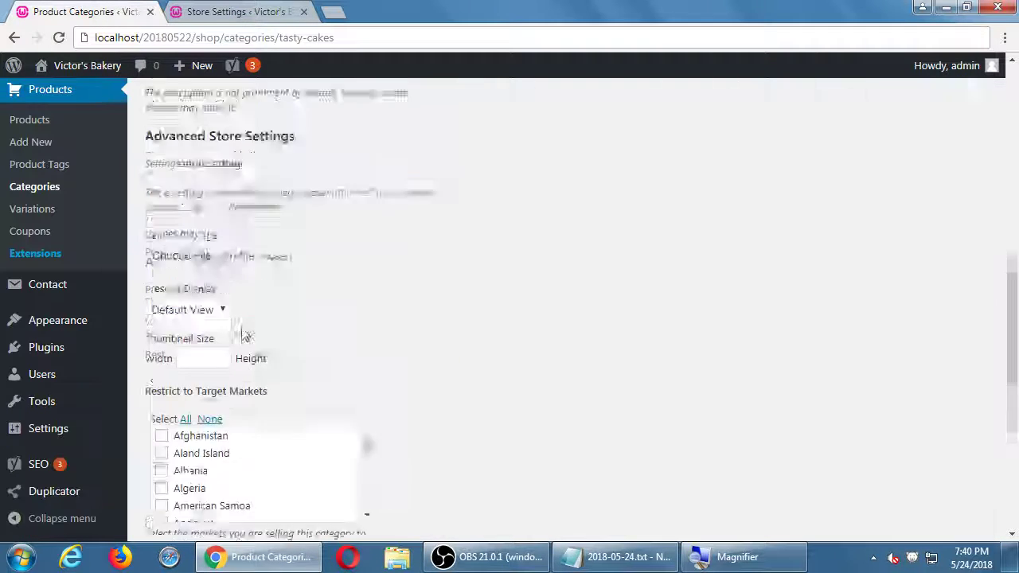
{"action": "scroll", "coordinate": [245, 334], "scroll_direction": "down", "scroll_amount": 3}
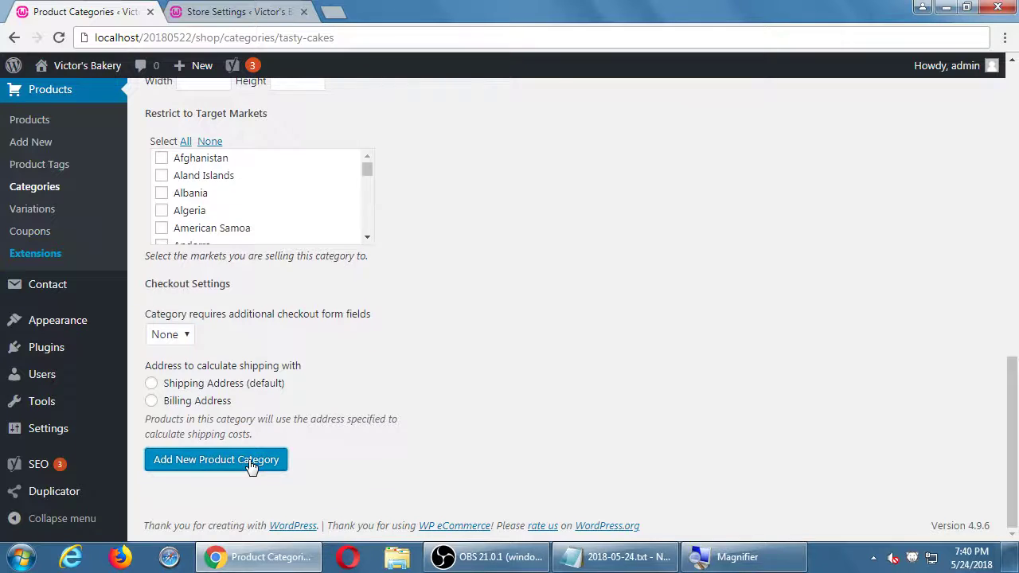
{"action": "left_click", "coordinate": [251, 460]}
Step: Add a product category named "Cupcakes" and look over the resulting category list
{"action": "left_click", "coordinate": [273, 327]}
{"action": "type", "text": "Cu"}
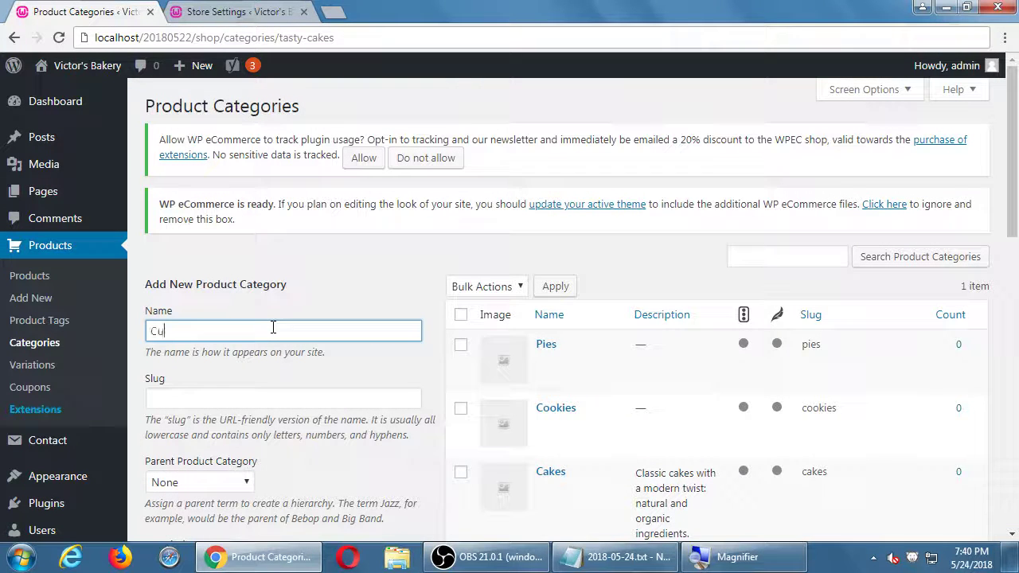
{"action": "type", "text": "pcakes"}
{"action": "scroll", "coordinate": [273, 327], "scroll_direction": "down", "scroll_amount": 4}
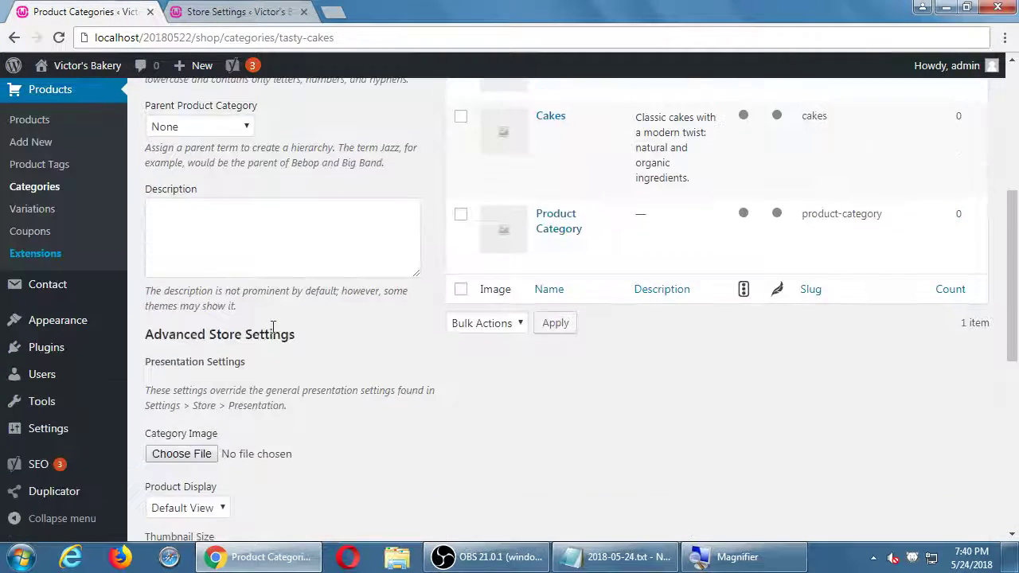
{"action": "scroll", "coordinate": [273, 335], "scroll_direction": "down", "scroll_amount": 5}
{"action": "left_click", "coordinate": [269, 519]}
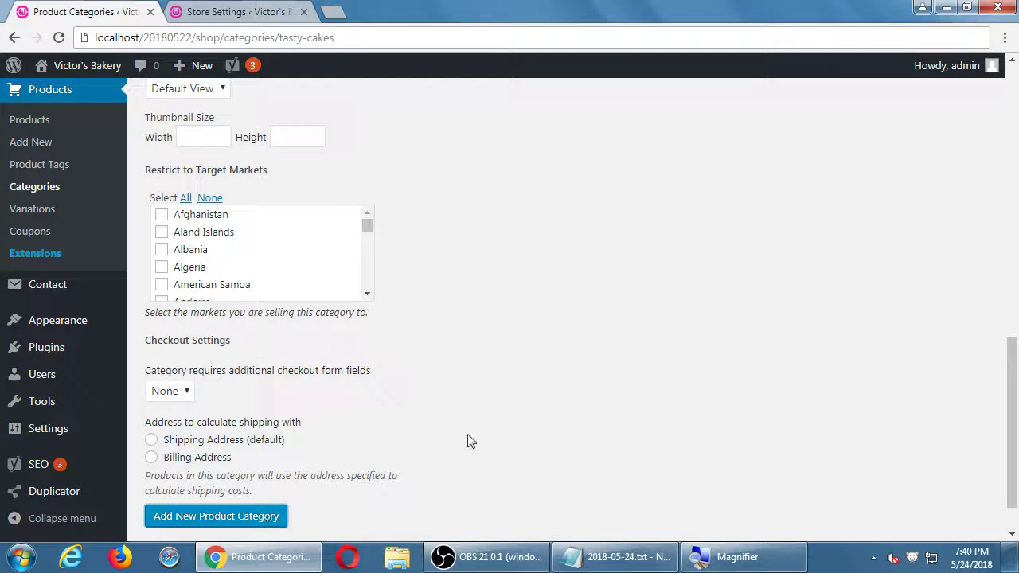
{"action": "scroll", "coordinate": [495, 276], "scroll_direction": "down", "scroll_amount": 2}
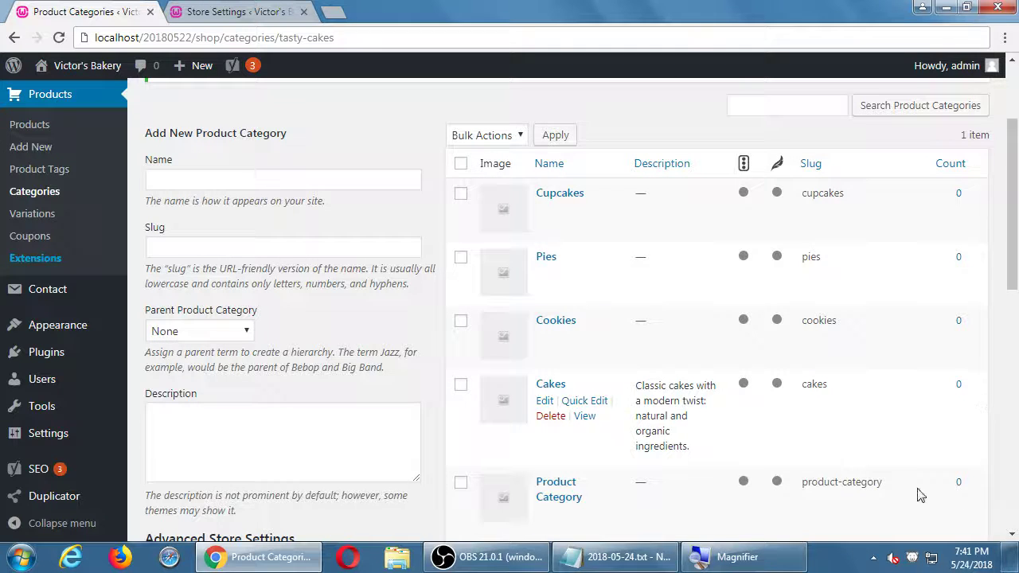
Step: Switch to the 2018-05-24.txt notes in Notepad and add the line "On Categories: try to have your Category structure set first," after a blank line
{"action": "left_click", "coordinate": [641, 560]}
{"action": "key", "text": "super+plus"}
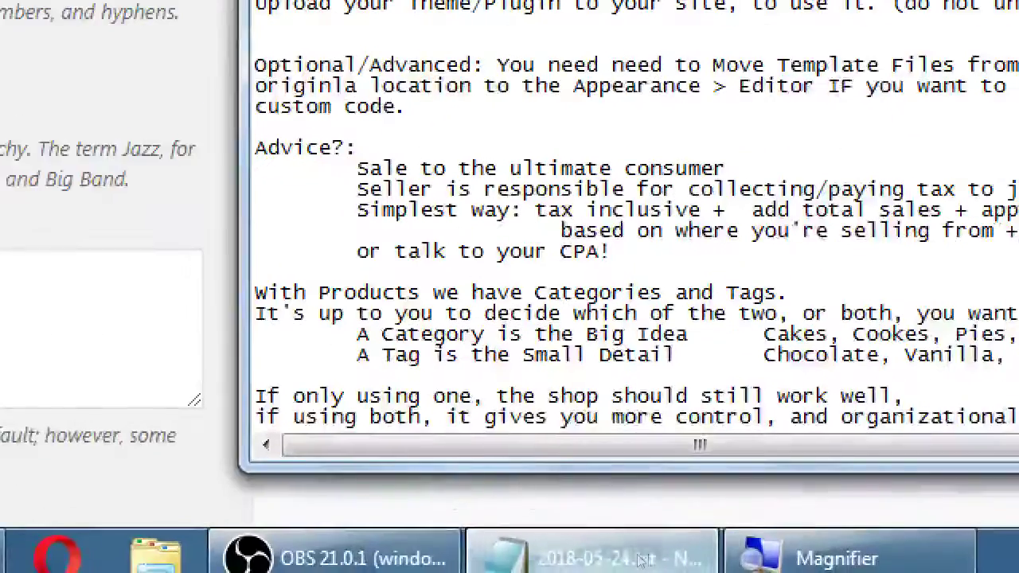
{"action": "key", "text": "Return"}
{"action": "key", "text": "Return"}
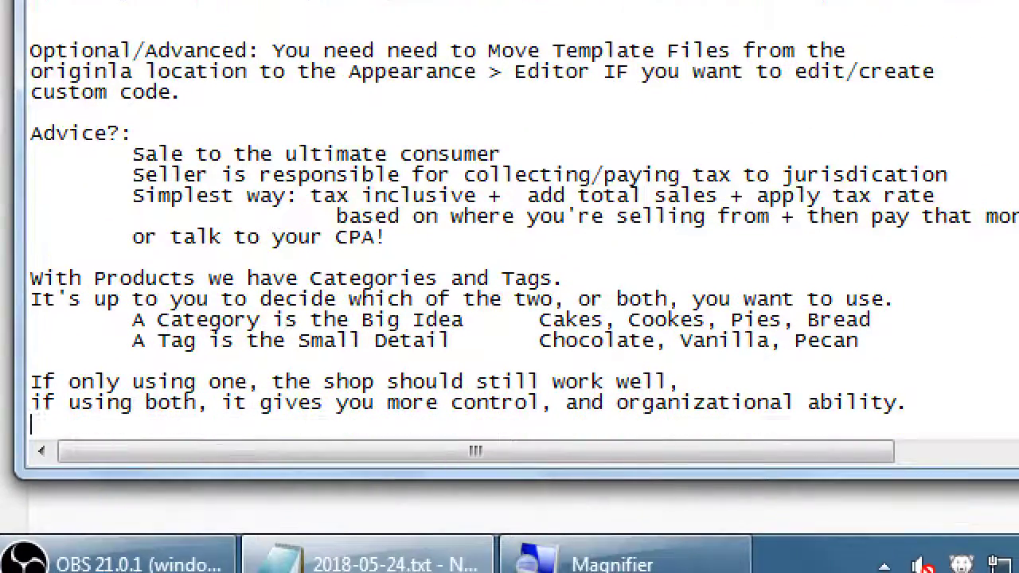
{"action": "type", "text": "On Categor"}
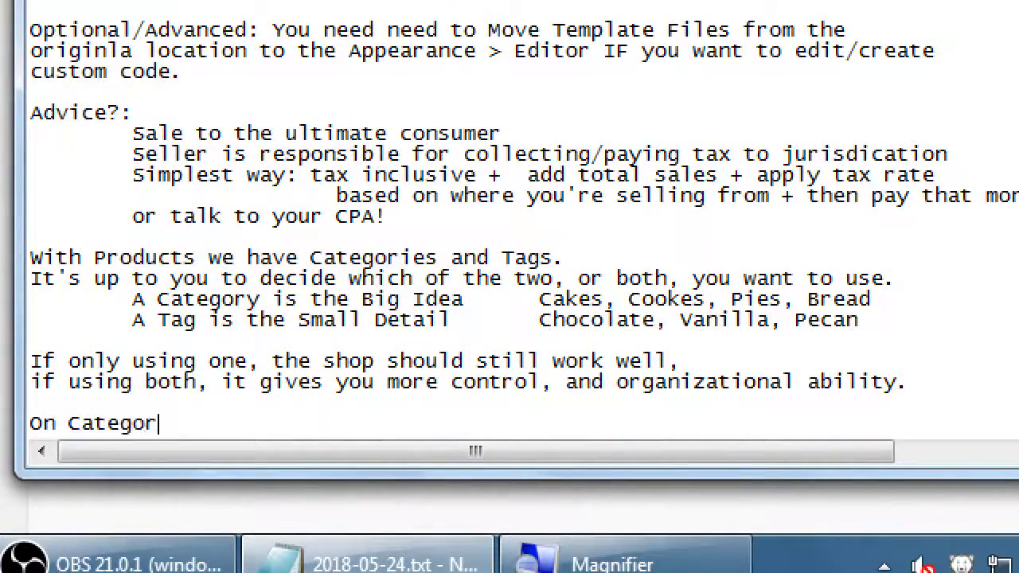
{"action": "type", "text": "ies: try to have your "}
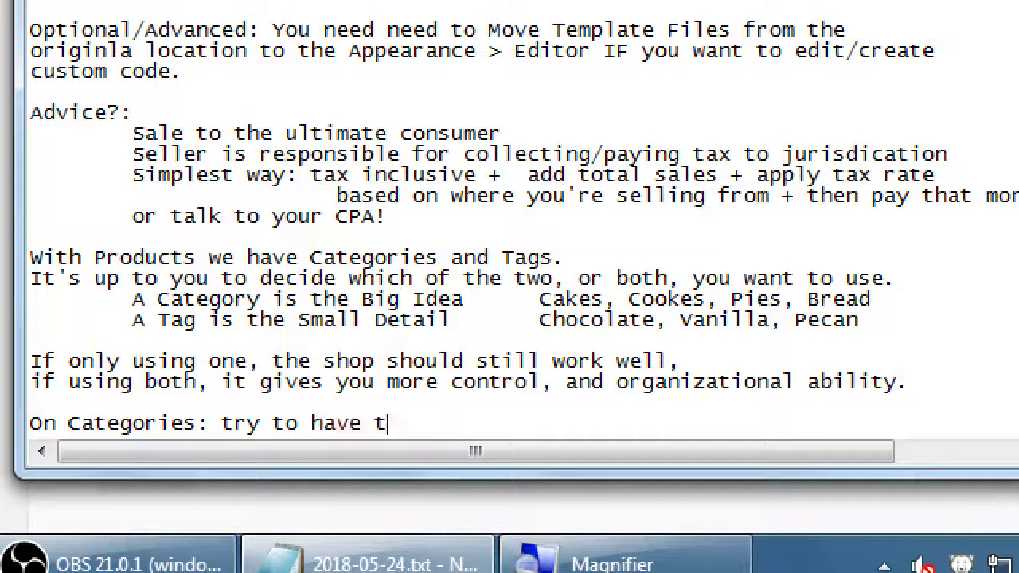
{"action": "type", "text": "Catego"}
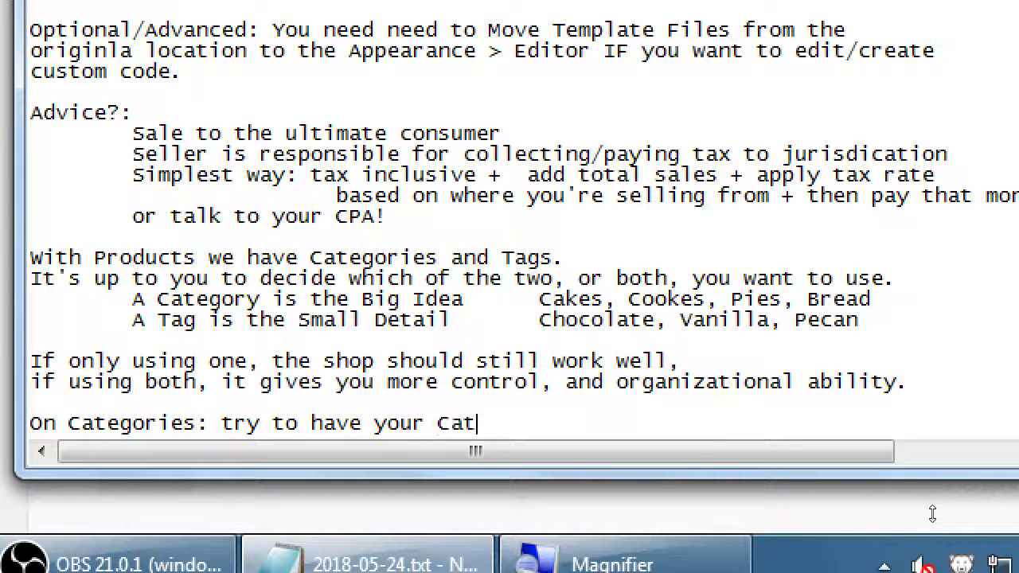
{"action": "type", "text": "ry sturc"}
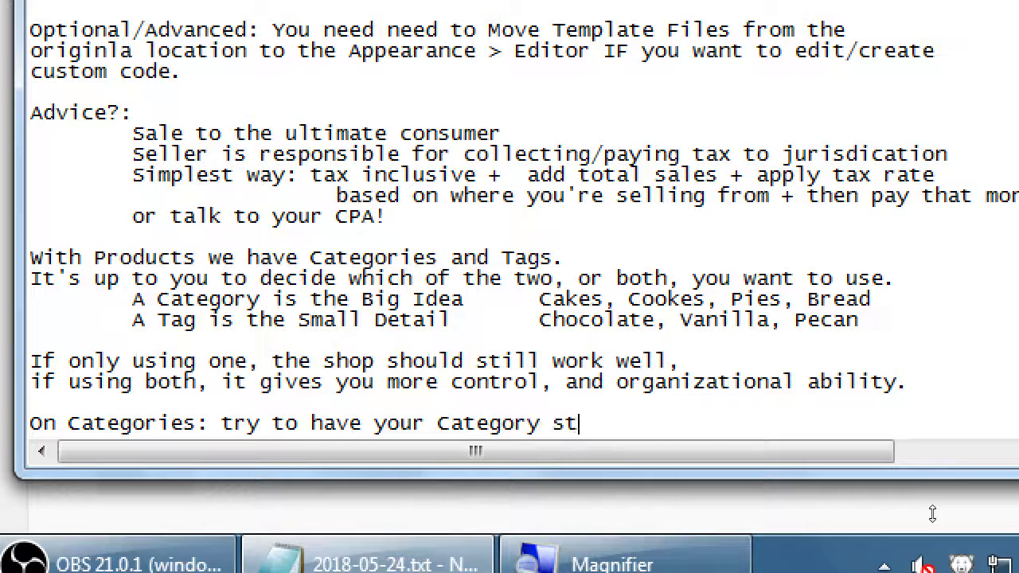
{"action": "key", "text": "BackSpace"}
{"action": "key", "text": "BackSpace"}
{"action": "key", "text": "BackSpace"}
{"action": "type", "text": "ructure set frist"}
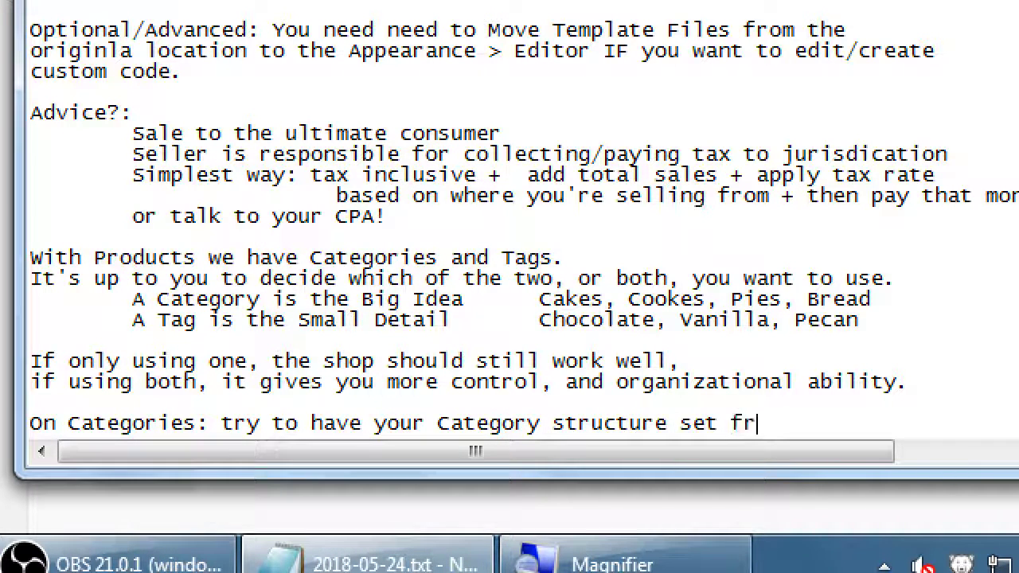
{"action": "key", "text": "BackSpace"}
{"action": "key", "text": "BackSpace"}
{"action": "key", "text": "BackSpace"}
{"action": "key", "text": "BackSpace"}
{"action": "type", "text": "irst,"}
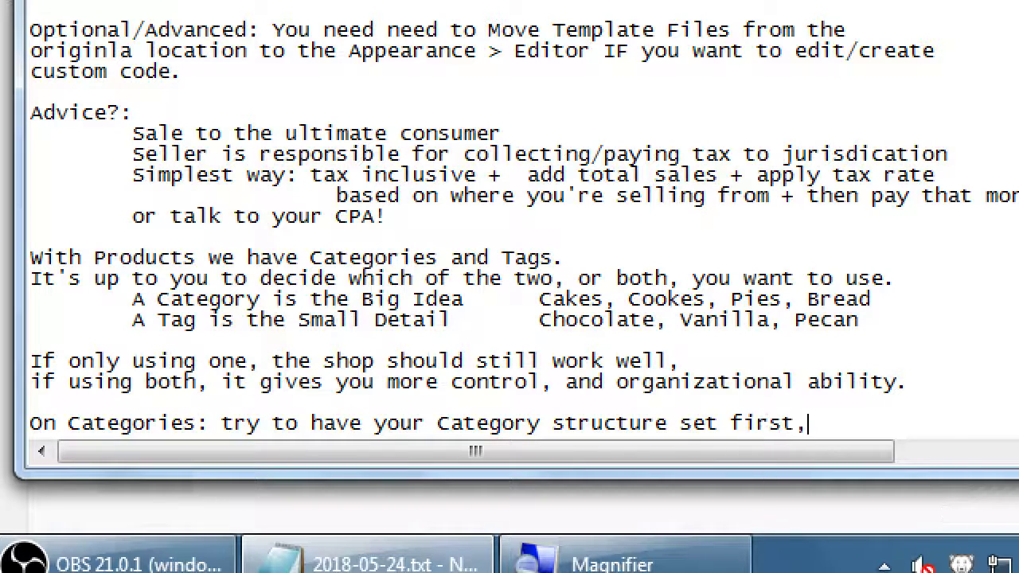
Step: Continue the advice on a new line with "then add Tags (if needed) after adding Products.", capitalizing "Products"
{"action": "key", "text": "Return"}
{"action": "type", "text": "then add Ta"}
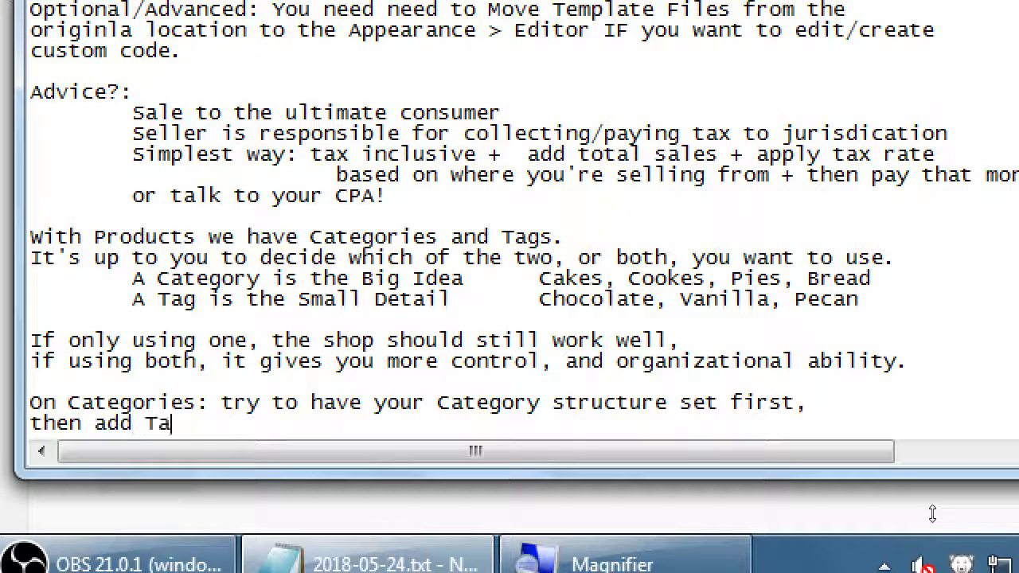
{"action": "type", "text": "gs (if needed"}
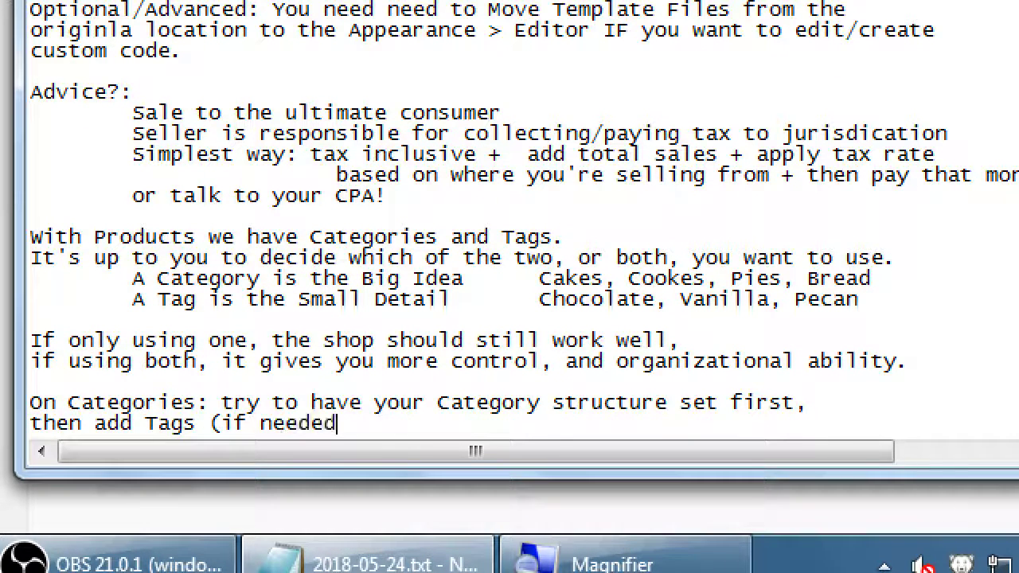
{"action": "type", "text": ") after adding products."}
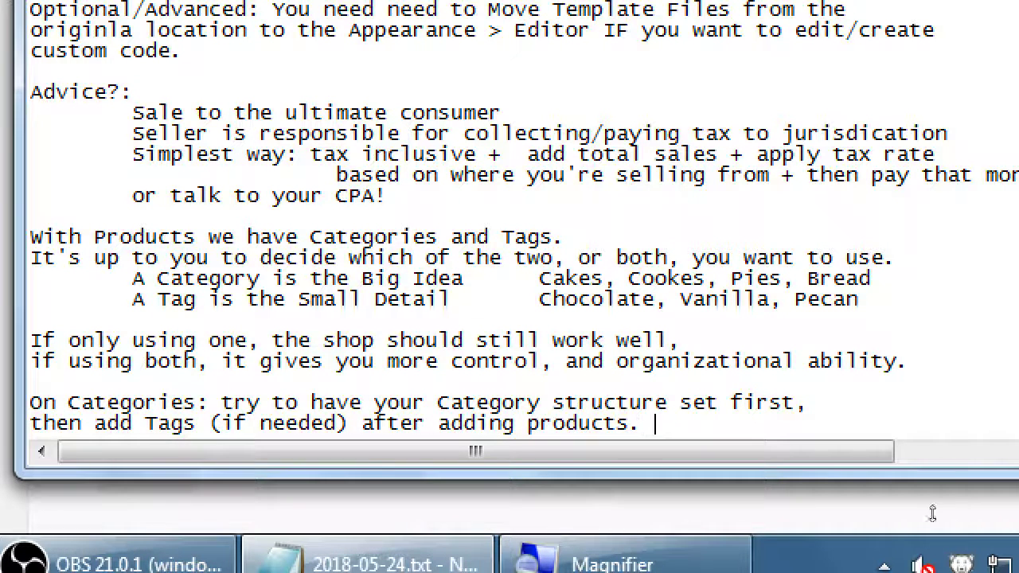
{"action": "key", "text": "ctrl+Left"}
{"action": "key", "text": "ctrl+Left"}
{"action": "key", "text": "ctrl+Right"}
{"action": "key", "text": "shift+Right"}
{"action": "type", "text": "P"}
Step: Start a new paragraph in the notes reading "Note: A Product can exist in one or more Categories, and Tags"
{"action": "key", "text": "End"}
{"action": "key", "text": "Return"}
{"action": "key", "text": "Return"}
{"action": "type", "text": "Not"}
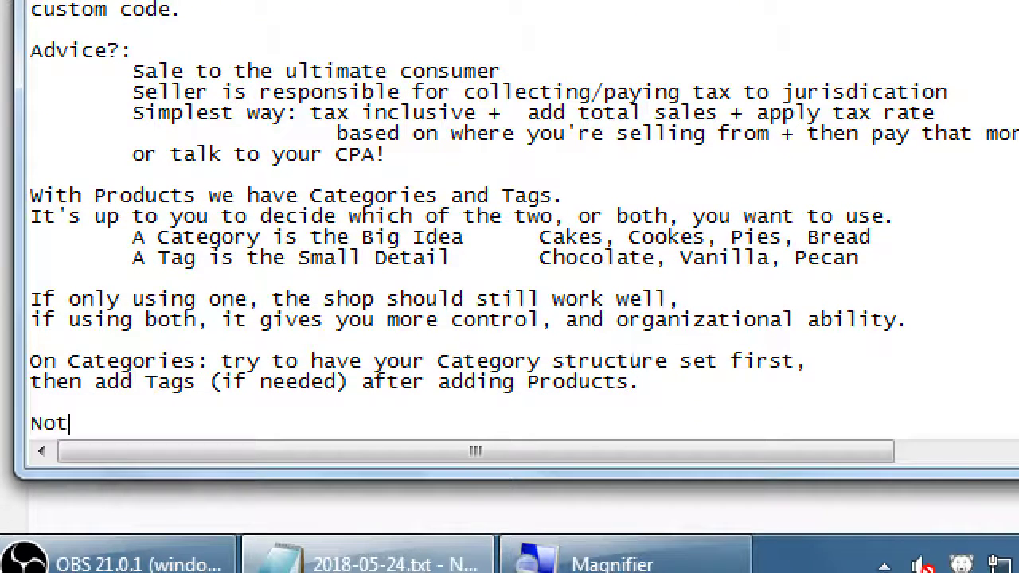
{"action": "type", "text": "e: A "}
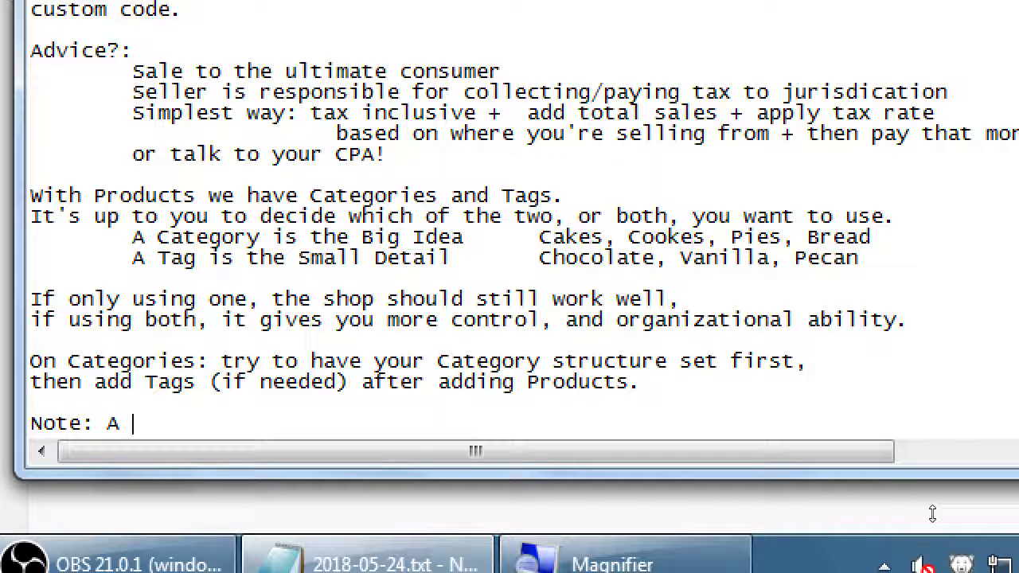
{"action": "type", "text": "Pr"}
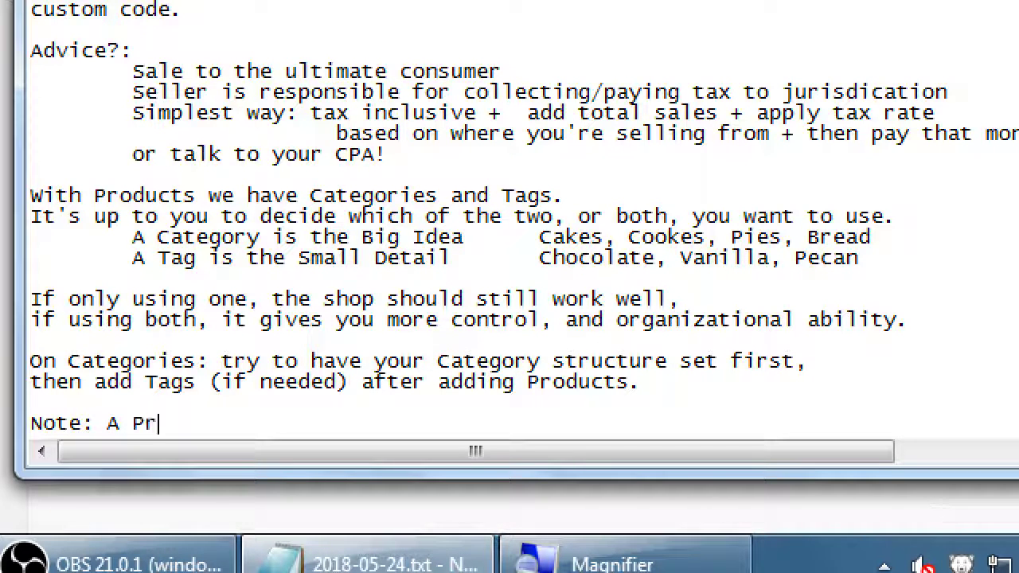
{"action": "type", "text": "oduct can "}
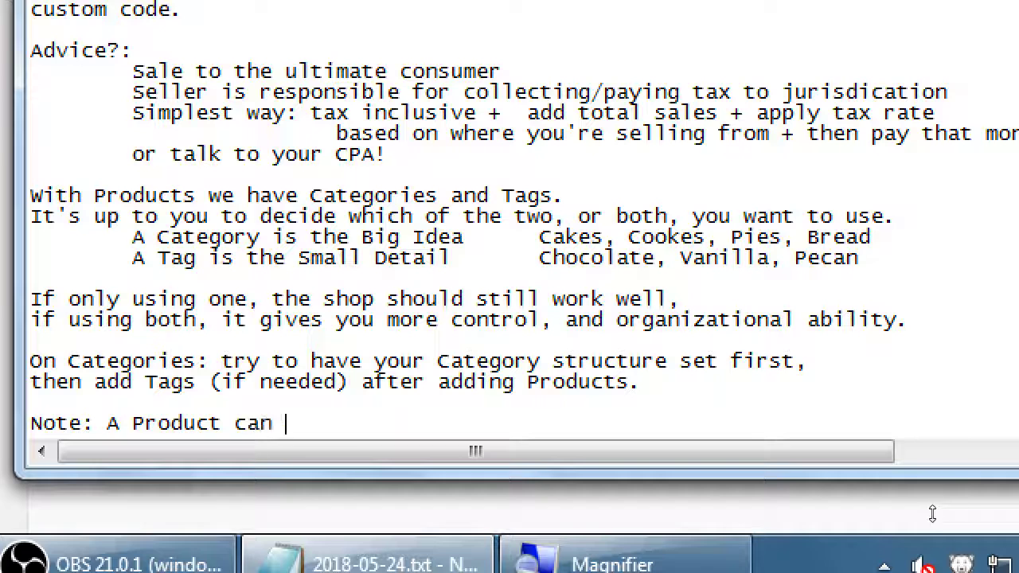
{"action": "type", "text": "exist in "}
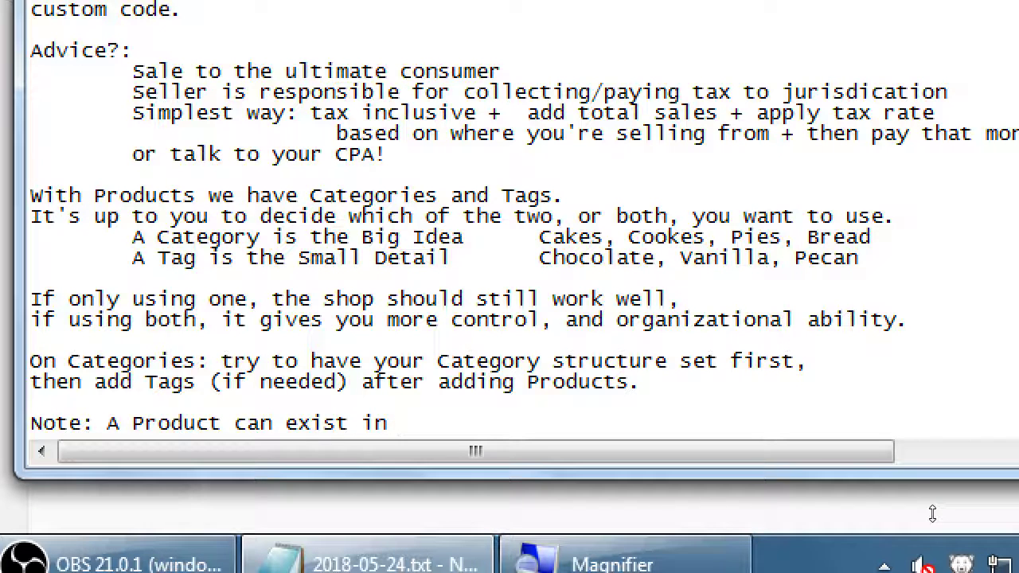
{"action": "type", "text": "one ore"}
{"action": "key", "text": "BackSpace"}
{"action": "type", "text": "more Categor"}
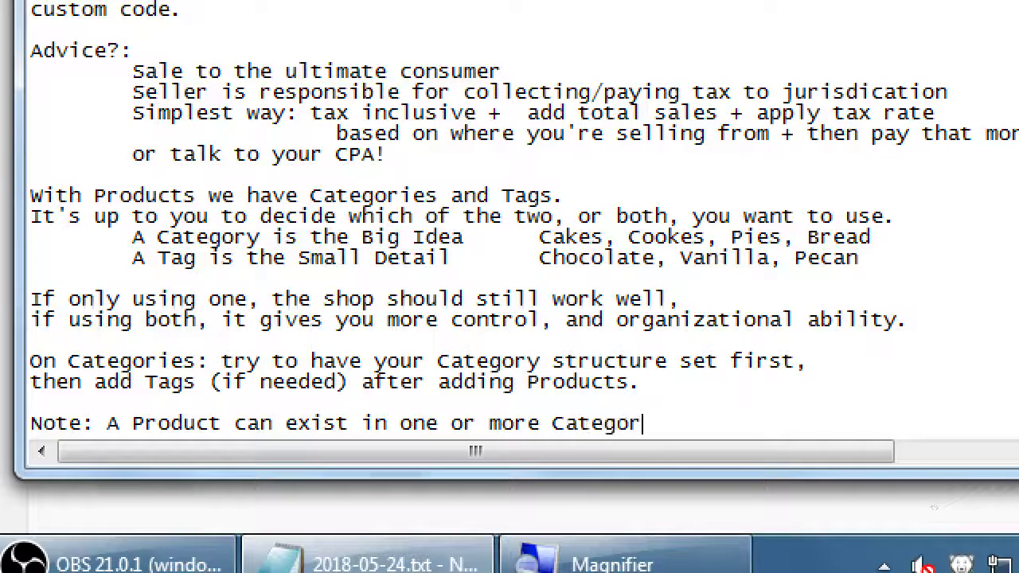
{"action": "type", "text": "ies, and Tags"}
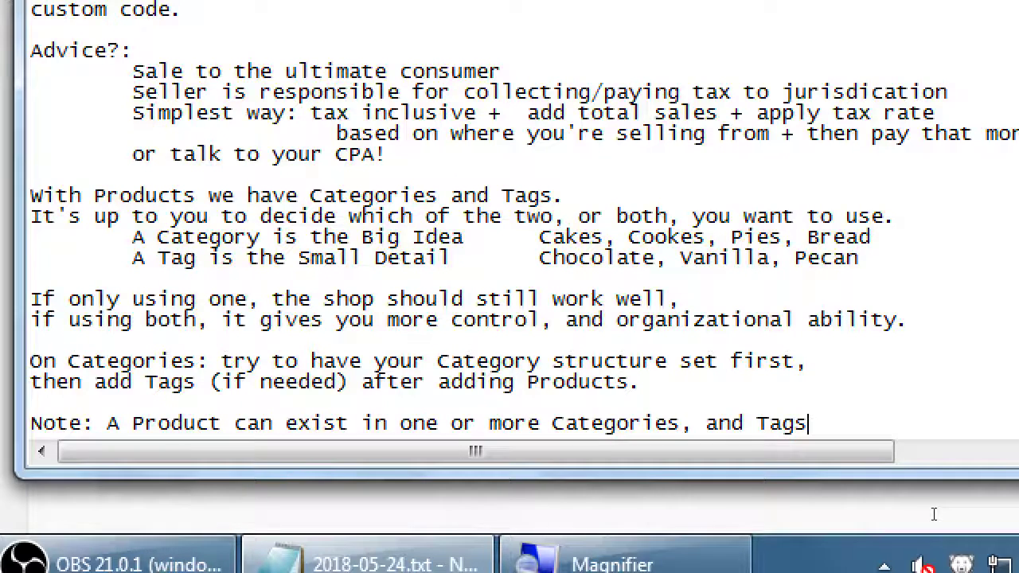
Step: Add a second note line reading "Note: Categories/Tags can be added to your MENU"
{"action": "key", "text": "Return"}
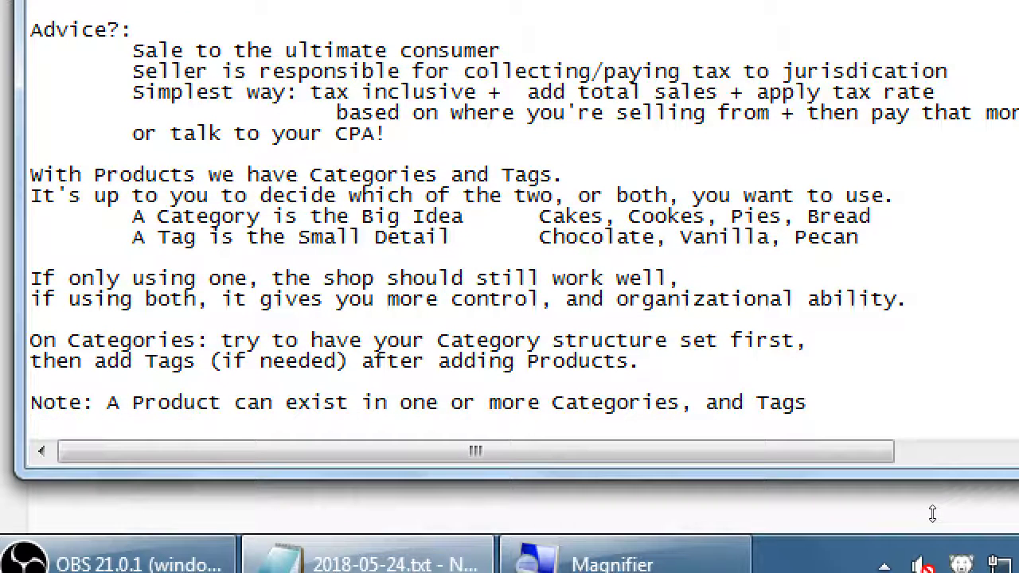
{"action": "type", "text": "Note: Categ"}
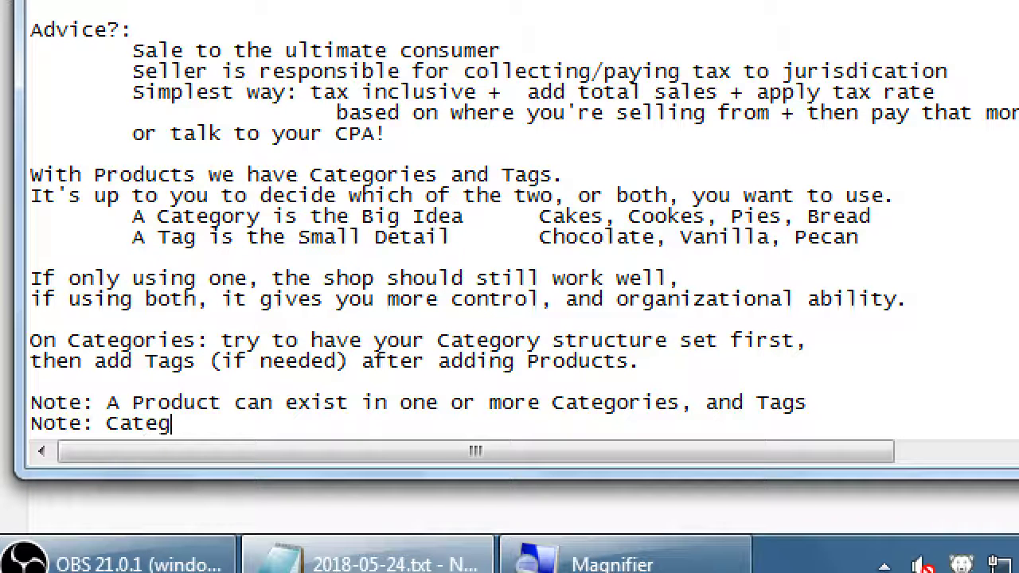
{"action": "type", "text": "ories/Tags can be add"}
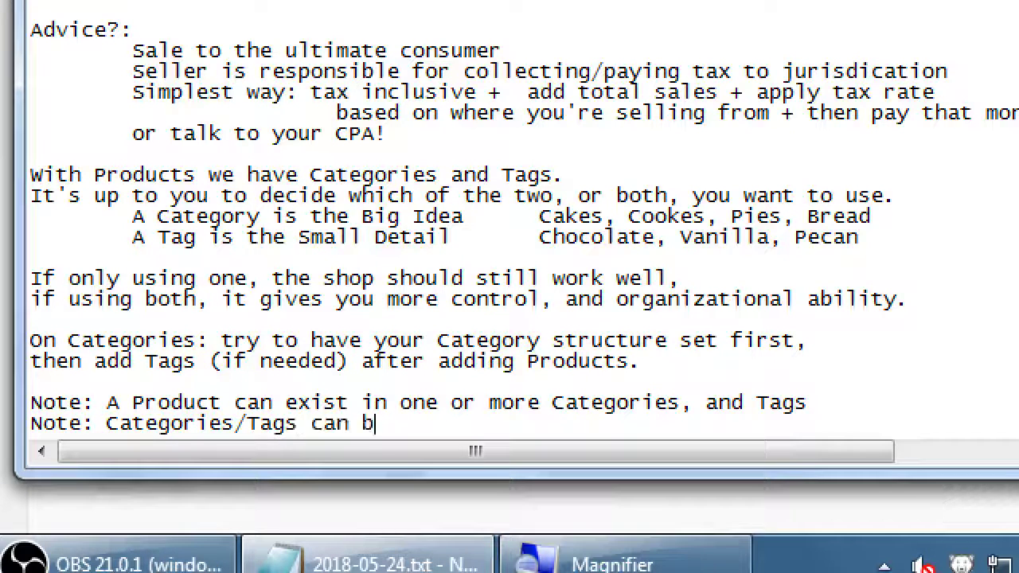
{"action": "type", "text": "ed to your MENU"}
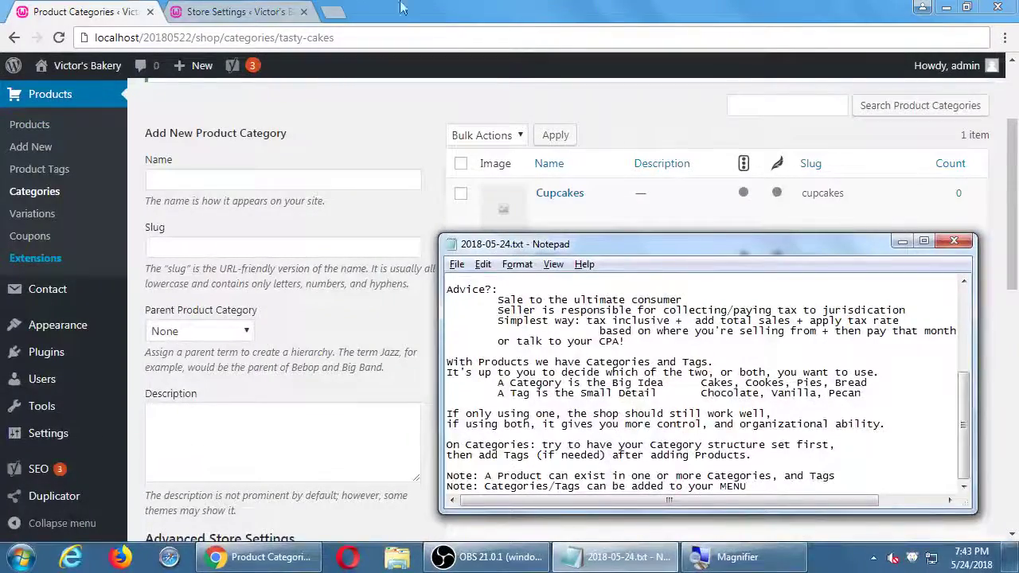
Step: Switch to Chrome, visit the bakery site's front page from the Store Settings page and examine the entries under its Shop menu
{"action": "left_click", "coordinate": [239, 12]}
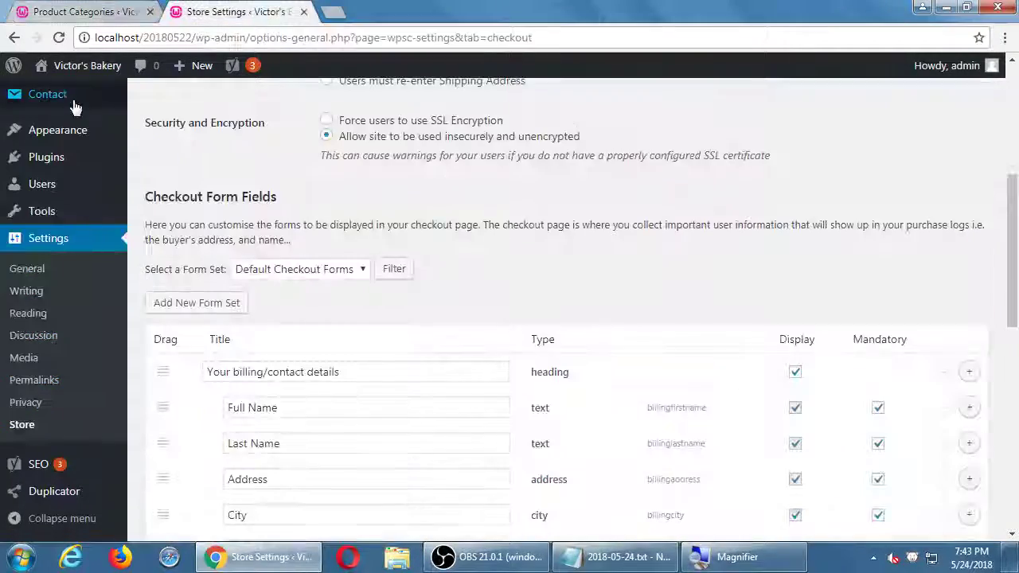
{"action": "left_click", "coordinate": [83, 65]}
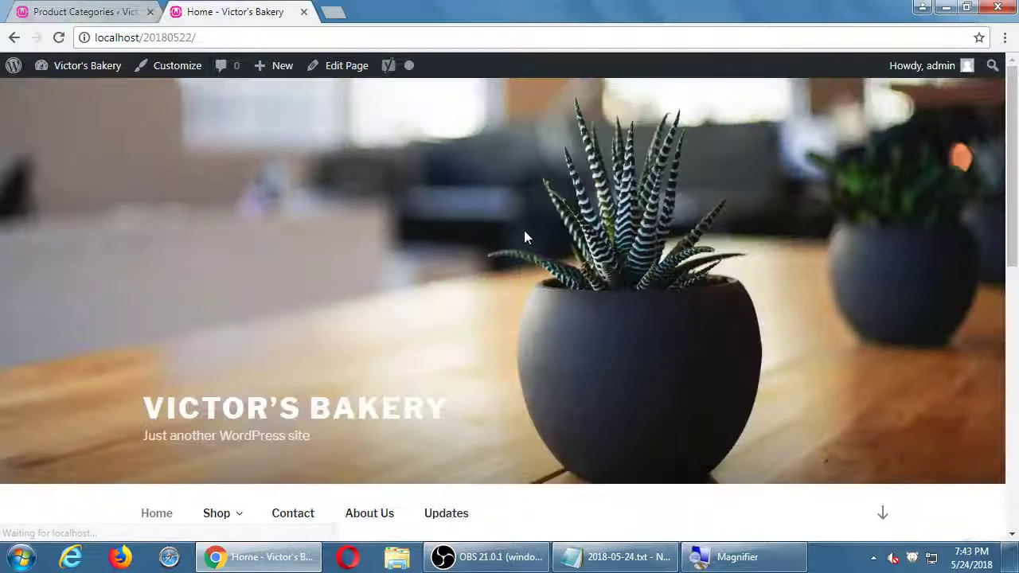
{"action": "scroll", "coordinate": [524, 236], "scroll_direction": "down", "scroll_amount": 6}
{"action": "mouse_move", "coordinate": [209, 109]}
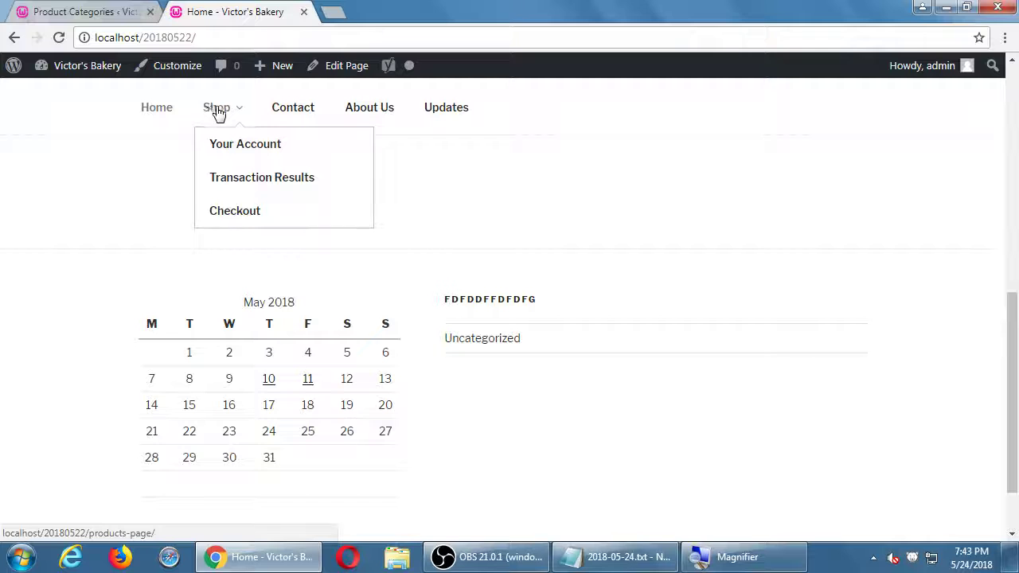
Step: Return to the Product Categories page, open the form for adding a new product and look through its sections
{"action": "left_click", "coordinate": [111, 14]}
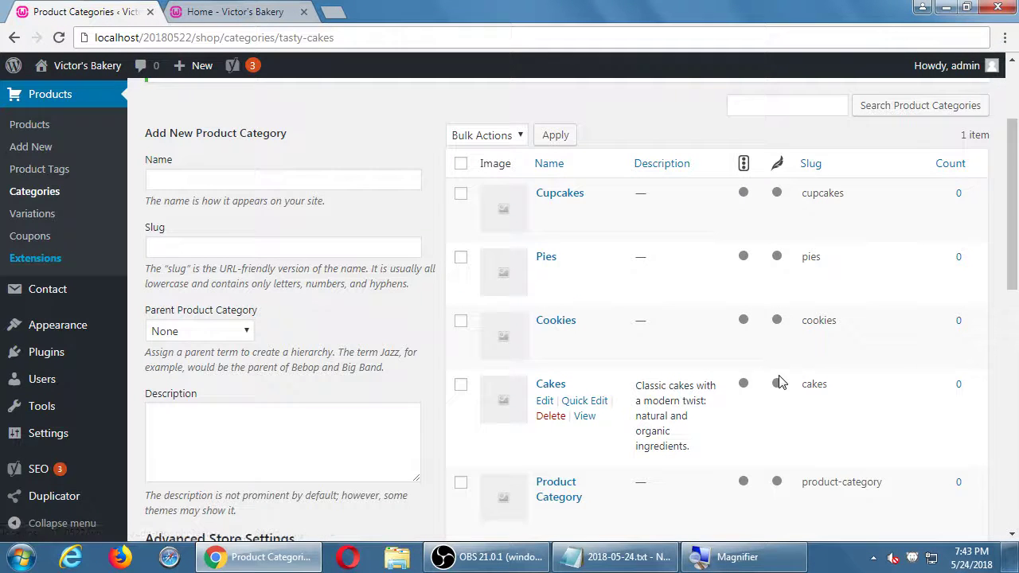
{"action": "scroll", "coordinate": [465, 354], "scroll_direction": "up", "scroll_amount": 1}
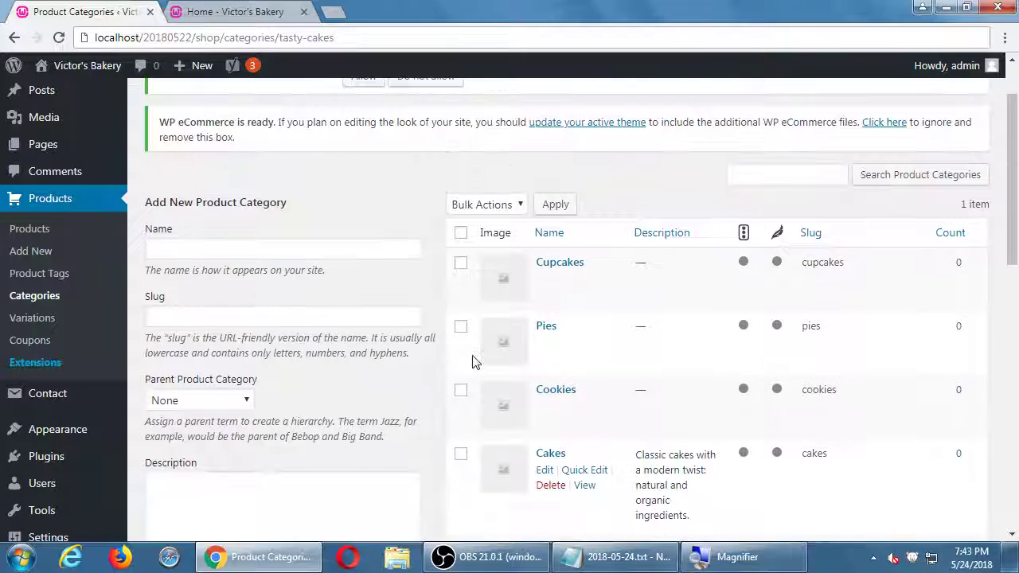
{"action": "left_click", "coordinate": [38, 251]}
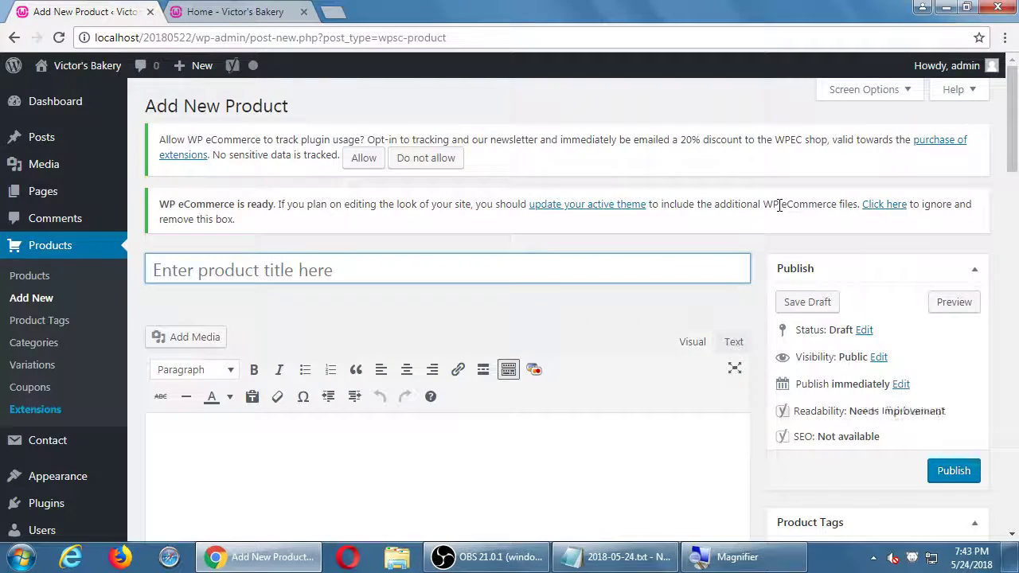
{"action": "scroll", "coordinate": [778, 206], "scroll_direction": "down", "scroll_amount": 20}
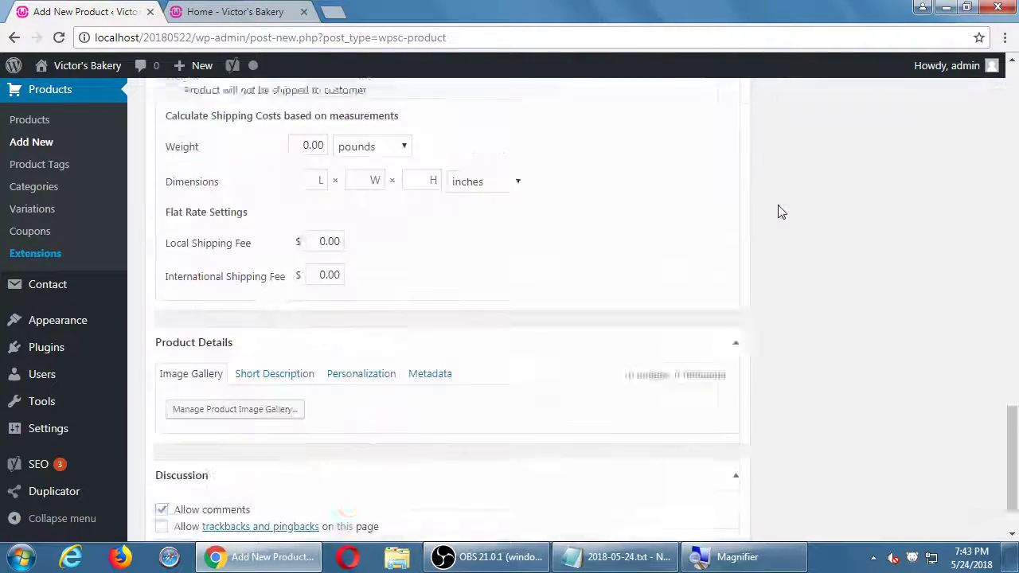
{"action": "scroll", "coordinate": [778, 208], "scroll_direction": "up", "scroll_amount": 20}
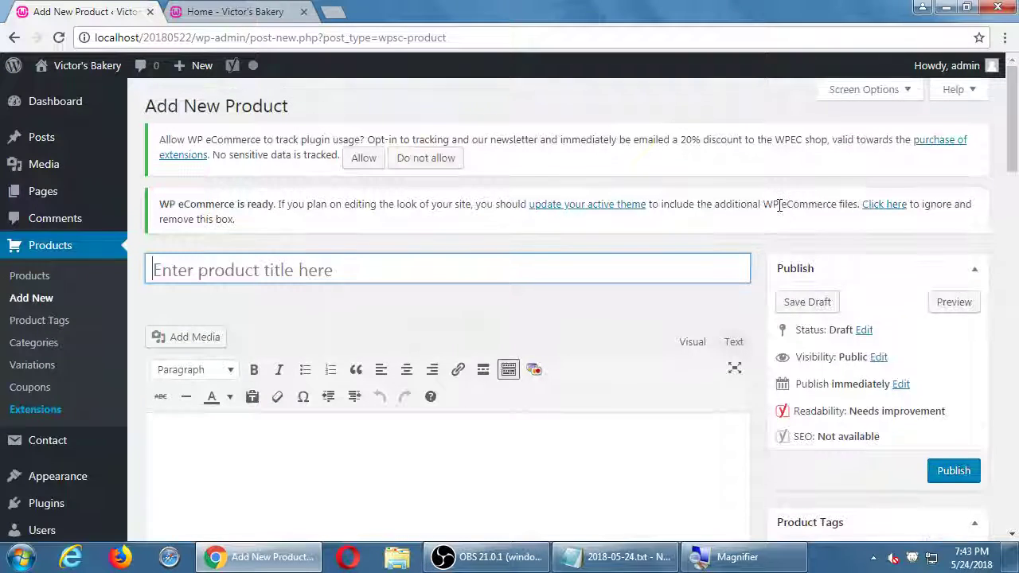
Step: Title the new product "Birthday Cake" and enter "12 inch, 3-layer" as its description
{"action": "left_click", "coordinate": [205, 272]}
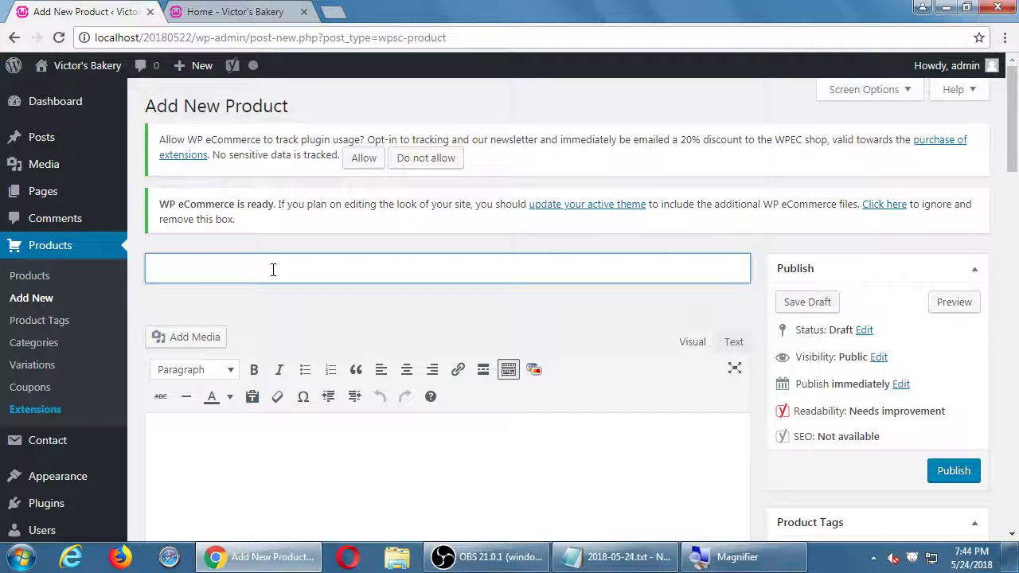
{"action": "type", "text": "Birt"}
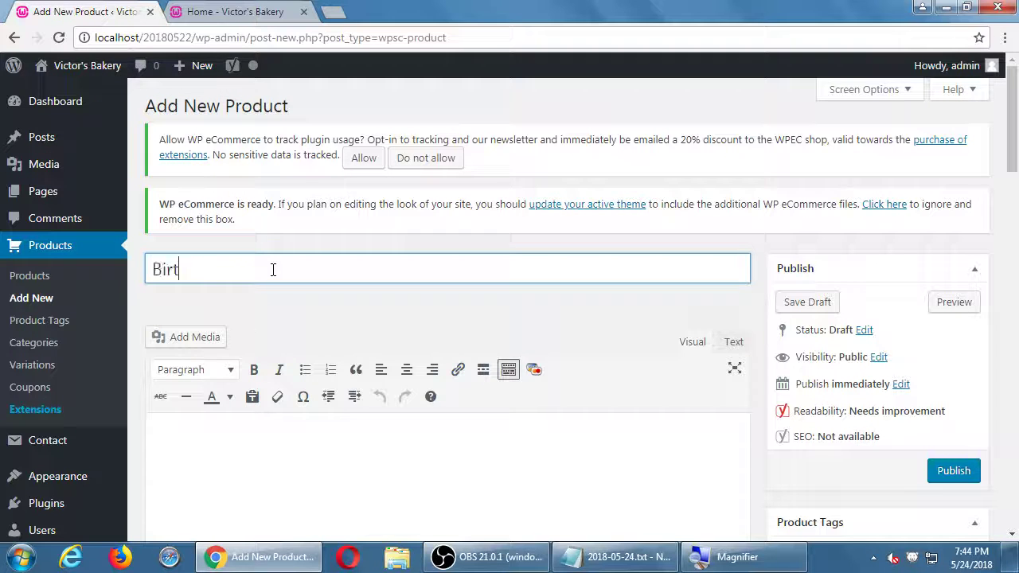
{"action": "type", "text": "hday Cake"}
{"action": "key", "text": "Tab"}
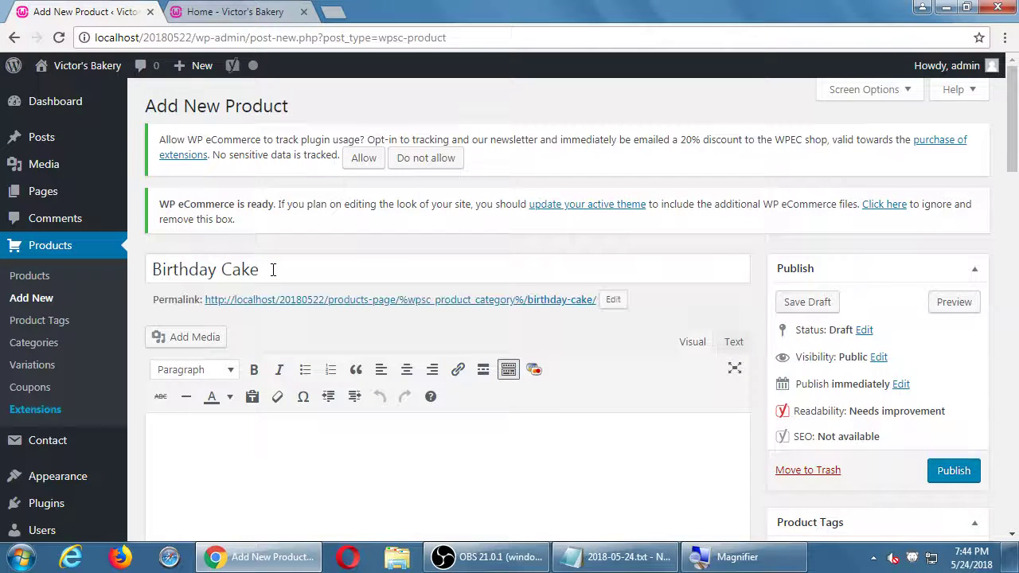
{"action": "type", "text": "12 inch, 3-layer"}
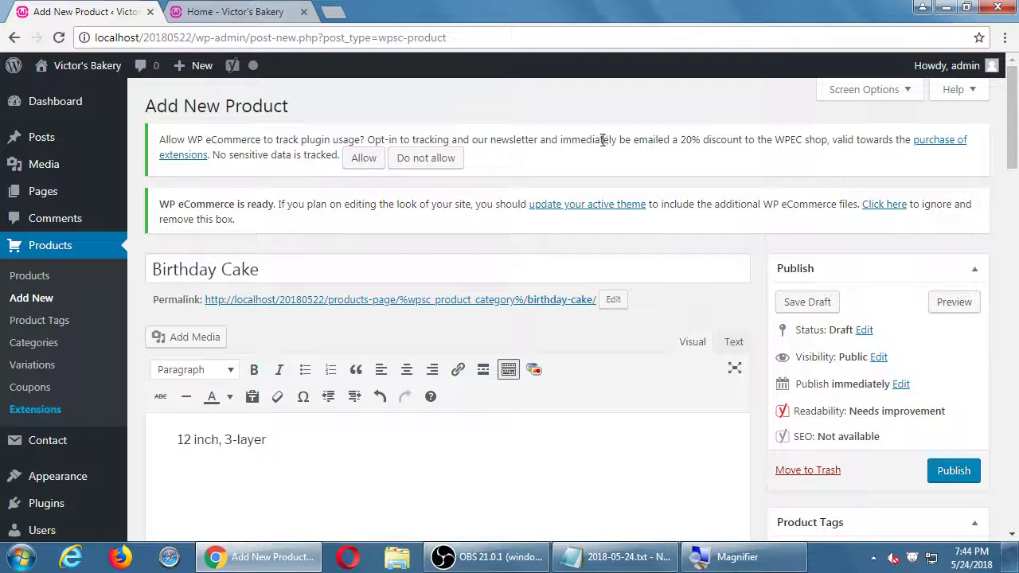
{"action": "scroll", "coordinate": [608, 145], "scroll_direction": "down", "scroll_amount": 1}
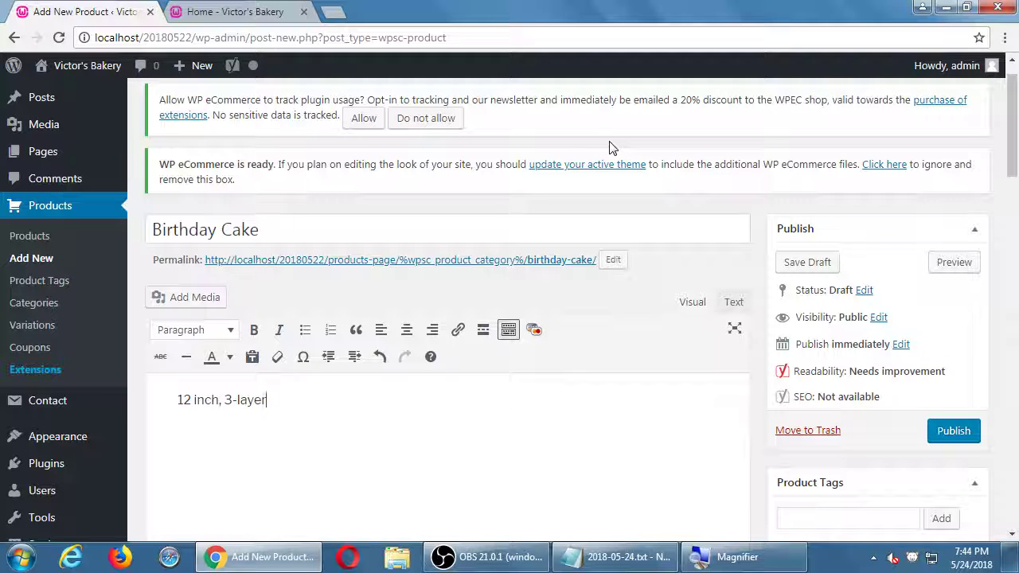
Step: Extend the description's first line with random filler text and add a second paragraph of filler below it
{"action": "type", "text": "fd;lkfdklfkl;fd;fdfd"}
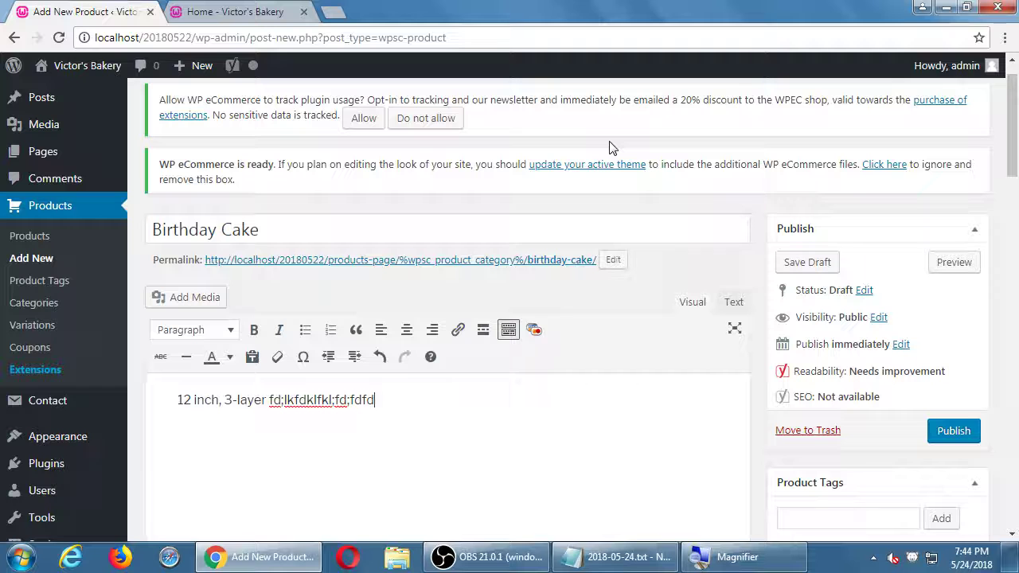
{"action": "key", "text": "Return"}
{"action": "type", "text": "dk"}
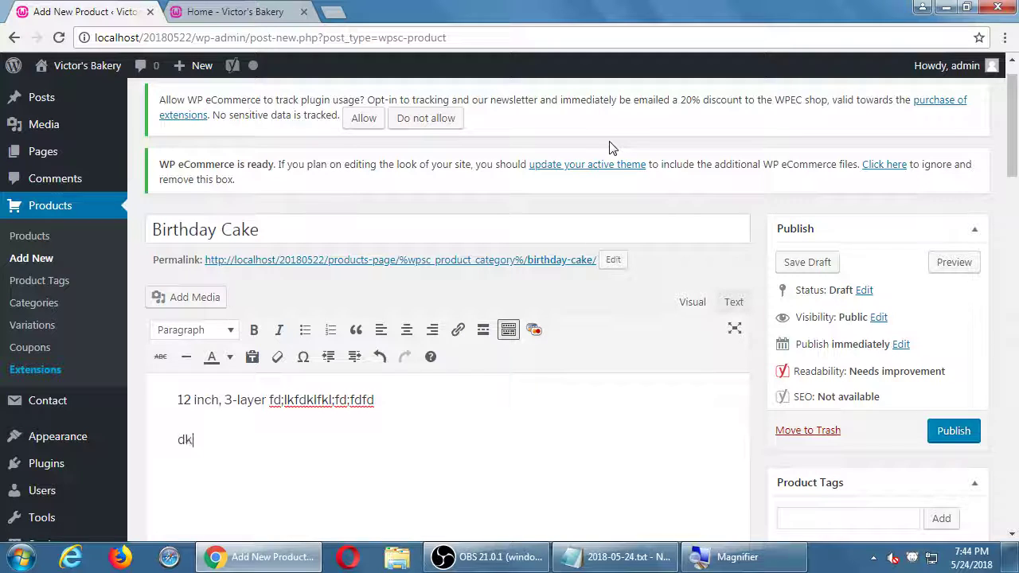
{"action": "type", "text": "mbfklmfdlkbfm,;llblc,mb;mkfkf"}
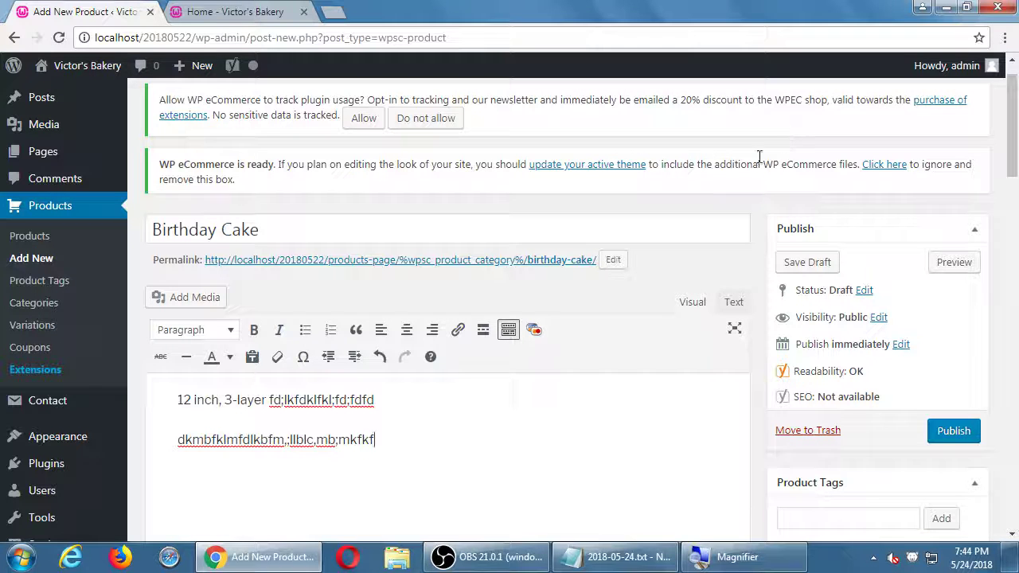
Step: Assign the Birthday Cake product to the Cakes category
{"action": "scroll", "coordinate": [760, 161], "scroll_direction": "down", "scroll_amount": 2}
{"action": "scroll", "coordinate": [760, 161], "scroll_direction": "down", "scroll_amount": 5}
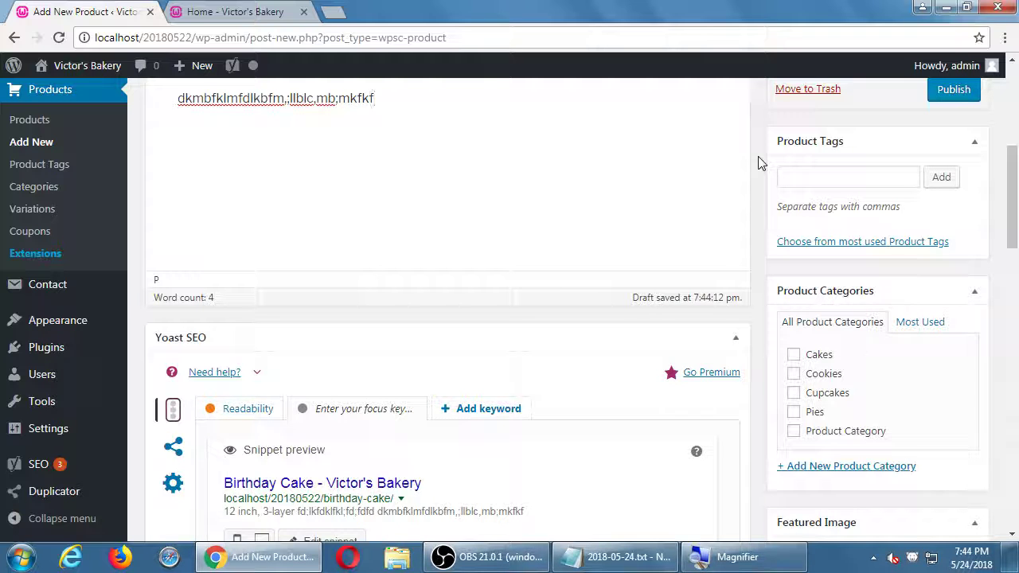
{"action": "left_click", "coordinate": [794, 354]}
Step: Look through the remaining sections of the product form and view the bakery site's front page
{"action": "scroll", "coordinate": [765, 312], "scroll_direction": "down", "scroll_amount": 9}
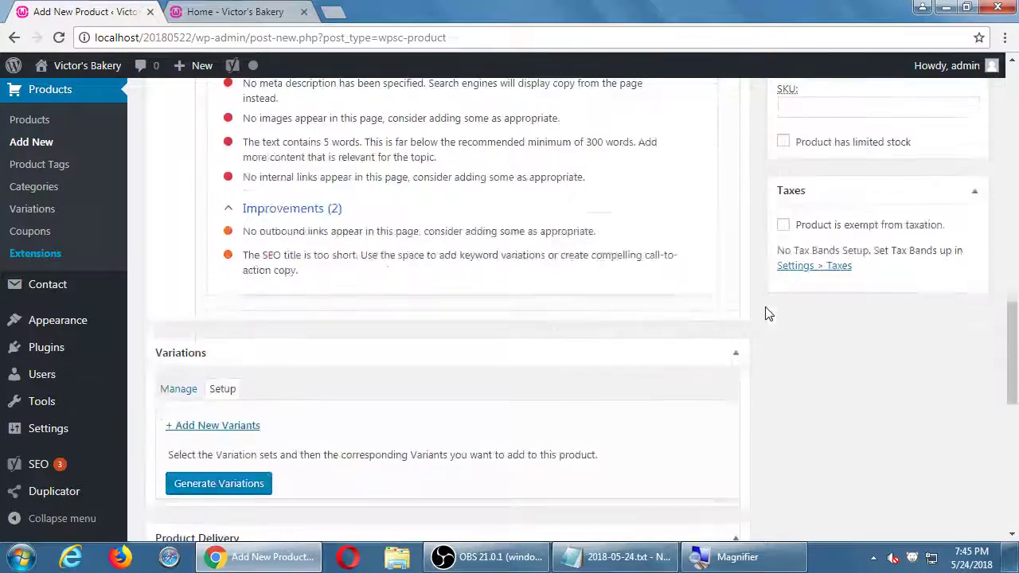
{"action": "scroll", "coordinate": [765, 313], "scroll_direction": "down", "scroll_amount": 7}
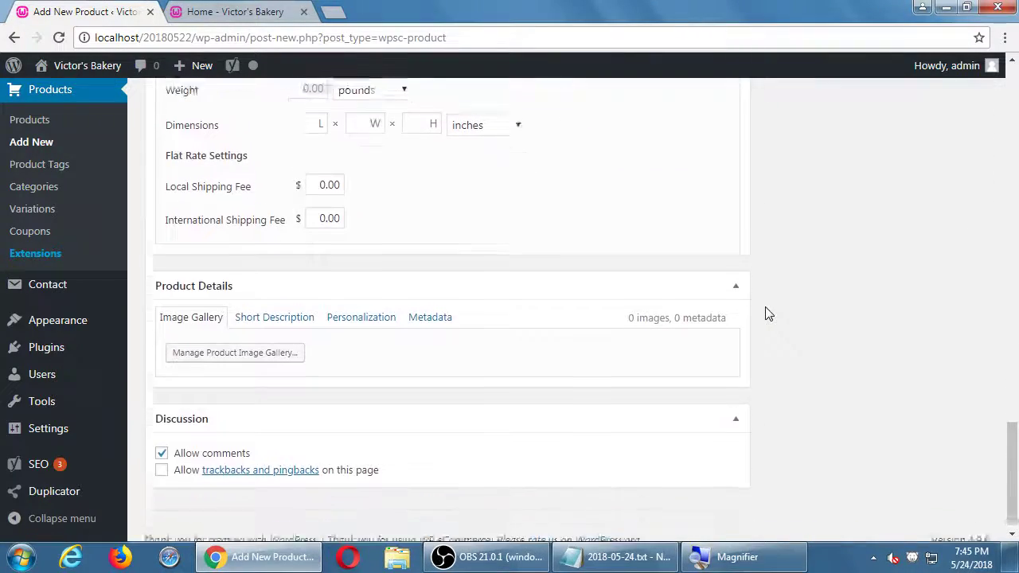
{"action": "scroll", "coordinate": [765, 313], "scroll_direction": "up", "scroll_amount": 8}
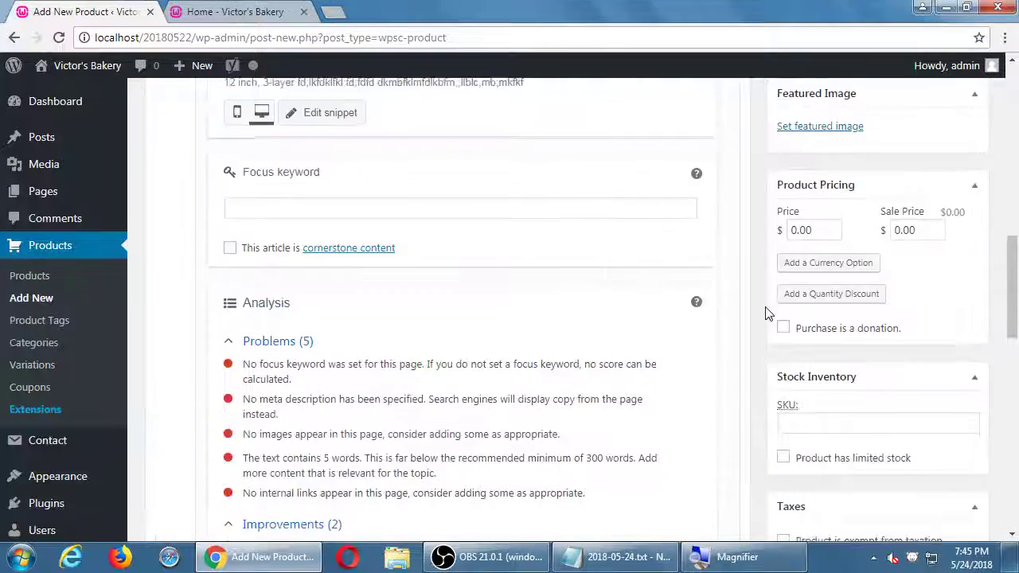
{"action": "scroll", "coordinate": [765, 312], "scroll_direction": "up", "scroll_amount": 8}
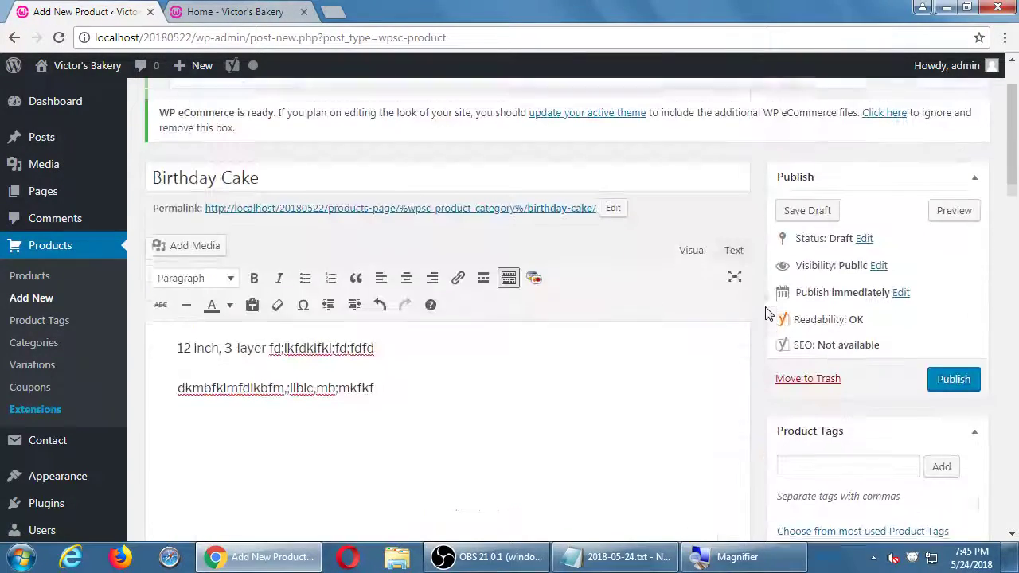
{"action": "scroll", "coordinate": [765, 312], "scroll_direction": "up", "scroll_amount": 2}
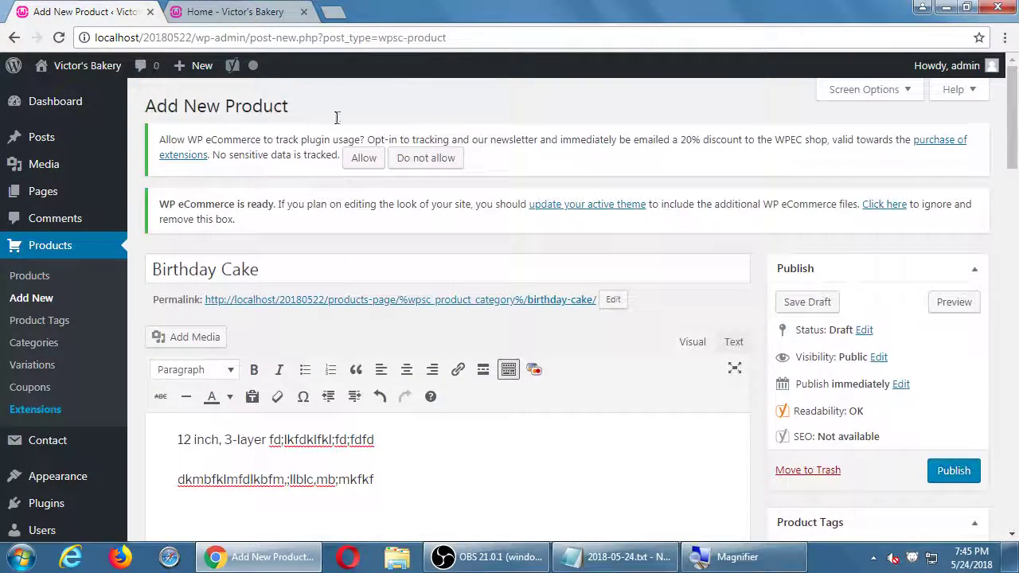
{"action": "left_click", "coordinate": [234, 11]}
{"action": "scroll", "coordinate": [580, 220], "scroll_direction": "up", "scroll_amount": 5}
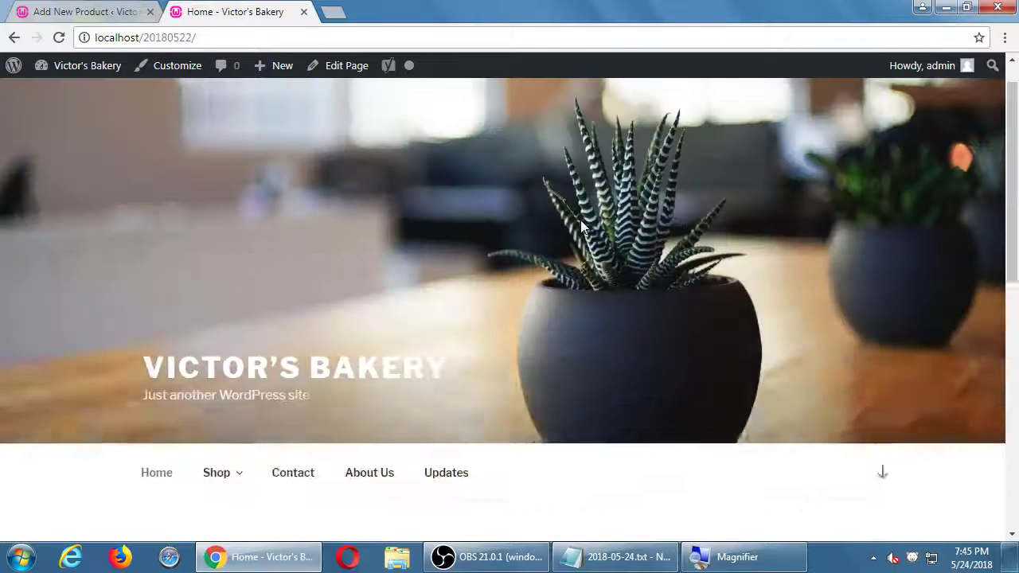
{"action": "scroll", "coordinate": [581, 219], "scroll_direction": "down", "scroll_amount": 3}
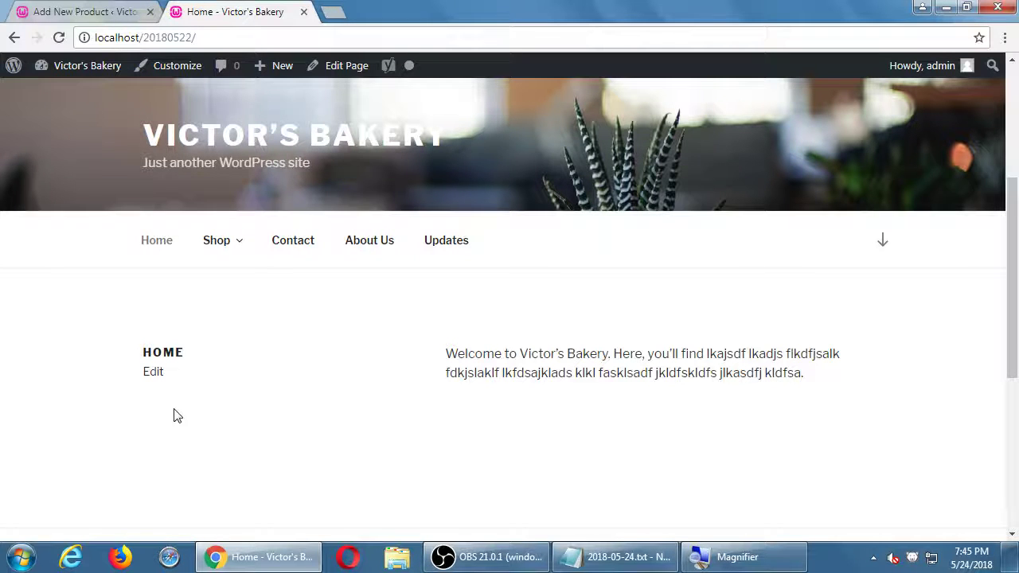
Step: Return to the product form and insert "Chocolate" right after "3-layer" in the description
{"action": "key", "text": "ctrl+shift+Tab"}
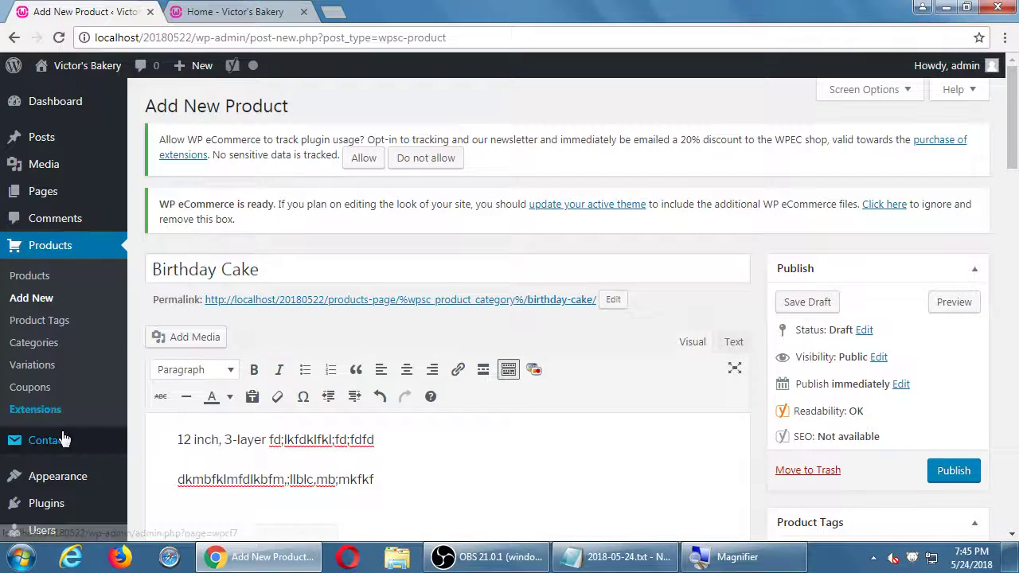
{"action": "scroll", "coordinate": [66, 440], "scroll_direction": "down", "scroll_amount": 2}
{"action": "scroll", "coordinate": [343, 320], "scroll_direction": "down", "scroll_amount": 3}
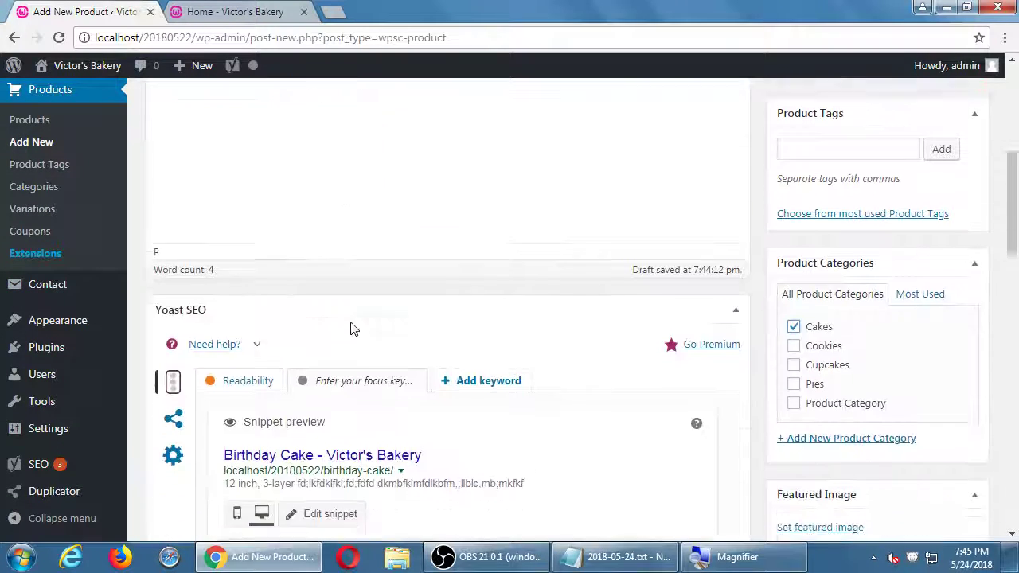
{"action": "scroll", "coordinate": [354, 329], "scroll_direction": "down", "scroll_amount": 2}
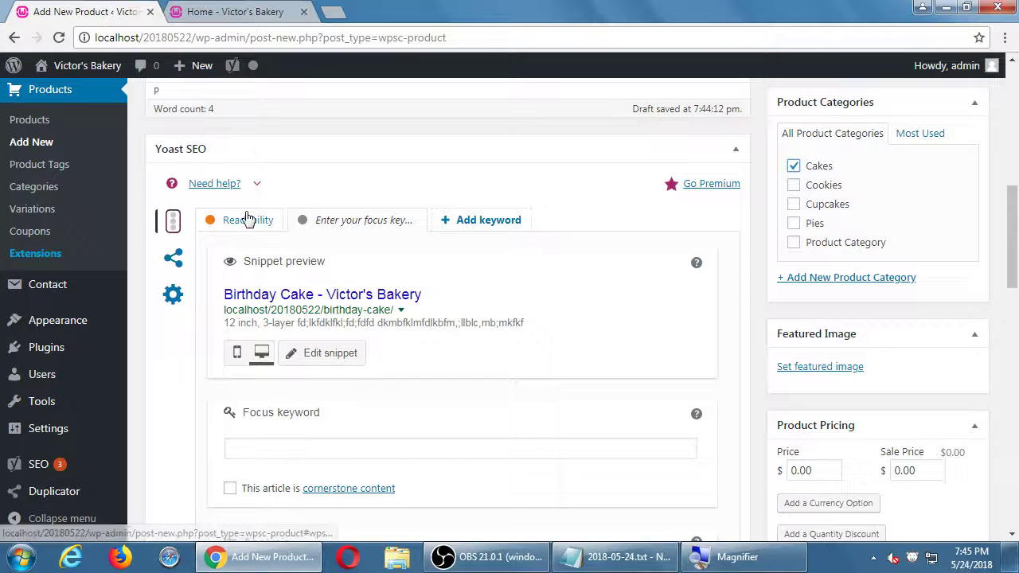
{"action": "scroll", "coordinate": [728, 219], "scroll_direction": "up", "scroll_amount": 1}
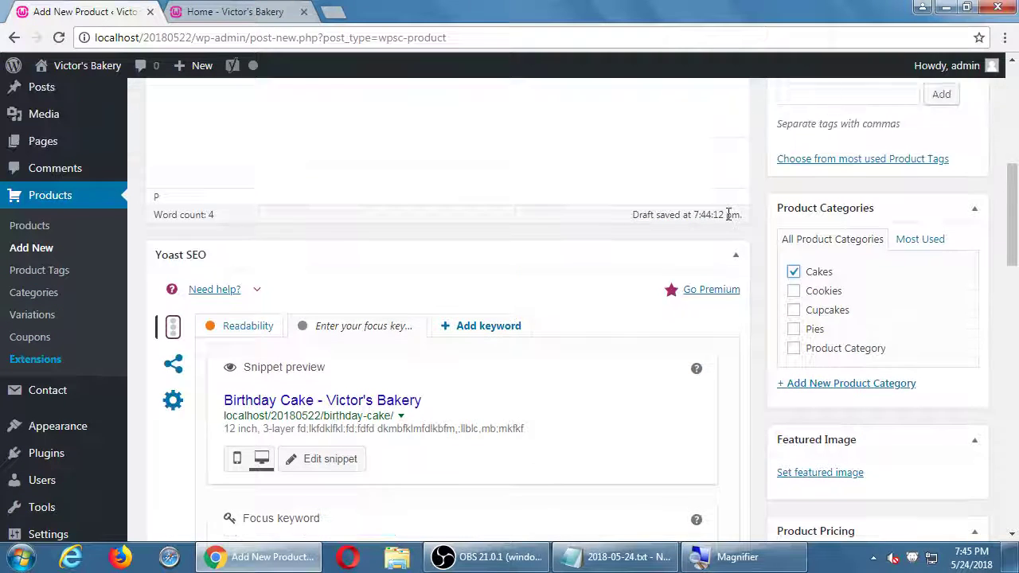
{"action": "scroll", "coordinate": [728, 215], "scroll_direction": "up", "scroll_amount": 2}
{"action": "scroll", "coordinate": [752, 287], "scroll_direction": "up", "scroll_amount": 1}
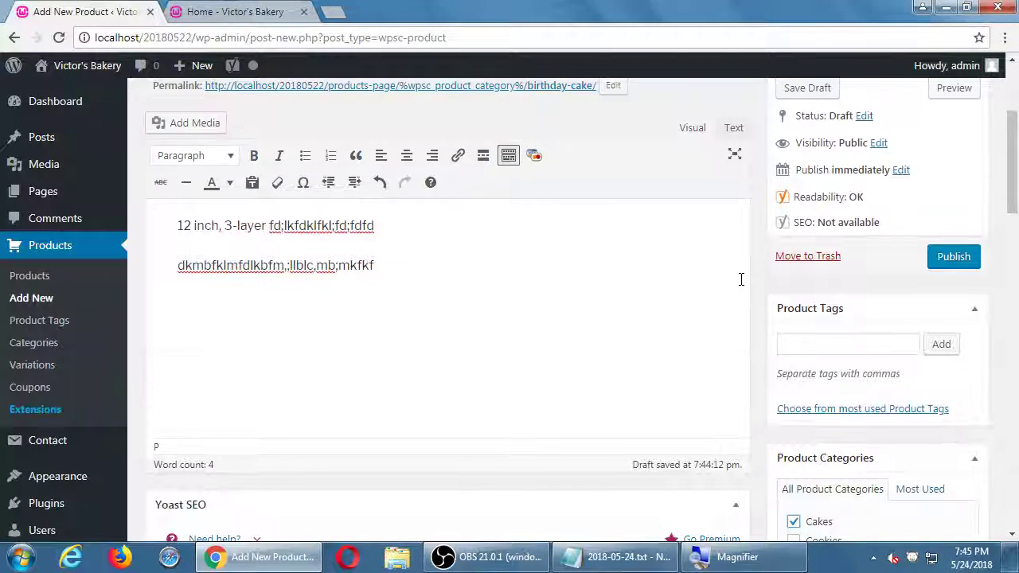
{"action": "scroll", "coordinate": [462, 318], "scroll_direction": "up", "scroll_amount": 1}
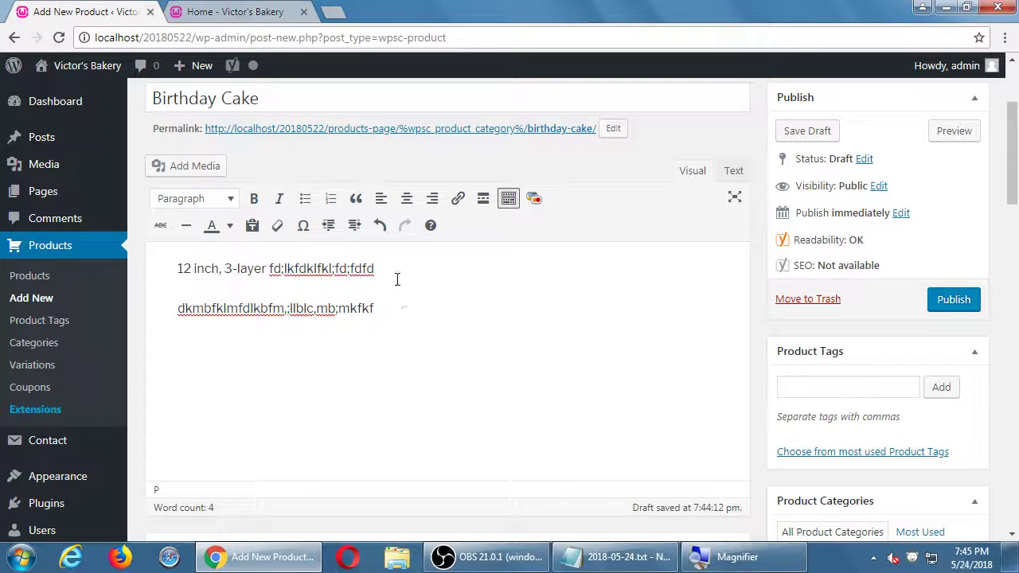
{"action": "left_click", "coordinate": [266, 269]}
{"action": "type", "text": "Choco"}
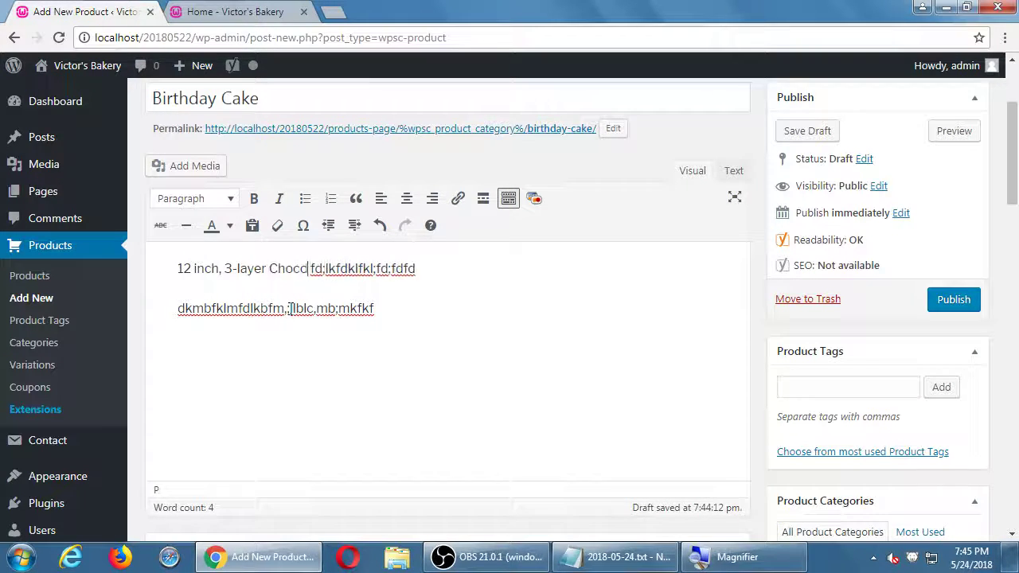
{"action": "type", "text": "late"}
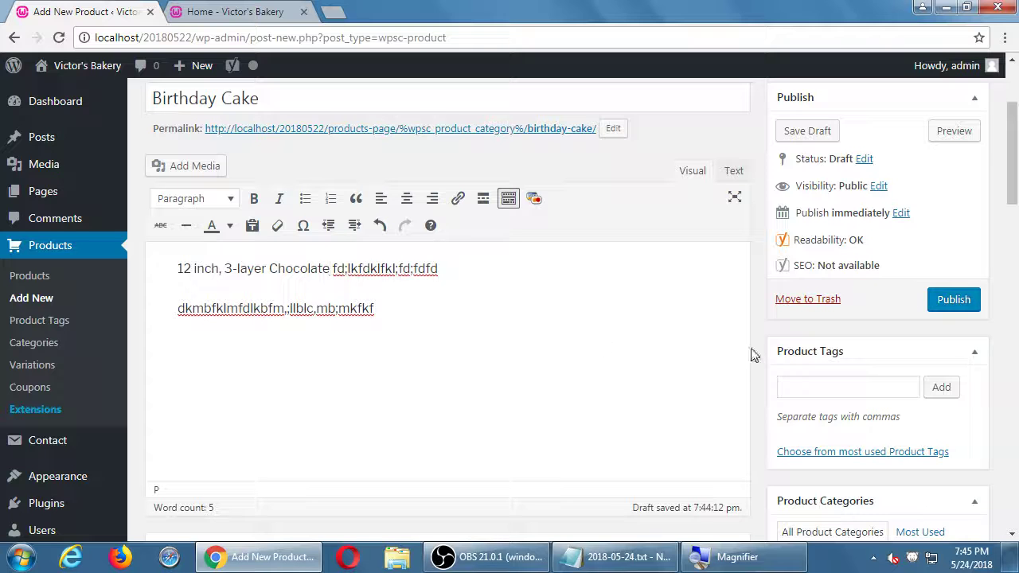
Step: Add the product tag "Chocolate" to the Birthday Cake product
{"action": "scroll", "coordinate": [759, 345], "scroll_direction": "down", "scroll_amount": 1}
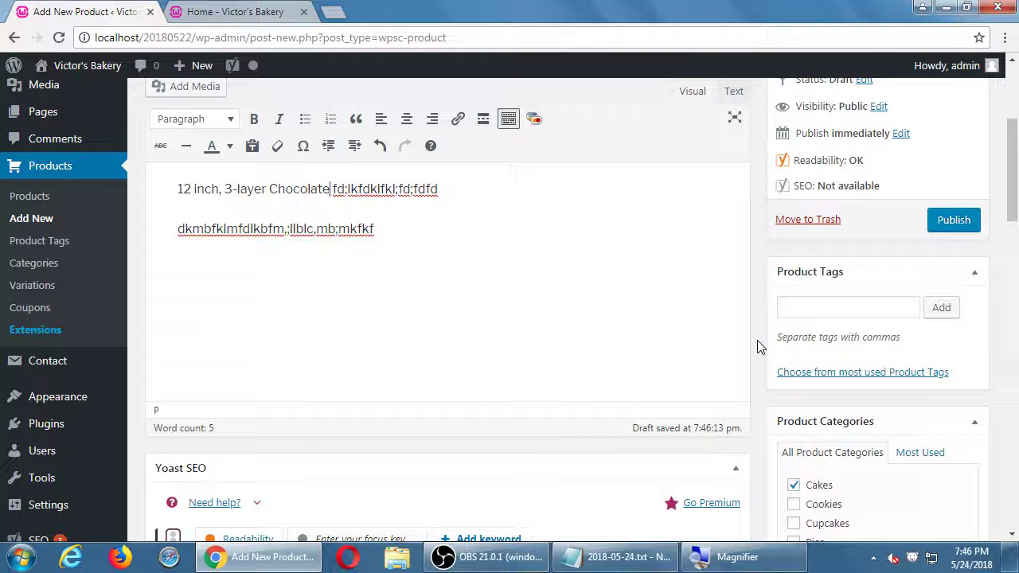
{"action": "left_click", "coordinate": [793, 312]}
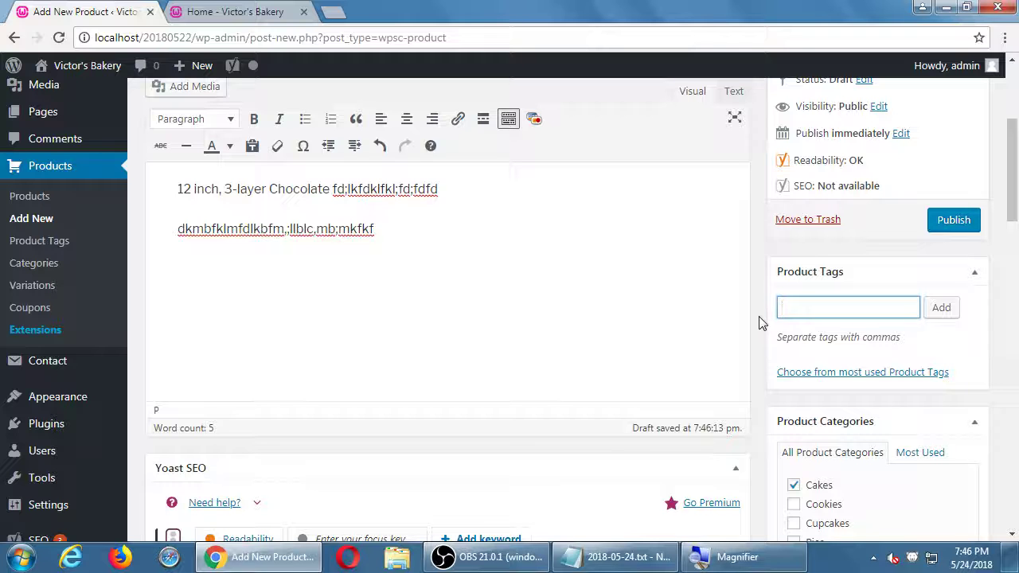
{"action": "type", "text": "Chocolate"}
{"action": "left_click", "coordinate": [953, 314]}
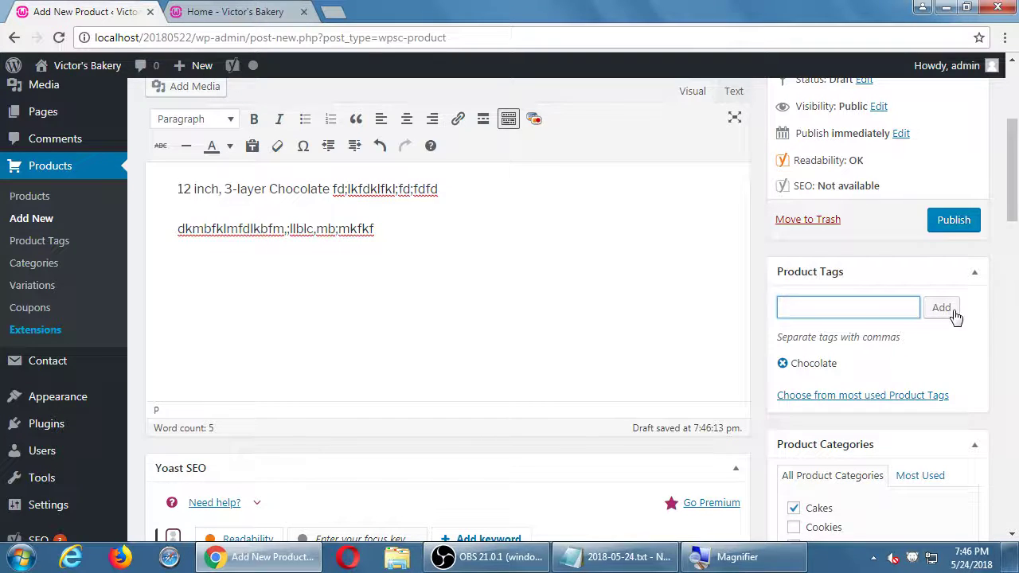
Step: Compare the upload and media library options for the featured image and set the Penguins picture from the library
{"action": "scroll", "coordinate": [954, 316], "scroll_direction": "down", "scroll_amount": 1}
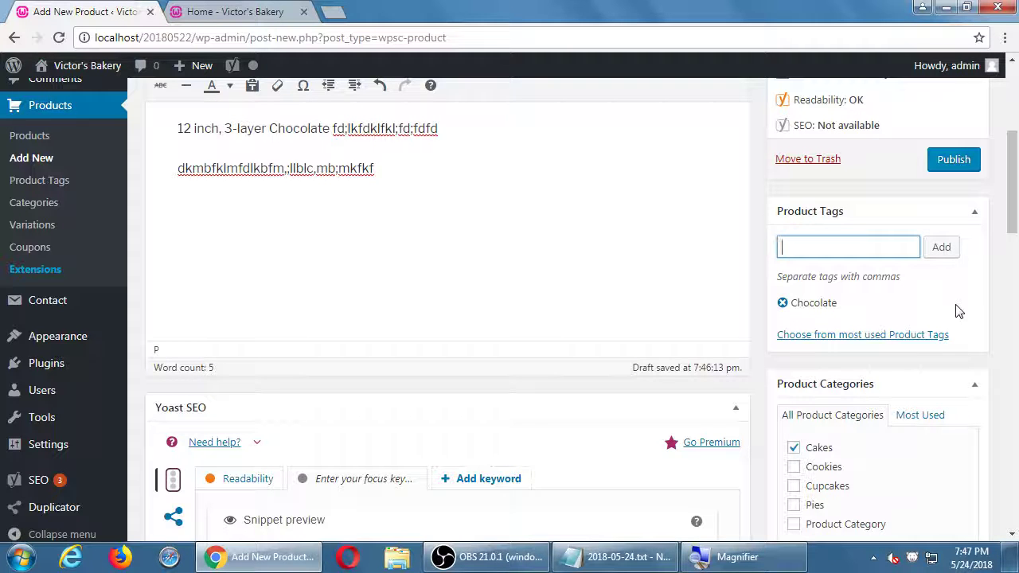
{"action": "scroll", "coordinate": [958, 310], "scroll_direction": "down", "scroll_amount": 4}
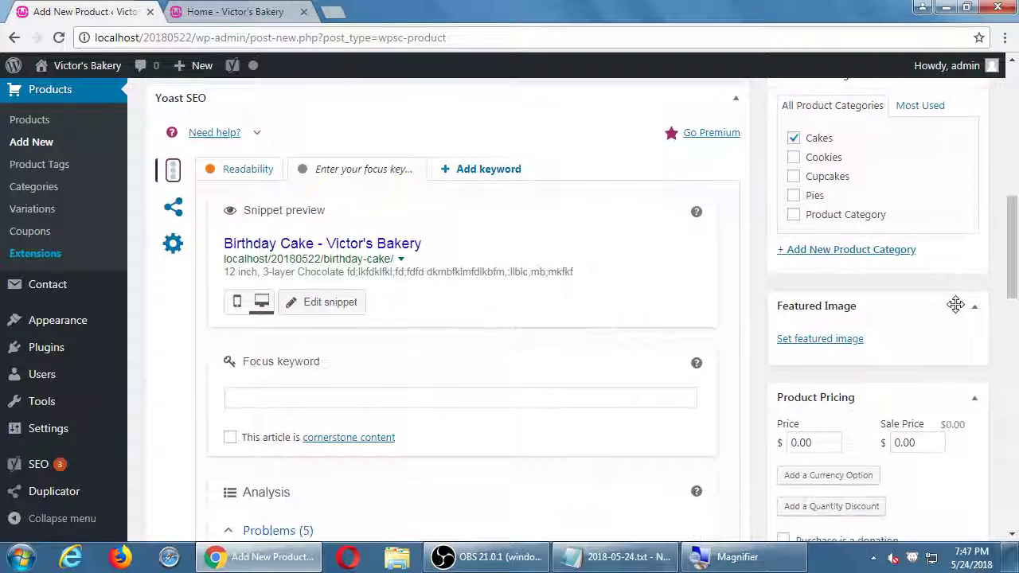
{"action": "left_click", "coordinate": [842, 342]}
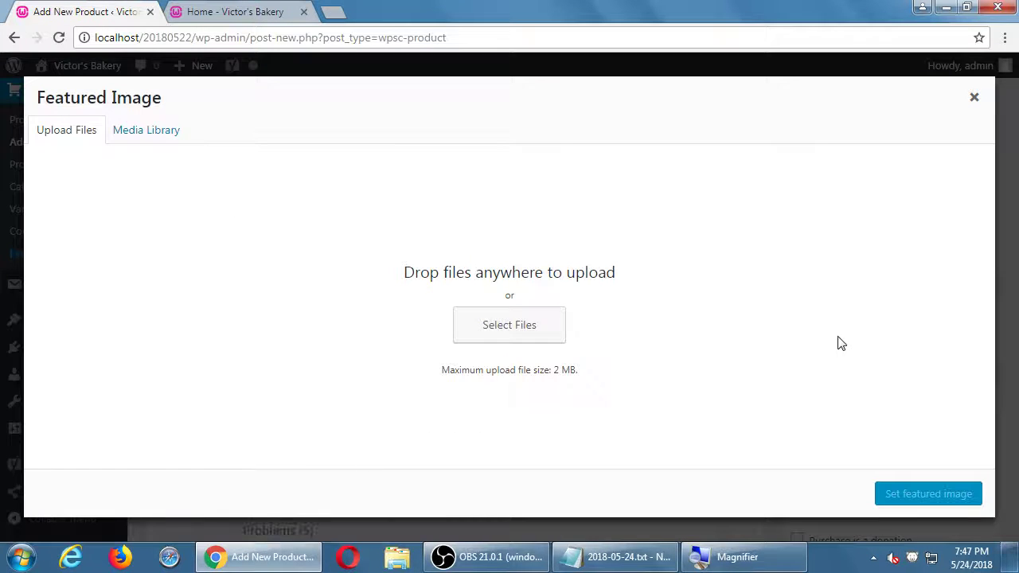
{"action": "left_click", "coordinate": [151, 130]}
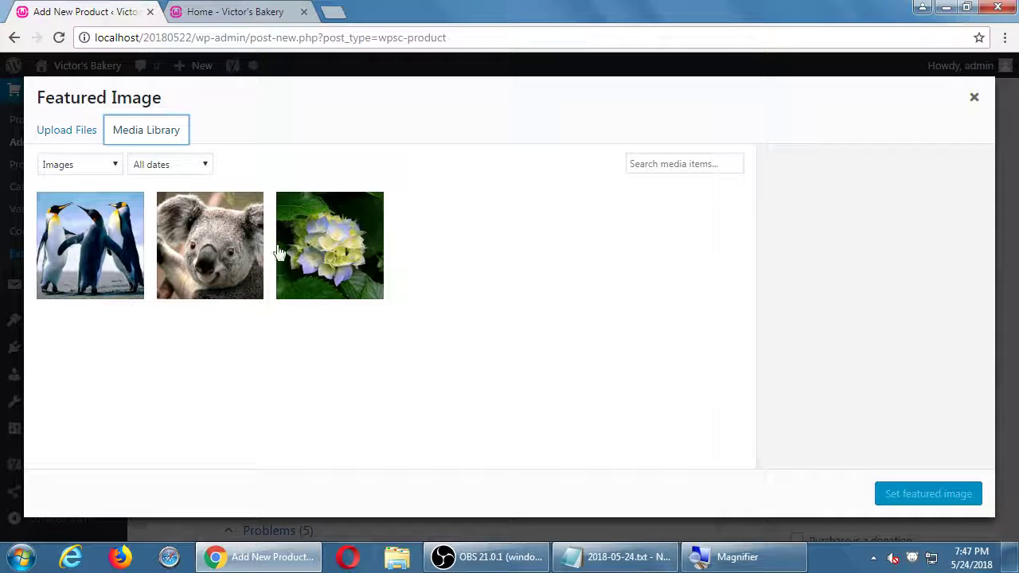
{"action": "left_click", "coordinate": [89, 132]}
{"action": "left_click", "coordinate": [158, 135]}
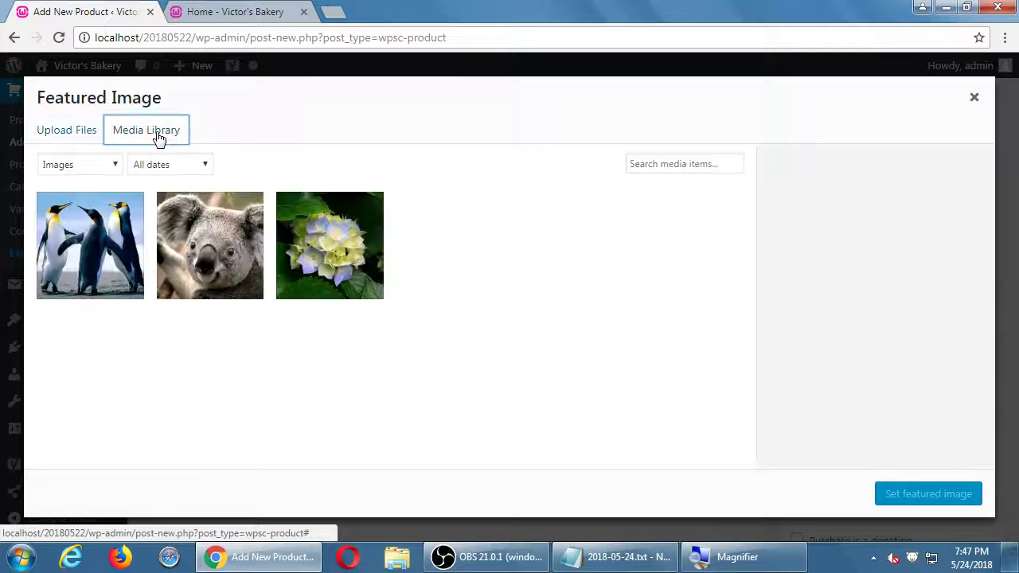
{"action": "left_click", "coordinate": [87, 138]}
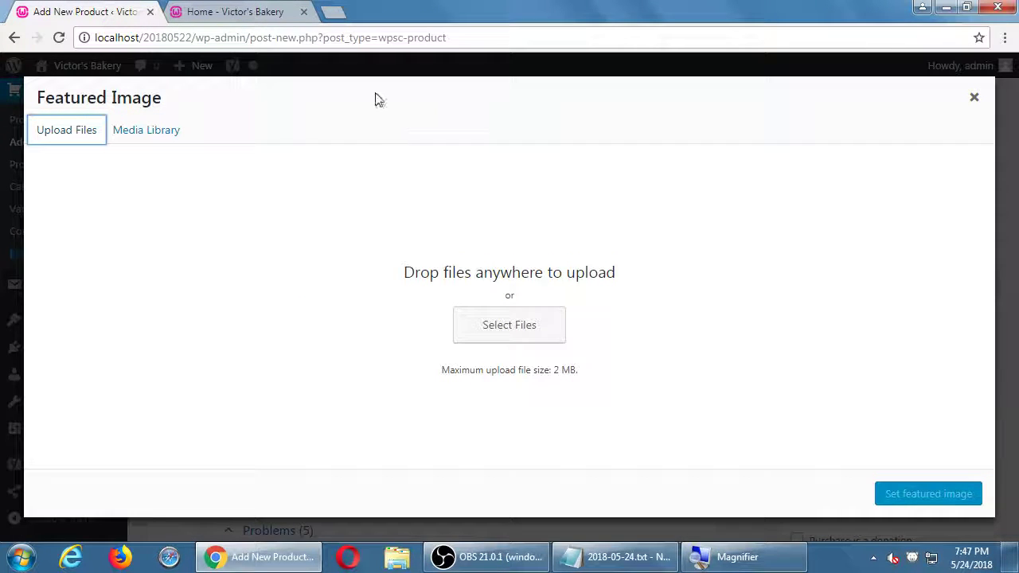
{"action": "left_click", "coordinate": [158, 140]}
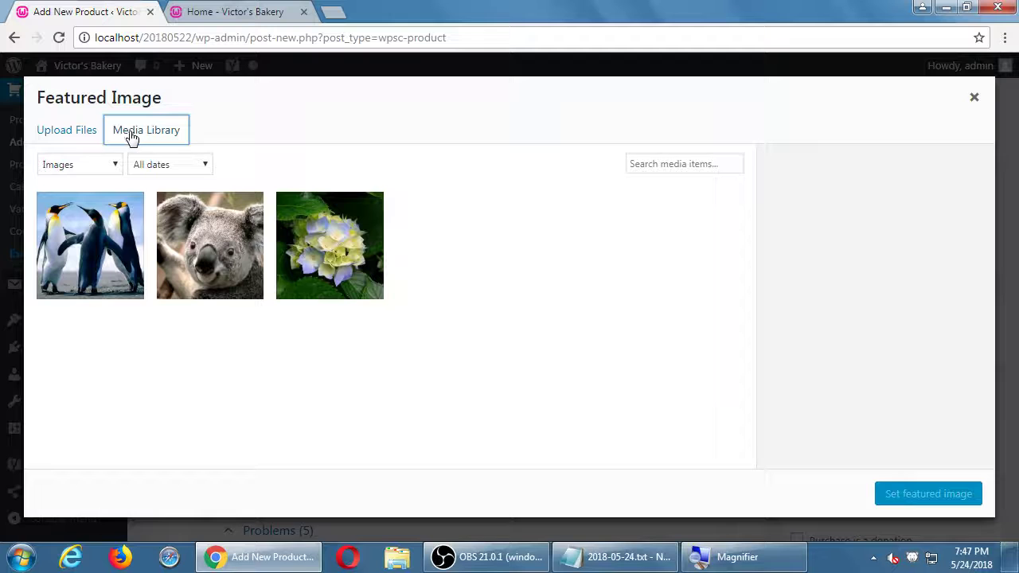
{"action": "left_click", "coordinate": [109, 230]}
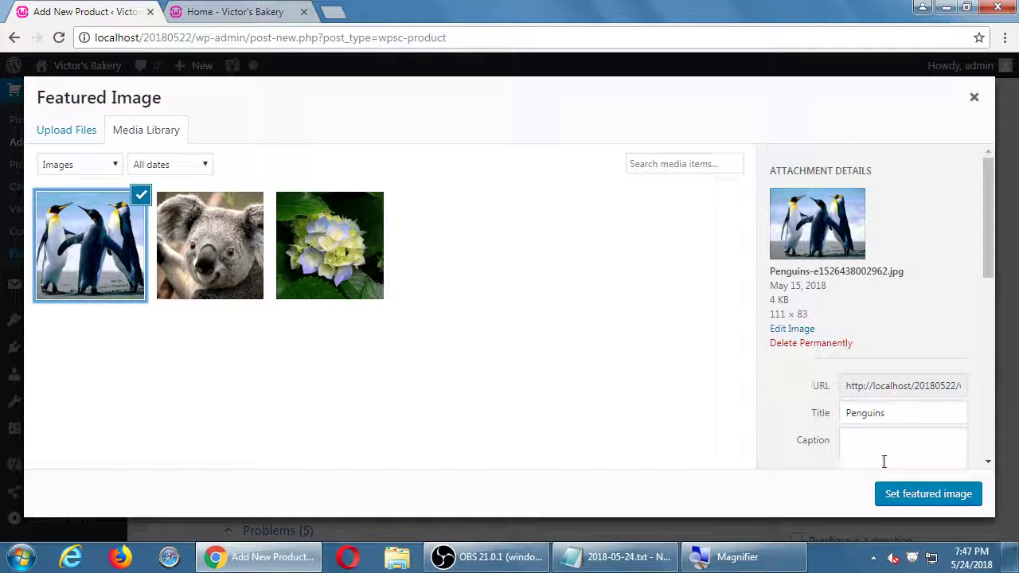
{"action": "left_click", "coordinate": [919, 499]}
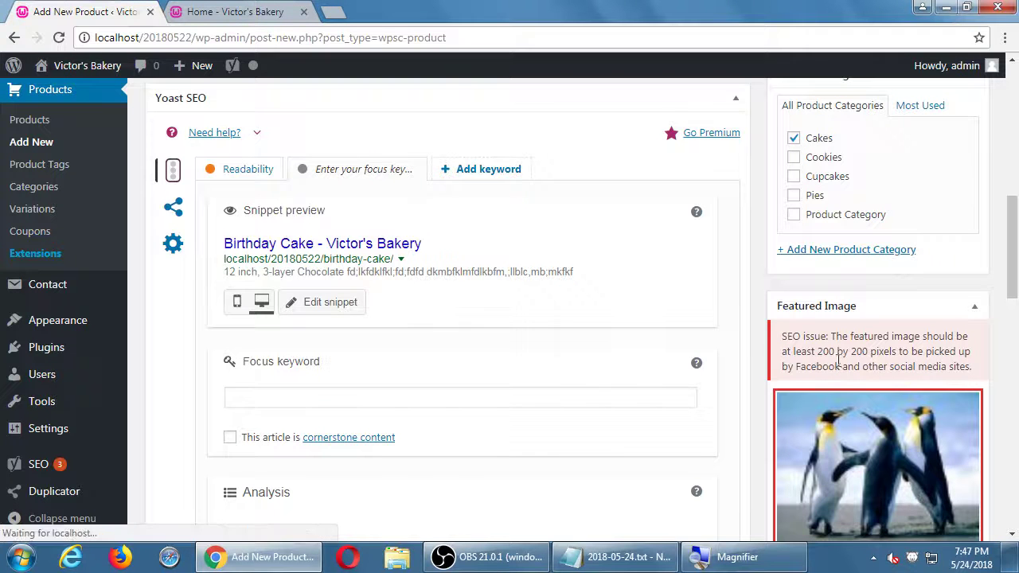
Step: Replace the product's featured image with the Koala picture from the media library
{"action": "scroll", "coordinate": [757, 312], "scroll_direction": "down", "scroll_amount": 2}
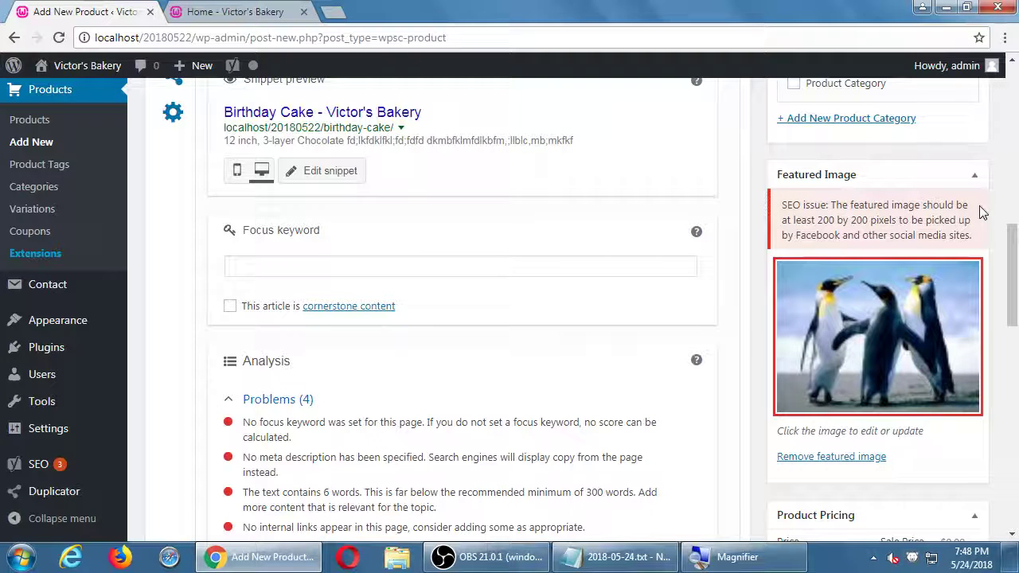
{"action": "left_click", "coordinate": [887, 410]}
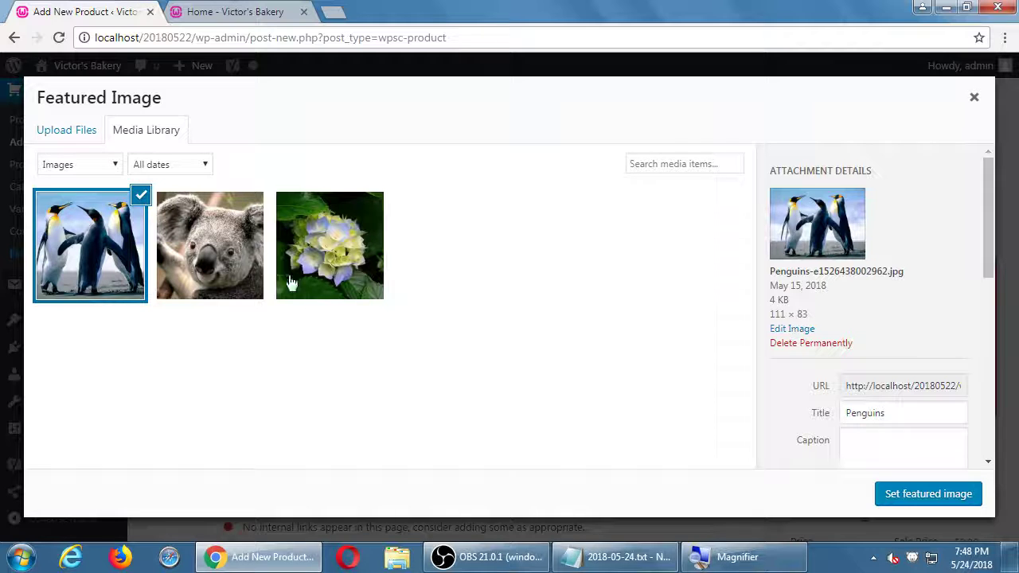
{"action": "left_click", "coordinate": [135, 202]}
{"action": "left_click", "coordinate": [198, 227]}
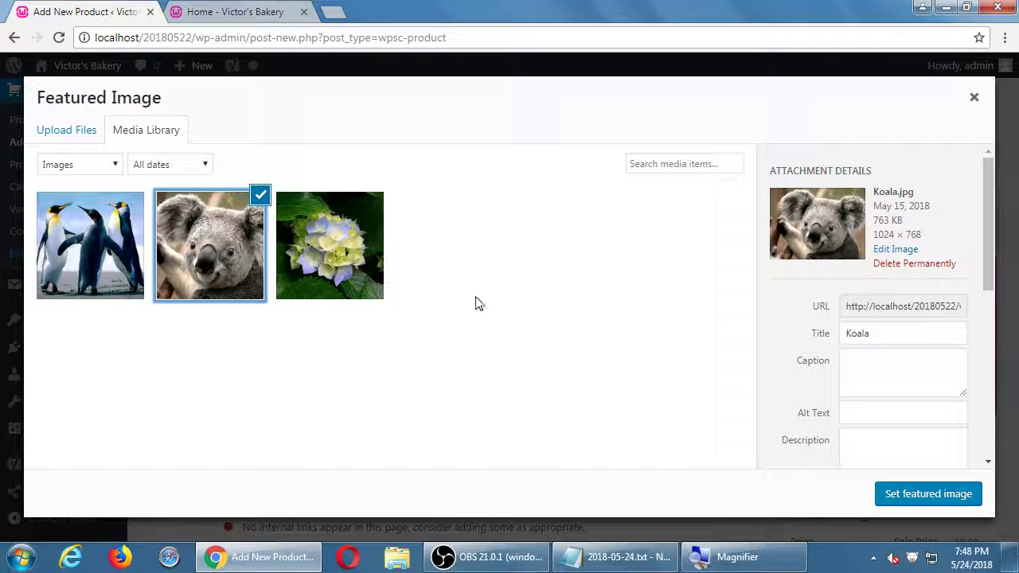
{"action": "left_click", "coordinate": [910, 496]}
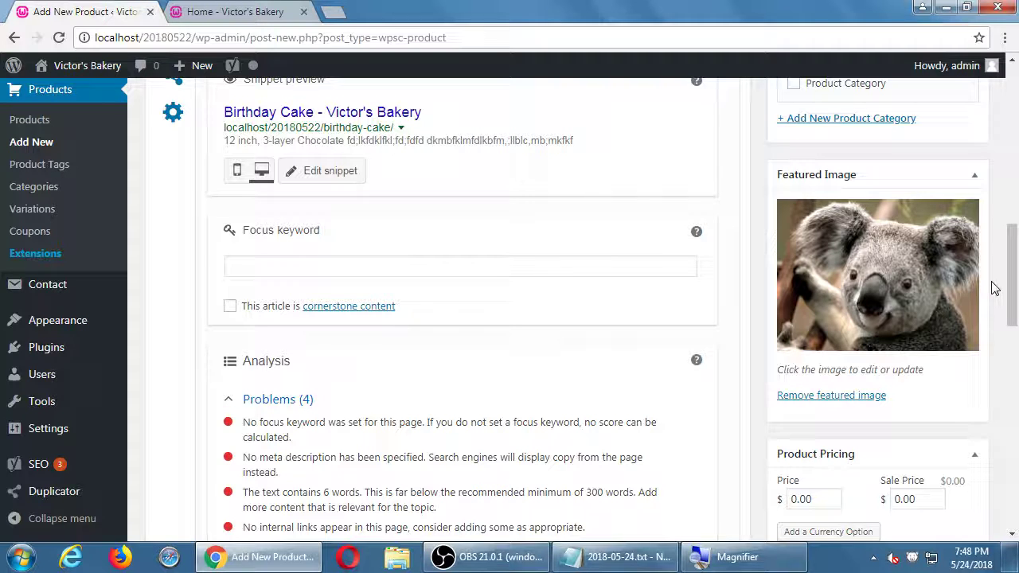
Step: Inspect the Yoast SEO box by collapsing and re-expanding it, and look at its focus keyword field
{"action": "scroll", "coordinate": [993, 287], "scroll_direction": "up", "scroll_amount": 2}
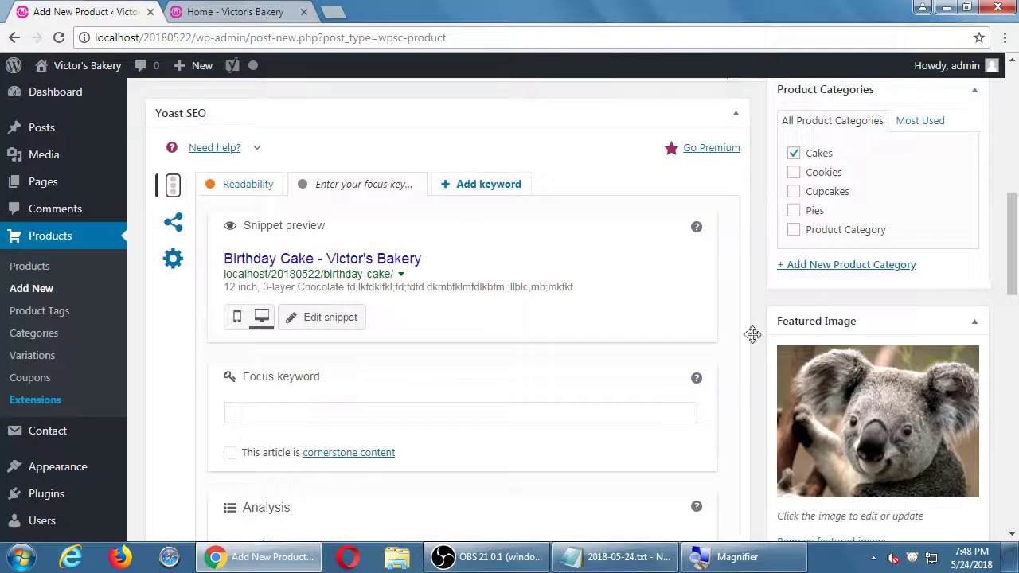
{"action": "left_click", "coordinate": [183, 116]}
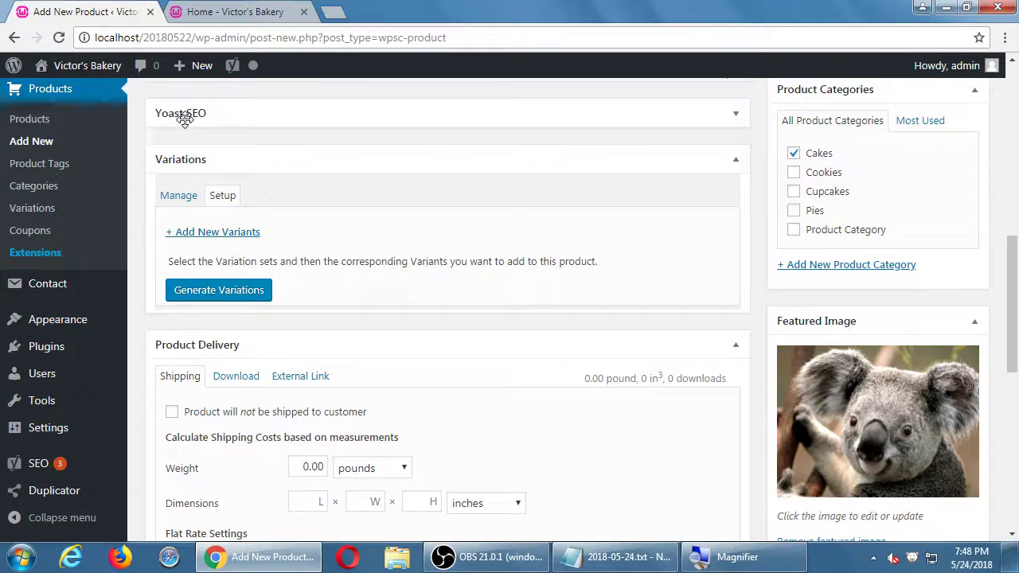
{"action": "left_click", "coordinate": [184, 117]}
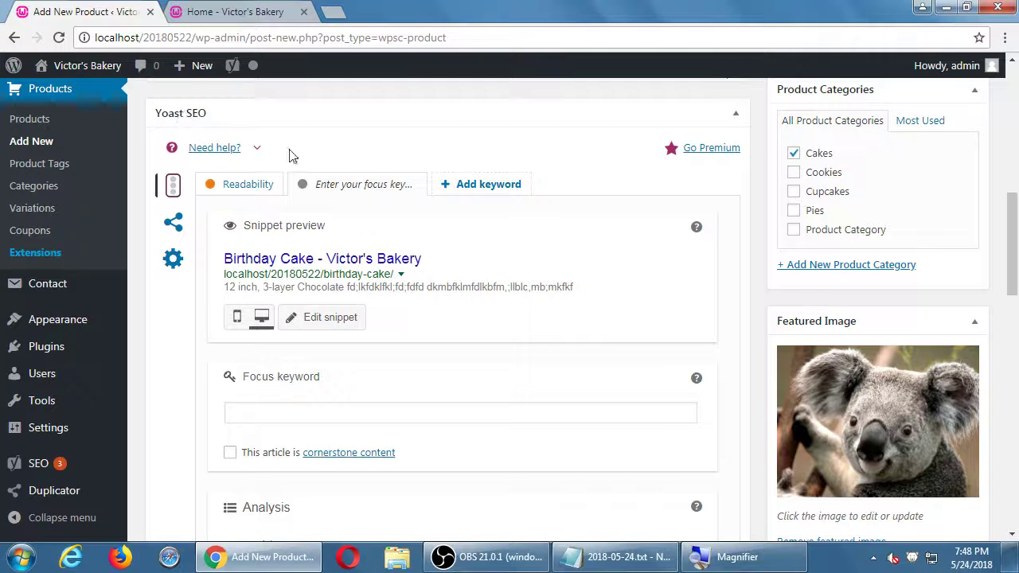
{"action": "left_click", "coordinate": [323, 406]}
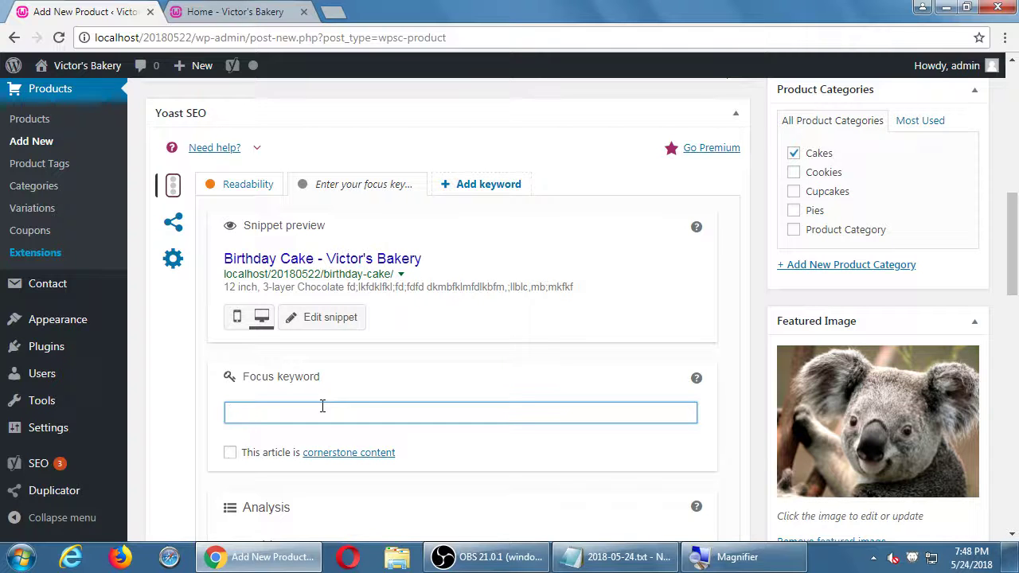
Step: Set the Birthday Cake product's price to $12.99
{"action": "scroll", "coordinate": [760, 340], "scroll_direction": "down", "scroll_amount": 1}
{"action": "scroll", "coordinate": [760, 340], "scroll_direction": "down", "scroll_amount": 3}
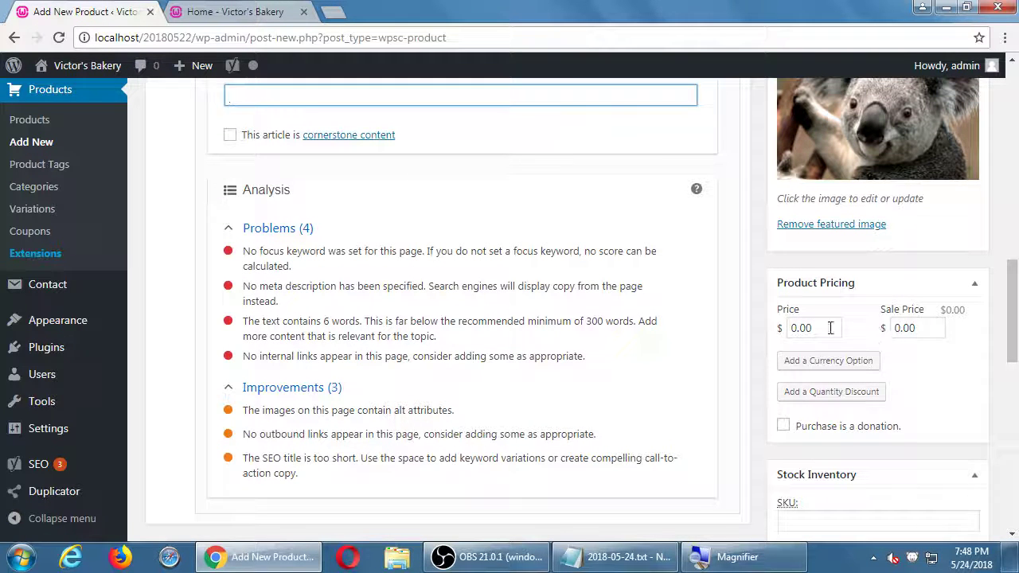
{"action": "left_click_drag", "start_coordinate": [827, 327], "coordinate": [766, 336]}
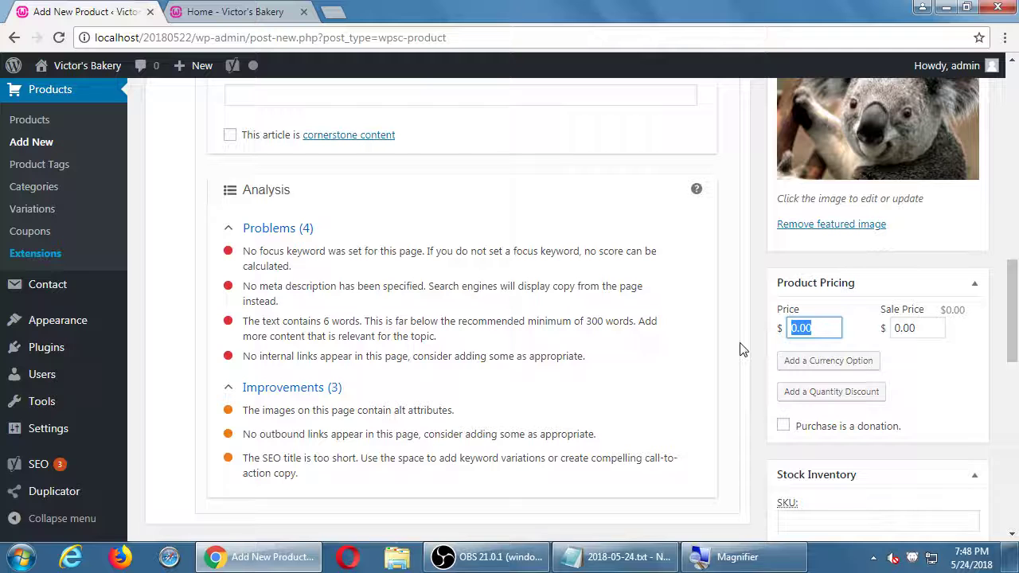
{"action": "type", "text": "13"}
{"action": "key", "text": "BackSpace"}
{"action": "type", "text": "2,9"}
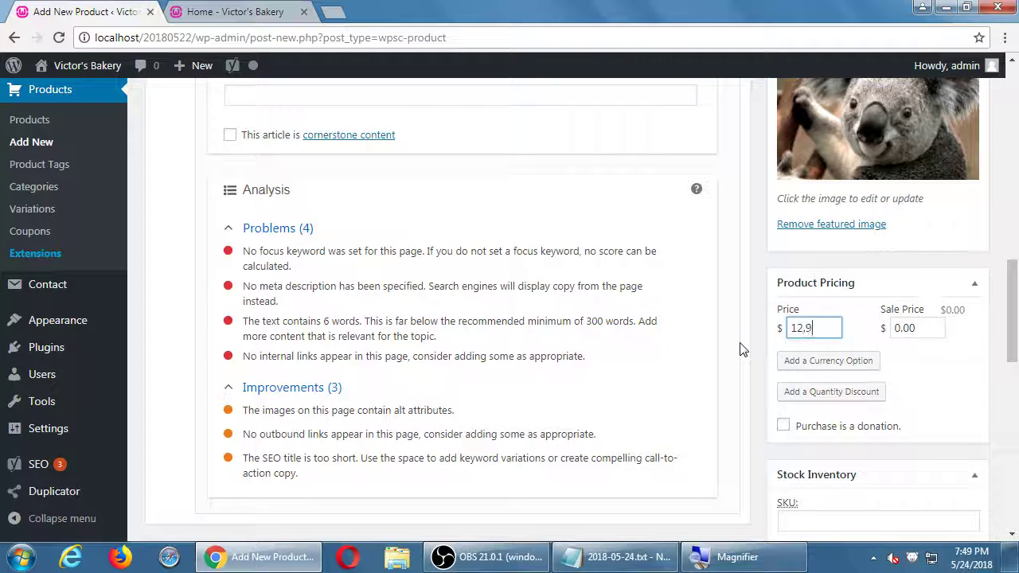
{"action": "type", "text": "9"}
{"action": "key", "text": "Tab"}
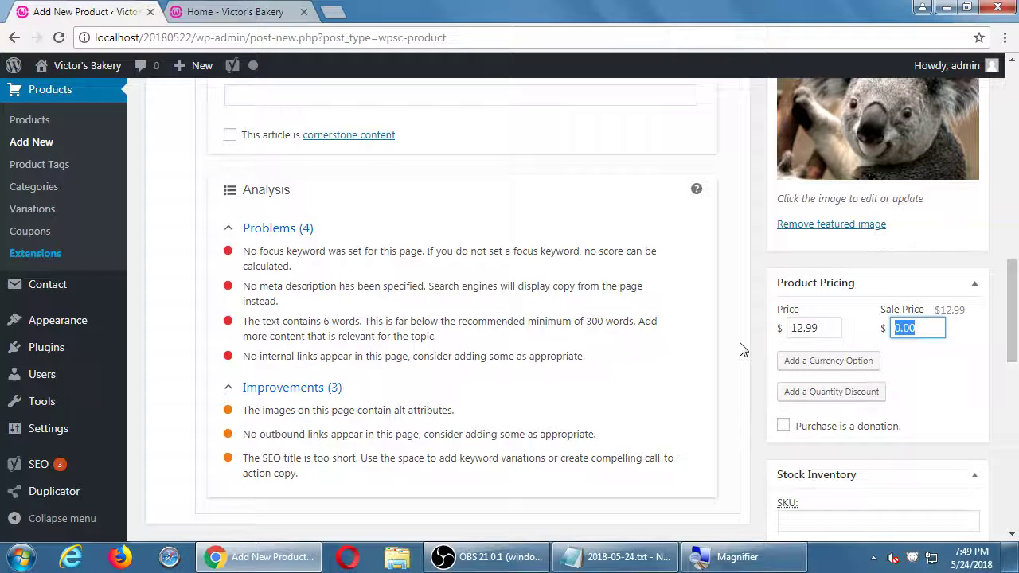
Step: Try out a sale price of $10.99 for the product and clear the sale price again
{"action": "type", "text": "10.99"}
{"action": "key", "text": "Tab"}
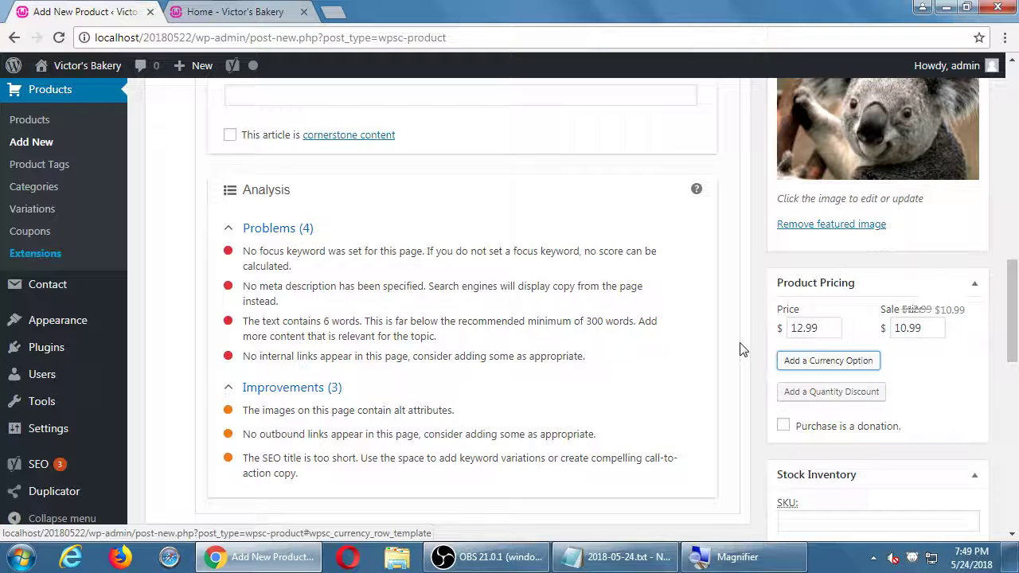
{"action": "left_click_drag", "start_coordinate": [936, 328], "coordinate": [879, 334]}
{"action": "key", "text": "BackSpace"}
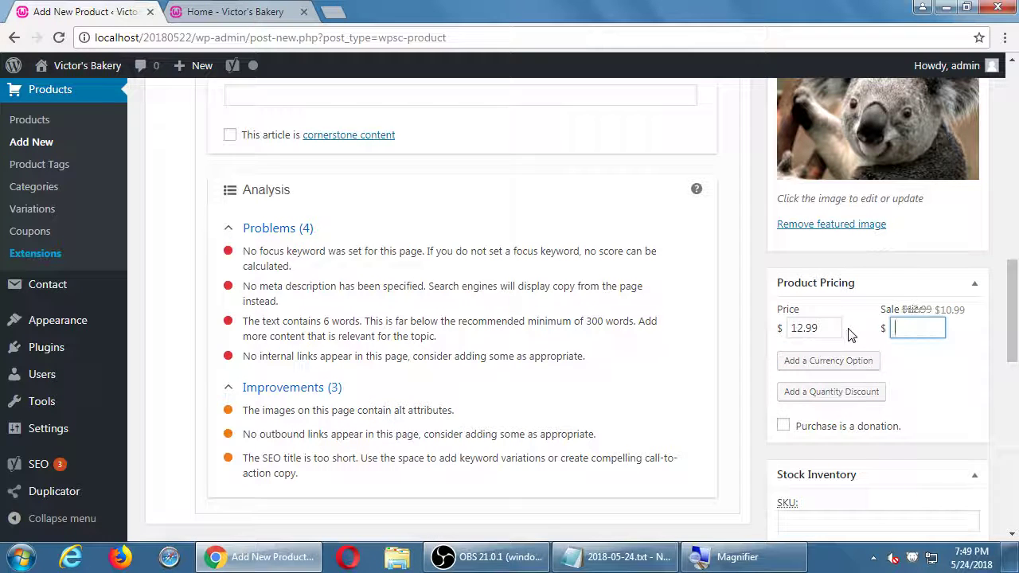
{"action": "key", "text": "Tab"}
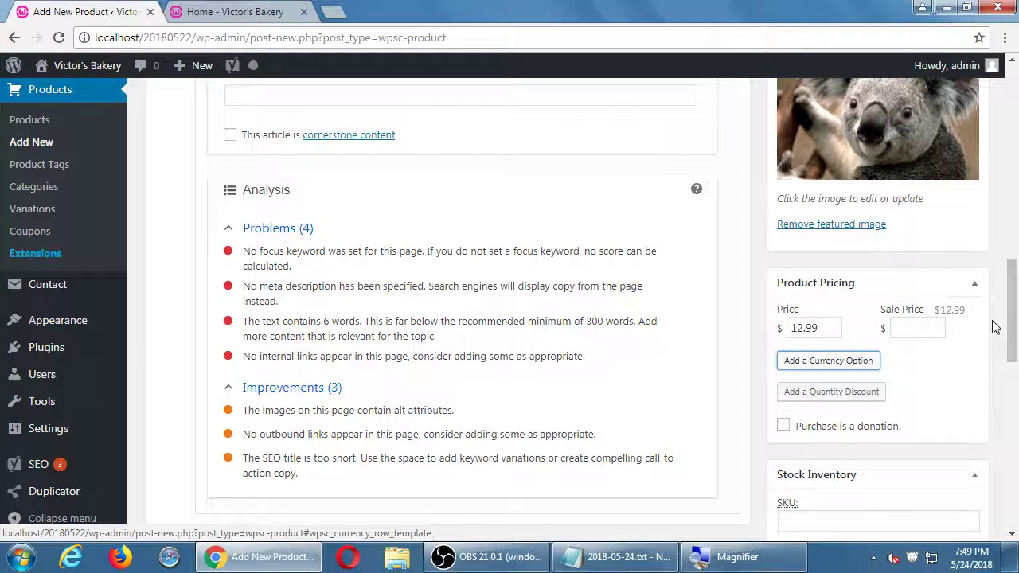
Step: Add an alternative currency row to the product pricing and remove it again
{"action": "scroll", "coordinate": [993, 327], "scroll_direction": "down", "scroll_amount": 1}
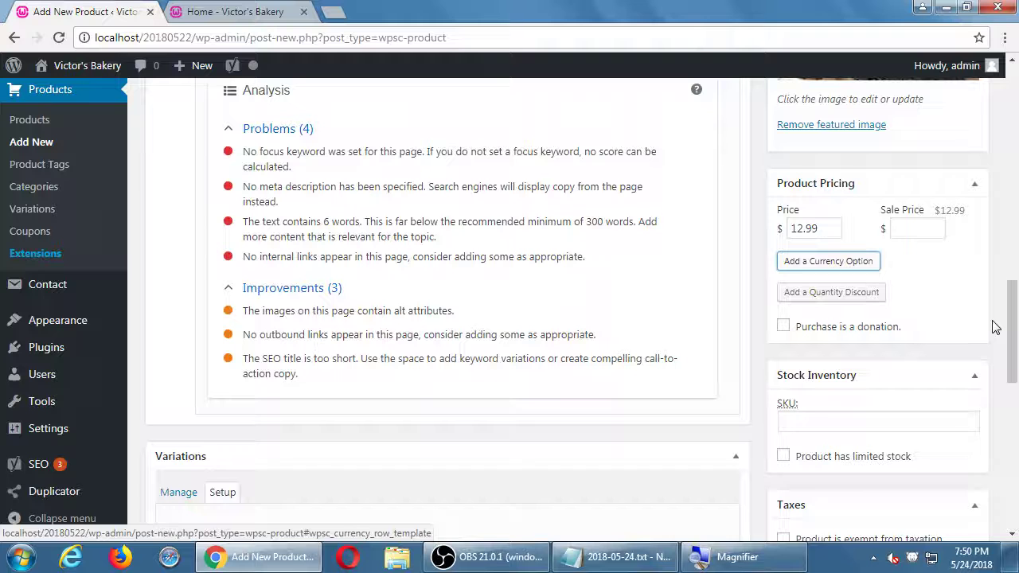
{"action": "scroll", "coordinate": [994, 326], "scroll_direction": "down", "scroll_amount": 1}
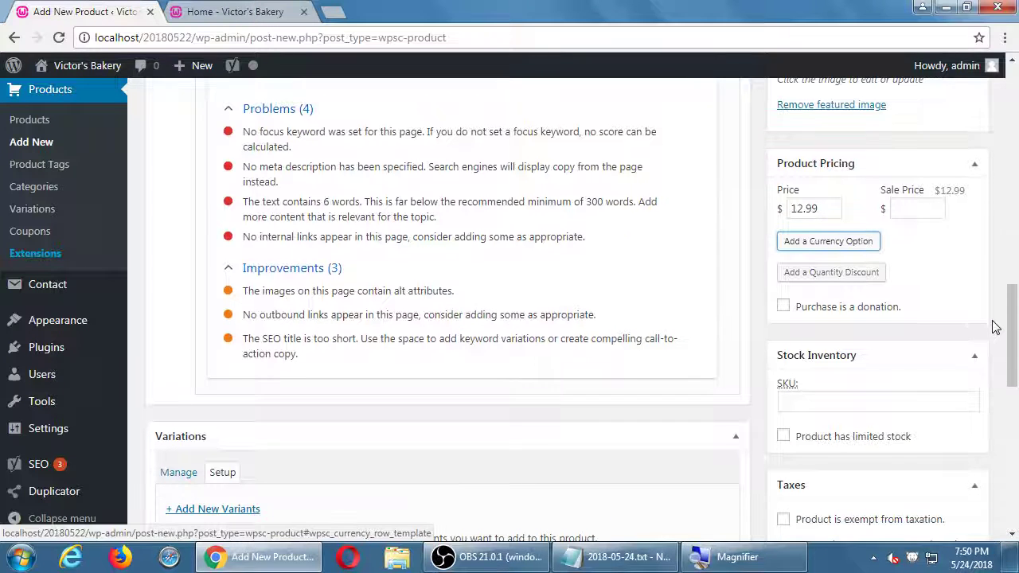
{"action": "left_click", "coordinate": [868, 245]}
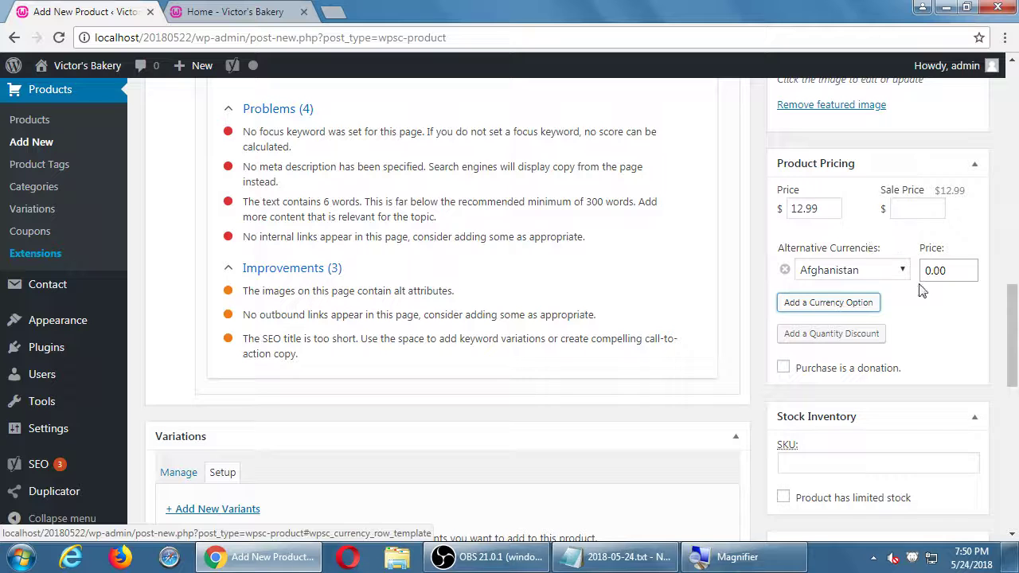
{"action": "left_click", "coordinate": [784, 270]}
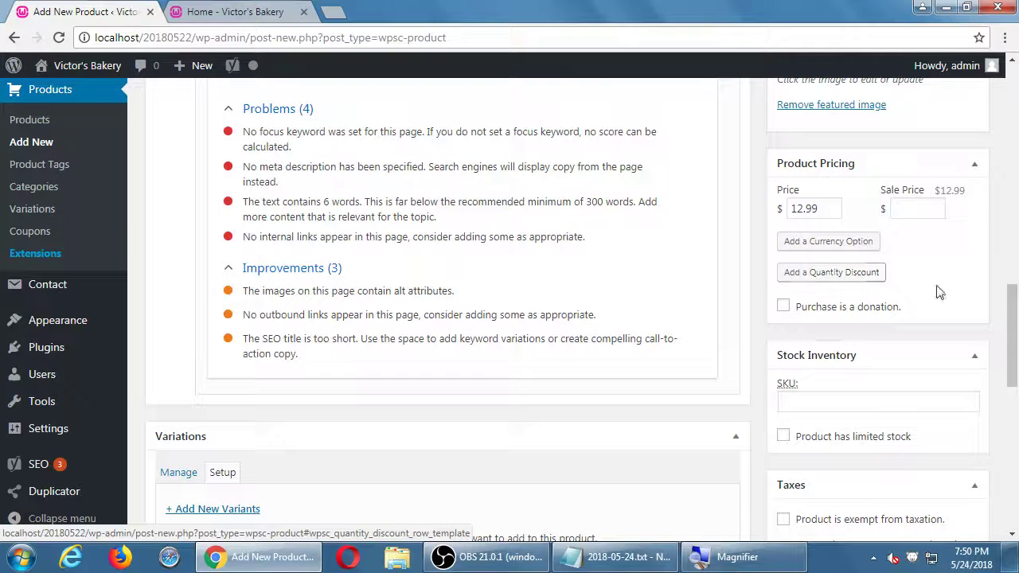
Step: Add a quantity discount with a price of USD 10 for a quantity of 3 or more
{"action": "left_click", "coordinate": [850, 274]}
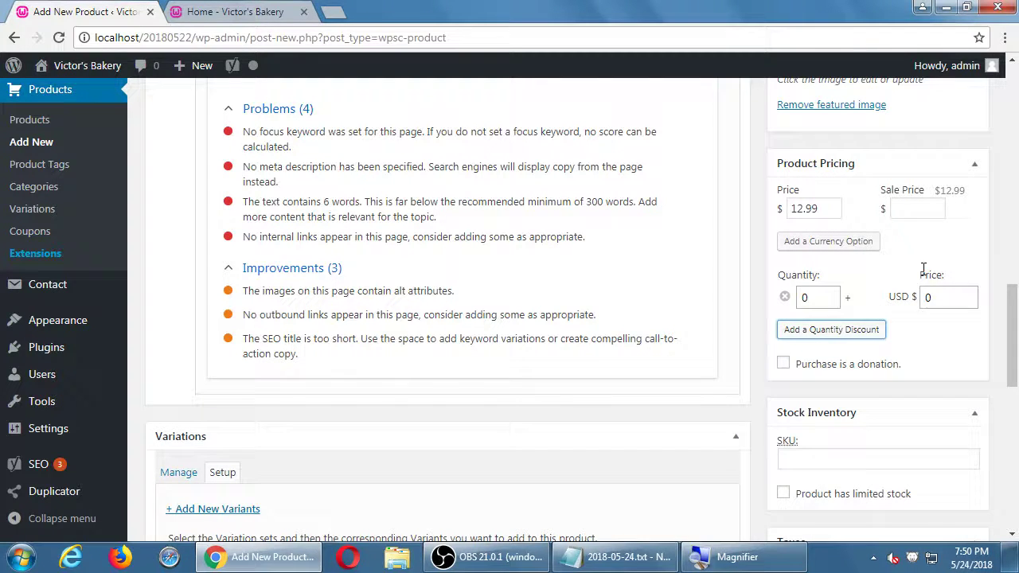
{"action": "left_click", "coordinate": [823, 295]}
{"action": "double_click", "coordinate": [823, 296]}
{"action": "type", "text": "3"}
{"action": "key", "text": "Tab"}
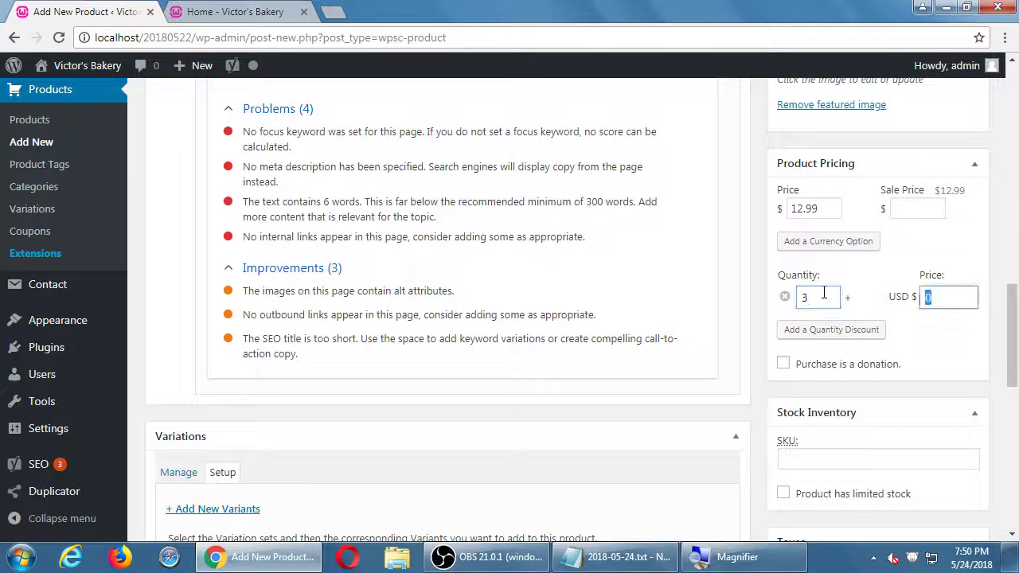
{"action": "type", "text": "10"}
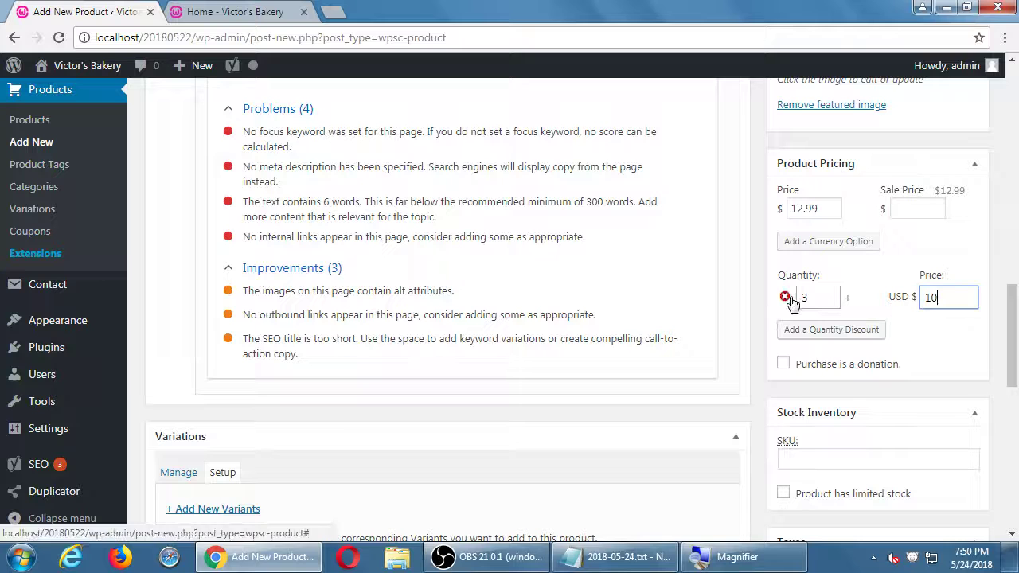
Step: Add a second quantity discount of USD 8 for 9 or more, and remove both discount rows
{"action": "left_click", "coordinate": [821, 330]}
{"action": "double_click", "coordinate": [822, 328]}
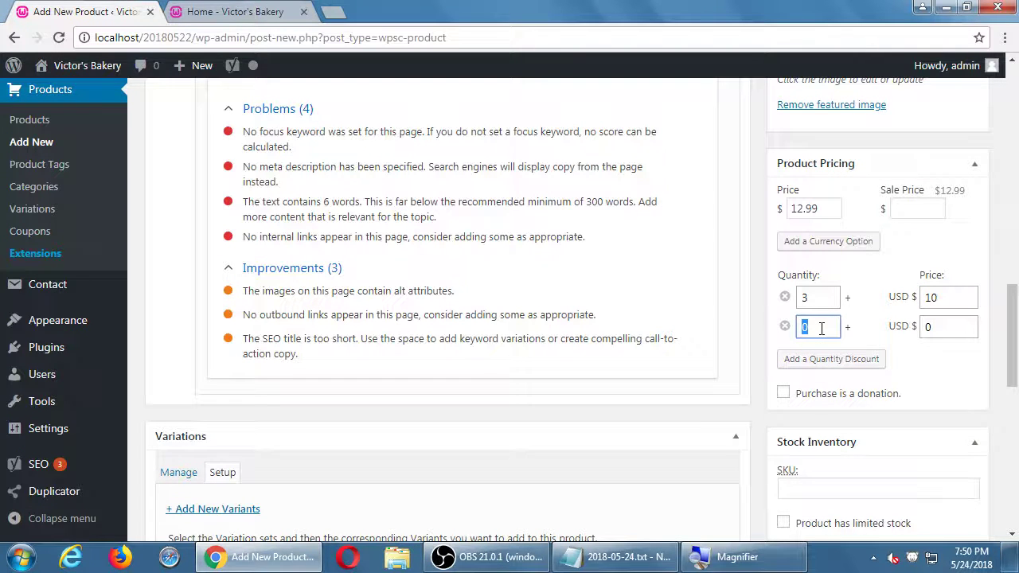
{"action": "type", "text": "9"}
{"action": "double_click", "coordinate": [928, 327]}
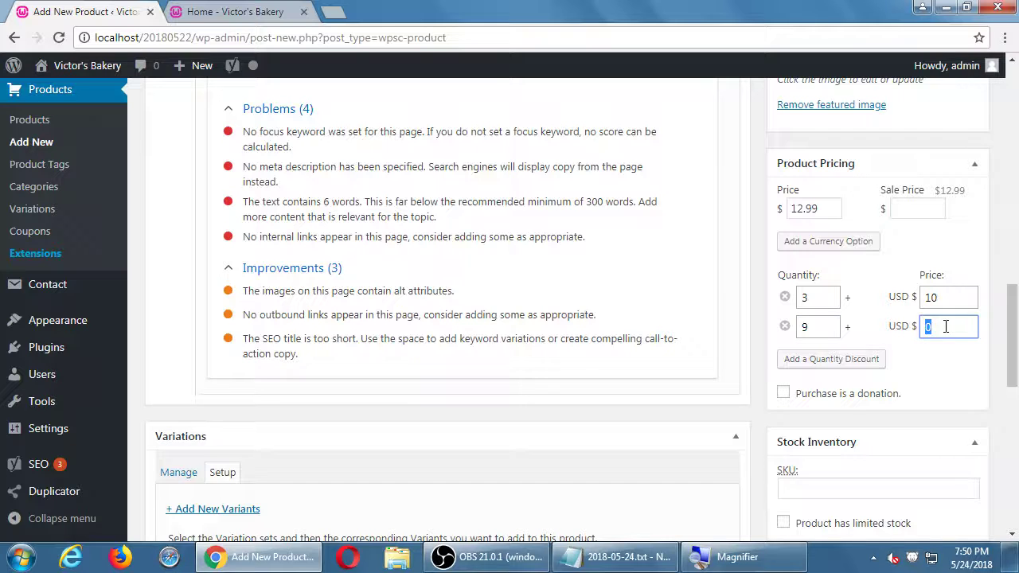
{"action": "type", "text": "8"}
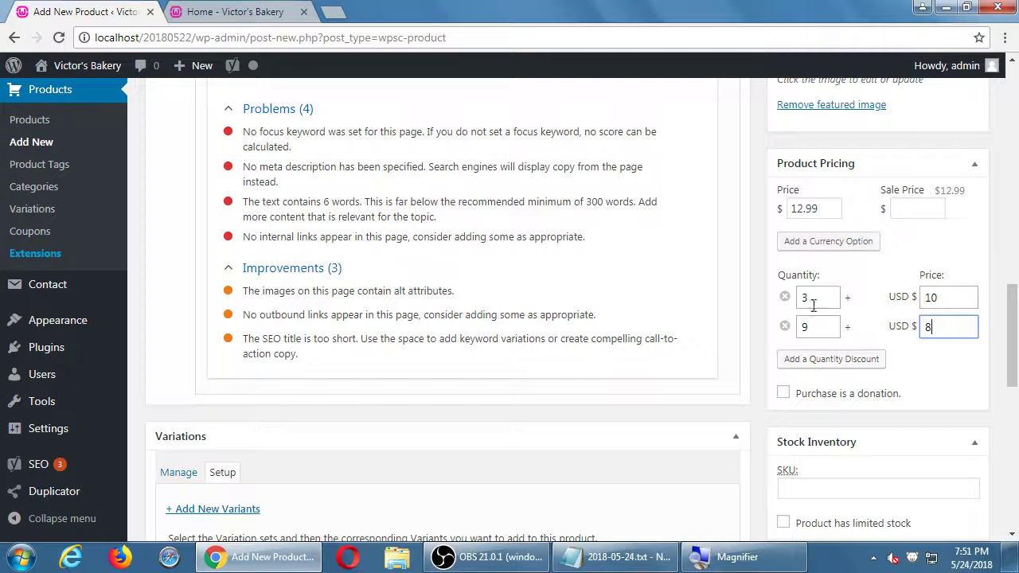
{"action": "left_click", "coordinate": [784, 326]}
{"action": "left_click", "coordinate": [784, 297]}
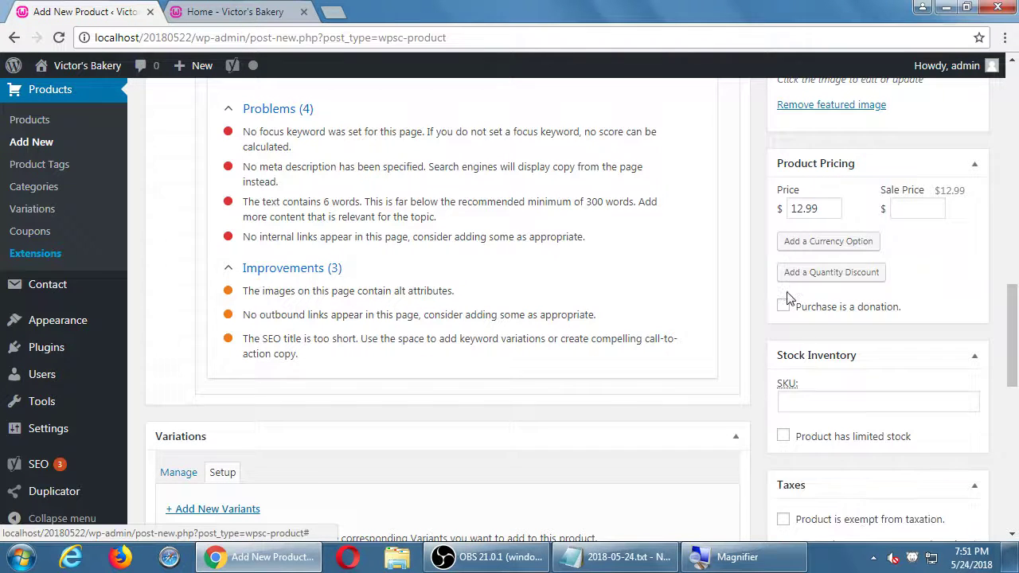
Step: Mark the purchase as a donation and turn that option off again
{"action": "left_click", "coordinate": [841, 310]}
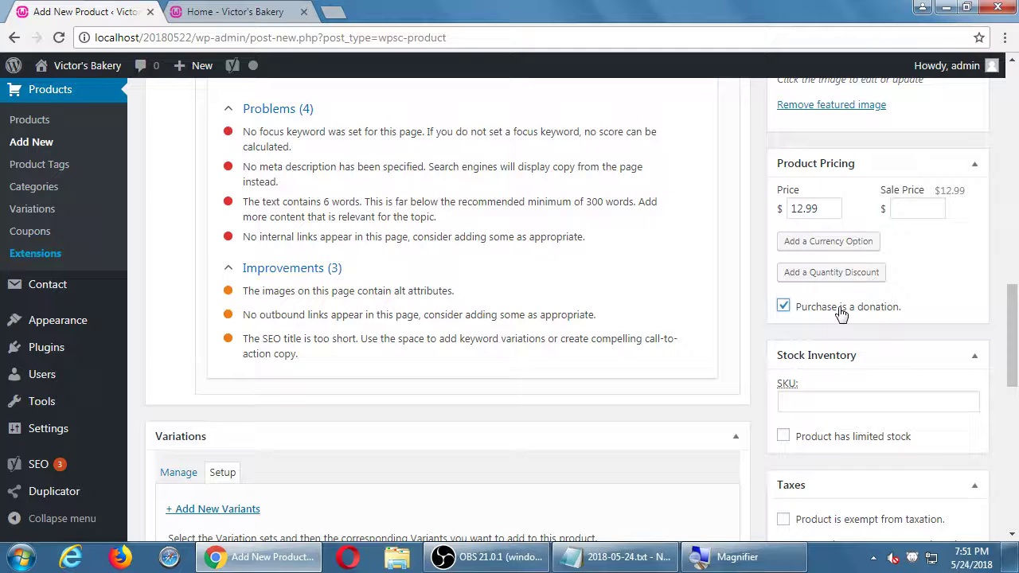
{"action": "double_click", "coordinate": [841, 310]}
{"action": "left_click", "coordinate": [841, 310]}
{"action": "scroll", "coordinate": [842, 310], "scroll_direction": "up", "scroll_amount": 10}
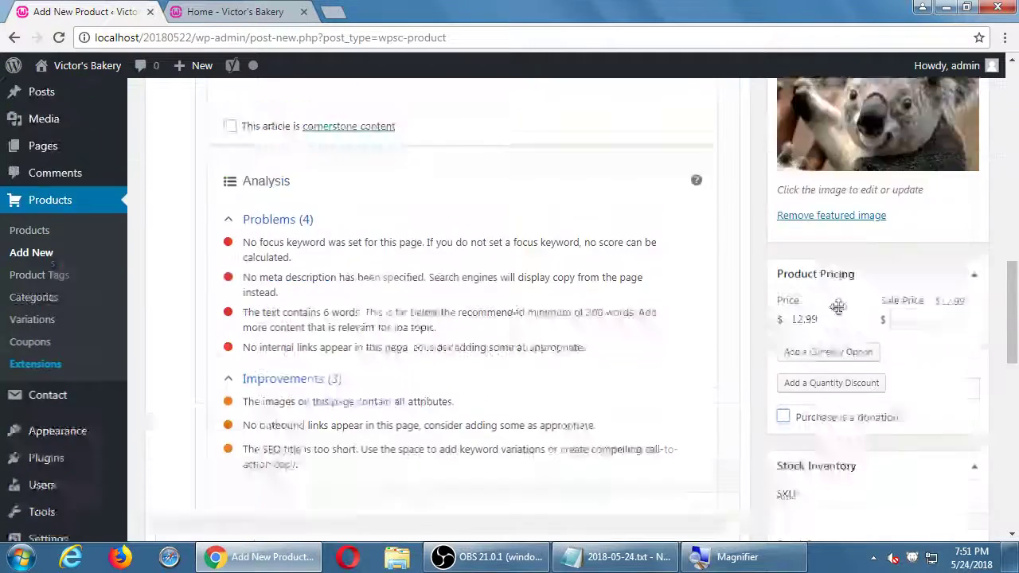
{"action": "scroll", "coordinate": [446, 442], "scroll_direction": "up", "scroll_amount": 10}
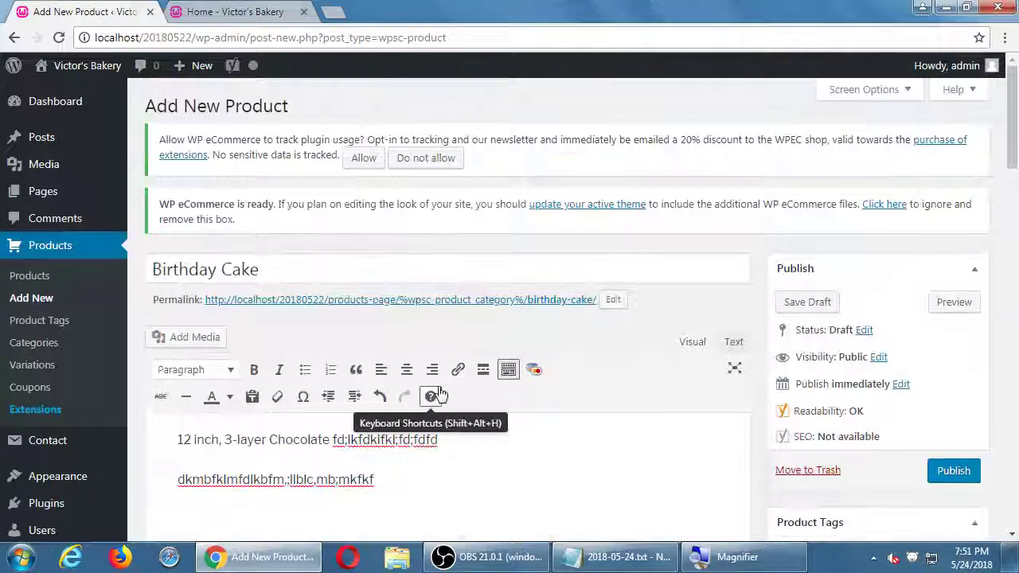
{"action": "scroll", "coordinate": [796, 414], "scroll_direction": "down", "scroll_amount": 15}
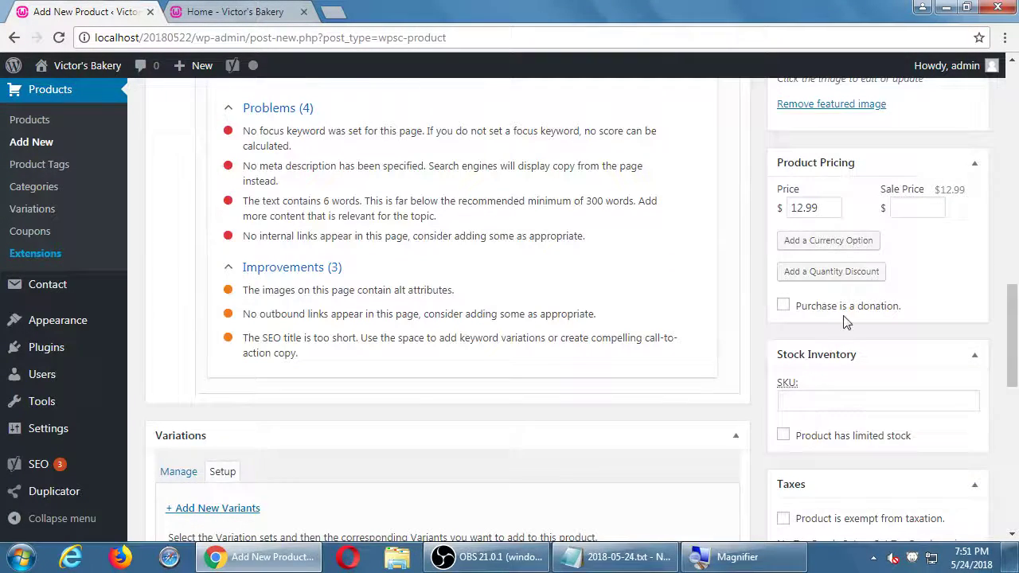
Step: Enter c-c-01 as the product's SKU in the stock inventory settings
{"action": "scroll", "coordinate": [825, 454], "scroll_direction": "down", "scroll_amount": 1}
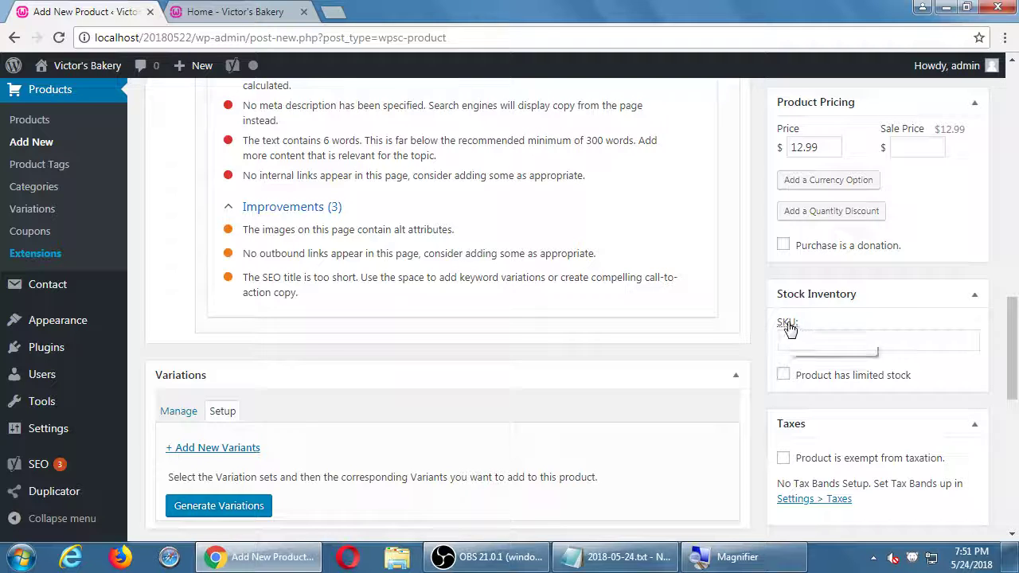
{"action": "mouse_move", "coordinate": [788, 324]}
{"action": "left_click", "coordinate": [818, 341]}
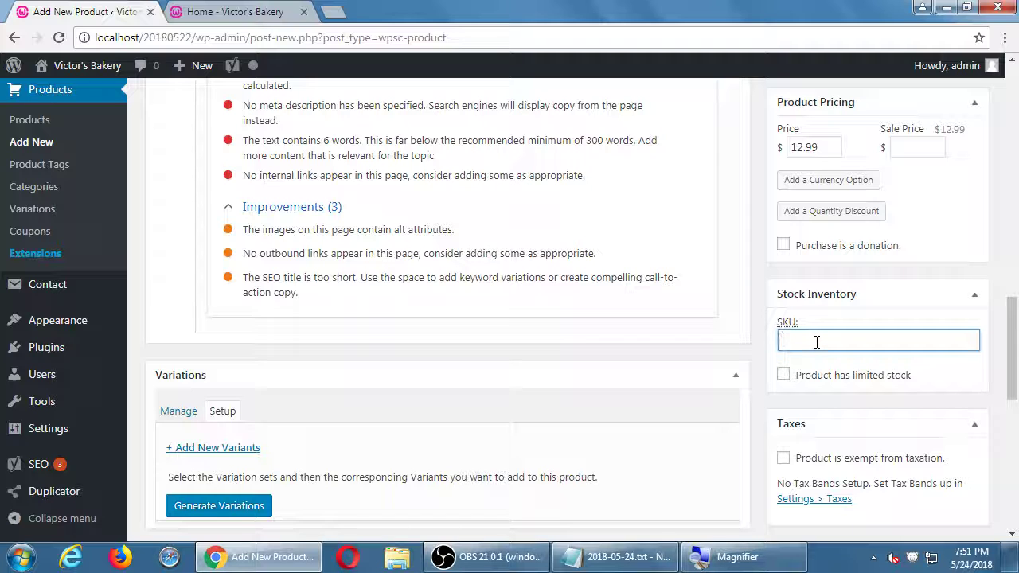
{"action": "type", "text": "c-"}
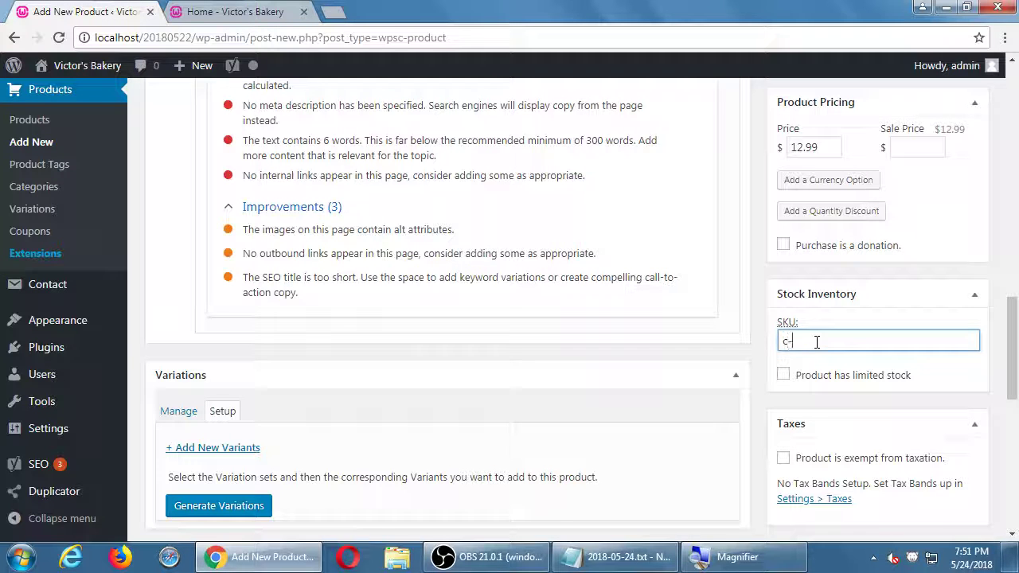
{"action": "type", "text": "c-01"}
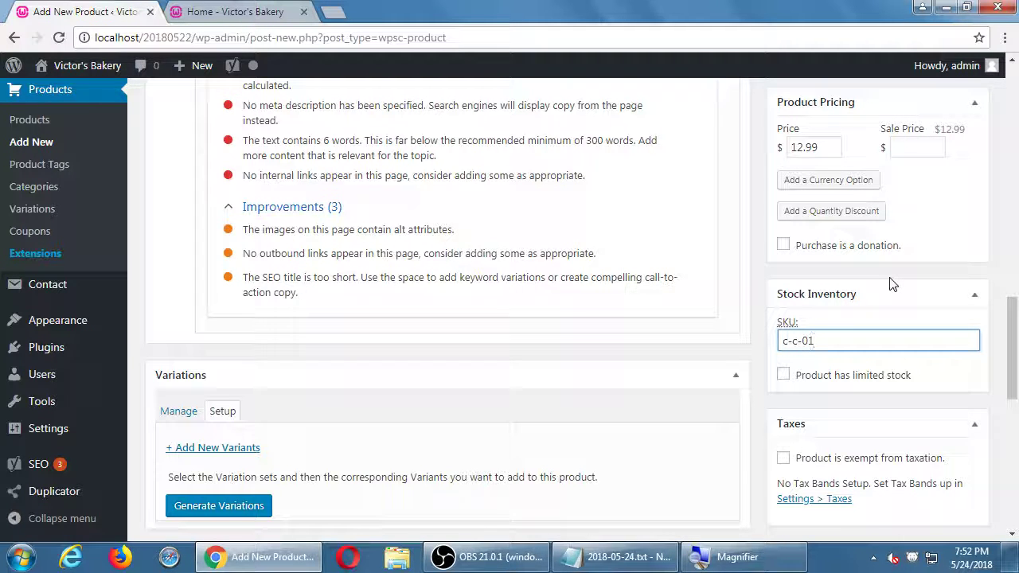
Step: Clear the product's SKU completely
{"action": "type", "text": "2"}
{"action": "key", "text": "BackSpace"}
{"action": "key", "text": "BackSpace"}
{"action": "key", "text": "BackSpace"}
{"action": "key", "text": "BackSpace"}
{"action": "key", "text": "BackSpace"}
{"action": "key", "text": "BackSpace"}
{"action": "key", "text": "BackSpace"}
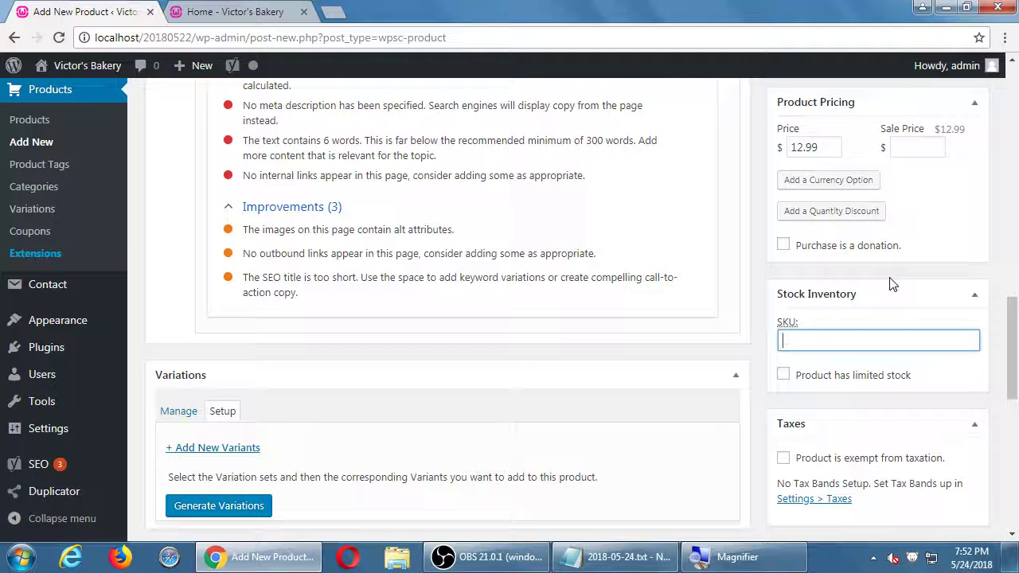
Step: Mark the product as having limited stock and set the quantity in stock to 5
{"action": "left_click", "coordinate": [833, 378]}
{"action": "scroll", "coordinate": [836, 381], "scroll_direction": "down", "scroll_amount": 1}
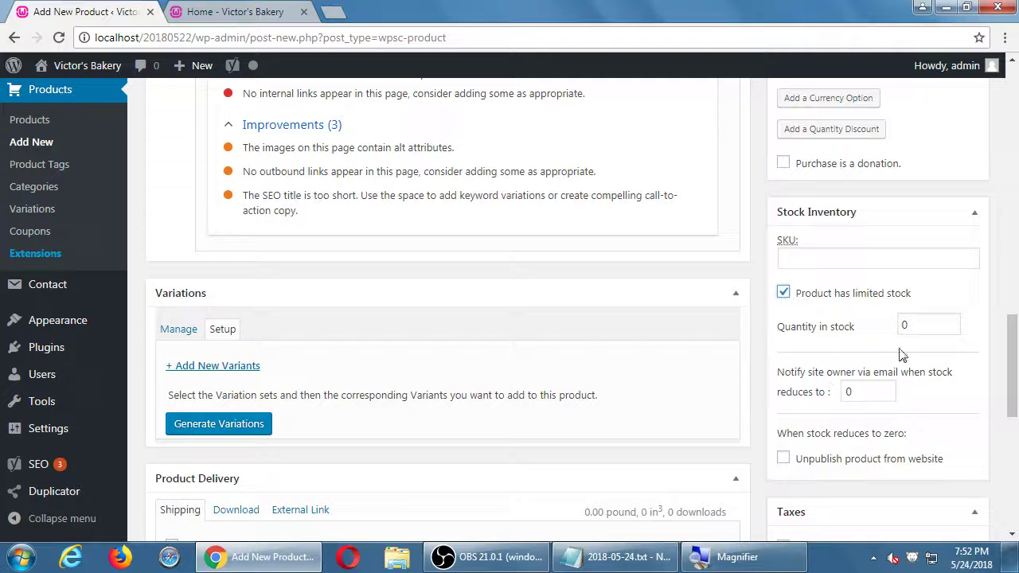
{"action": "left_click", "coordinate": [921, 323]}
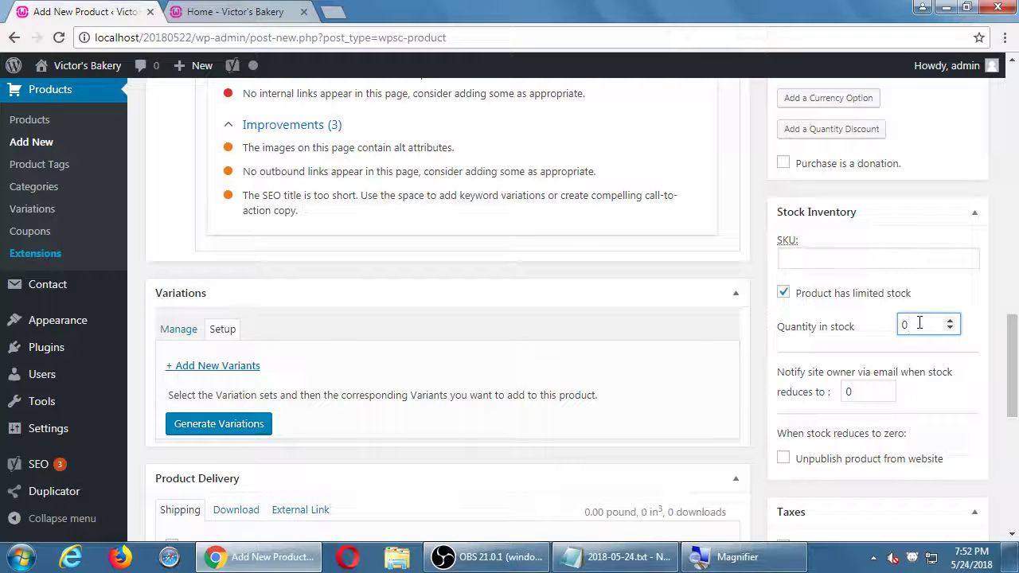
{"action": "double_click", "coordinate": [919, 322]}
{"action": "type", "text": "5"}
Step: Set the owner's email notification to a stock level of 1 and unpublish the product when stock reduces to zero
{"action": "left_click", "coordinate": [877, 391]}
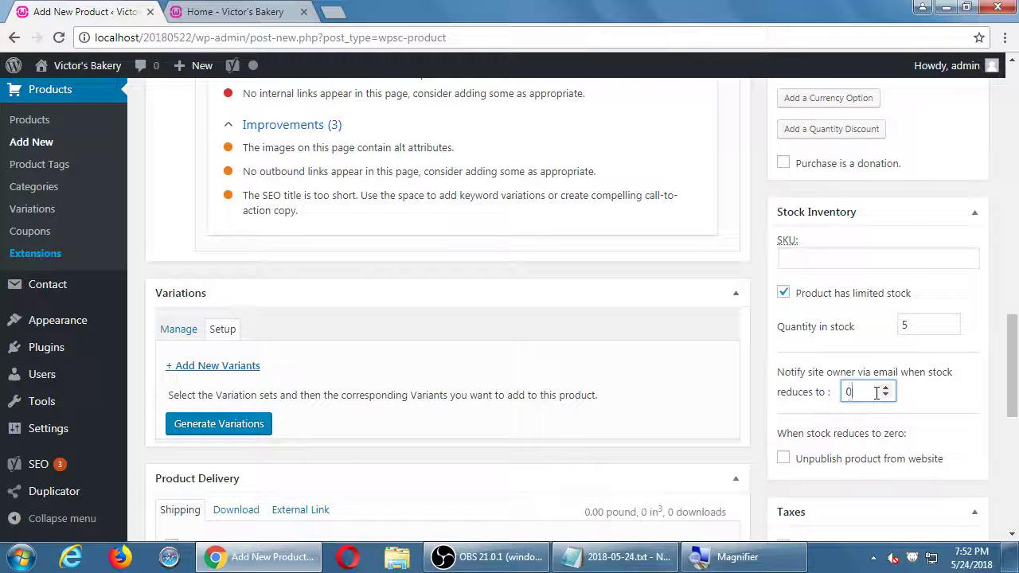
{"action": "key", "text": "BackSpace"}
{"action": "type", "text": "1"}
{"action": "key", "text": "BackSpace"}
{"action": "type", "text": "2"}
{"action": "key", "text": "BackSpace"}
{"action": "type", "text": "1"}
{"action": "left_click", "coordinate": [876, 466]}
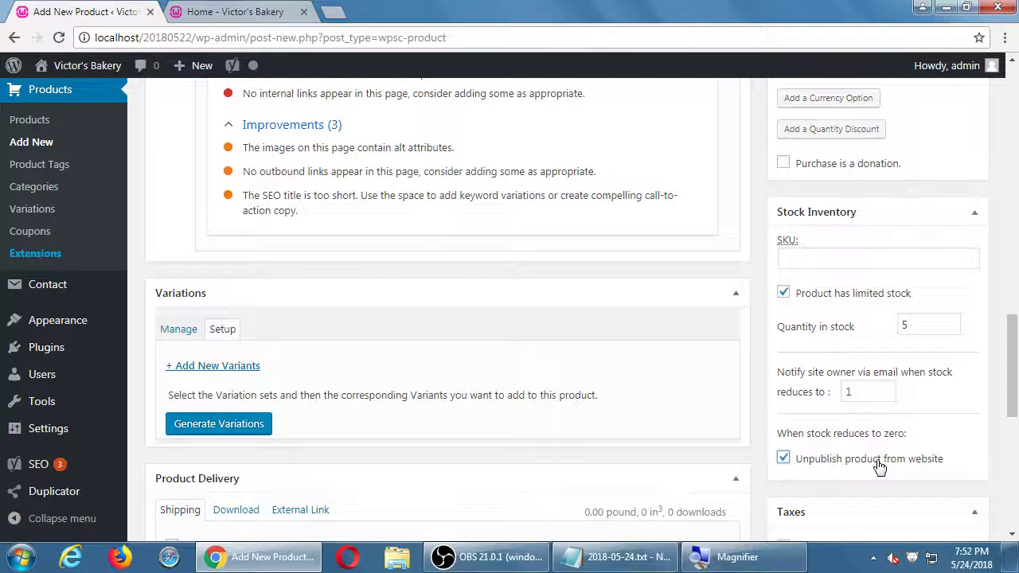
Step: Turn off unpublishing the product from the website when its stock reduces to zero
{"action": "left_click", "coordinate": [878, 466]}
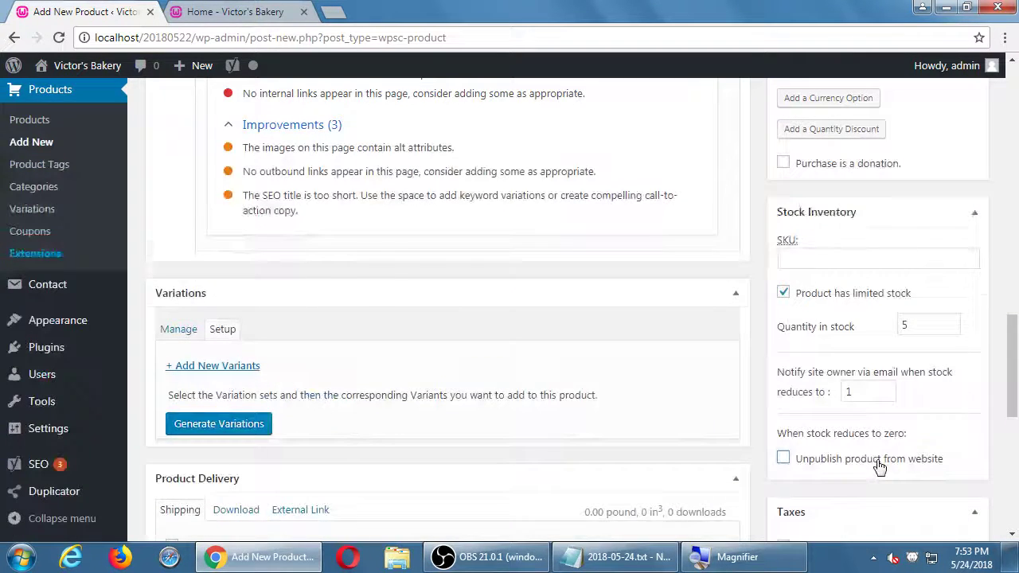
{"action": "scroll", "coordinate": [879, 467], "scroll_direction": "down", "scroll_amount": 1}
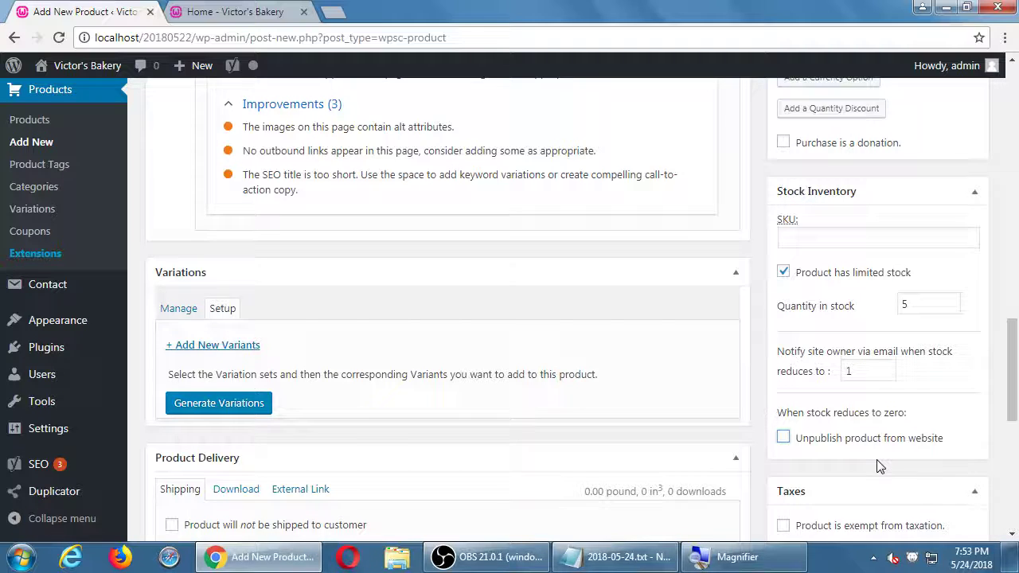
Step: Add the line "We restock in 2 weeks" below the product description's existing text and delete it again
{"action": "scroll", "coordinate": [879, 464], "scroll_direction": "up", "scroll_amount": 12}
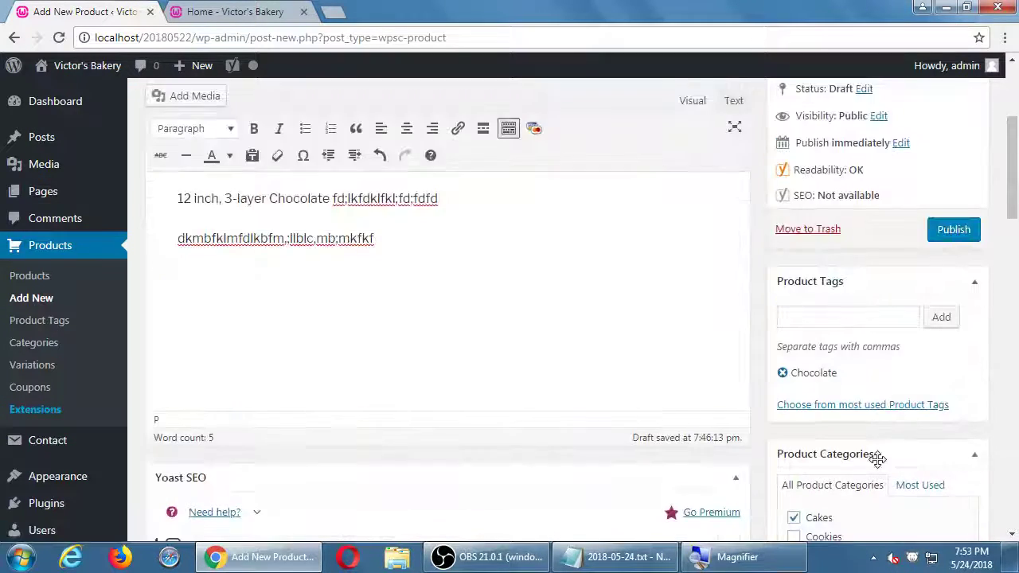
{"action": "scroll", "coordinate": [877, 459], "scroll_direction": "up", "scroll_amount": 5}
{"action": "left_click", "coordinate": [591, 530]}
{"action": "key", "text": "Return"}
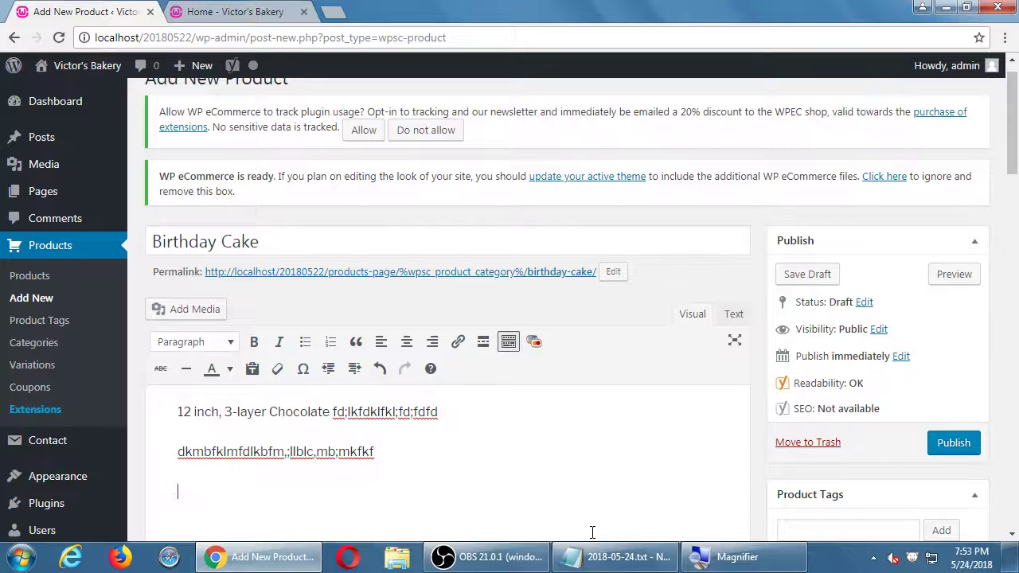
{"action": "scroll", "coordinate": [591, 532], "scroll_direction": "down", "scroll_amount": 2}
{"action": "type", "text": "We "}
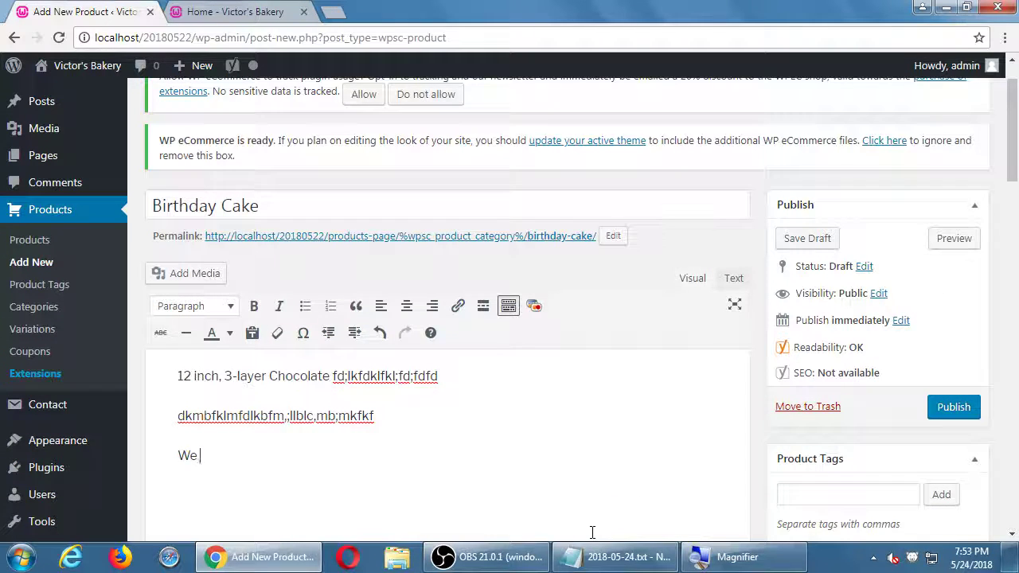
{"action": "type", "text": "restock in 2 weeks"}
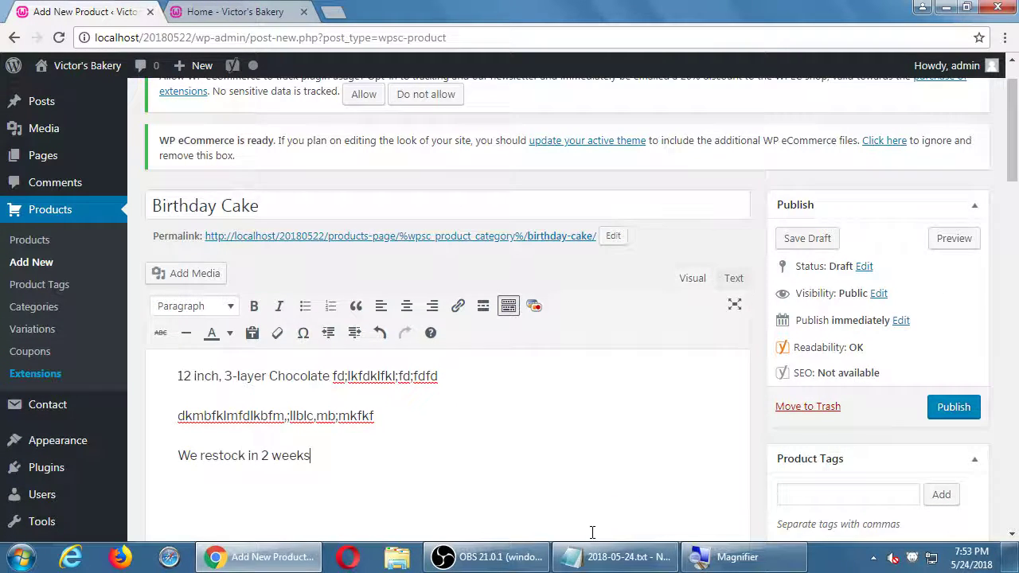
{"action": "key", "text": "shift+Home"}
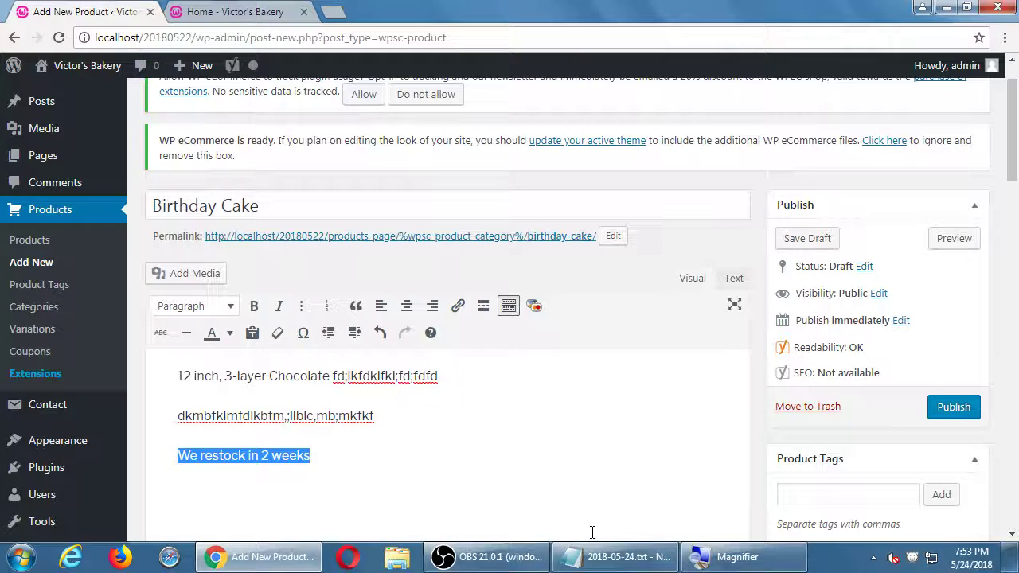
{"action": "key", "text": "BackSpace"}
Step: Turn off the limited stock option in the product's stock inventory settings
{"action": "scroll", "coordinate": [764, 477], "scroll_direction": "down", "scroll_amount": 3}
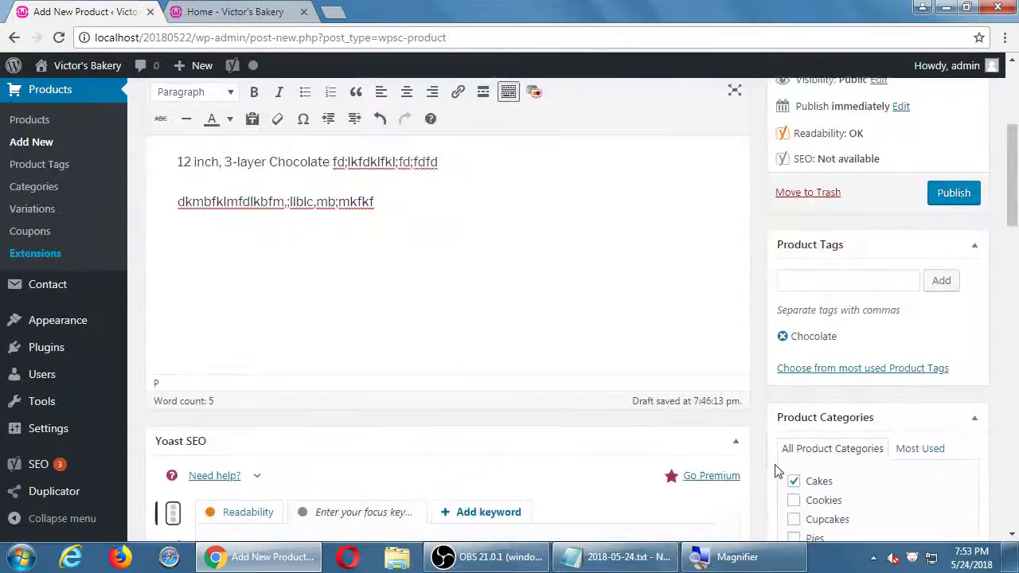
{"action": "scroll", "coordinate": [777, 471], "scroll_direction": "down", "scroll_amount": 10}
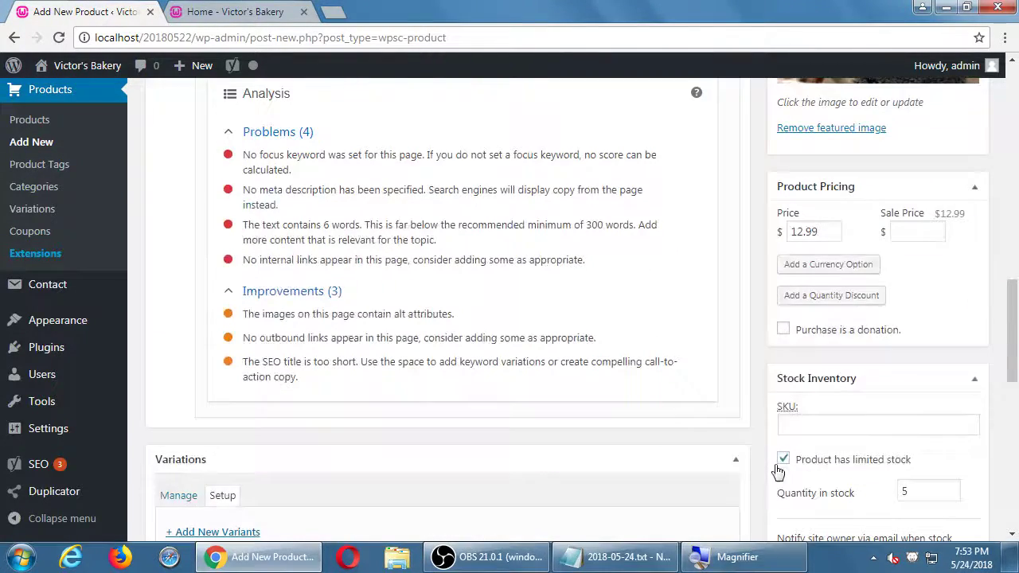
{"action": "scroll", "coordinate": [777, 471], "scroll_direction": "down", "scroll_amount": 3}
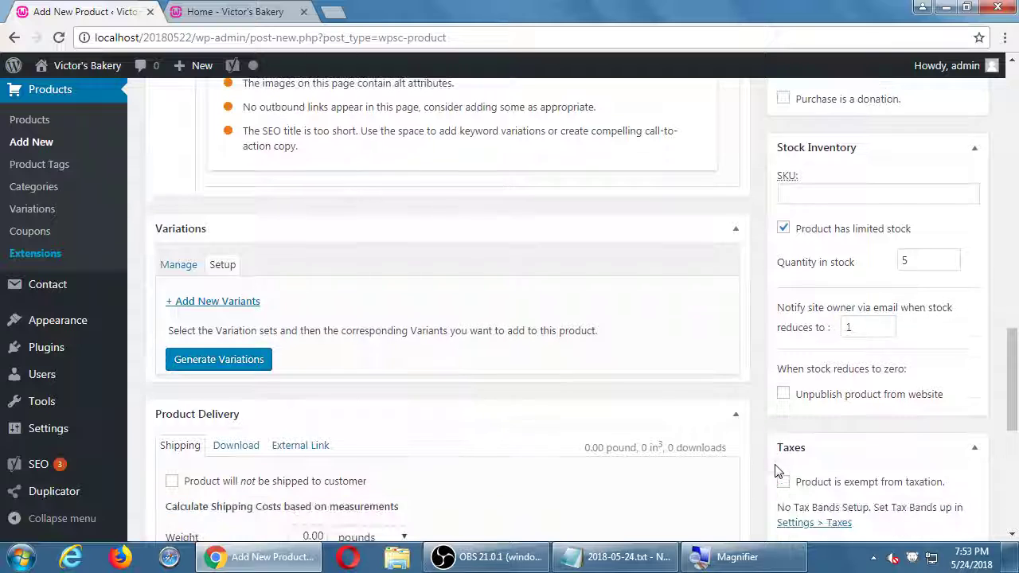
{"action": "scroll", "coordinate": [801, 405], "scroll_direction": "down", "scroll_amount": 3}
{"action": "scroll", "coordinate": [801, 404], "scroll_direction": "up", "scroll_amount": 3}
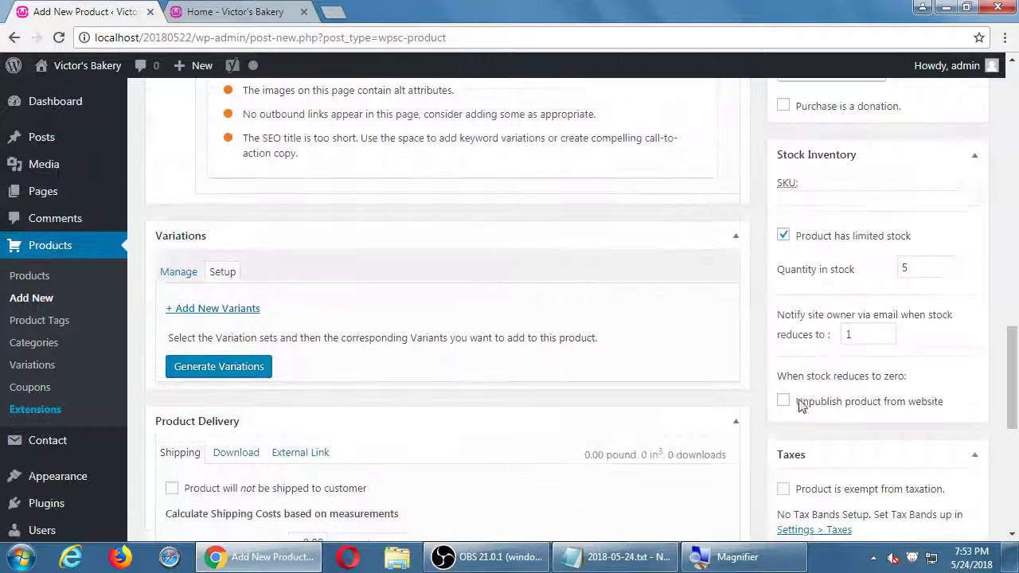
{"action": "left_click", "coordinate": [782, 237]}
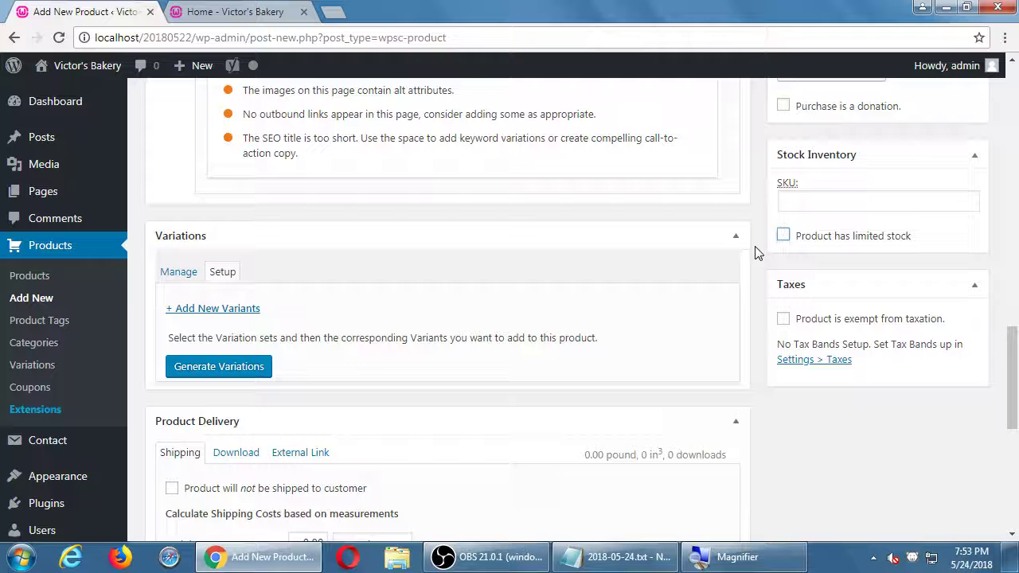
Step: Mark the product as exempt from taxation and clear that option again
{"action": "left_click", "coordinate": [785, 323]}
{"action": "left_click", "coordinate": [784, 321]}
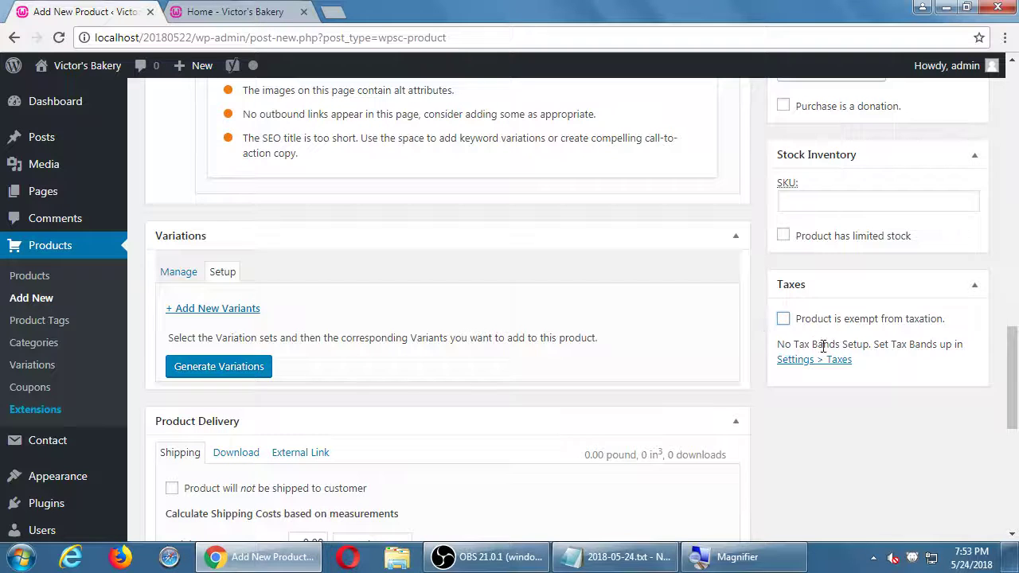
{"action": "double_click", "coordinate": [828, 346]}
{"action": "left_click", "coordinate": [764, 350]}
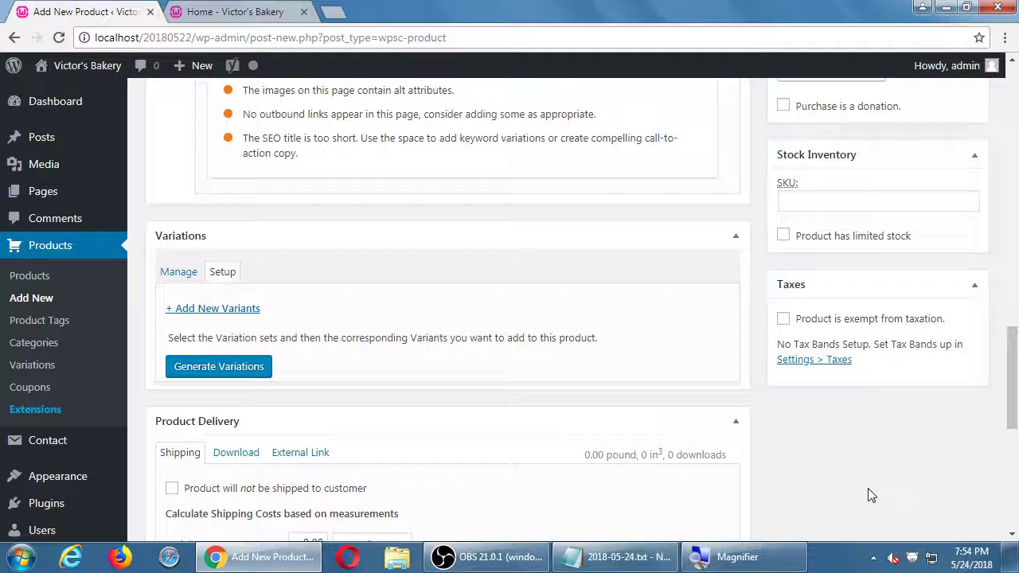
Step: Open the store's tax settings in the other browser tab, examine the Tax Bands section, and return to the product being added
{"action": "left_click", "coordinate": [227, 11]}
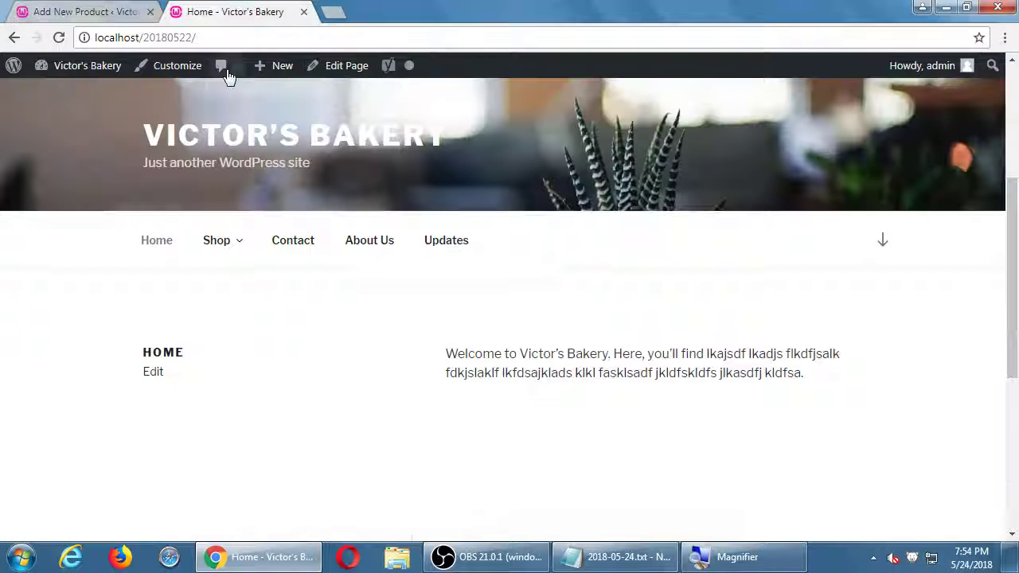
{"action": "left_click", "coordinate": [116, 137]}
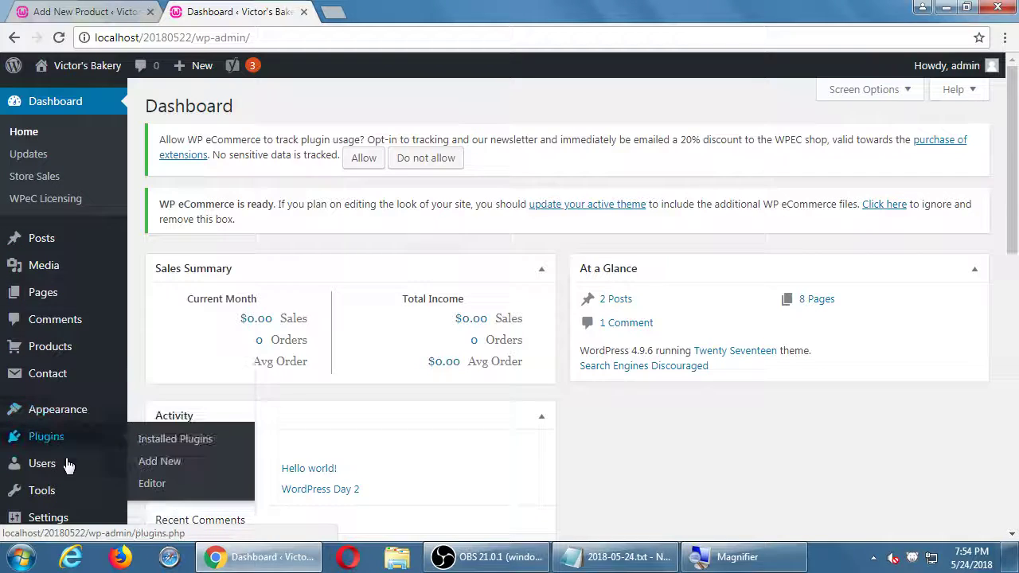
{"action": "scroll", "coordinate": [69, 465], "scroll_direction": "down", "scroll_amount": 5}
{"action": "mouse_move", "coordinate": [73, 428]}
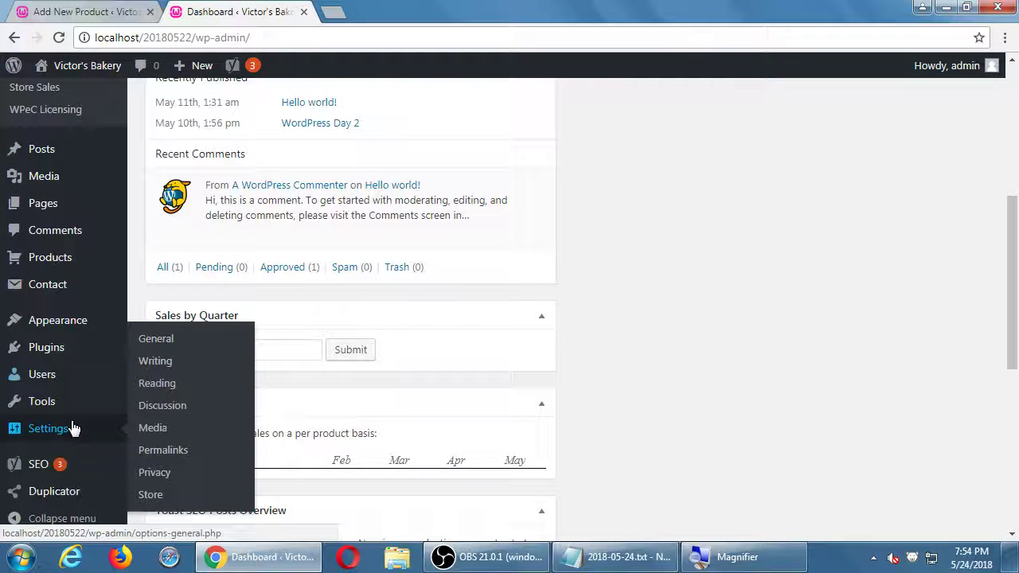
{"action": "left_click", "coordinate": [171, 505]}
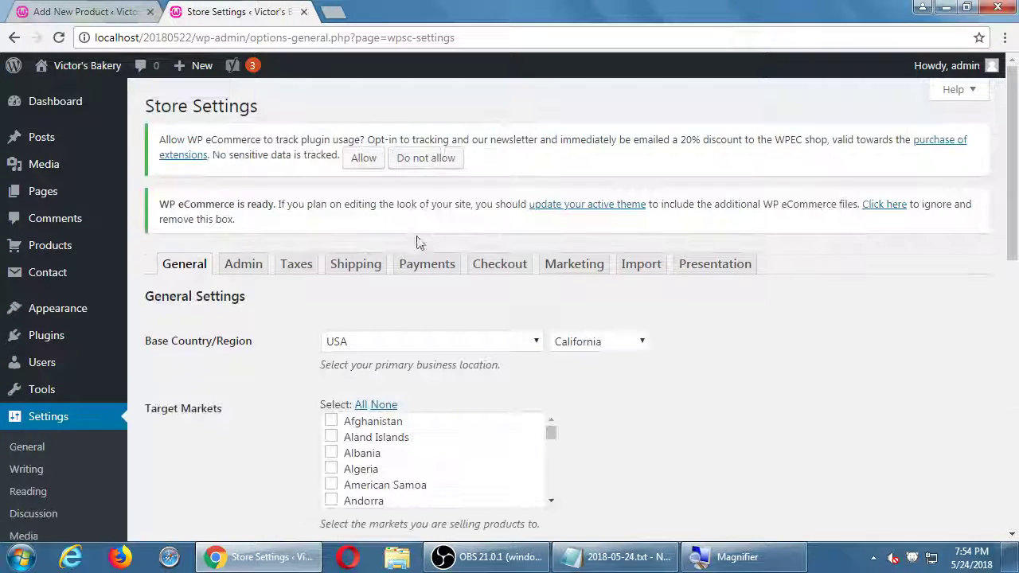
{"action": "left_click", "coordinate": [296, 265]}
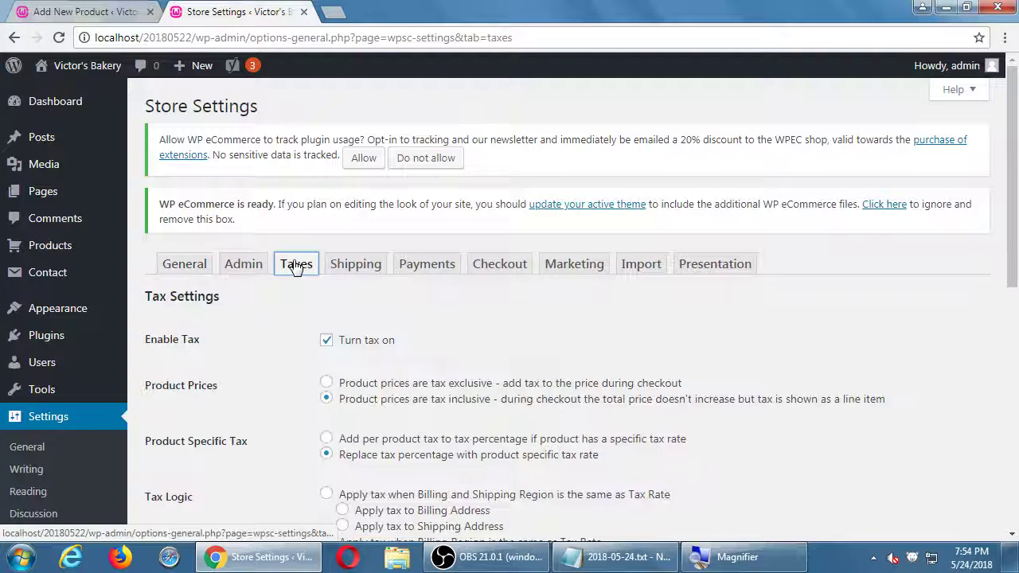
{"action": "scroll", "coordinate": [293, 265], "scroll_direction": "down", "scroll_amount": 10}
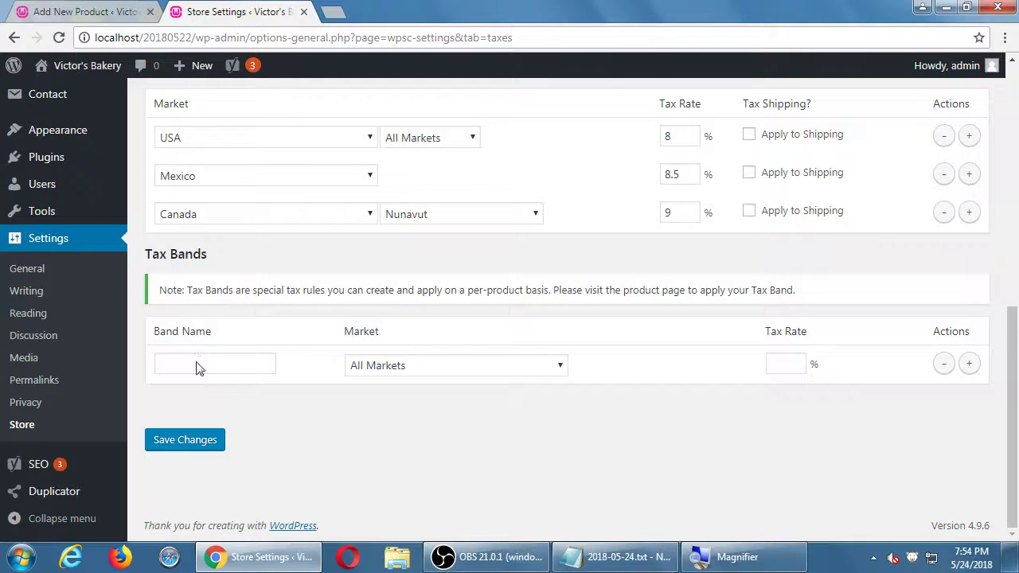
{"action": "key", "text": "ctrl+shift+Tab"}
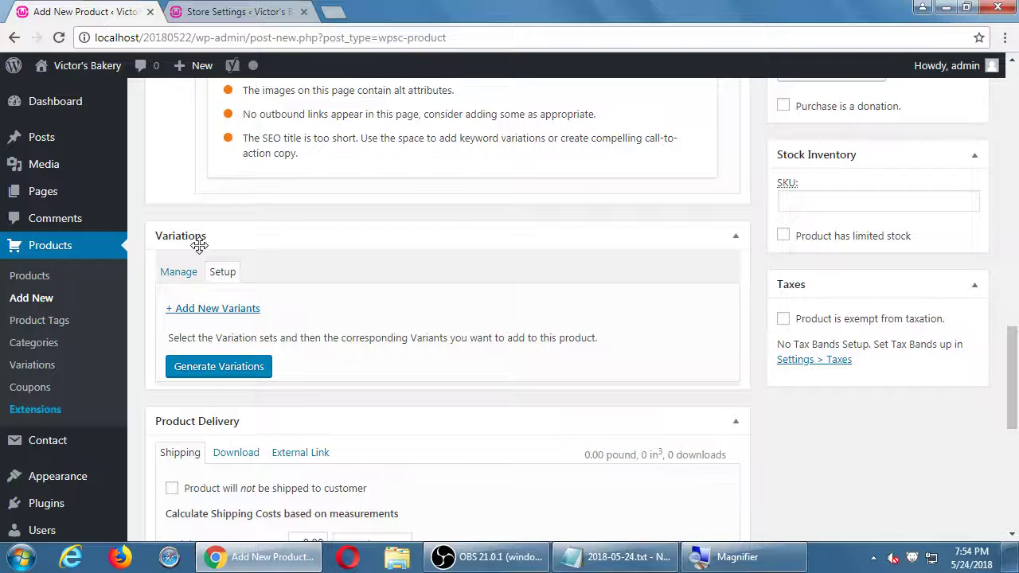
Step: Switch the "Product will not be shipped to customer" delivery option on and off repeatedly, leaving it unselected
{"action": "scroll", "coordinate": [200, 249], "scroll_direction": "down", "scroll_amount": 2}
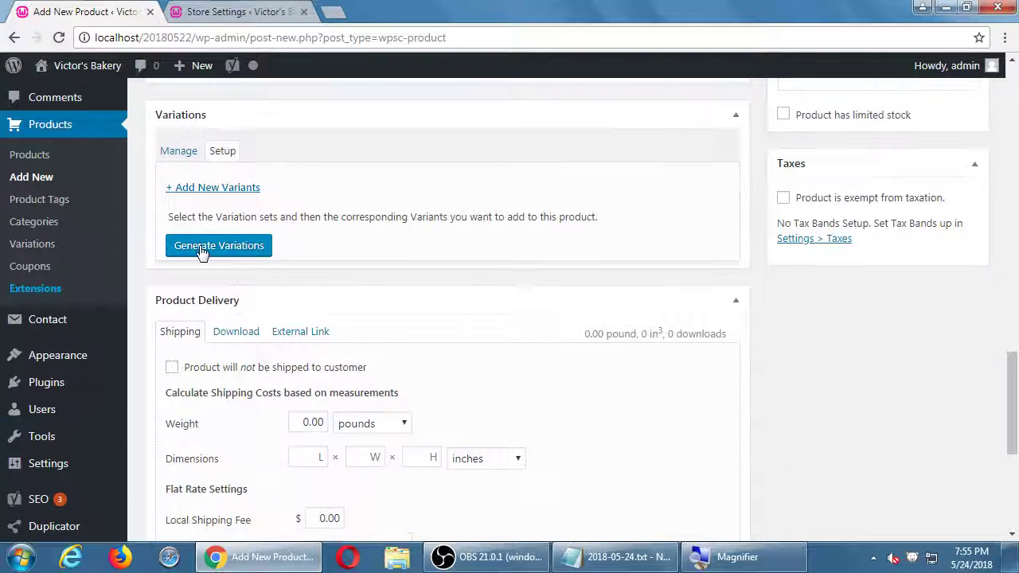
{"action": "scroll", "coordinate": [200, 249], "scroll_direction": "down", "scroll_amount": 1}
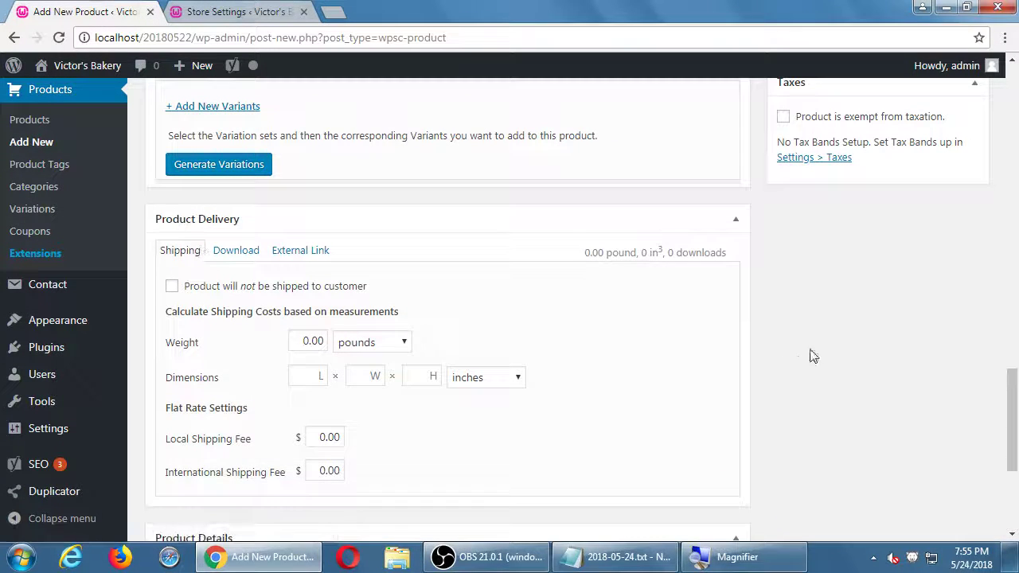
{"action": "left_click", "coordinate": [258, 288]}
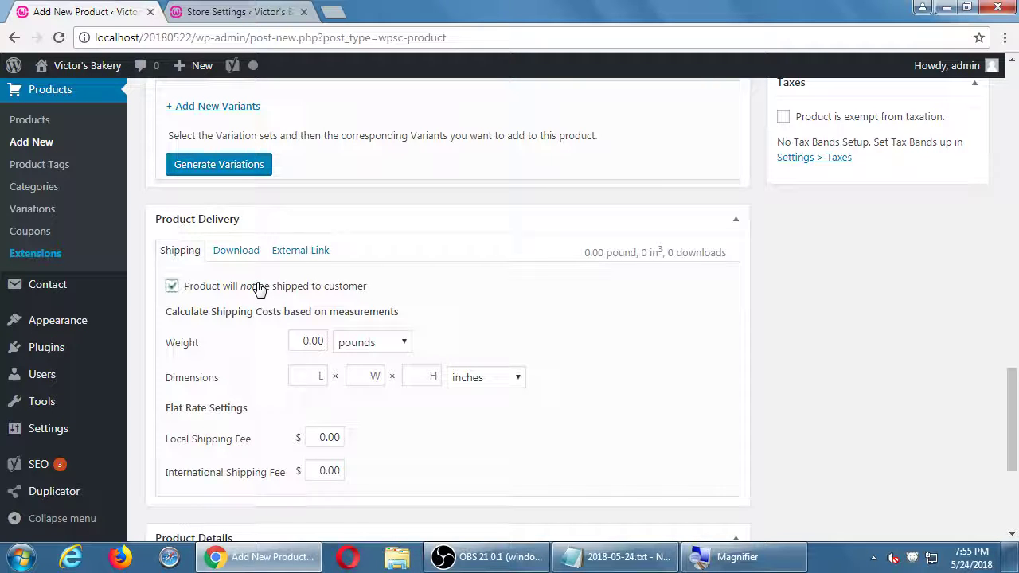
{"action": "left_click", "coordinate": [258, 288]}
{"action": "left_click", "coordinate": [258, 288]}
{"action": "left_click", "coordinate": [259, 289]}
{"action": "left_click", "coordinate": [260, 289]}
{"action": "left_click", "coordinate": [259, 289]}
{"action": "left_click", "coordinate": [259, 288]}
{"action": "left_click", "coordinate": [260, 289]}
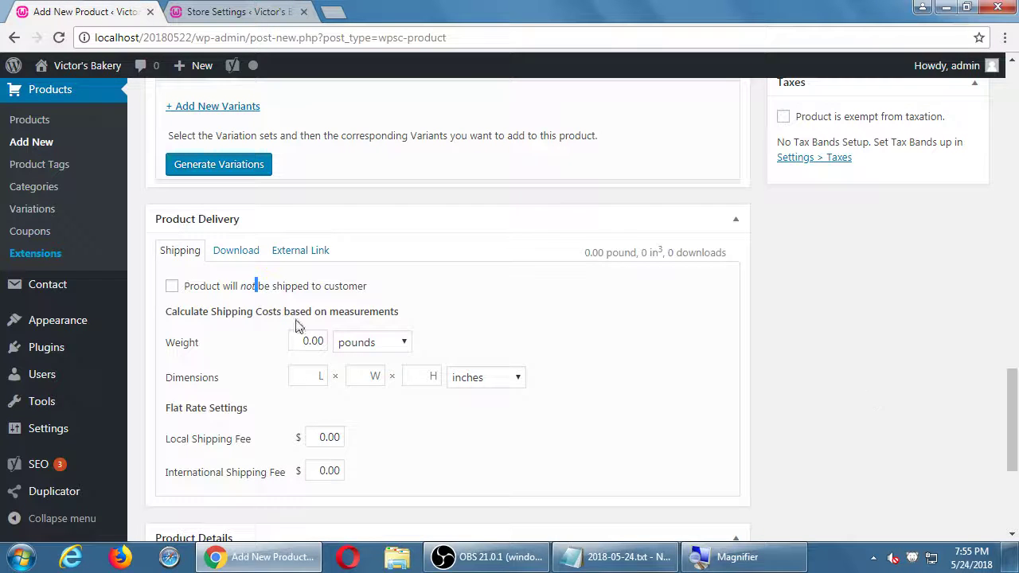
{"action": "left_click_drag", "start_coordinate": [305, 341], "coordinate": [311, 341]}
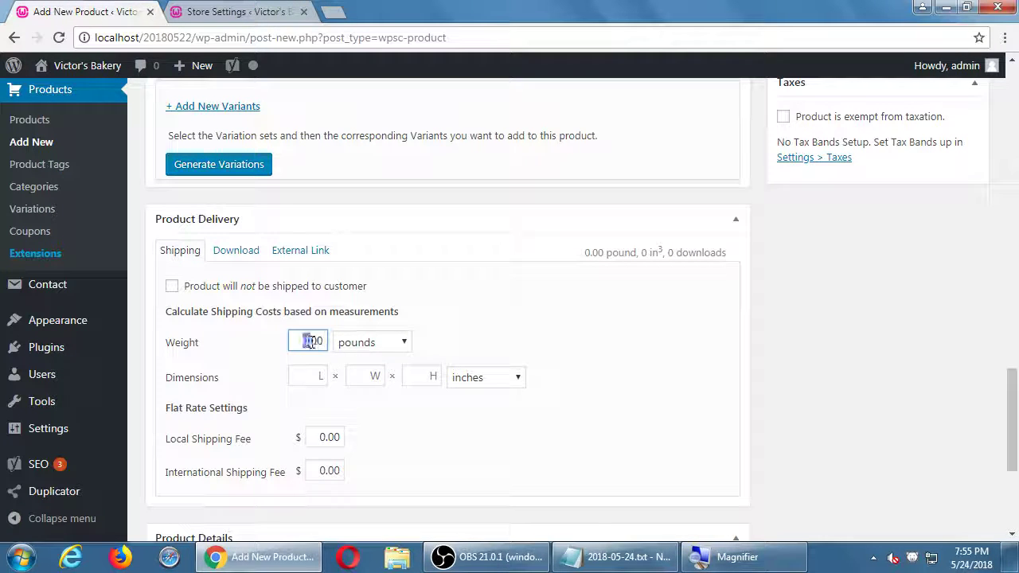
{"action": "key", "text": "Right"}
{"action": "key", "text": "shift+Left"}
Step: View the product's download delivery options, opening and dismissing both the existing files chooser and the new file upload dialog
{"action": "left_click", "coordinate": [234, 253]}
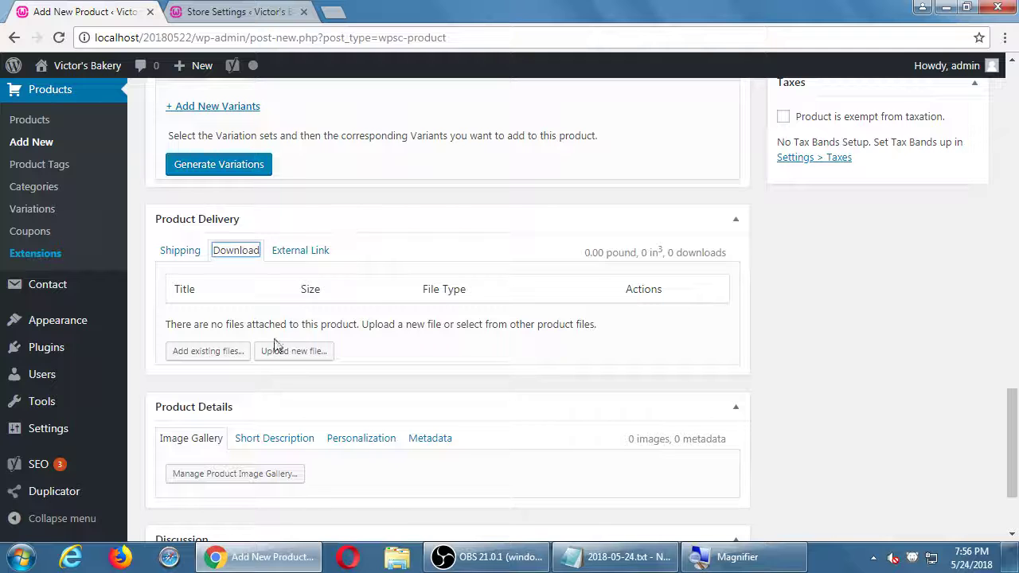
{"action": "left_click", "coordinate": [208, 351]}
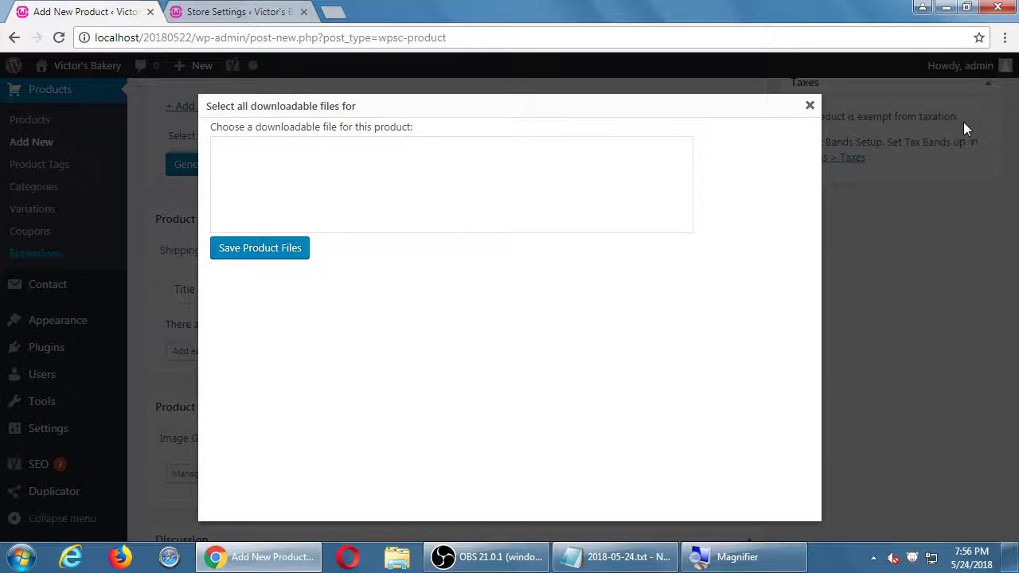
{"action": "left_click", "coordinate": [808, 105]}
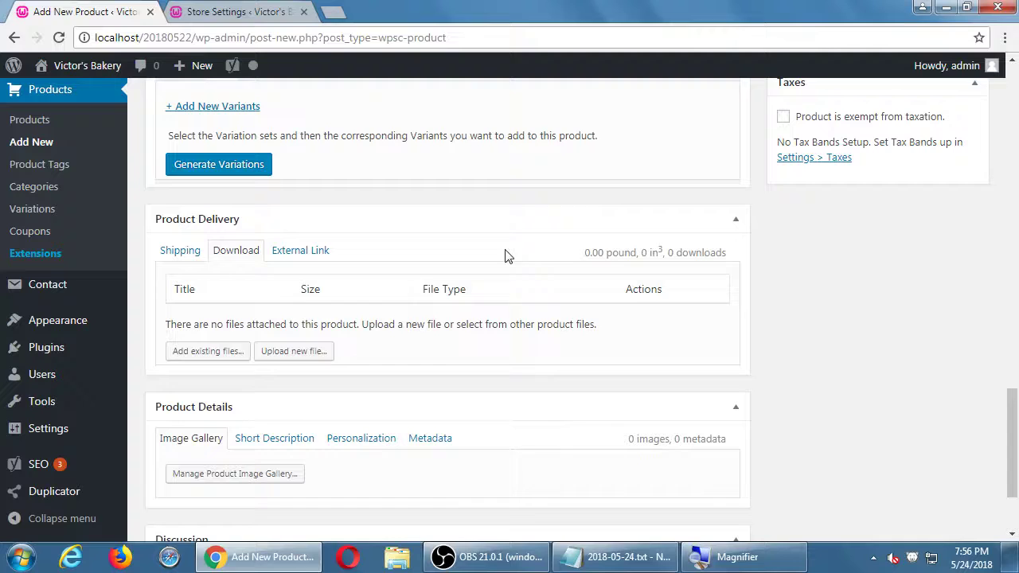
{"action": "left_click", "coordinate": [309, 351]}
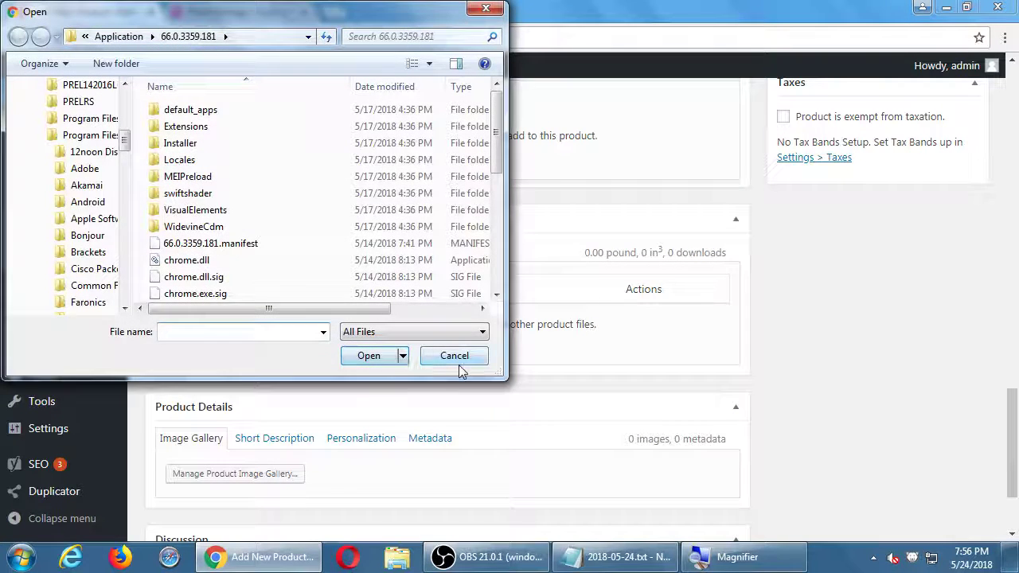
{"action": "left_click", "coordinate": [458, 360]}
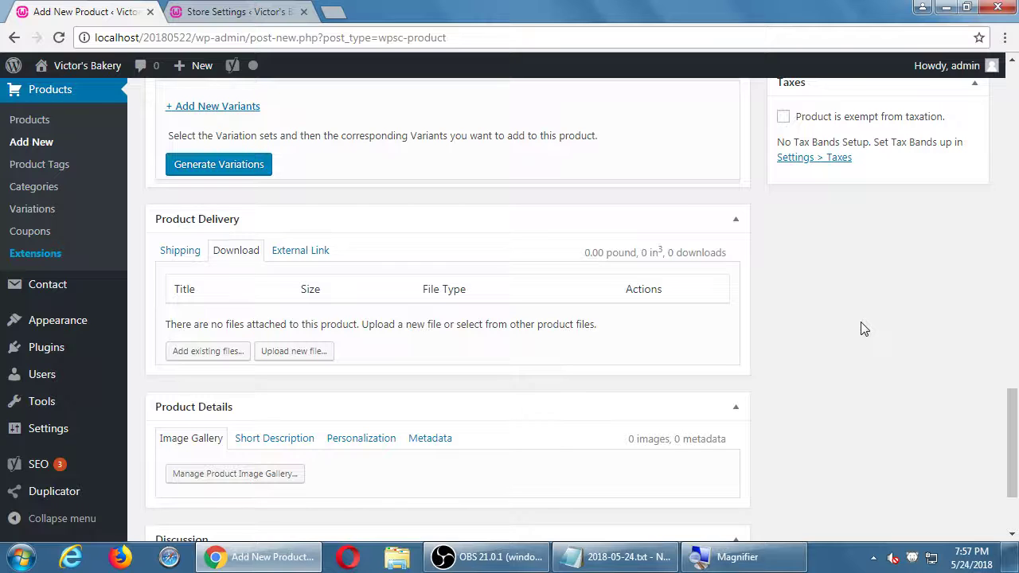
{"action": "left_click", "coordinate": [305, 253]}
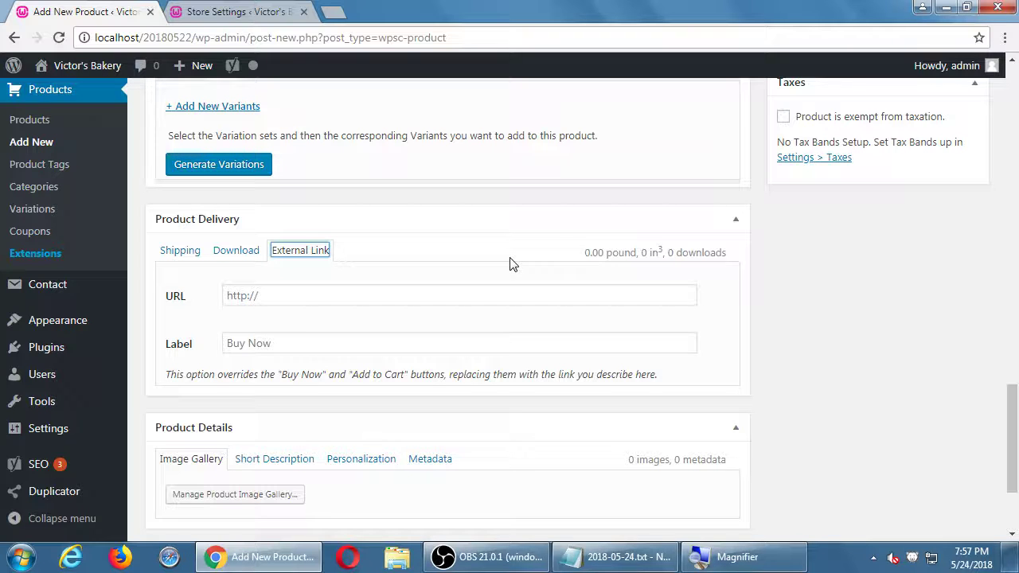
{"action": "key", "text": "Tab"}
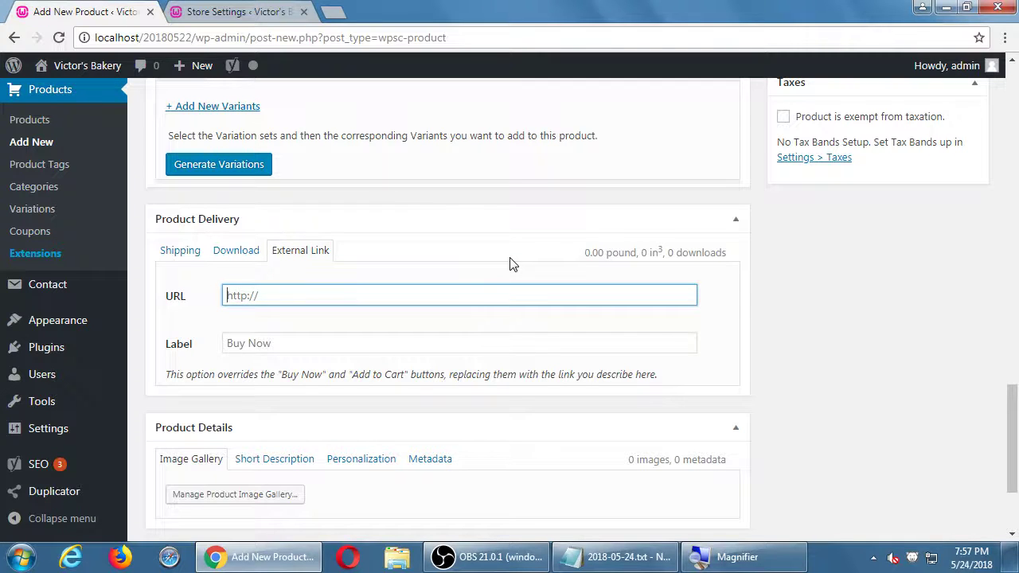
{"action": "type", "text": "http://amazon.com/kindle/my"}
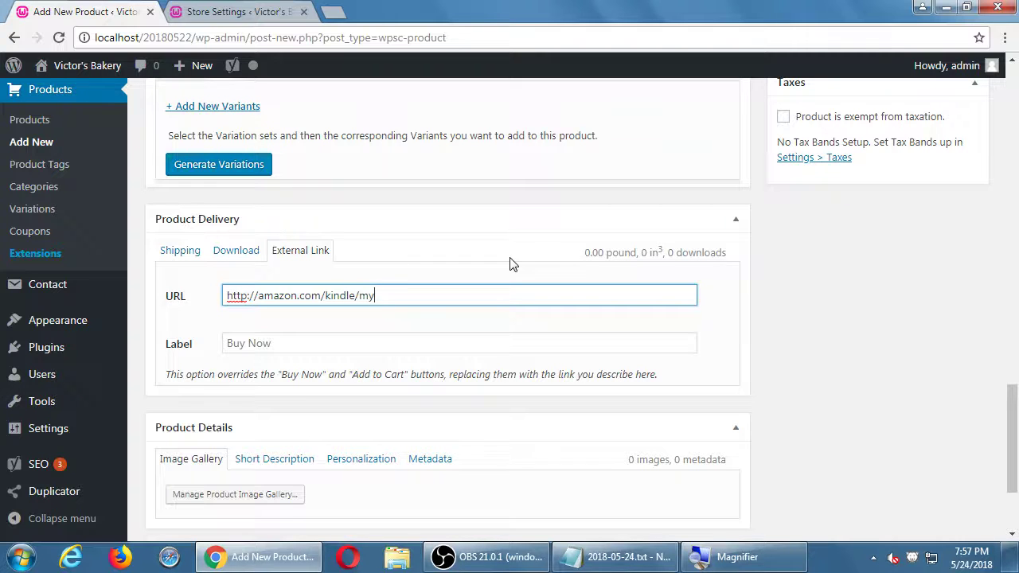
{"action": "type", "text": "book/lkjasdlkjaslkfd"}
{"action": "key", "text": "Tab"}
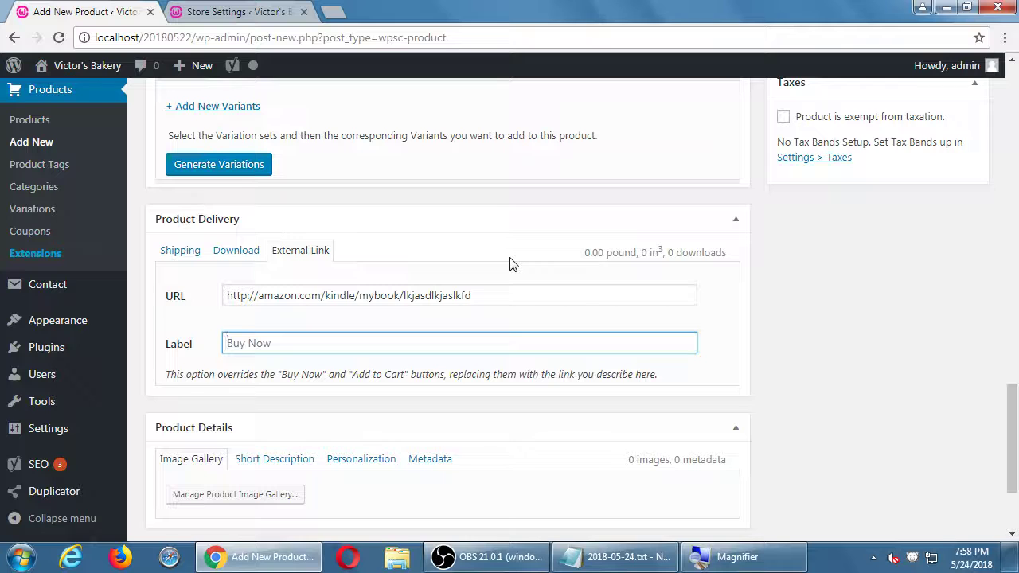
Step: Set the external link's label to "Get it on Amazon" and check the product's price
{"action": "type", "text": "Get it on Amazon"}
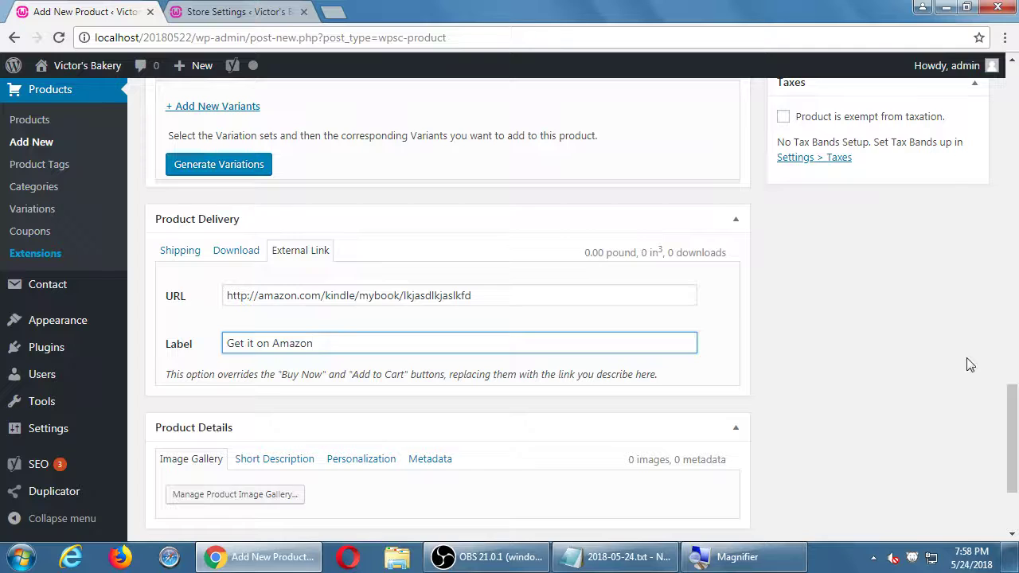
{"action": "scroll", "coordinate": [967, 361], "scroll_direction": "up", "scroll_amount": 6}
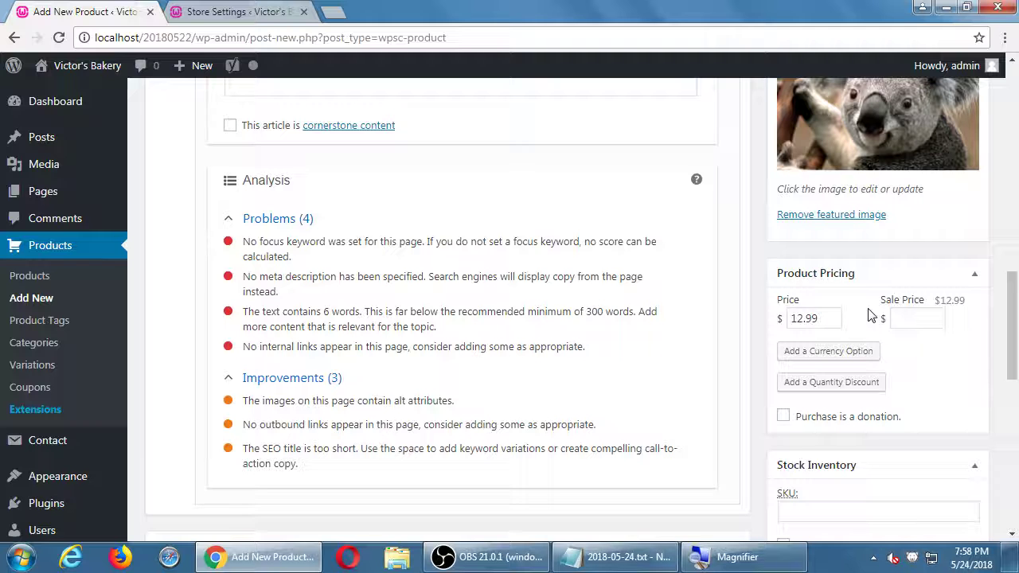
{"action": "left_click", "coordinate": [825, 315]}
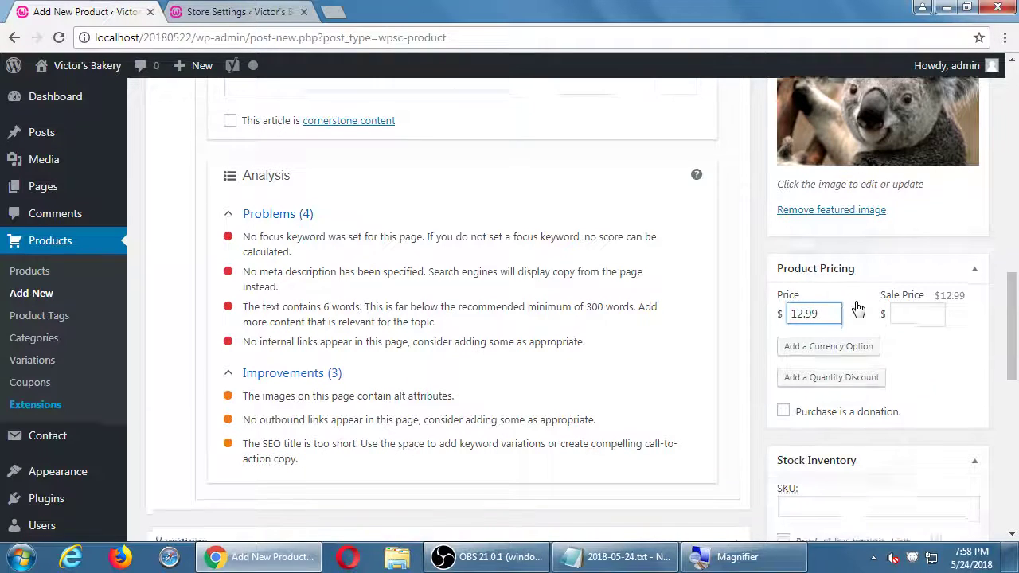
{"action": "scroll", "coordinate": [855, 309], "scroll_direction": "down", "scroll_amount": 5}
{"action": "scroll", "coordinate": [855, 309], "scroll_direction": "down", "scroll_amount": 1}
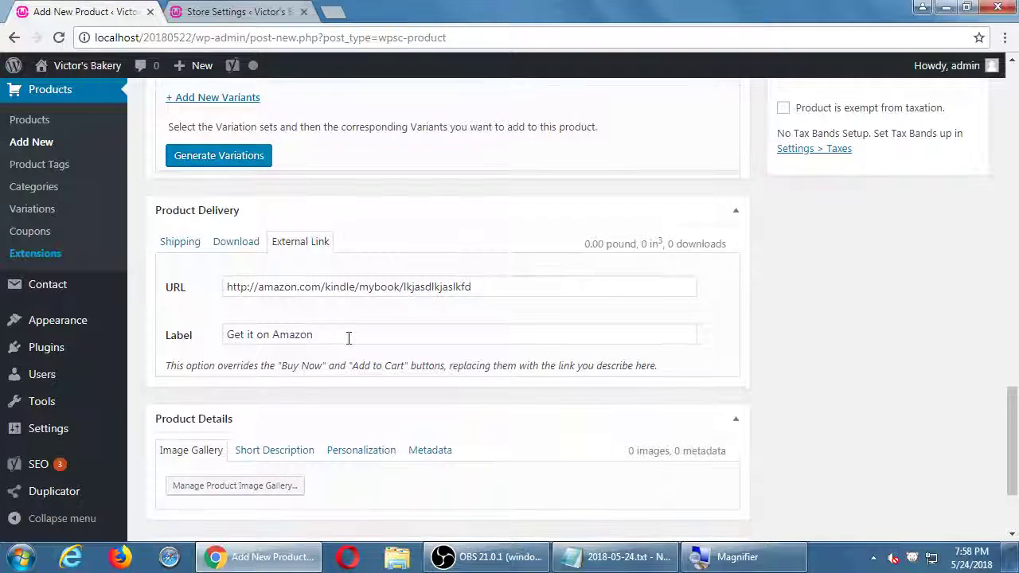
Step: Clear both the label and the URL of the product's external link
{"action": "left_click_drag", "start_coordinate": [348, 339], "coordinate": [137, 355]}
{"action": "key", "text": "BackSpace"}
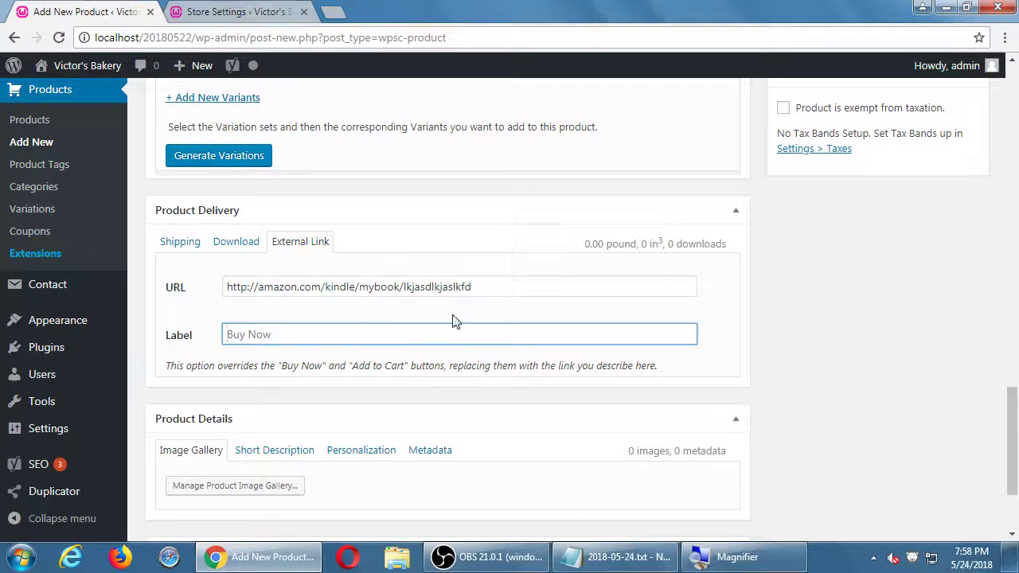
{"action": "left_click_drag", "start_coordinate": [501, 286], "coordinate": [100, 310]}
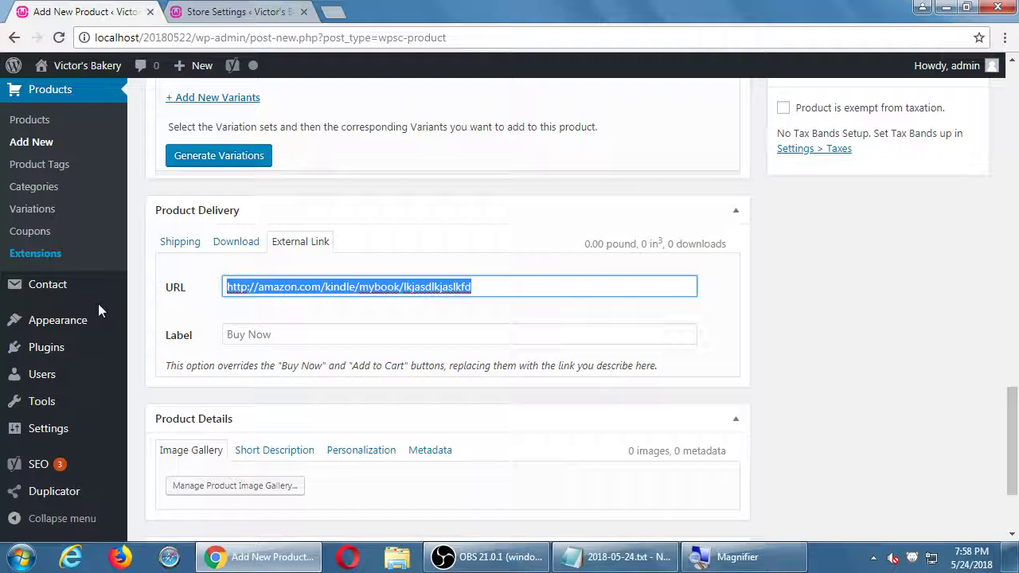
{"action": "key", "text": "BackSpace"}
{"action": "left_click", "coordinate": [855, 325]}
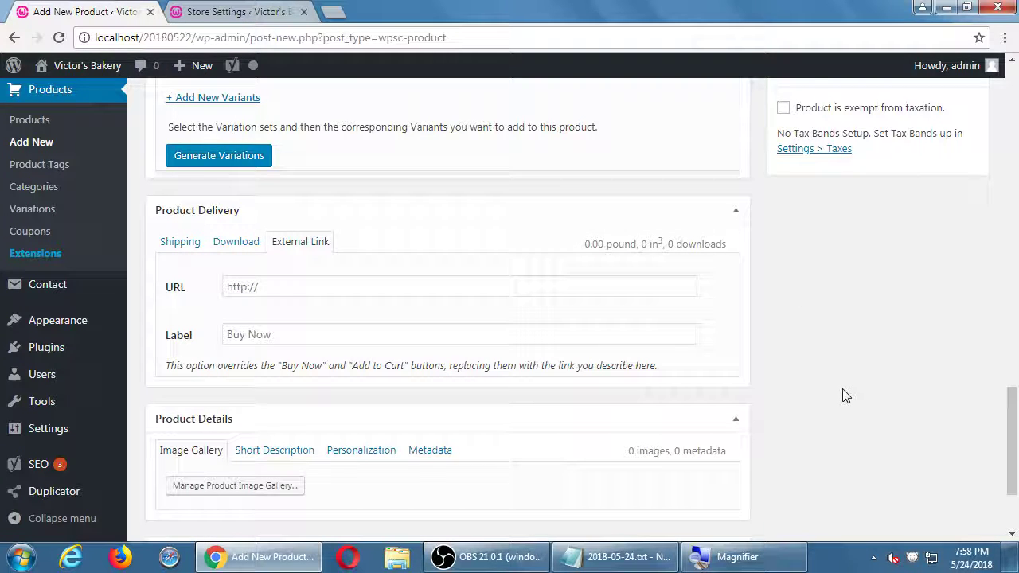
Step: Open the product image gallery manager and select the hydrangea and penguins images
{"action": "scroll", "coordinate": [846, 396], "scroll_direction": "down", "scroll_amount": 1}
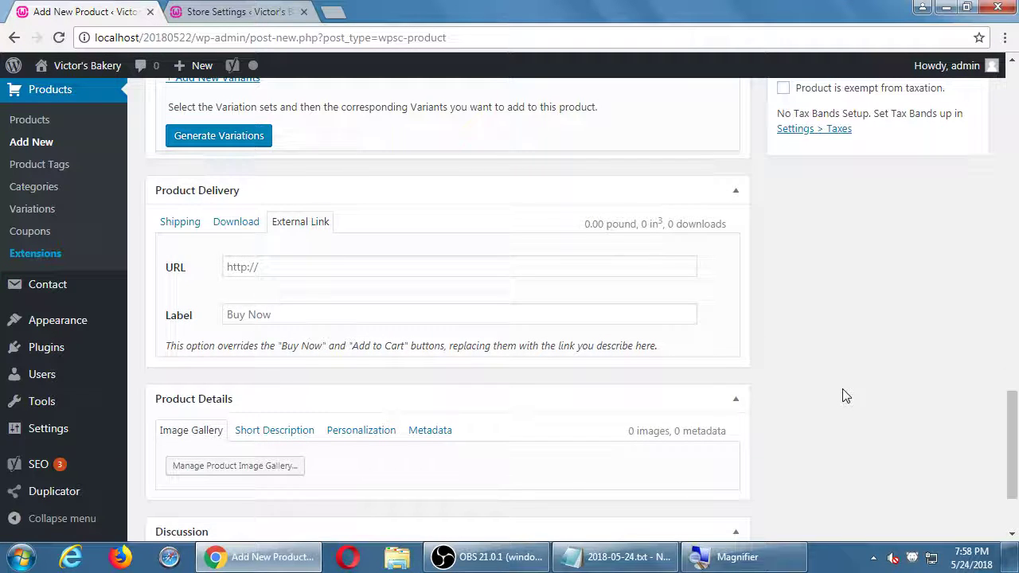
{"action": "scroll", "coordinate": [845, 395], "scroll_direction": "down", "scroll_amount": 3}
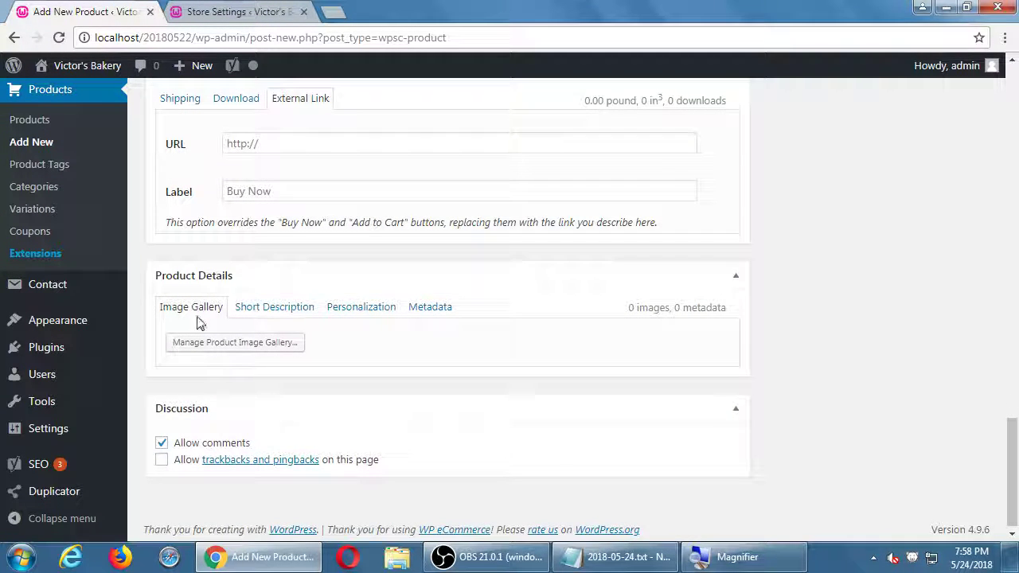
{"action": "left_click", "coordinate": [215, 344]}
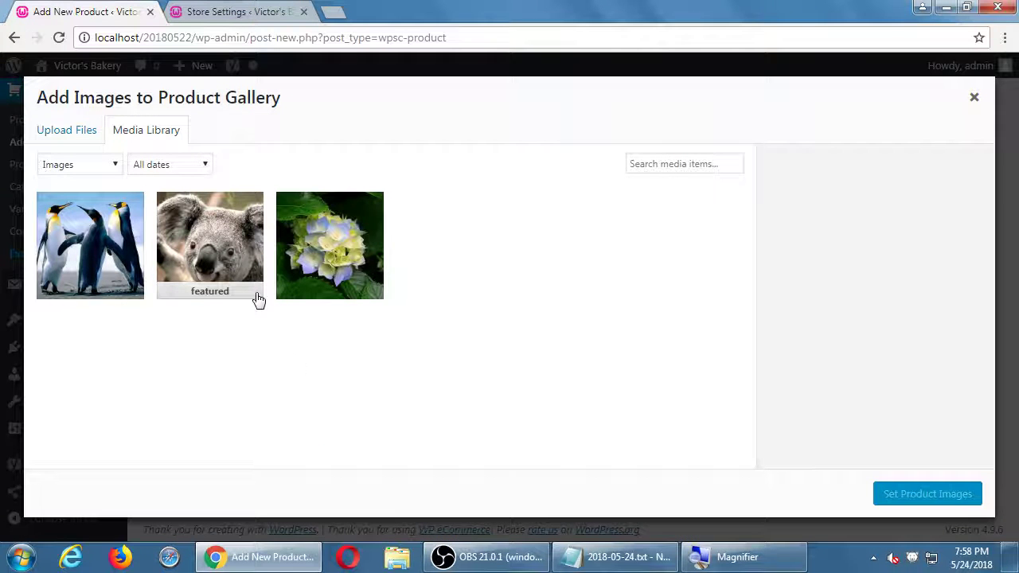
{"action": "left_click", "coordinate": [283, 270]}
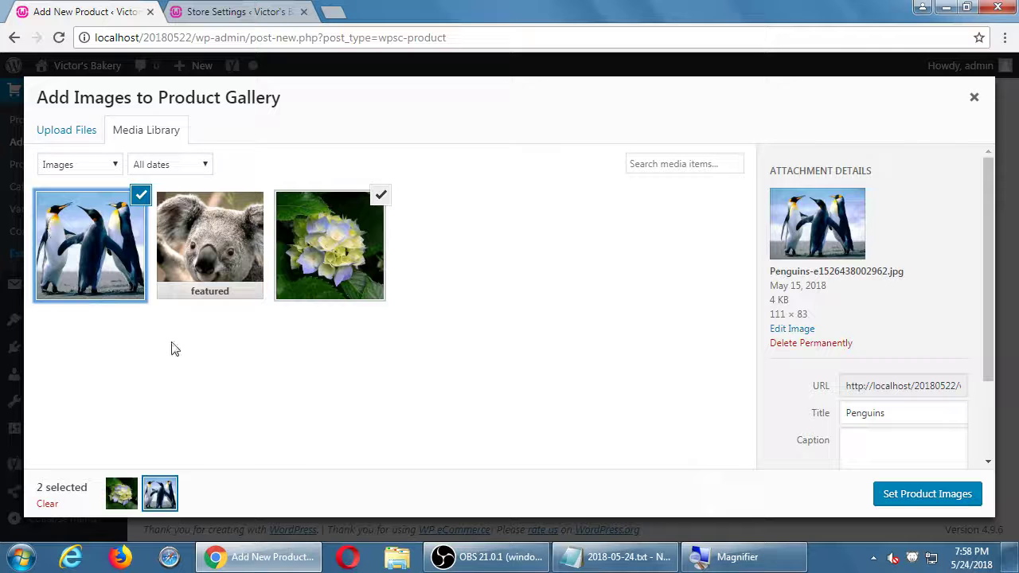
{"action": "left_click", "coordinate": [330, 256]}
{"action": "left_click", "coordinate": [121, 231]}
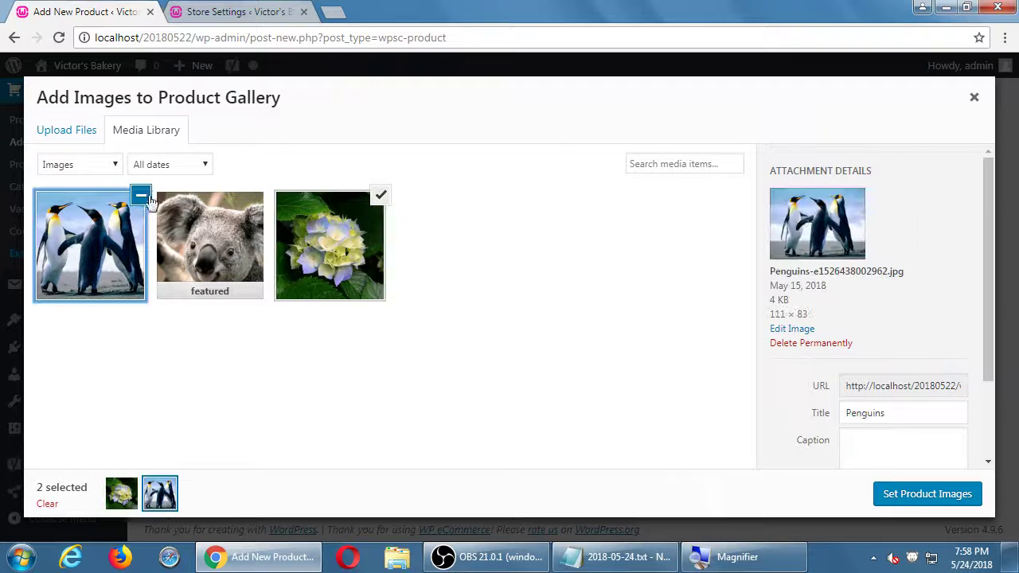
Step: Change the gallery selection to only the koala image, and close the gallery manager without setting product images
{"action": "left_click", "coordinate": [227, 235]}
{"action": "left_click", "coordinate": [381, 195]}
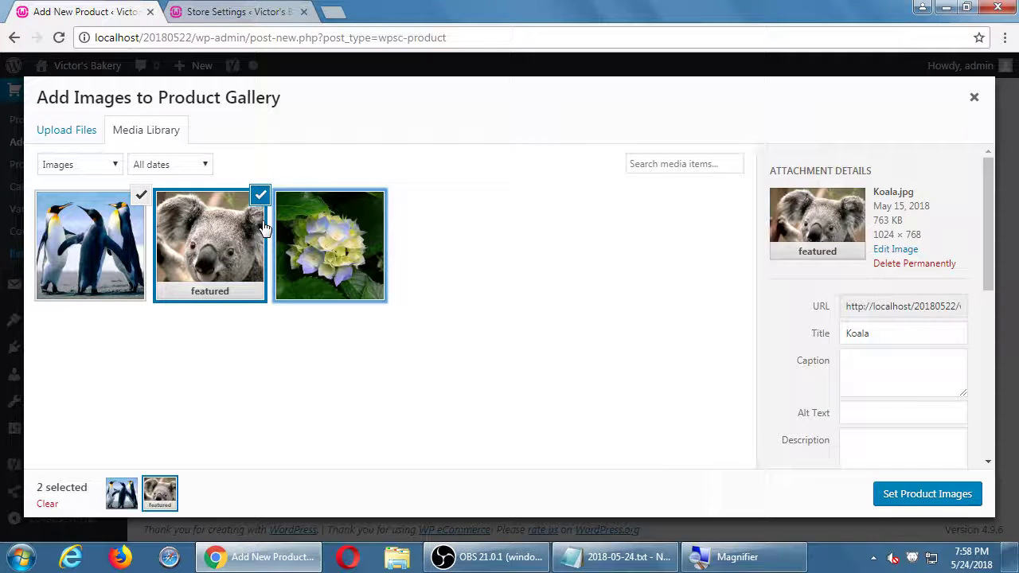
{"action": "left_click", "coordinate": [141, 195]}
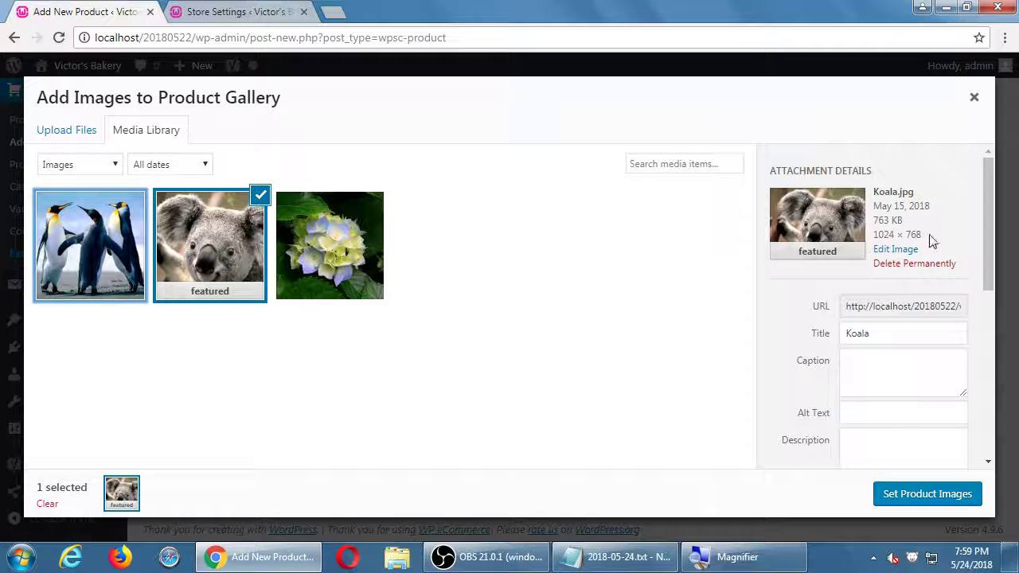
{"action": "left_click", "coordinate": [973, 97]}
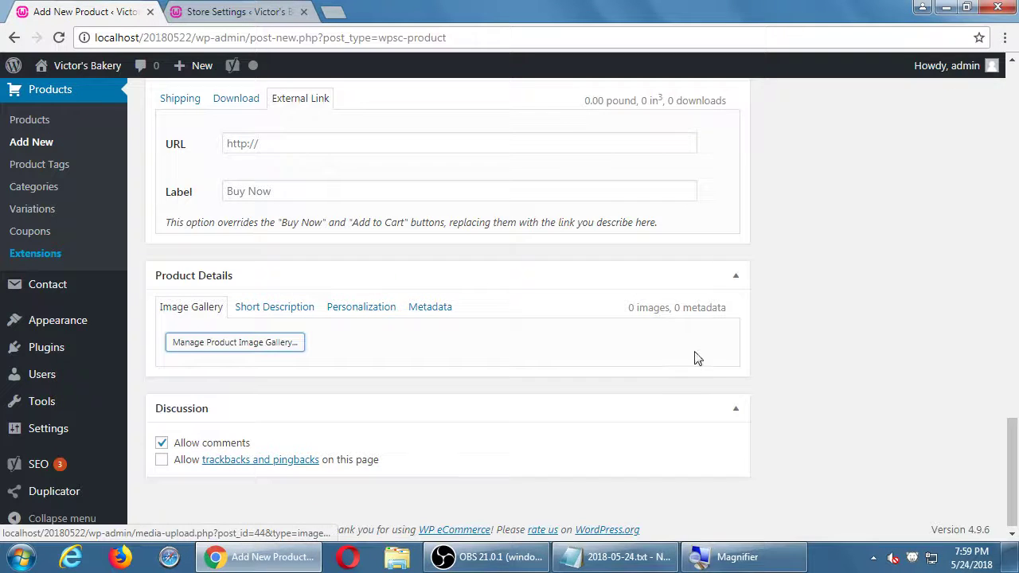
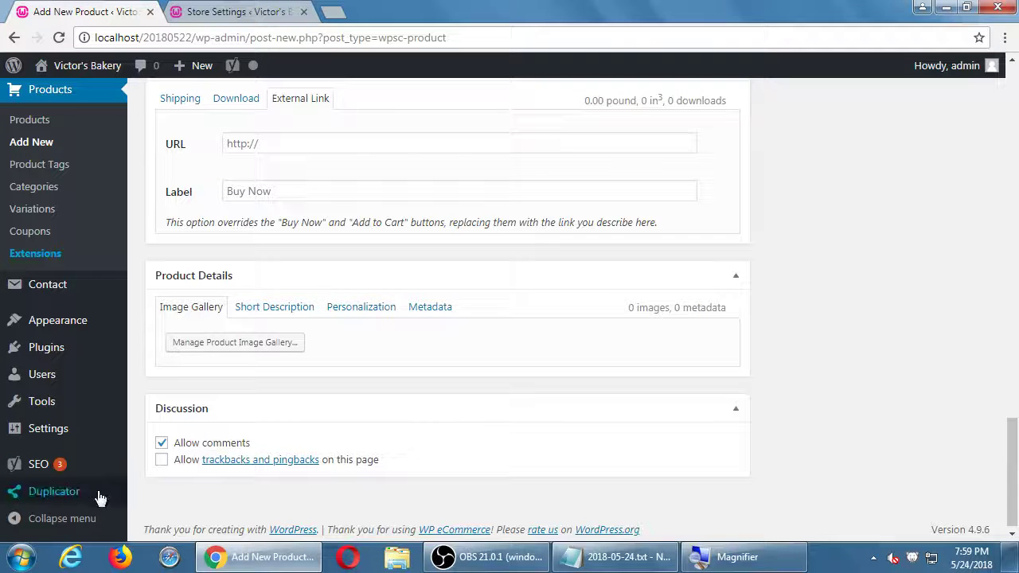
Step: Switch to the 2018-05-24.txt notes in Notepad and start a new entry at the end reading "Optimized images: "
{"action": "mouse_move", "coordinate": [89, 496]}
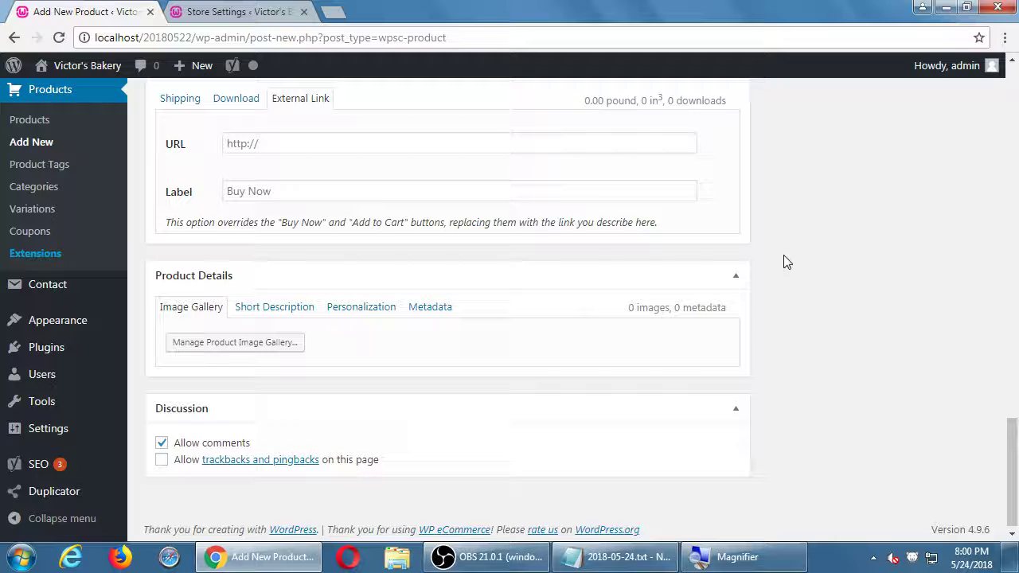
{"action": "left_click", "coordinate": [636, 560]}
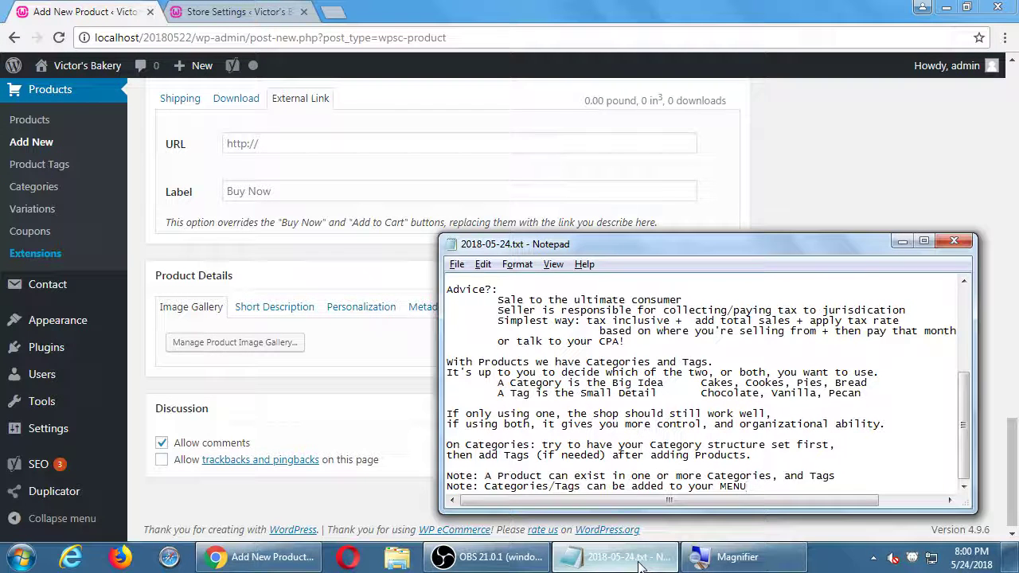
{"action": "key", "text": "Return"}
{"action": "key", "text": "Return"}
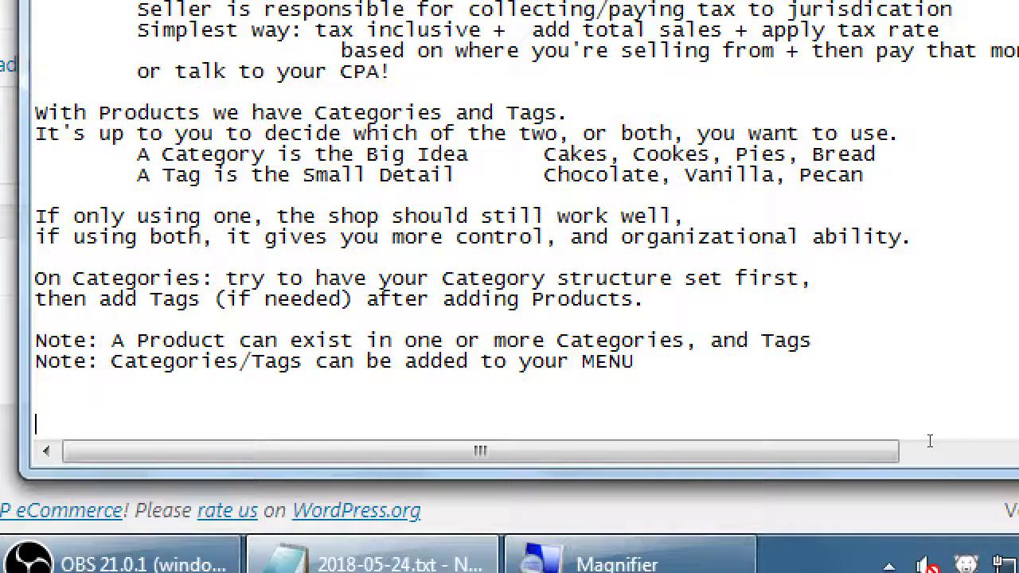
{"action": "type", "text": "1,2"}
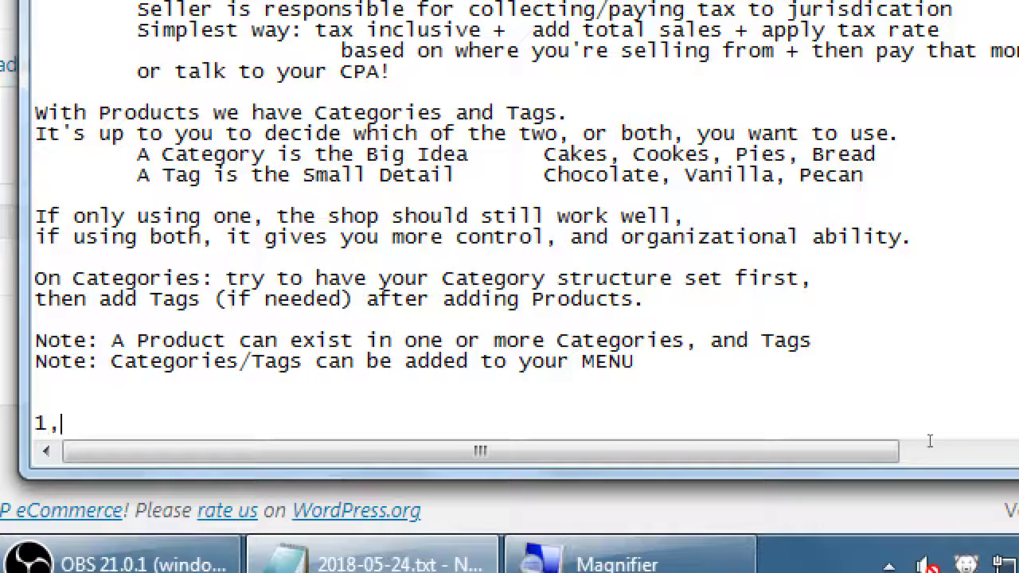
{"action": "key", "text": "BackSpace"}
{"action": "key", "text": "BackSpace"}
{"action": "key", "text": "BackSpace"}
{"action": "type", "text": "Optimized images: "}
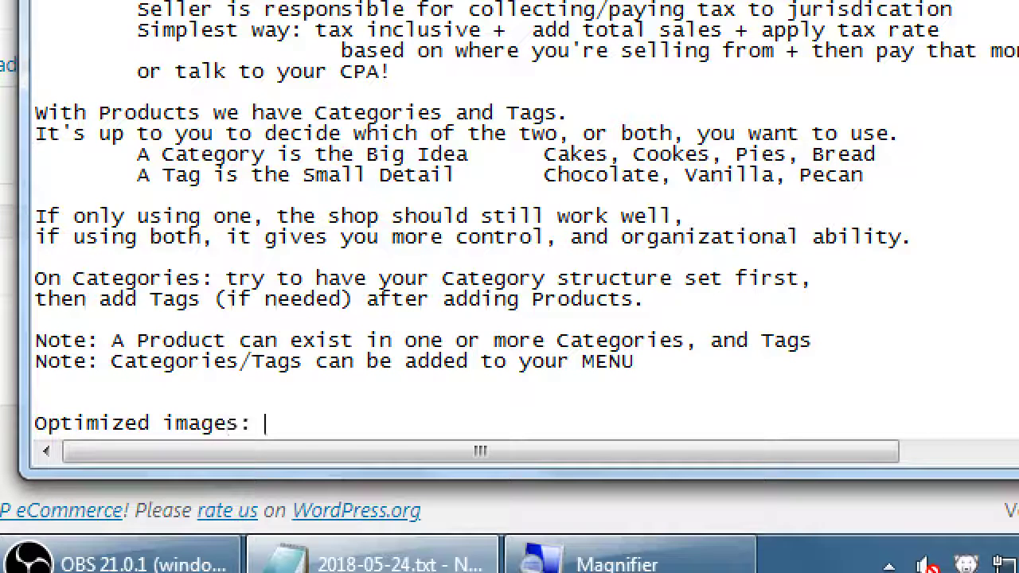
Step: Continue the optimized images note with "Dimensions 1,920"
{"action": "type", "text": "Di"}
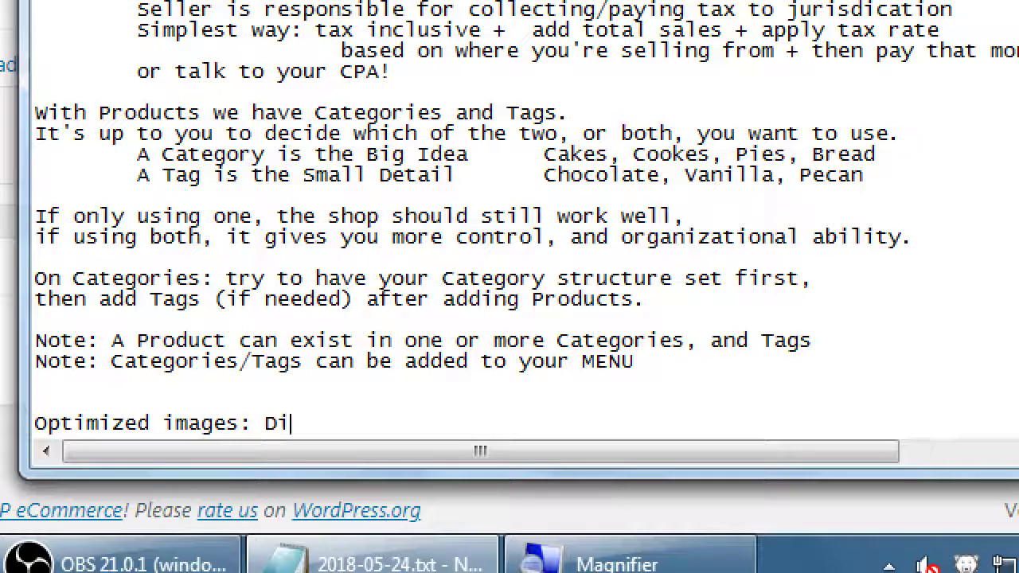
{"action": "type", "text": "mensions 1,8"}
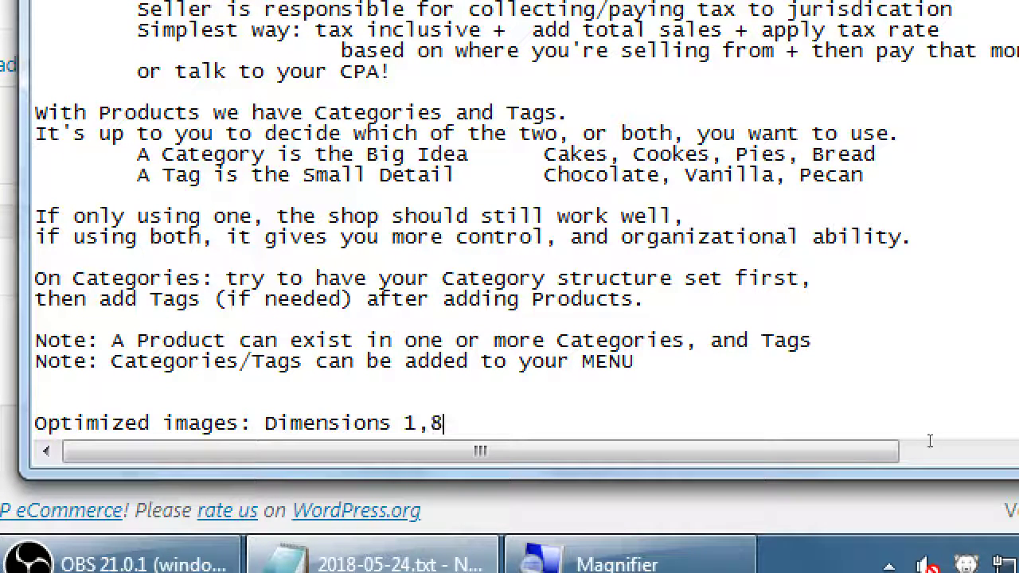
{"action": "key", "text": "BackSpace"}
{"action": "type", "text": "2"}
{"action": "key", "text": "BackSpace"}
{"action": "type", "text": "920"}
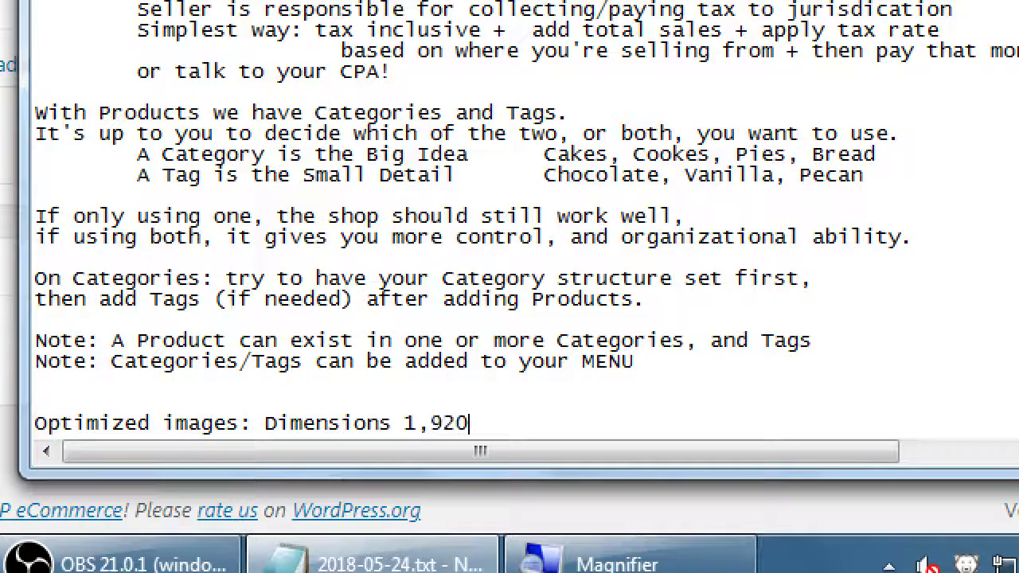
Step: Complete the optimized images note with "at longest and file size under 300kb"
{"action": "type", "text": " at longest and "}
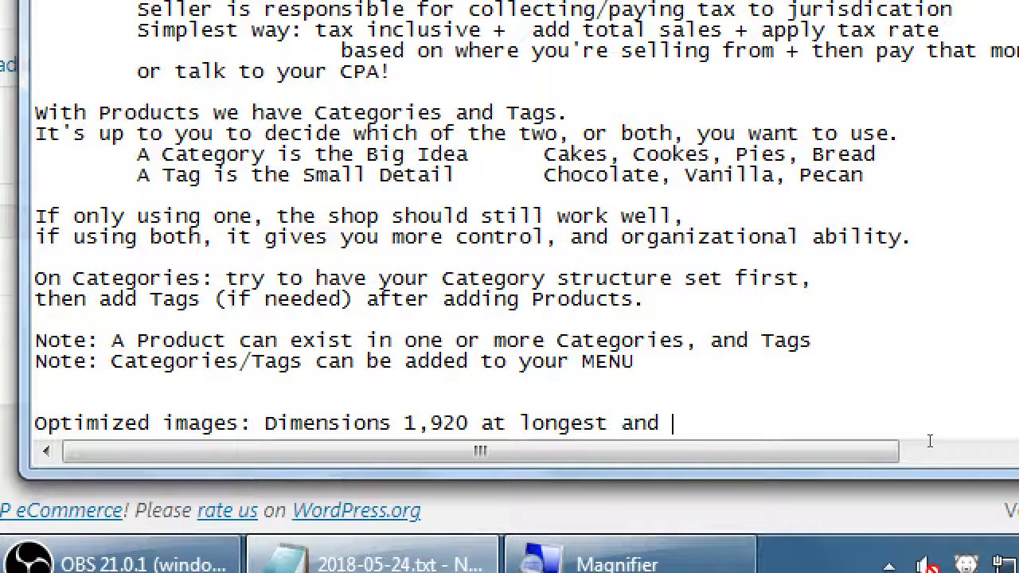
{"action": "type", "text": "file si"}
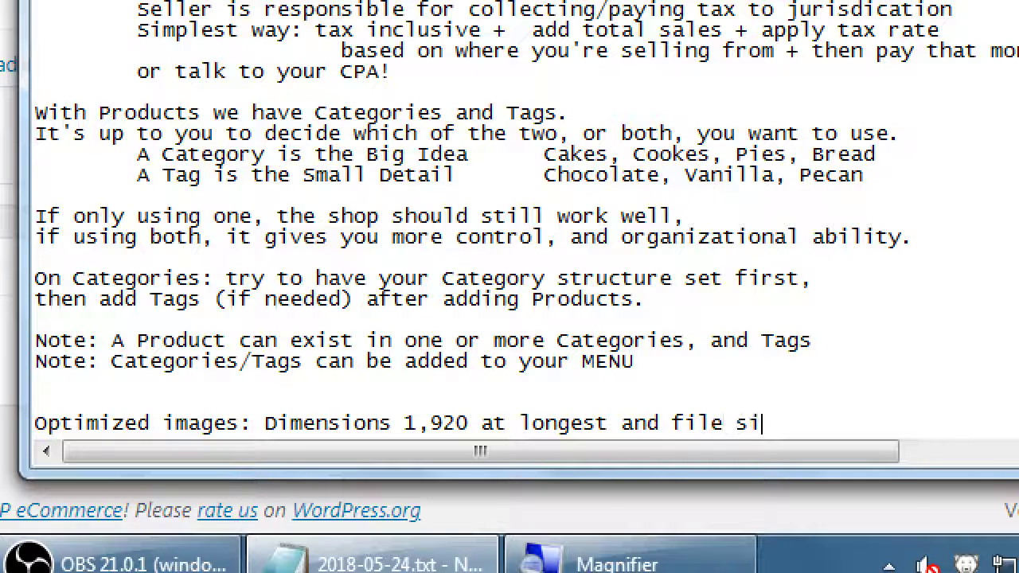
{"action": "type", "text": "ze under "}
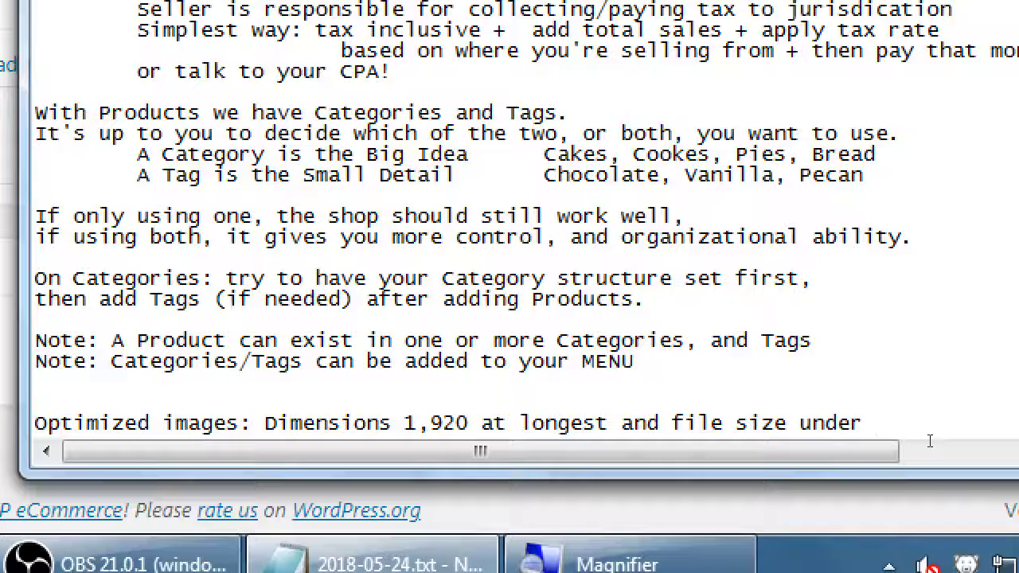
{"action": "type", "text": "3"}
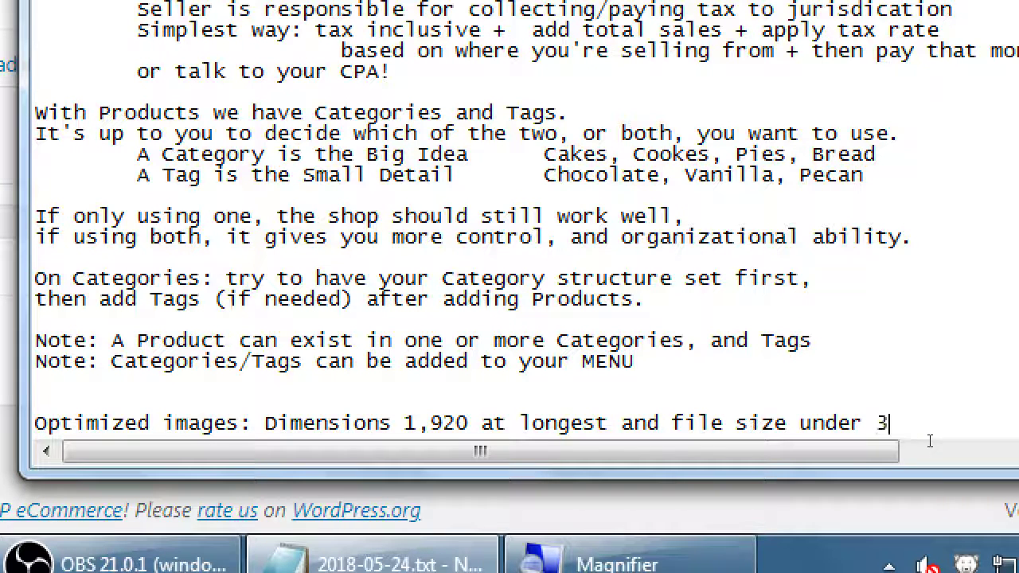
{"action": "type", "text": "00kb"}
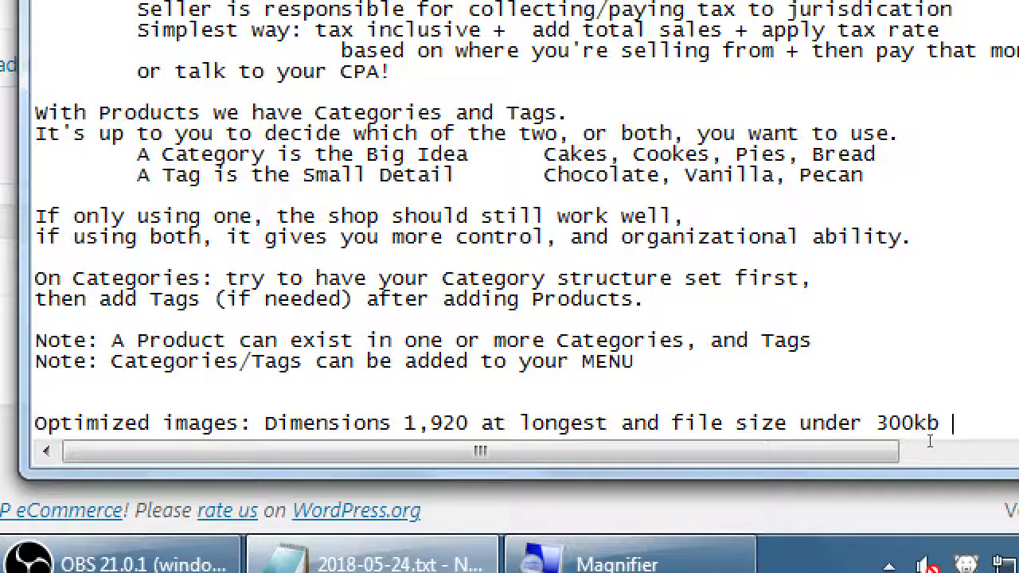
{"action": "key", "text": "BackSpace"}
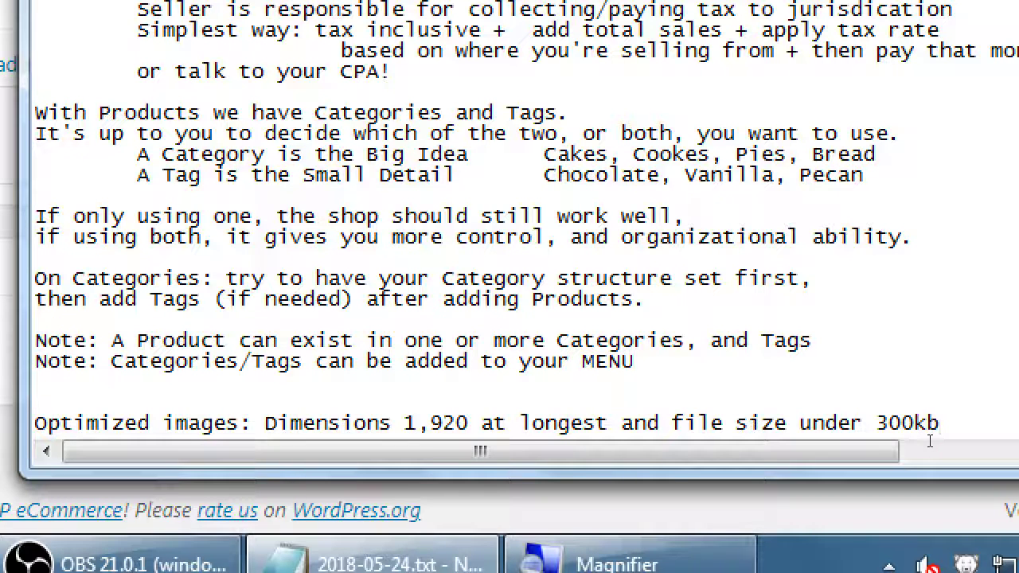
Step: Highlight the 300kb file size and then the 1,920 dimension in the optimized images note
{"action": "key", "text": "ctrl+shift+Left"}
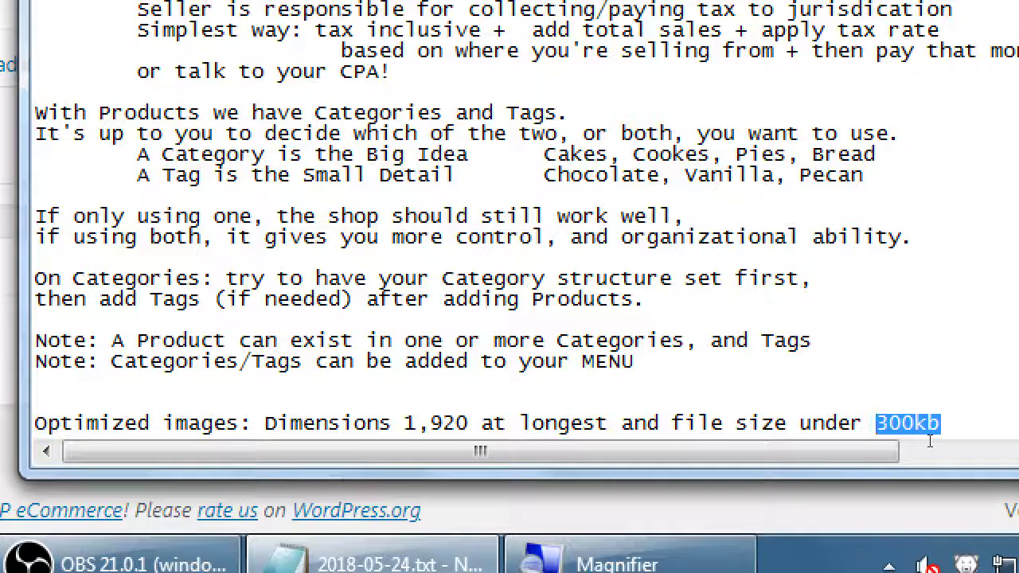
{"action": "key", "text": "Left"}
{"action": "key", "text": "Left"}
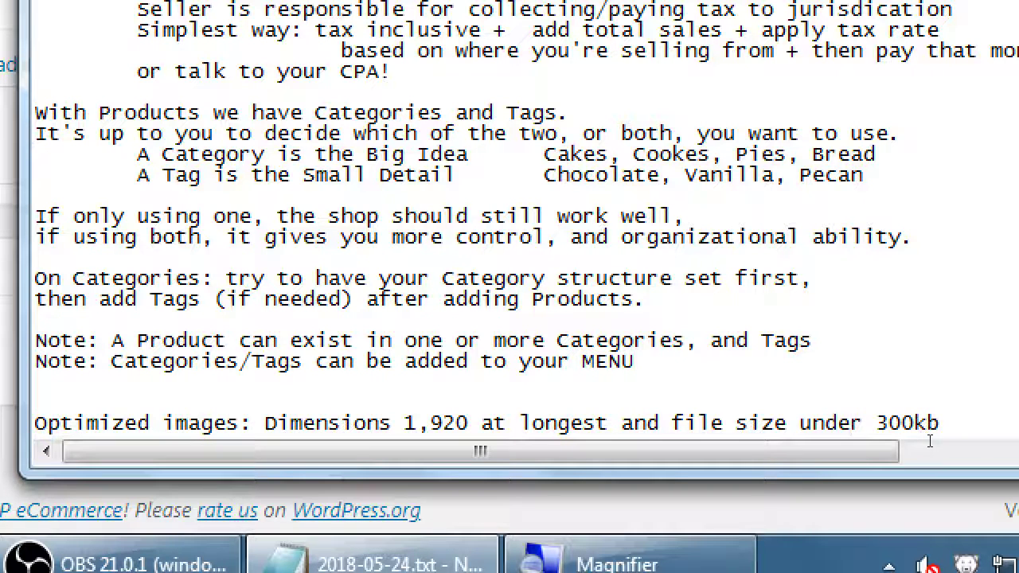
{"action": "key", "text": "ctrl+Left"}
{"action": "key", "text": "ctrl+Left"}
{"action": "key", "text": "ctrl+Left"}
{"action": "key", "text": "ctrl+Left"}
{"action": "key", "text": "ctrl+Left"}
{"action": "key", "text": "ctrl+Left"}
{"action": "key", "text": "Left"}
{"action": "key", "text": "ctrl+shift+Left"}
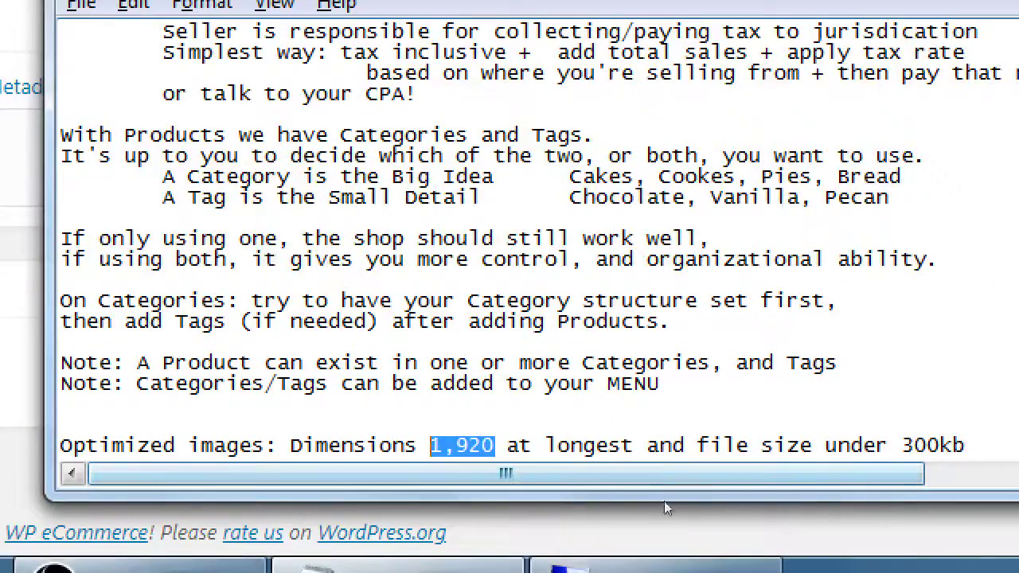
{"action": "left_click", "coordinate": [667, 508]}
{"action": "left_click", "coordinate": [632, 491]}
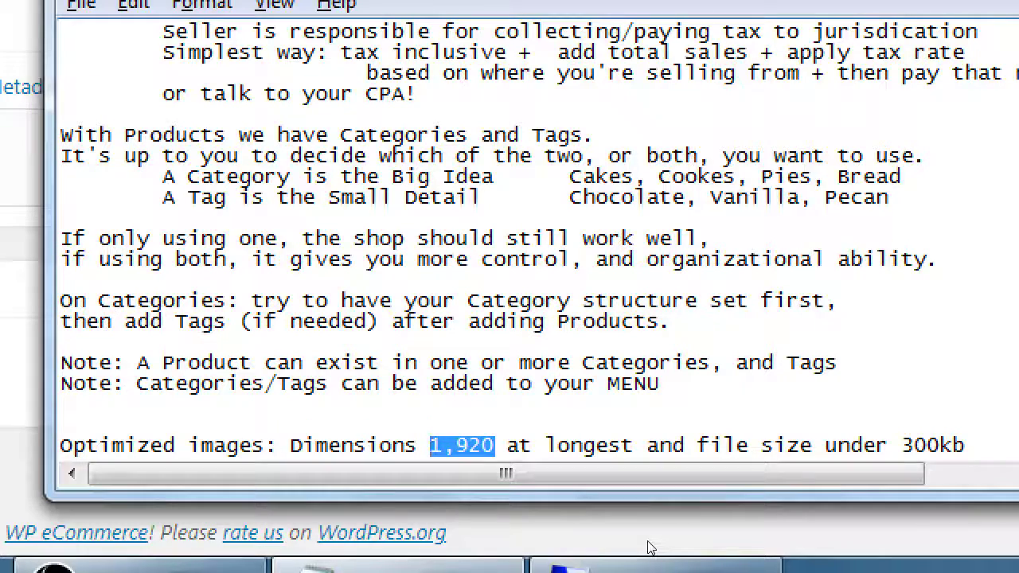
{"action": "key", "text": "super+minus"}
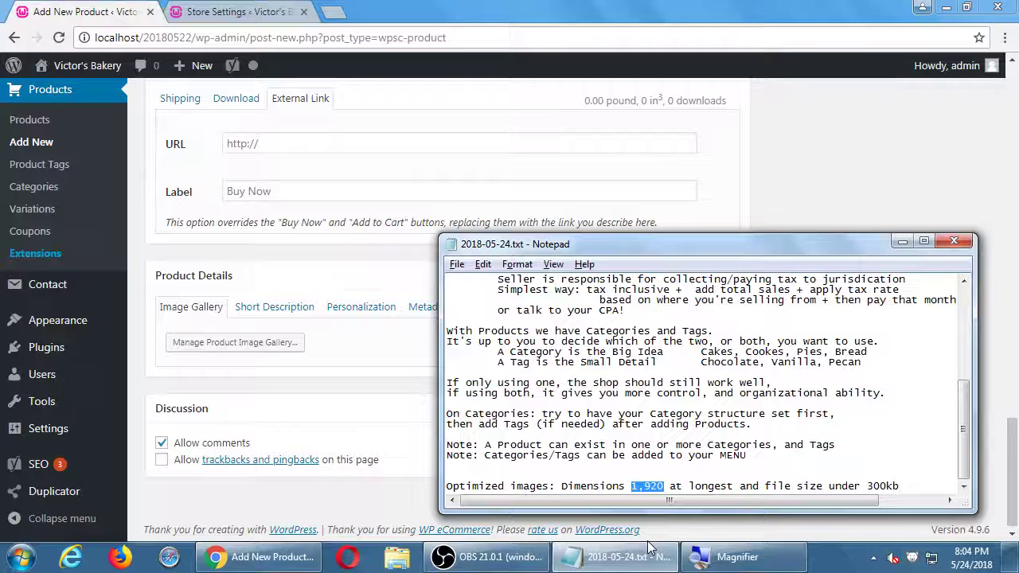
Step: Put the notes away, view the Product Categories page in a separate browser tab, and return to the new product page
{"action": "key", "text": "super+Down"}
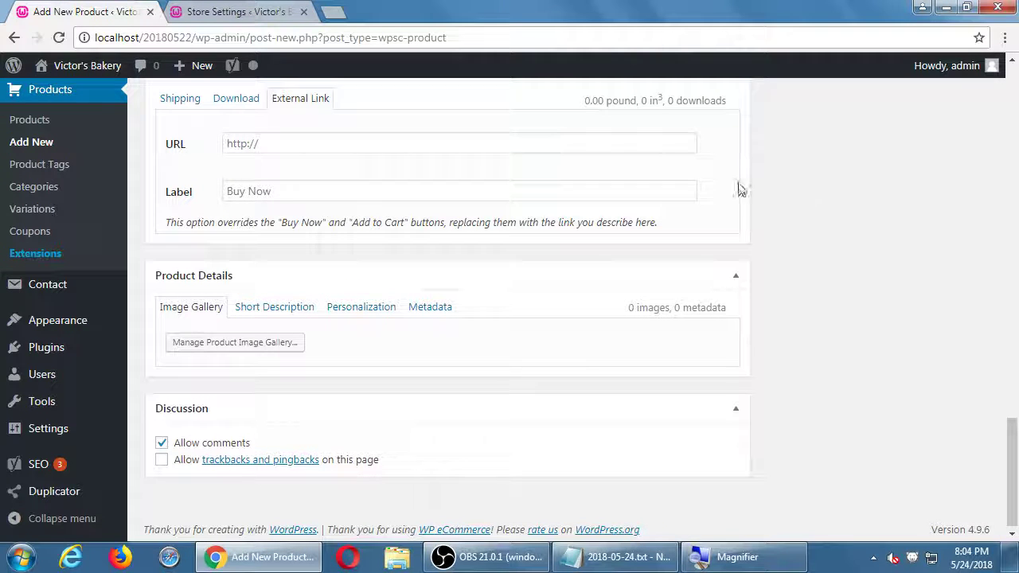
{"action": "mouse_move", "coordinate": [50, 328]}
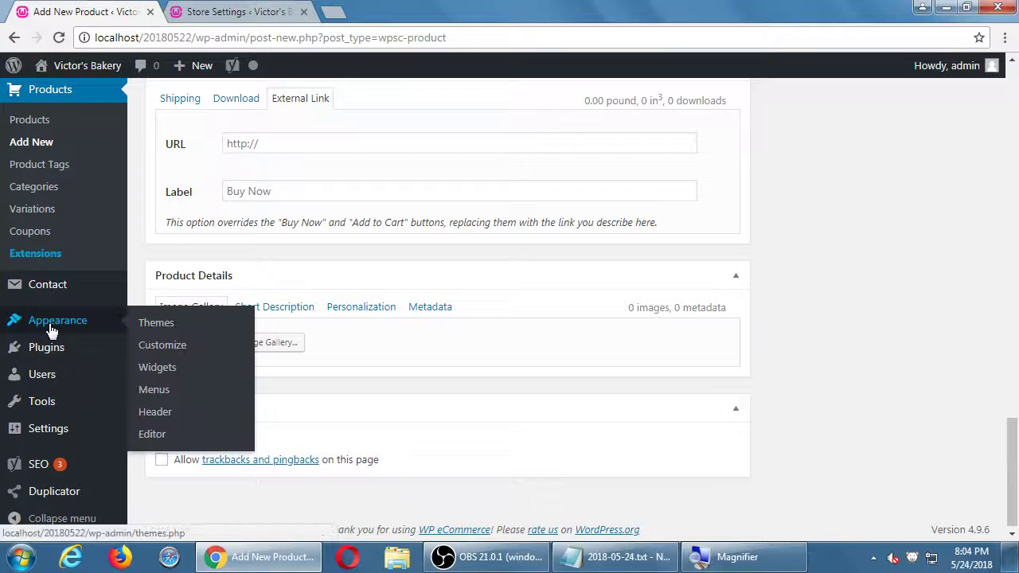
{"action": "key", "text": "super+plus"}
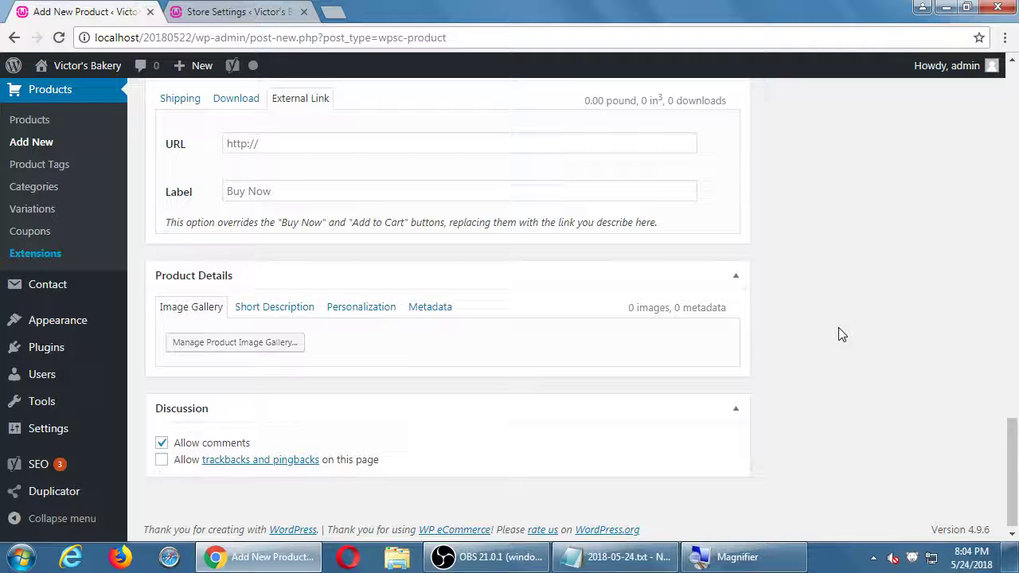
{"action": "middle_click", "coordinate": [52, 189]}
{"action": "left_click", "coordinate": [382, 11]}
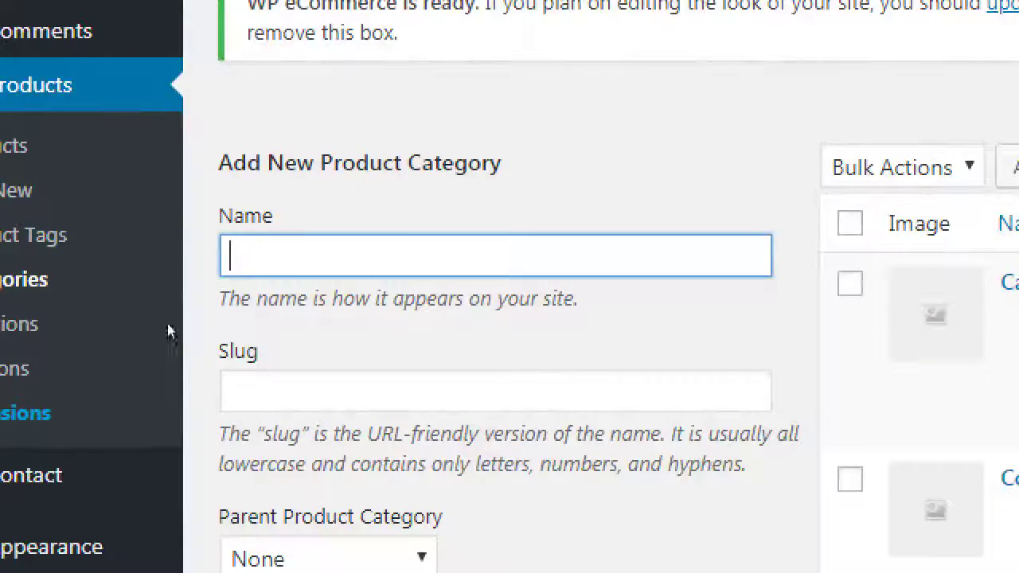
{"action": "key", "text": "Tab"}
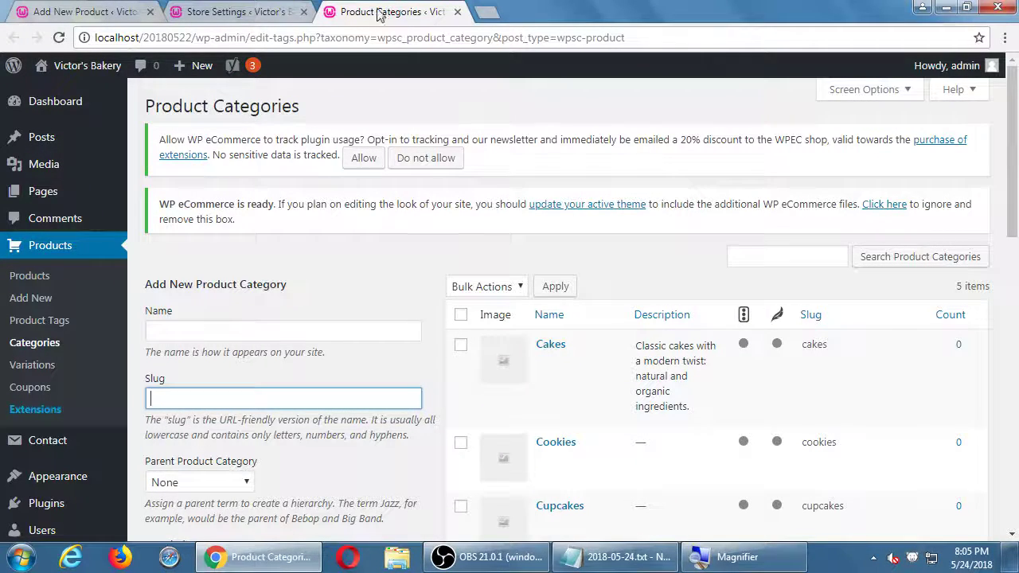
{"action": "left_click", "coordinate": [83, 11]}
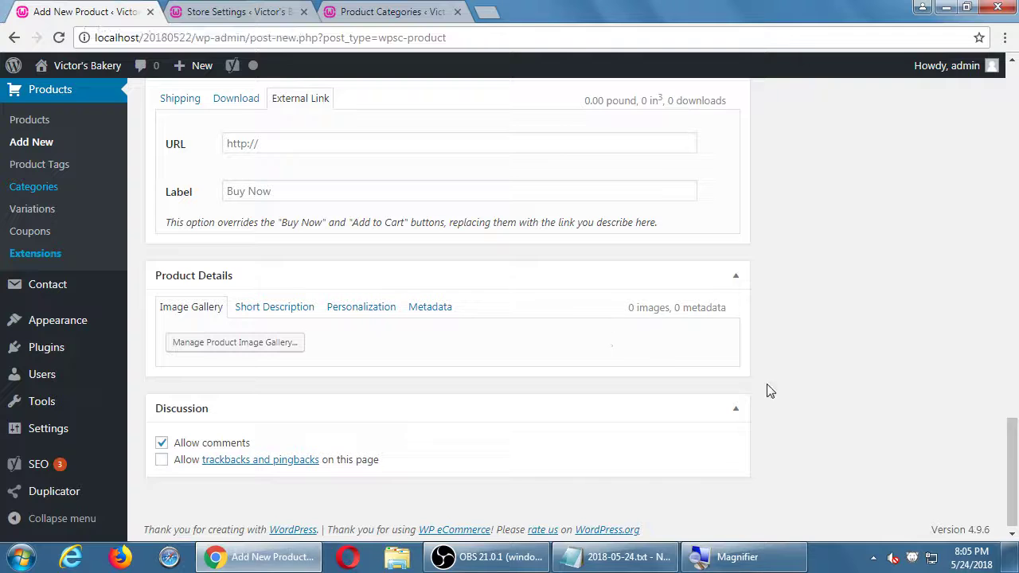
Step: Enter "This is the short description" plus some filler text as the product's short description, with "<div>stuff</div>" on a second line
{"action": "left_click", "coordinate": [274, 309]}
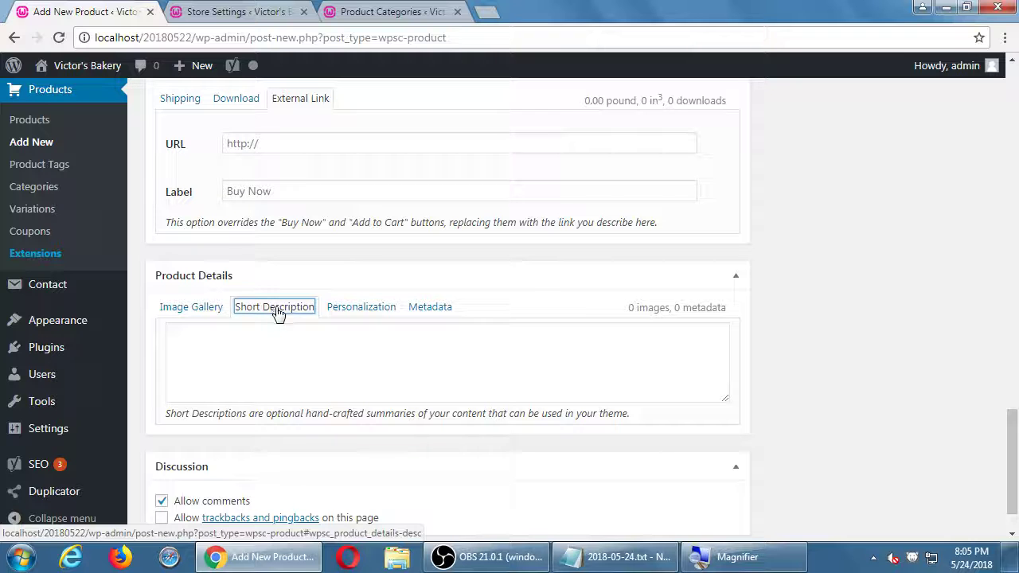
{"action": "left_click", "coordinate": [302, 348]}
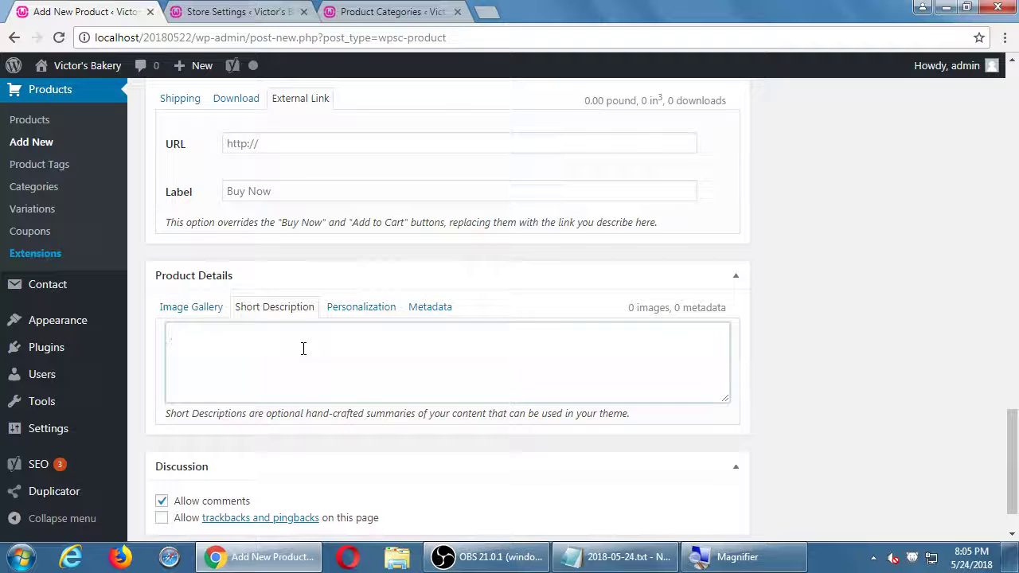
{"action": "type", "text": "This is the short description"}
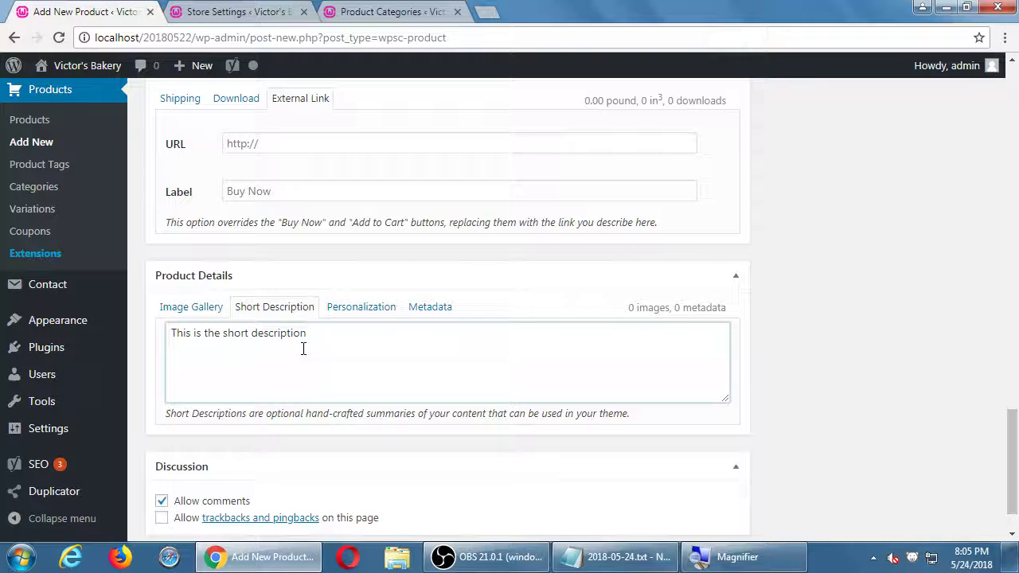
{"action": "type", "text": ", ..c cx., cxv"}
{"action": "type", "text": "kj kjk"}
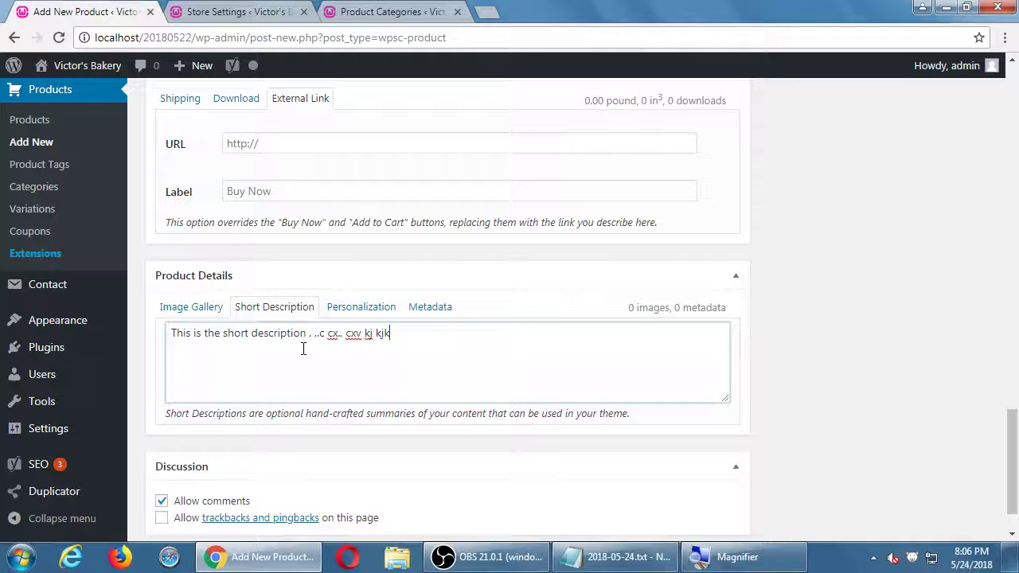
{"action": "key", "text": "Return"}
{"action": "type", "text": "<div>stuff</div>"}
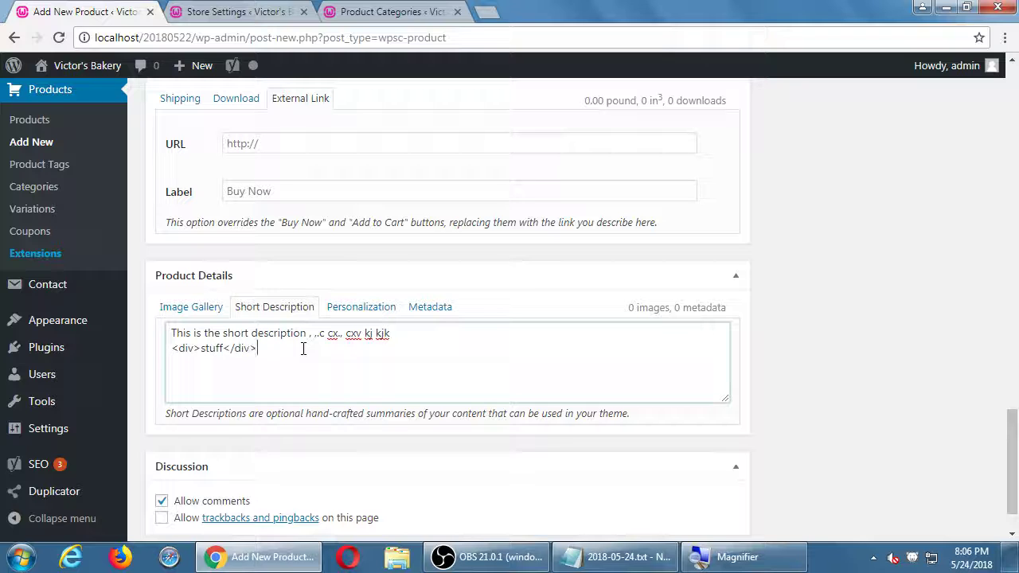
Step: Add the attribute style="background-color: red;" to the opening div tag in the short description
{"action": "key", "text": "Left"}
{"action": "key", "text": "Left"}
{"action": "key", "text": "Left"}
{"action": "key", "text": "Left"}
{"action": "key", "text": "Left"}
{"action": "key", "text": "Left"}
{"action": "key", "text": "Left"}
{"action": "key", "text": "Left"}
{"action": "key", "text": "Left"}
{"action": "key", "text": "Left"}
{"action": "key", "text": "Left"}
{"action": "key", "text": "Left"}
{"action": "key", "text": "Left"}
{"action": "type", "text": "style"}
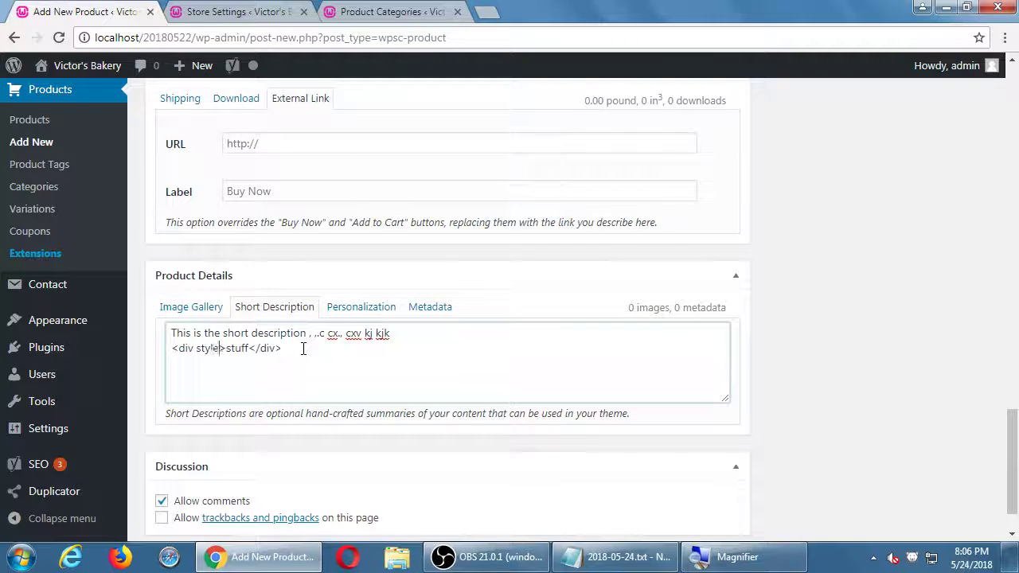
{"action": "type", "text": "=\"back\""}
{"action": "key", "text": "Left"}
{"action": "type", "text": "back"}
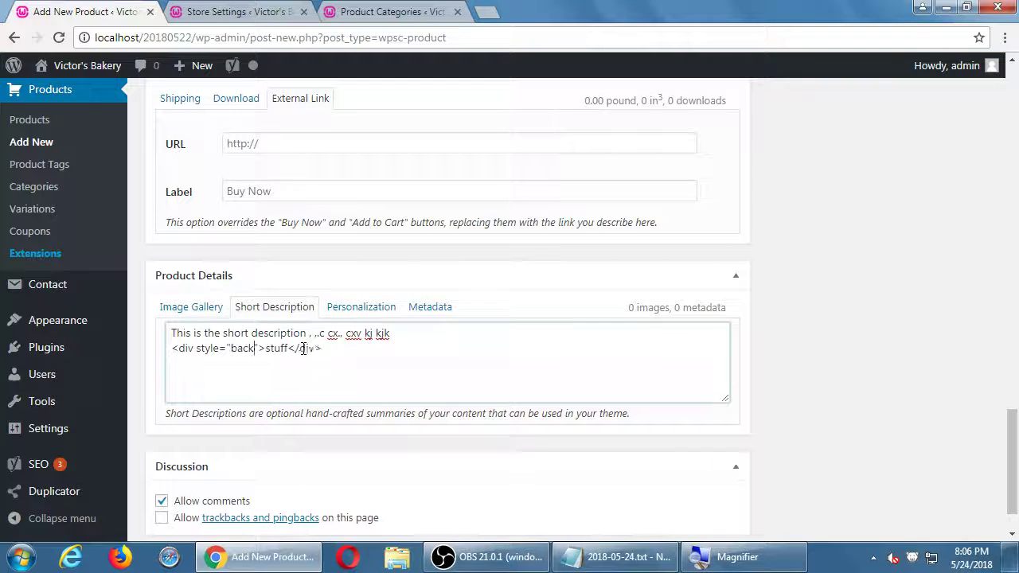
{"action": "type", "text": "ground-color: r"}
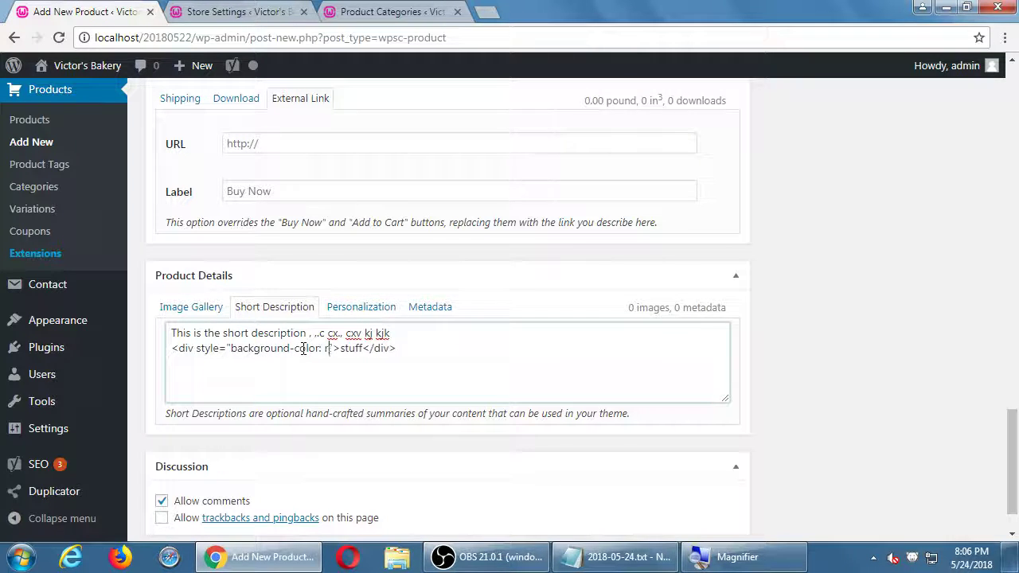
{"action": "type", "text": "ed;"}
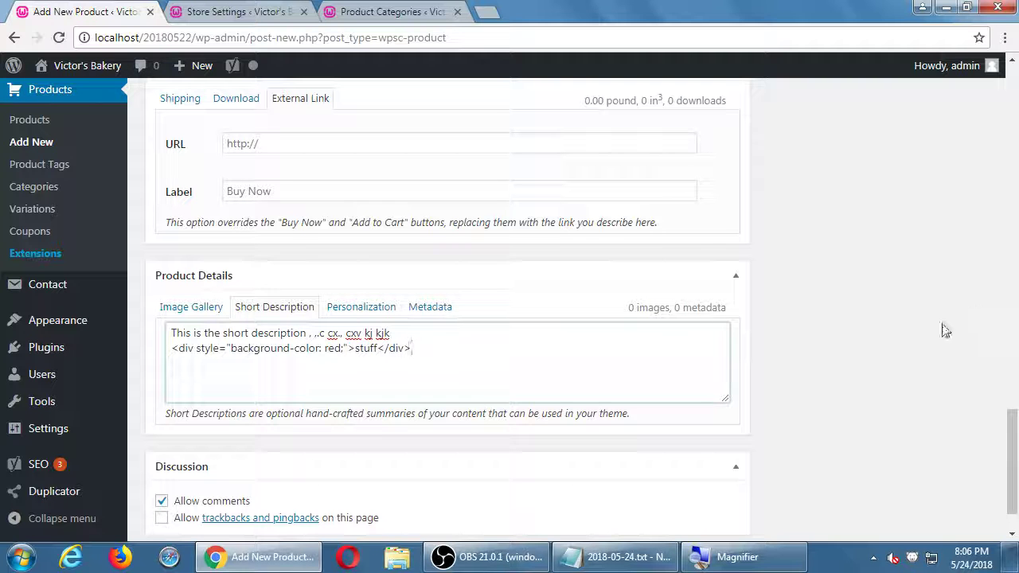
Step: Enable both personalization options, letting users leave a message and upload images on the single product page
{"action": "scroll", "coordinate": [947, 330], "scroll_direction": "down", "scroll_amount": 1}
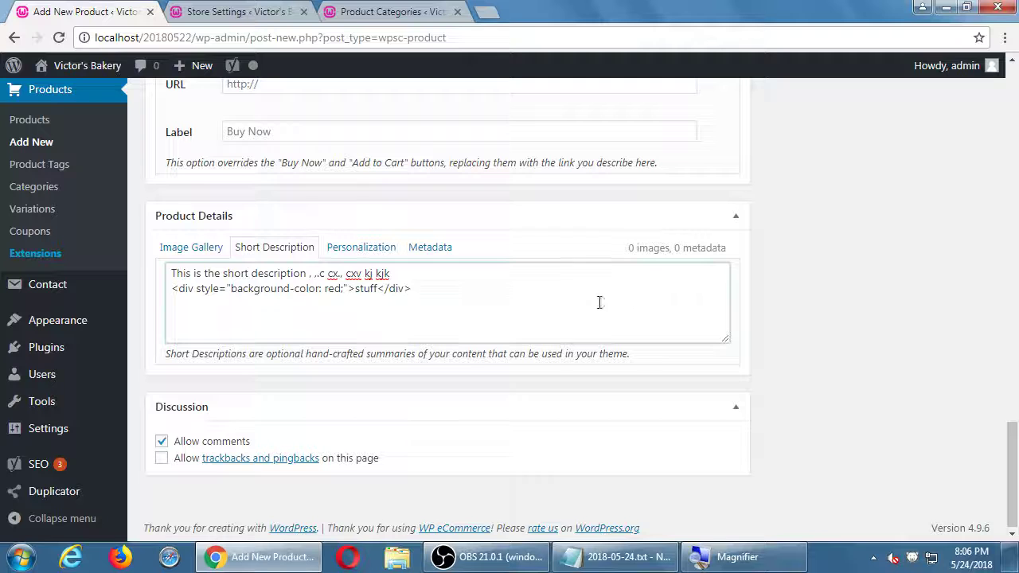
{"action": "left_click", "coordinate": [360, 253]}
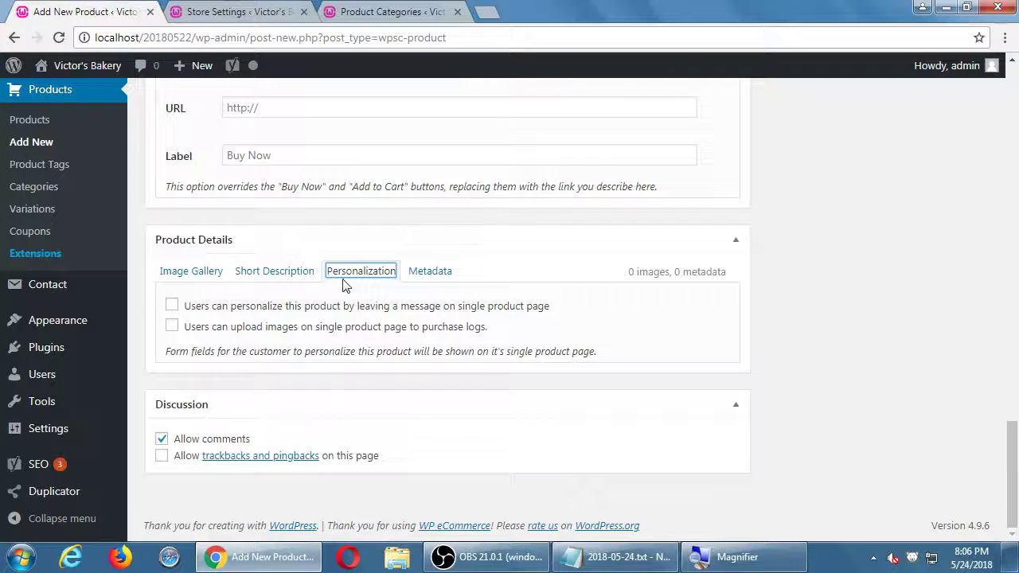
{"action": "left_click", "coordinate": [360, 309]}
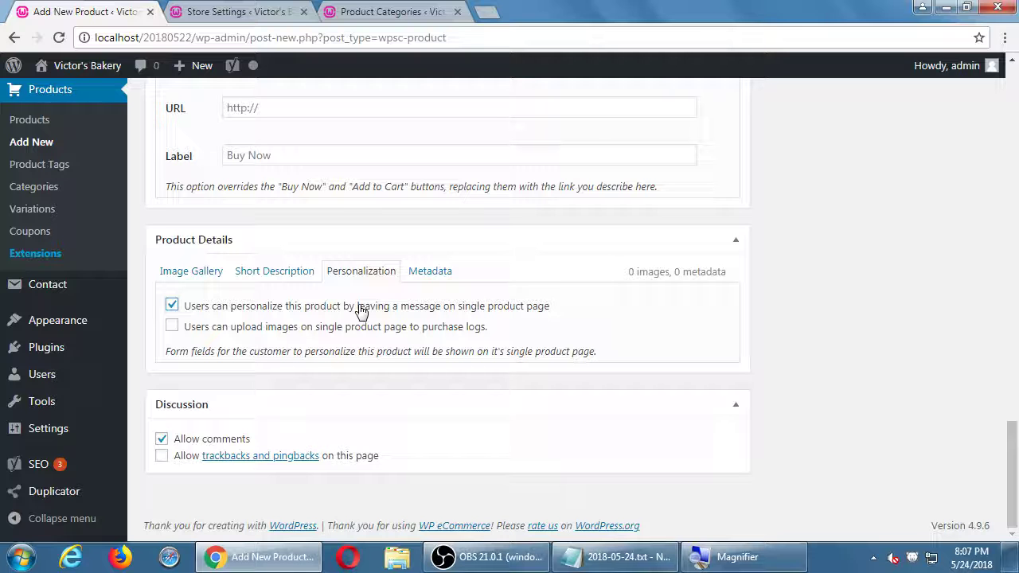
{"action": "left_click", "coordinate": [385, 334]}
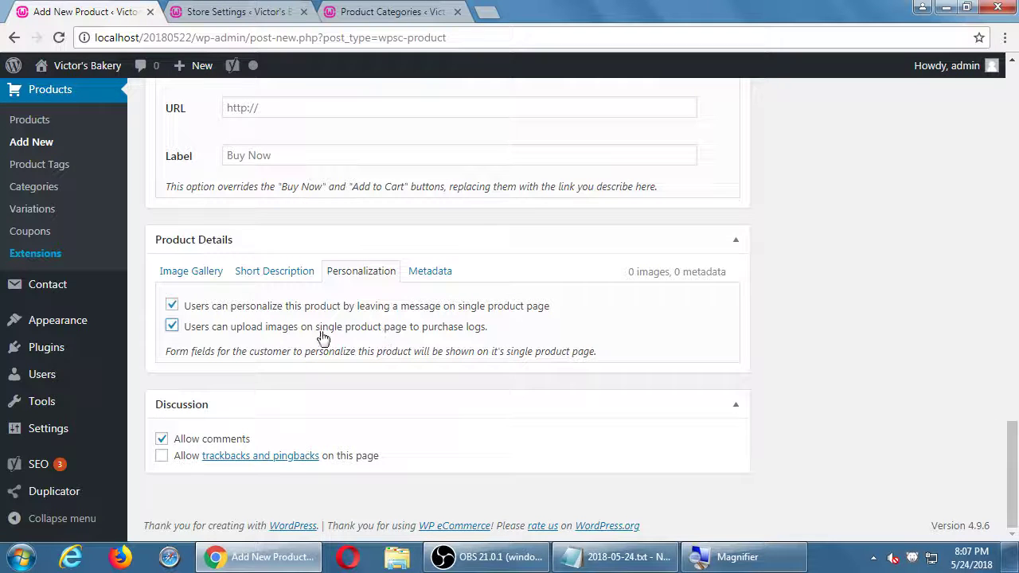
{"action": "left_click", "coordinate": [203, 329]}
{"action": "left_click", "coordinate": [203, 329]}
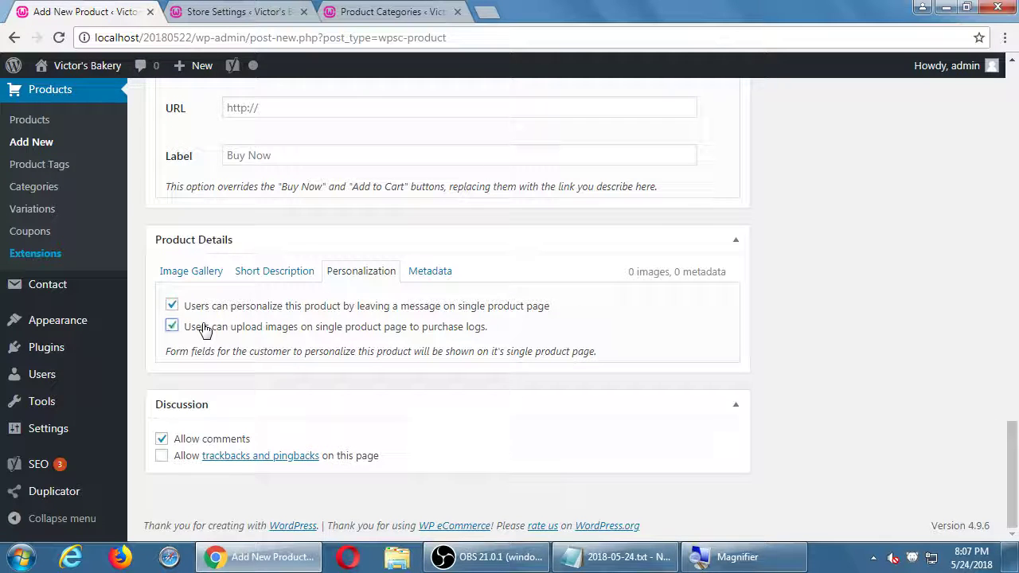
{"action": "left_click", "coordinate": [203, 328]}
{"action": "left_click", "coordinate": [203, 328]}
Step: Add a third paragraph of filler text starting with "dxvfdddxvcxvcxc c" to the Birthday Cake main description
{"action": "scroll", "coordinate": [546, 440], "scroll_direction": "up", "scroll_amount": 20}
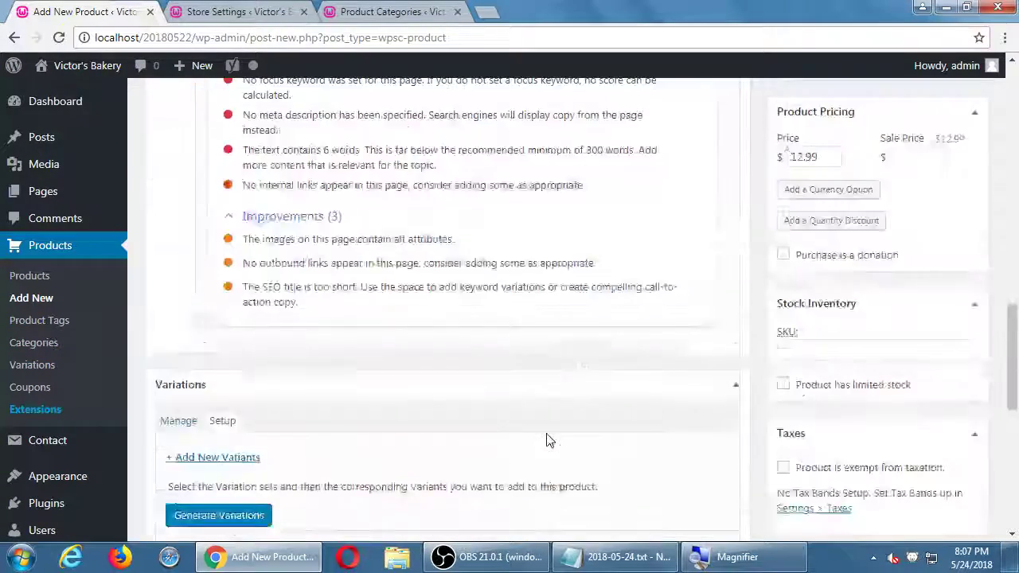
{"action": "scroll", "coordinate": [461, 452], "scroll_direction": "up", "scroll_amount": 3}
{"action": "left_click", "coordinate": [430, 476]}
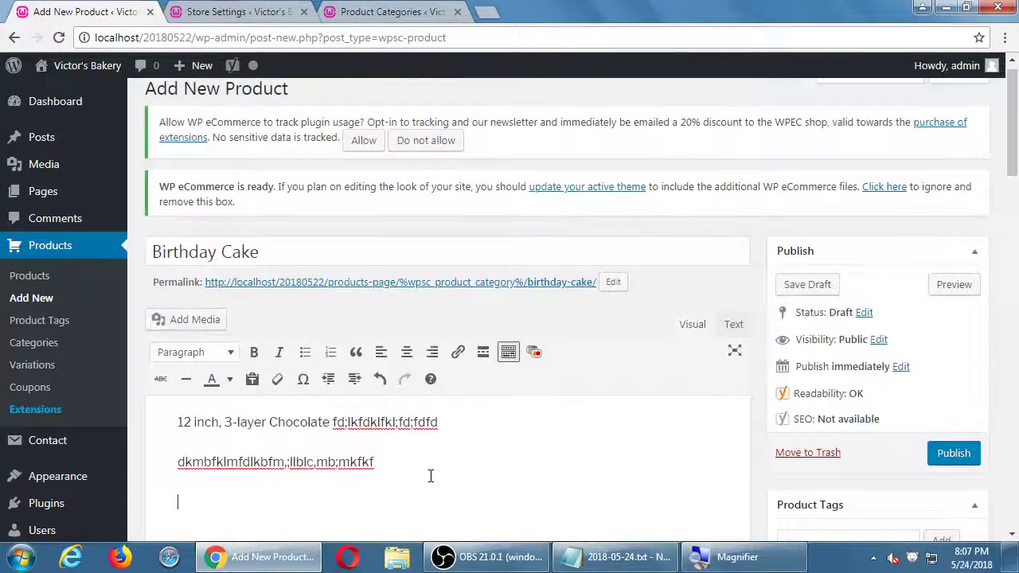
{"action": "scroll", "coordinate": [430, 475], "scroll_direction": "down", "scroll_amount": 2}
{"action": "type", "text": "dxvfdddxvcxvcxc c"}
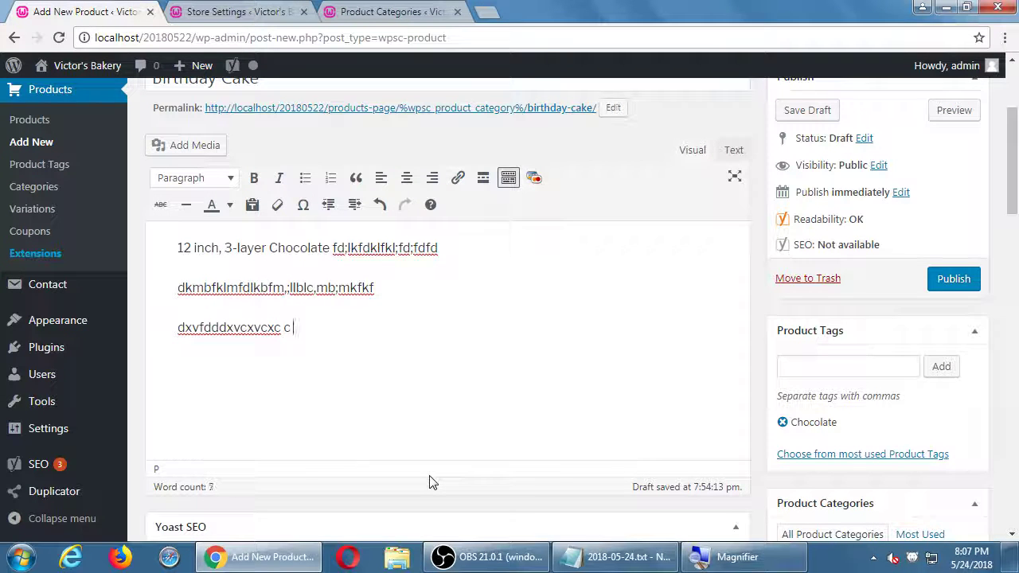
{"action": "type", "text": " vcxcxcxv"}
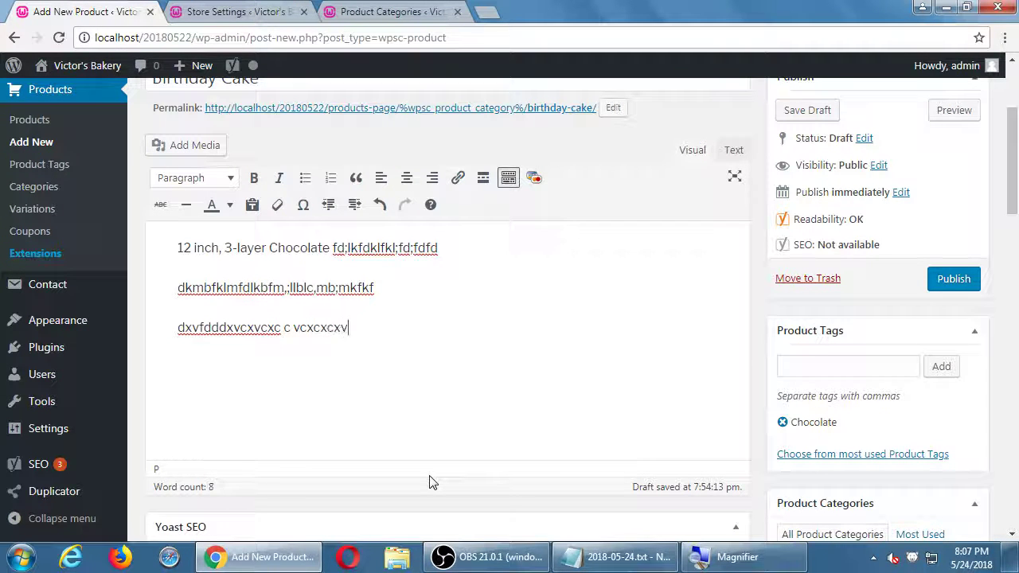
{"action": "type", "text": "cxvxvcvxcvxcvxcvcvvxc"}
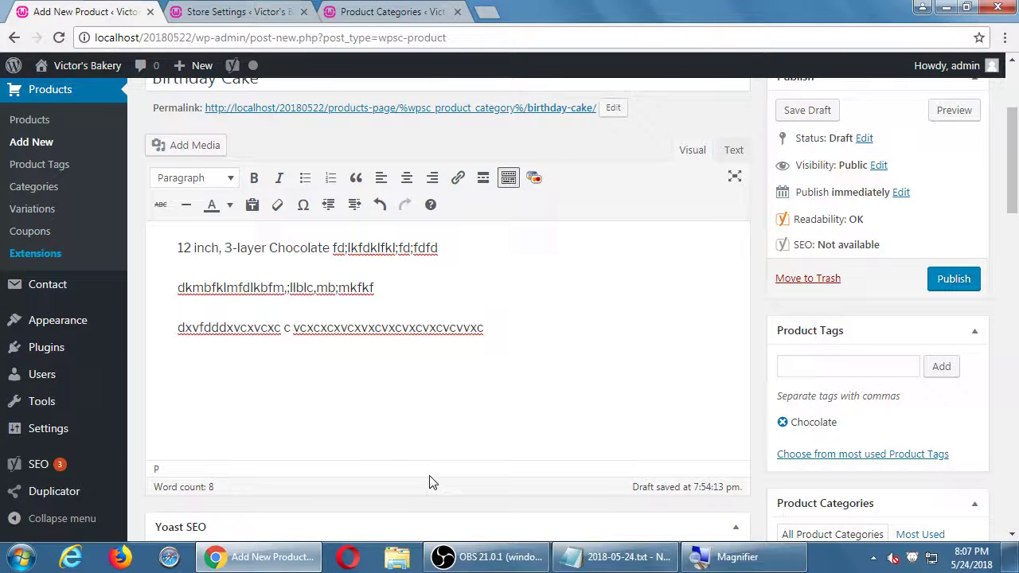
{"action": "type", "text": " fdscgdf"}
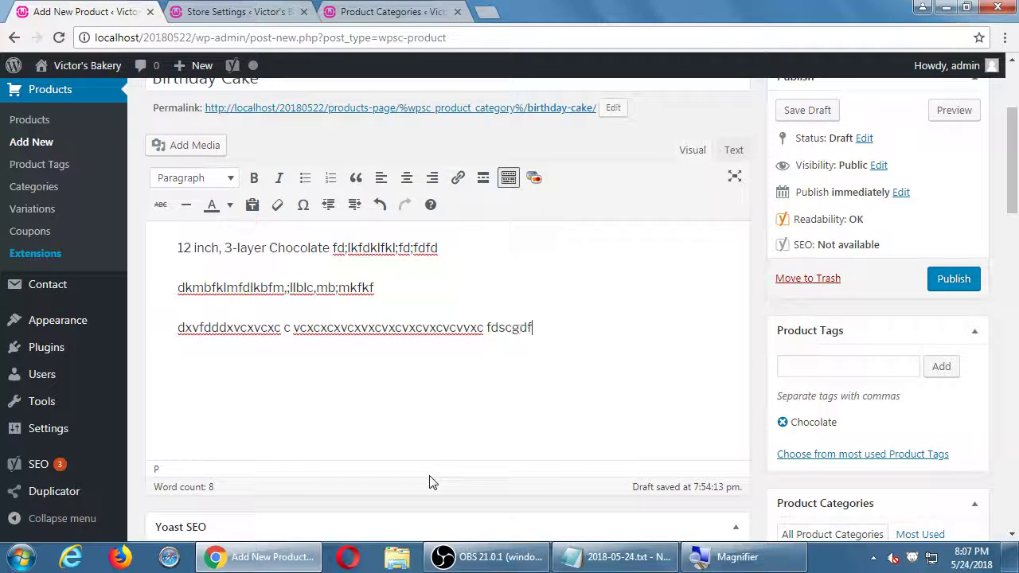
{"action": "type", "text": "gdfgfgdfgffggfg"}
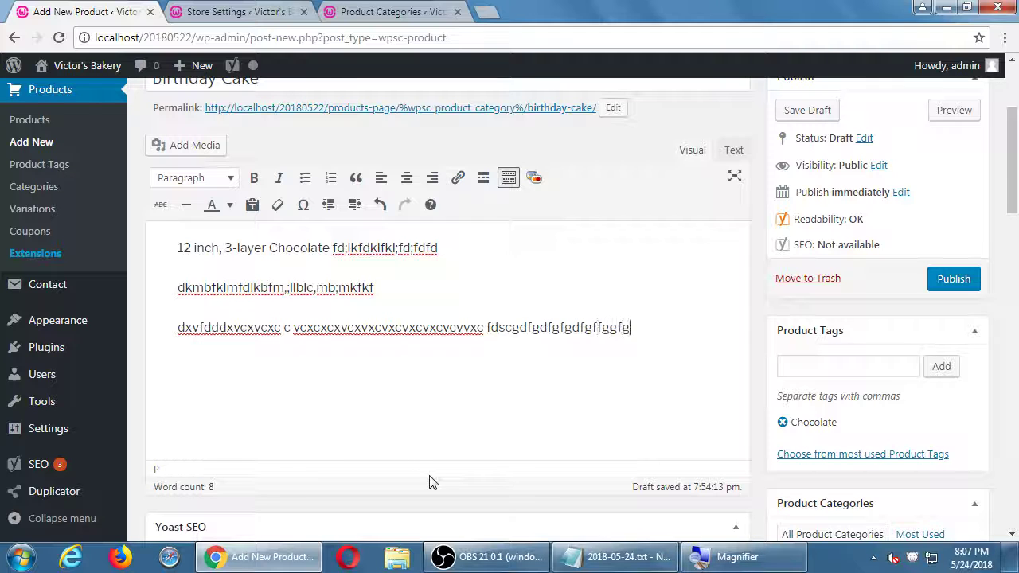
{"action": "type", "text": "fgfgfgffg"}
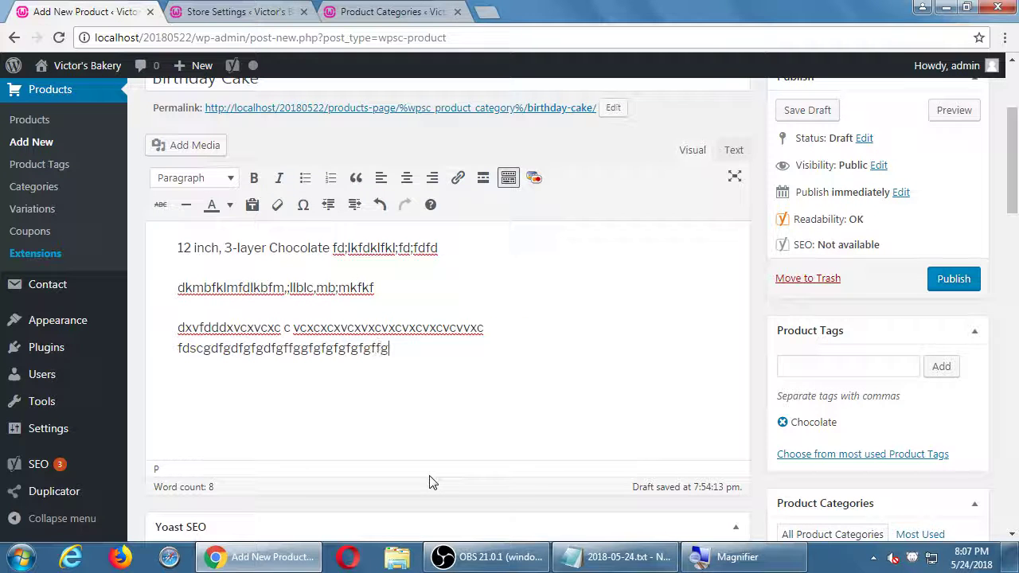
{"action": "type", "text": "fgfg"}
Step: End the third description paragraph with a period and add a new paragraph "sdfdsdsfsdfsdfsdfdsfdfdf" below it
{"action": "scroll", "coordinate": [699, 495], "scroll_direction": "down", "scroll_amount": 1}
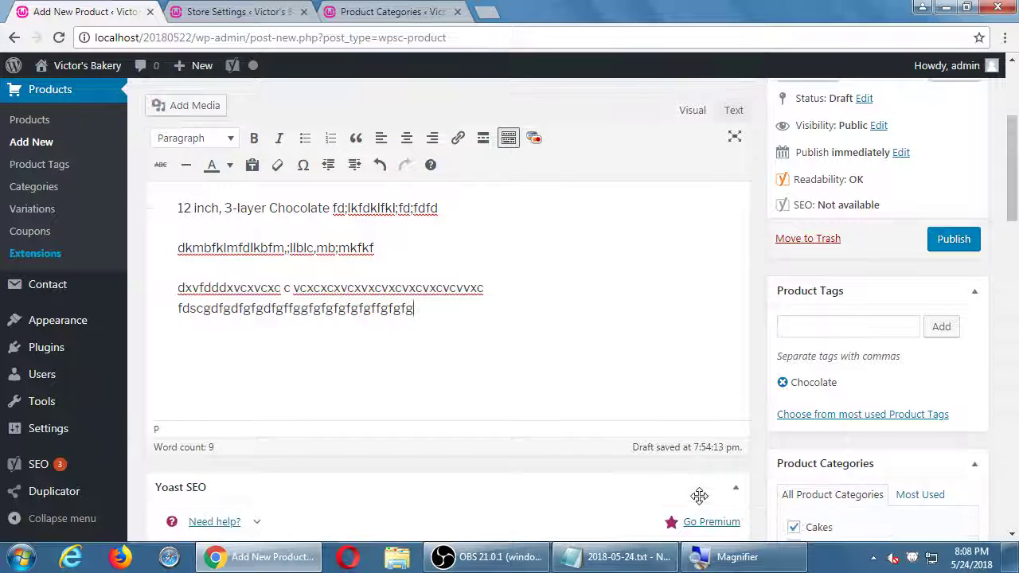
{"action": "scroll", "coordinate": [687, 440], "scroll_direction": "up", "scroll_amount": 1}
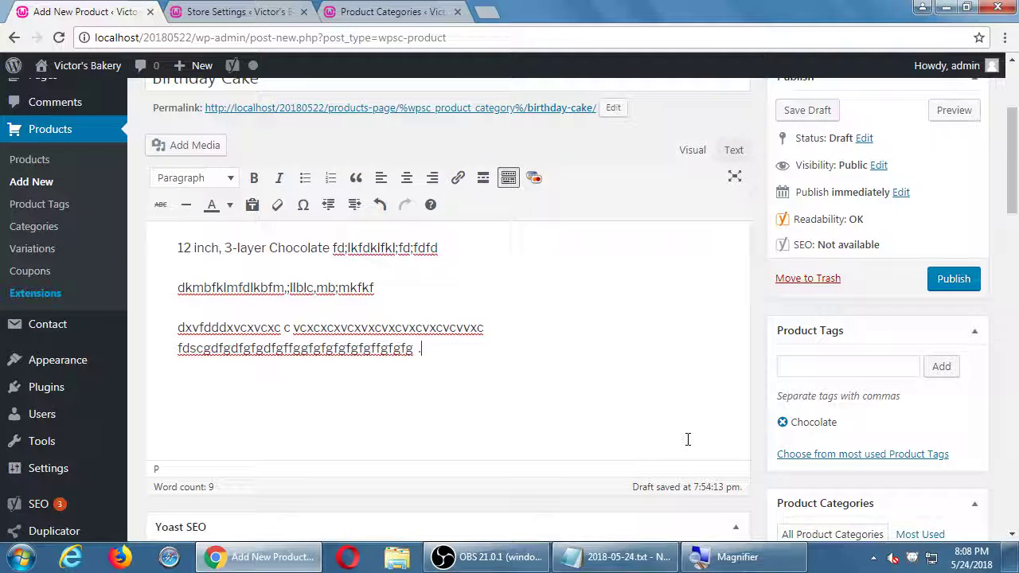
{"action": "key", "text": "Return"}
{"action": "type", "text": "sdfdsdsfsdfsdfsdfdsfdfdf"}
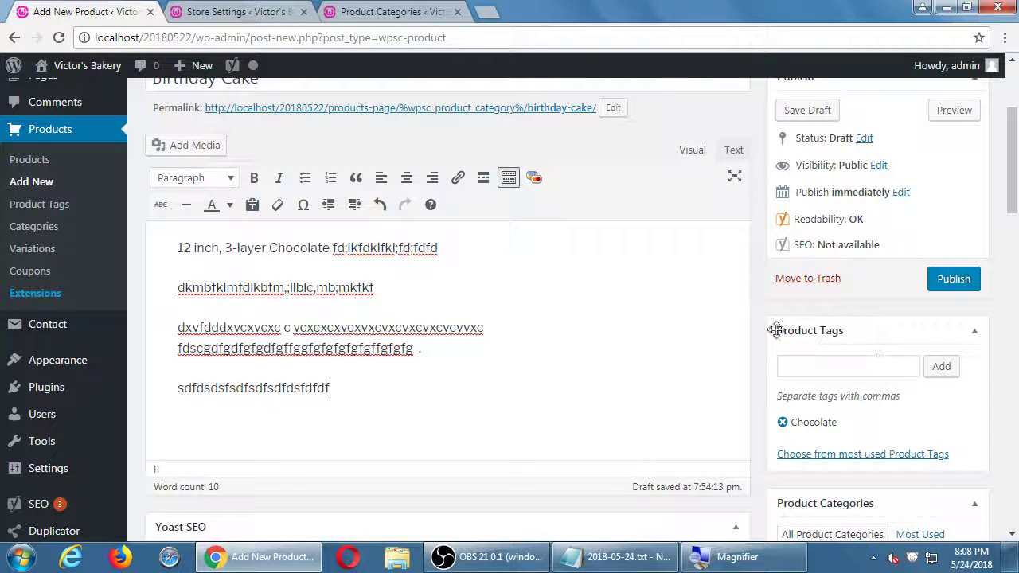
Step: Review the Metadata and Image Gallery options in the Product Details section of the Birthday Cake product
{"action": "scroll", "coordinate": [776, 330], "scroll_direction": "down", "scroll_amount": 3}
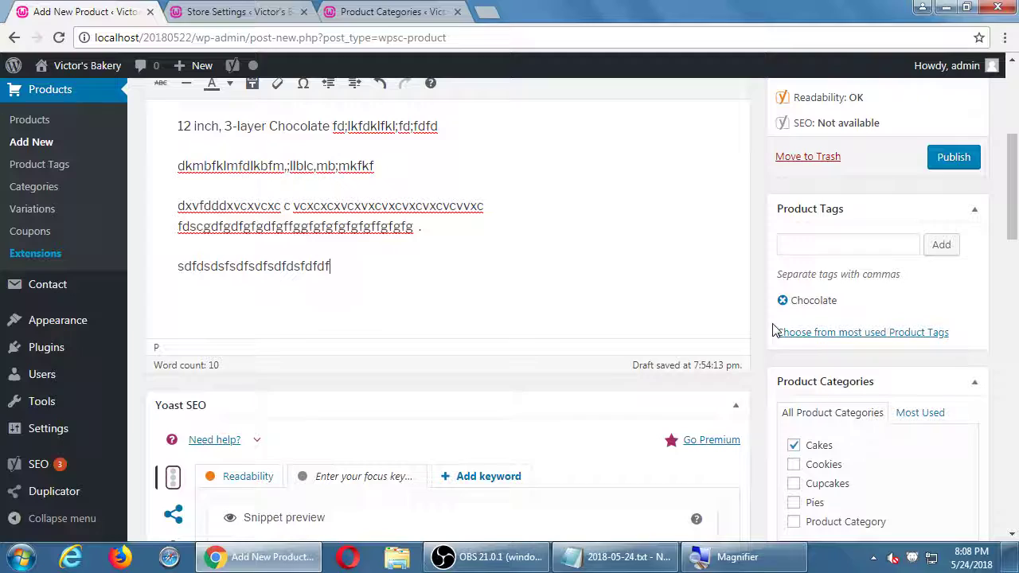
{"action": "scroll", "coordinate": [776, 330], "scroll_direction": "down", "scroll_amount": 5}
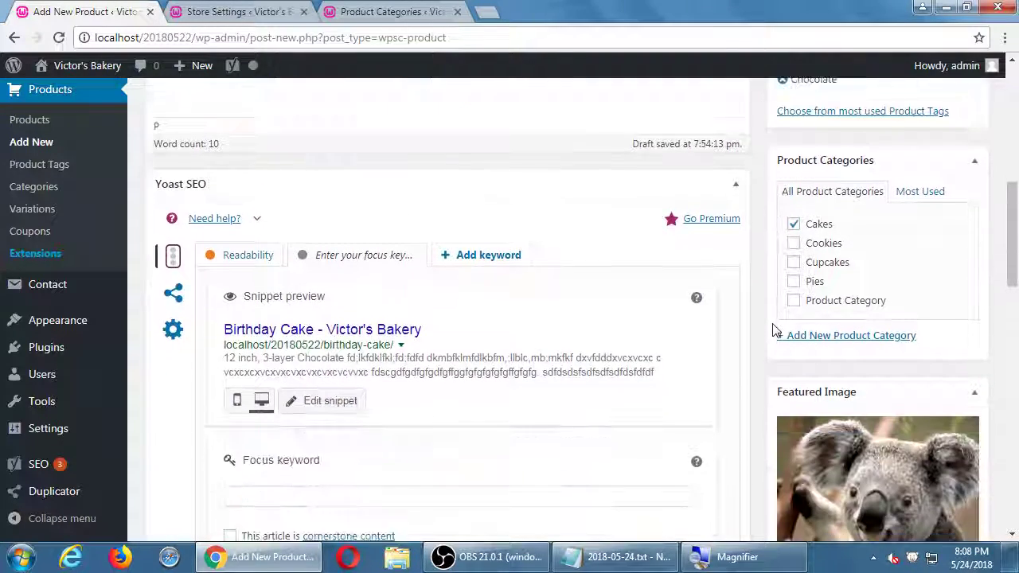
{"action": "scroll", "coordinate": [776, 330], "scroll_direction": "down", "scroll_amount": 20}
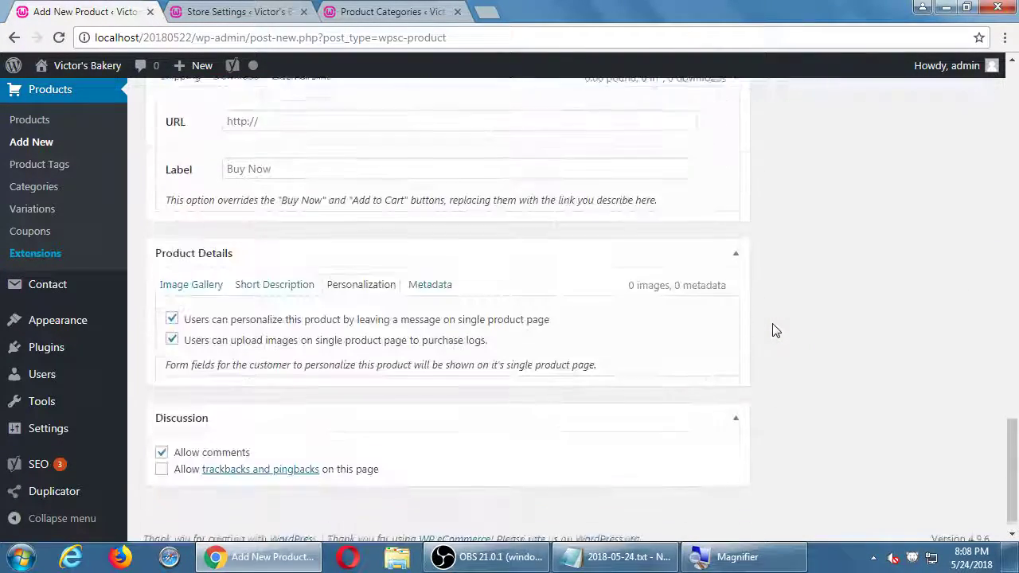
{"action": "scroll", "coordinate": [716, 335], "scroll_direction": "down", "scroll_amount": 1}
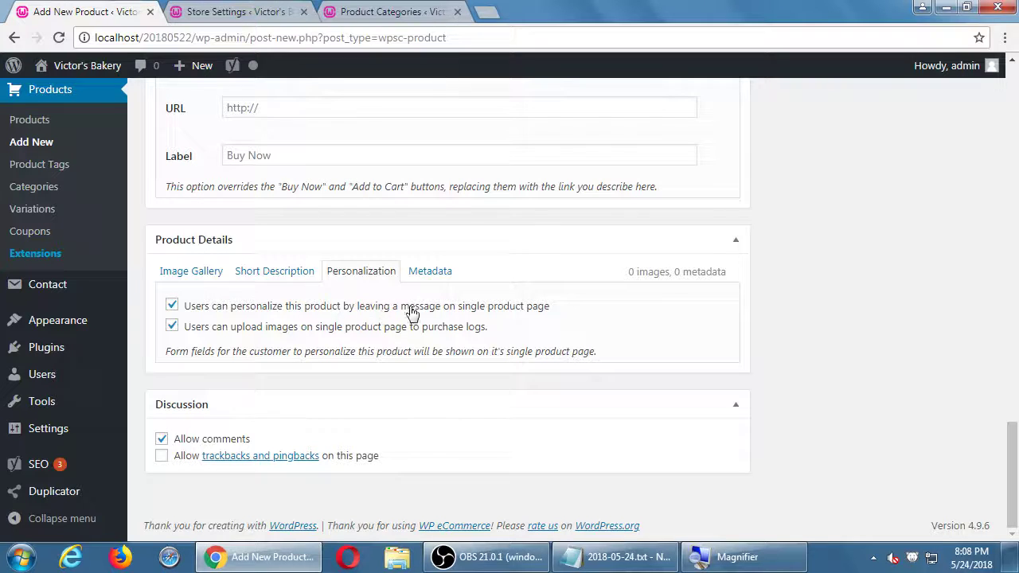
{"action": "left_click", "coordinate": [437, 280]}
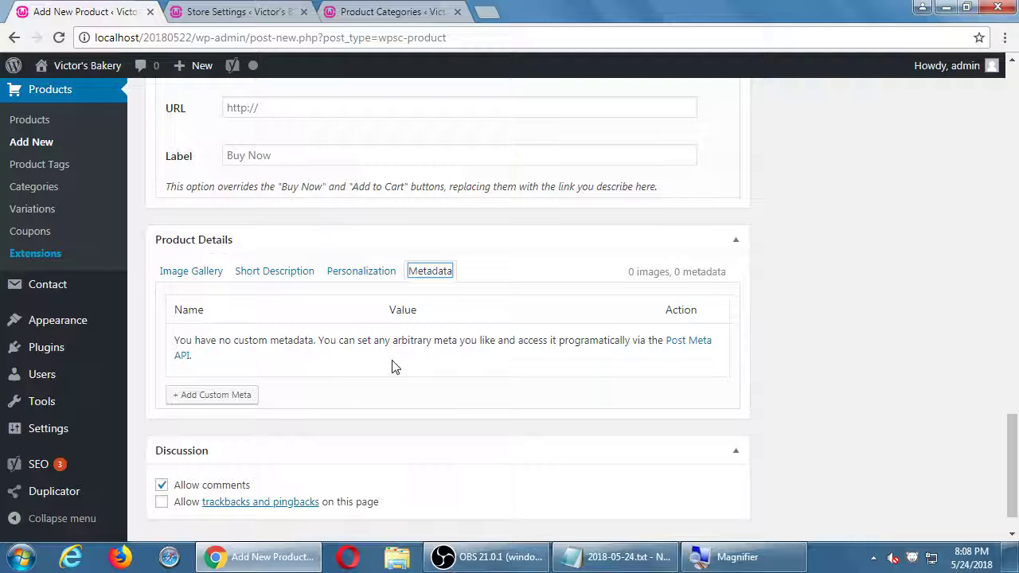
{"action": "left_click", "coordinate": [171, 273]}
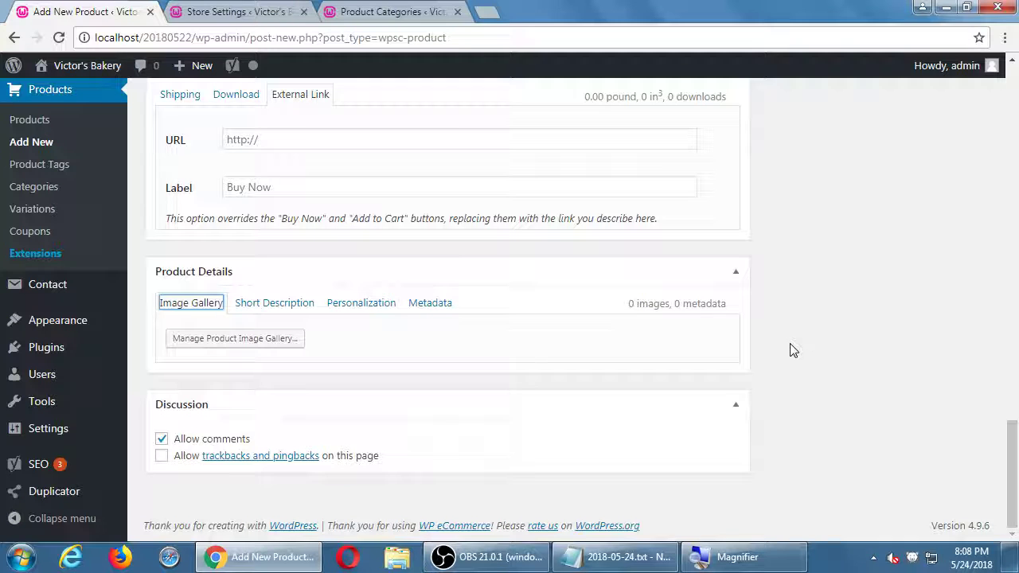
Step: Open the site's Discussion settings in a separate browser tab and examine the default article, comment and approval options
{"action": "mouse_move", "coordinate": [67, 442]}
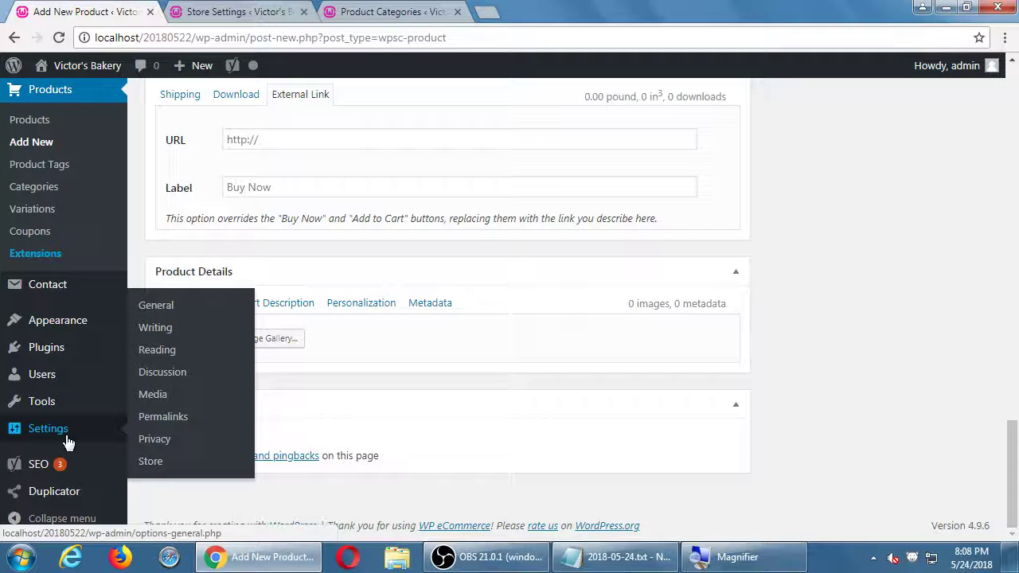
{"action": "middle_click", "coordinate": [162, 381]}
{"action": "left_click", "coordinate": [546, 14]}
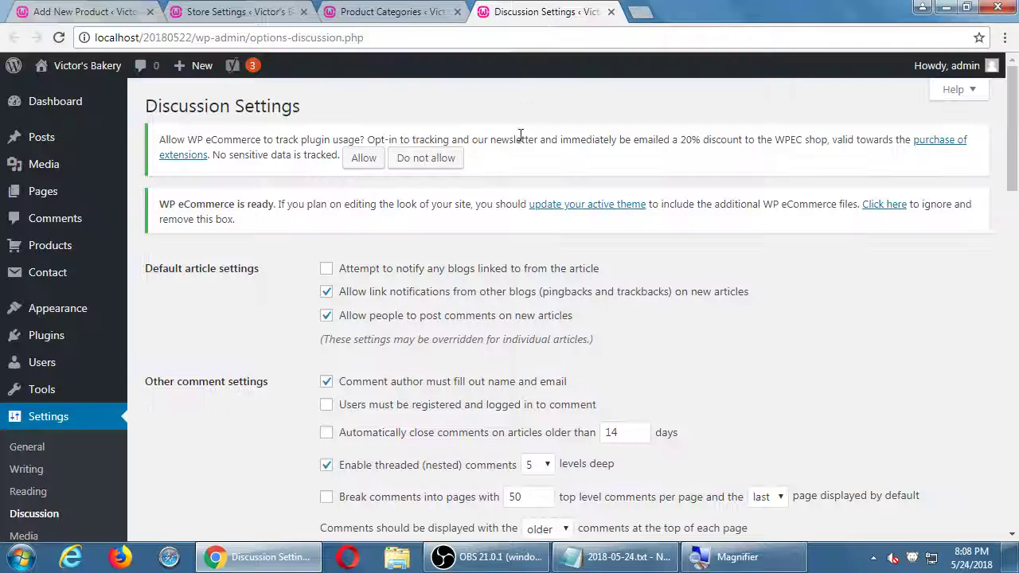
{"action": "scroll", "coordinate": [519, 135], "scroll_direction": "down", "scroll_amount": 2}
{"action": "scroll", "coordinate": [402, 220], "scroll_direction": "up", "scroll_amount": 1}
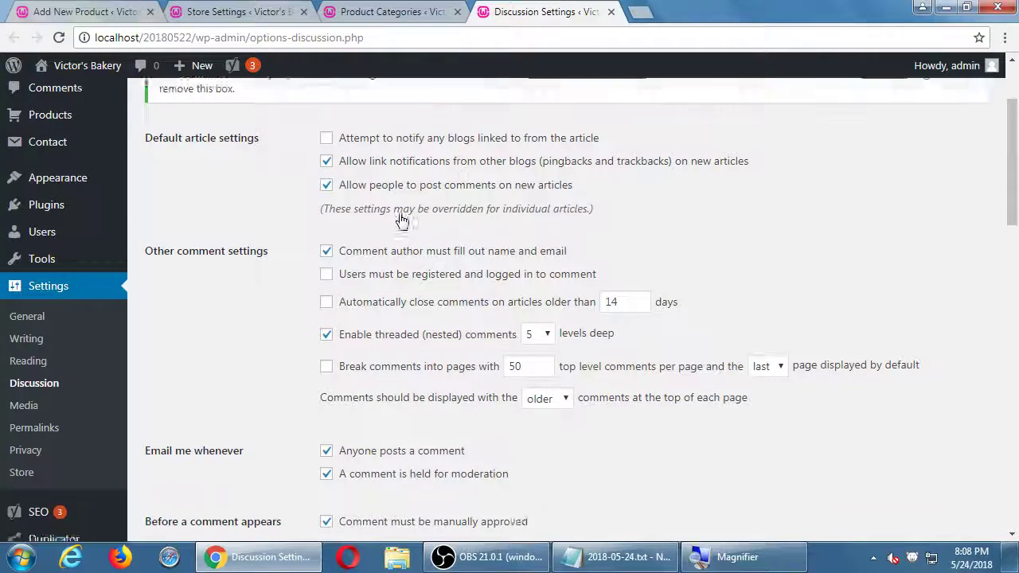
{"action": "scroll", "coordinate": [402, 220], "scroll_direction": "up", "scroll_amount": 1}
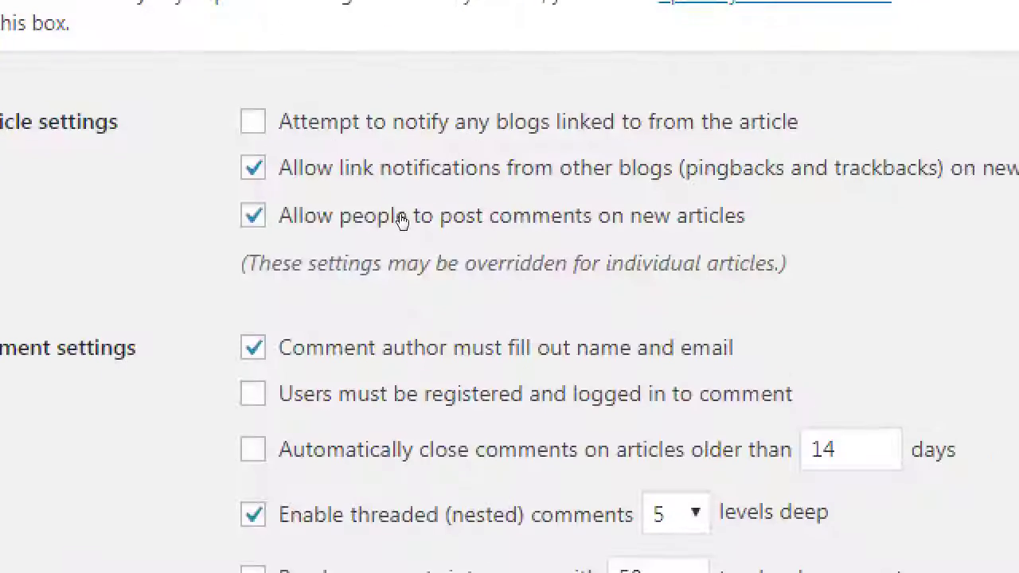
{"action": "scroll", "coordinate": [295, 364], "scroll_direction": "down", "scroll_amount": 4}
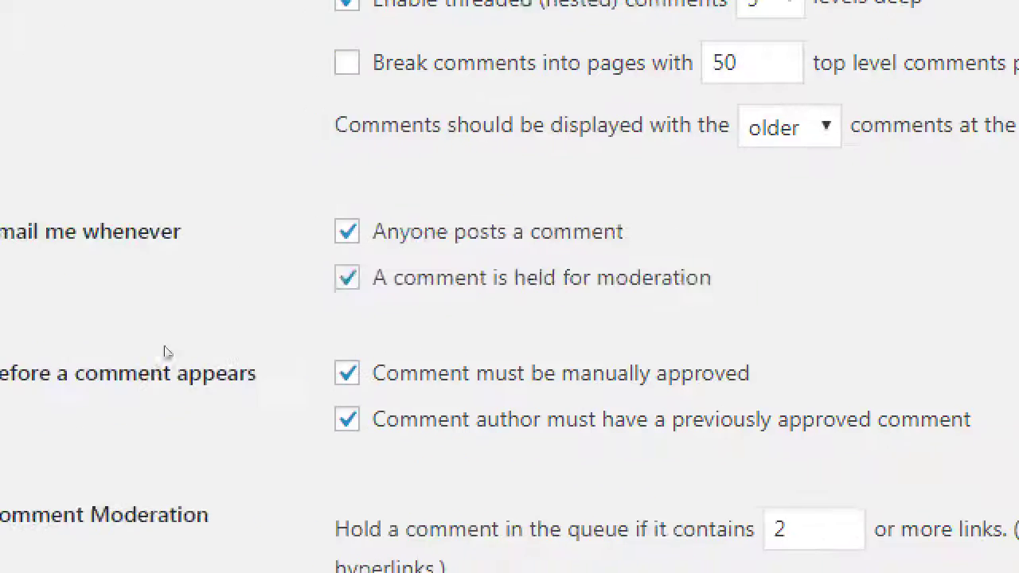
{"action": "left_click_drag", "start_coordinate": [207, 295], "coordinate": [264, 295]}
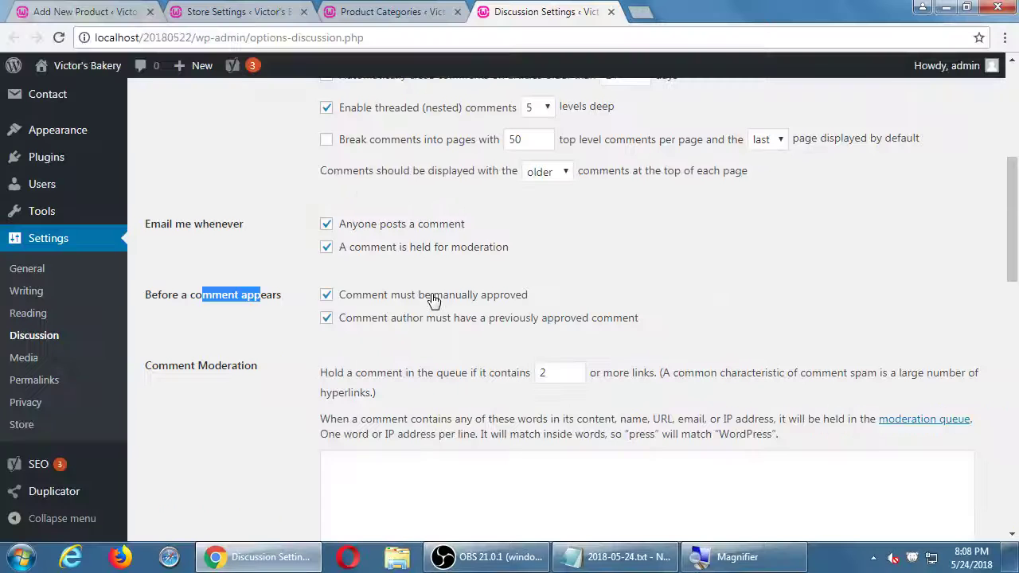
Step: Return to the Birthday Cake product, disable Allow comments in its Discussion section, and enable it again
{"action": "left_click", "coordinate": [95, 6]}
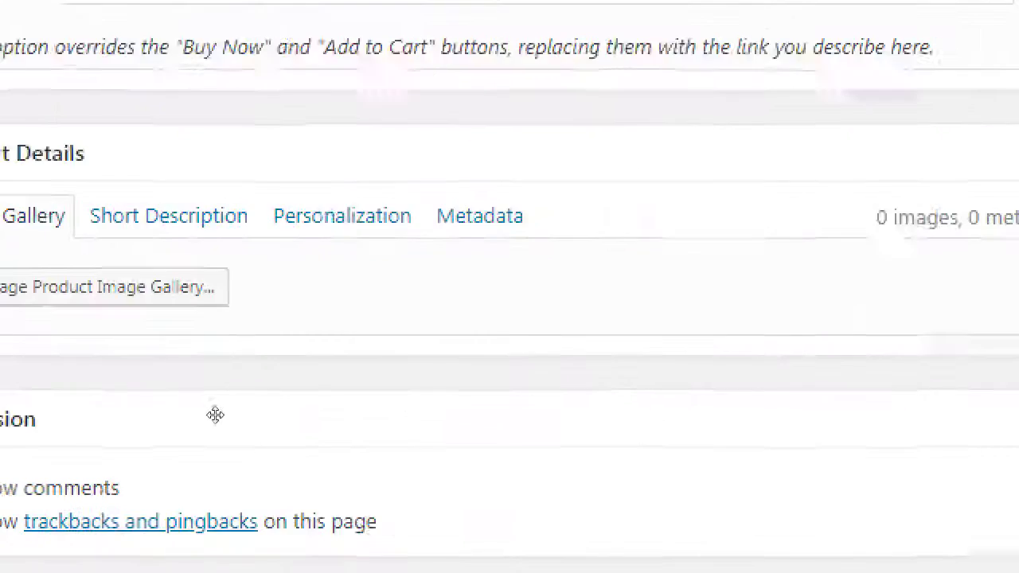
{"action": "key", "text": "space"}
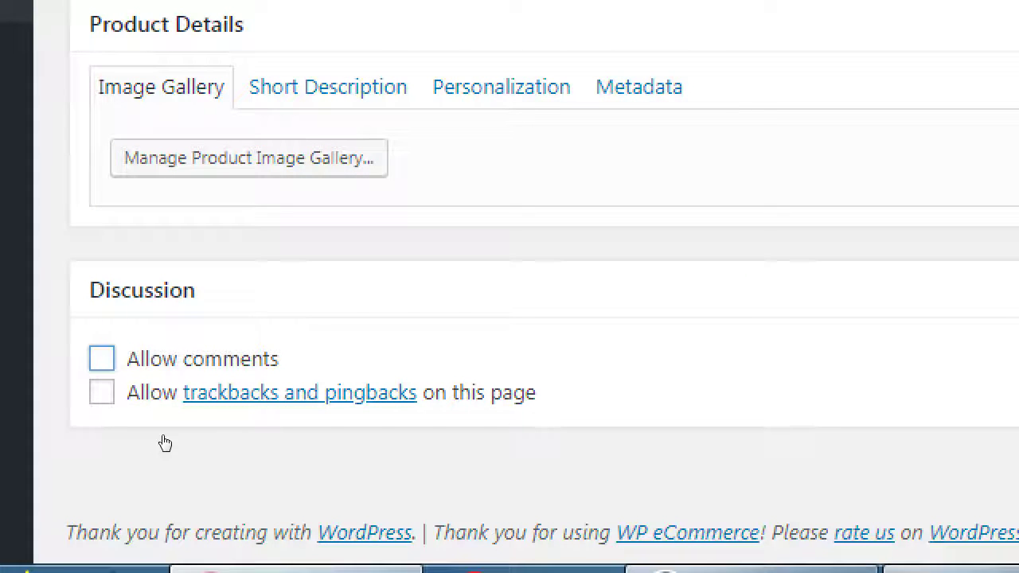
{"action": "key", "text": "space"}
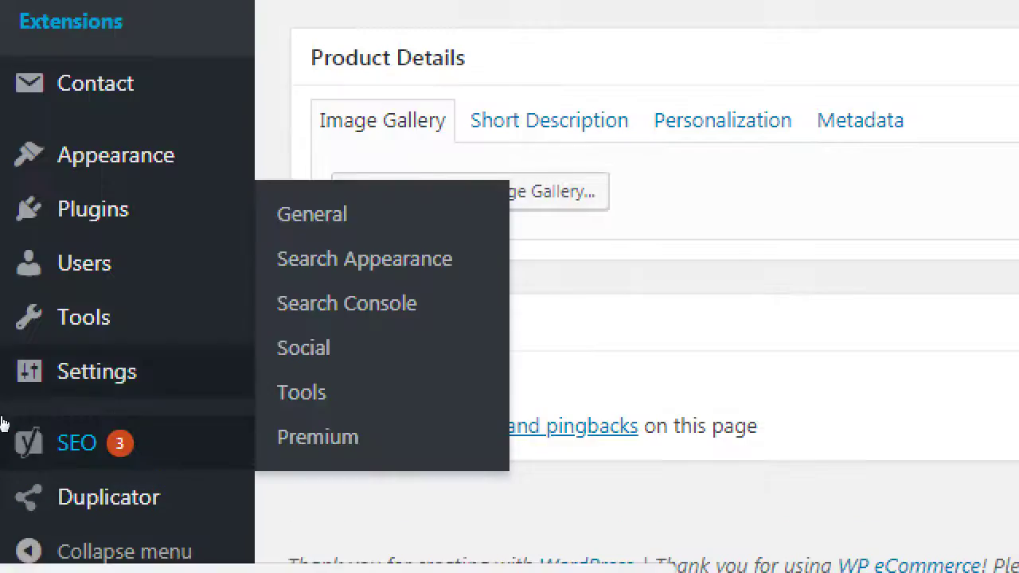
{"action": "scroll", "coordinate": [43, 439], "scroll_direction": "up", "scroll_amount": 6}
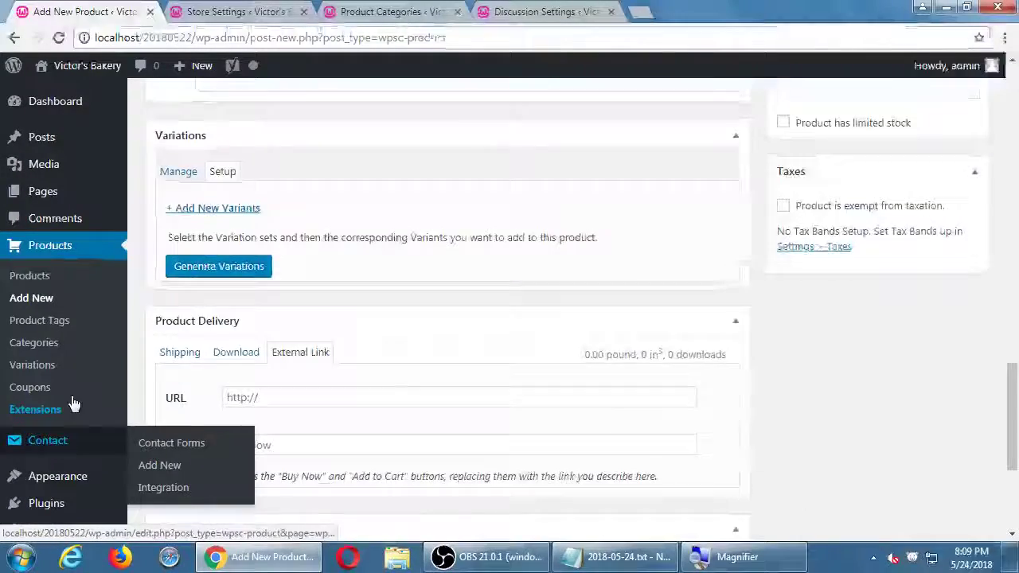
{"action": "scroll", "coordinate": [149, 272], "scroll_direction": "up", "scroll_amount": 6}
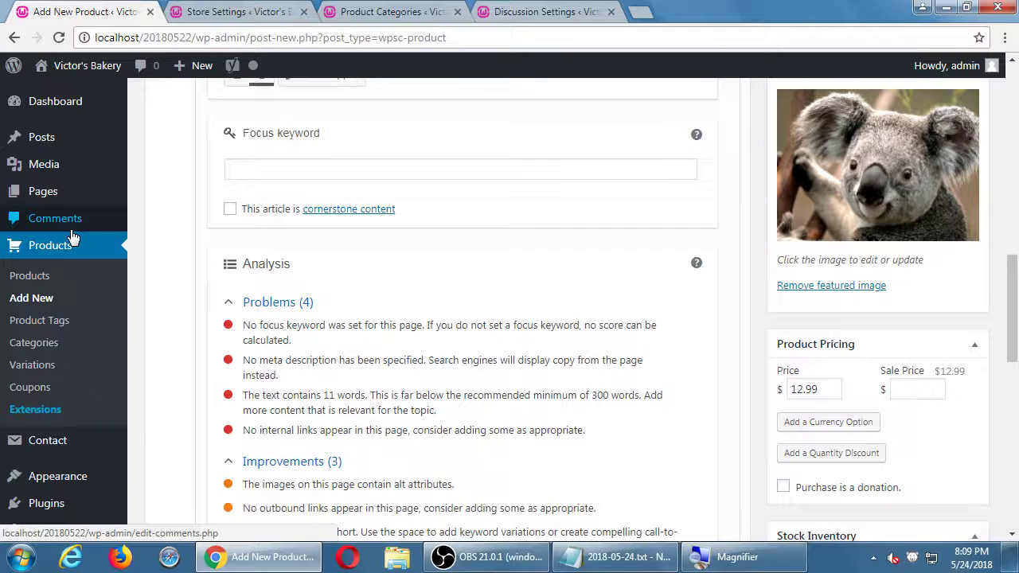
Step: Compare the site-wide Discussion settings with the product's own comment option, switching Allow comments off and back on
{"action": "left_click", "coordinate": [515, 11]}
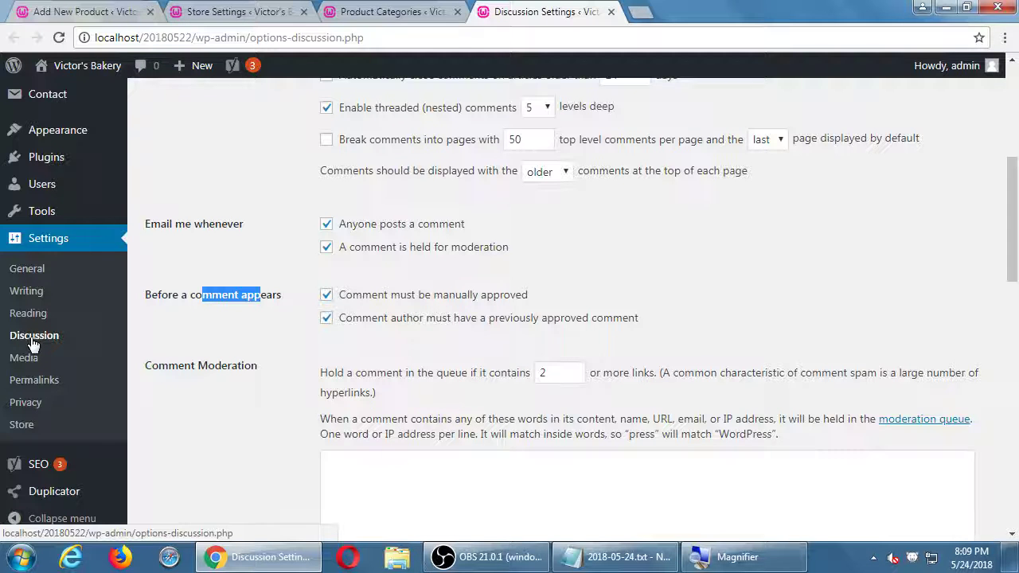
{"action": "left_click", "coordinate": [48, 12]}
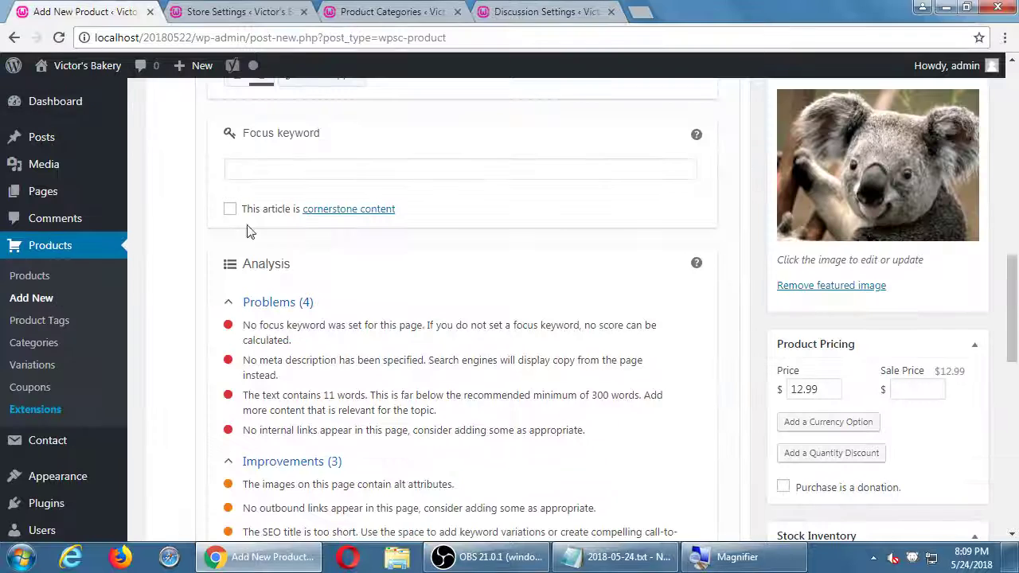
{"action": "scroll", "coordinate": [247, 231], "scroll_direction": "down", "scroll_amount": 10}
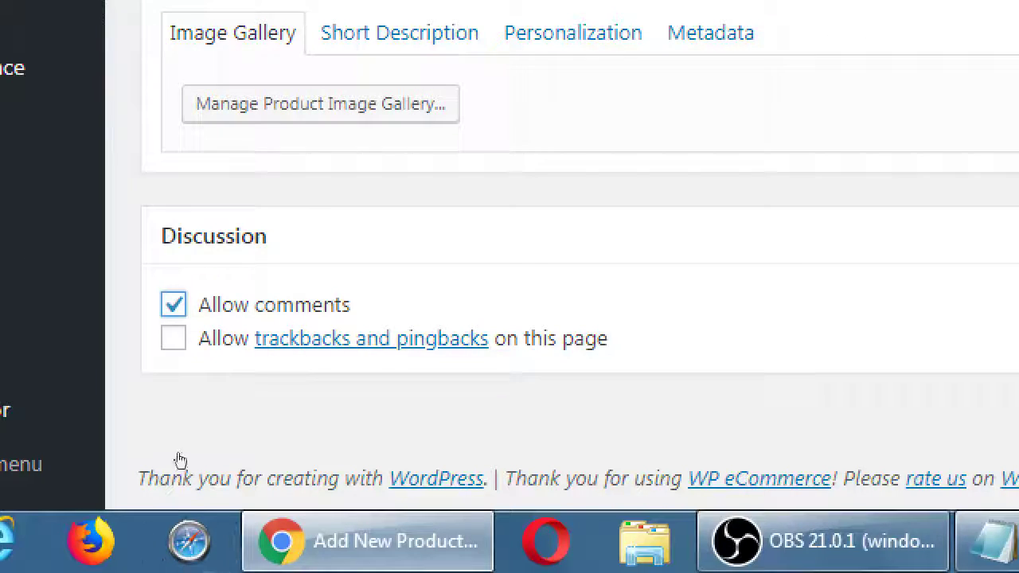
{"action": "left_click", "coordinate": [173, 304]}
{"action": "key", "text": "space"}
{"action": "key", "text": "super+minus"}
{"action": "scroll", "coordinate": [432, 454], "scroll_direction": "up", "scroll_amount": 20}
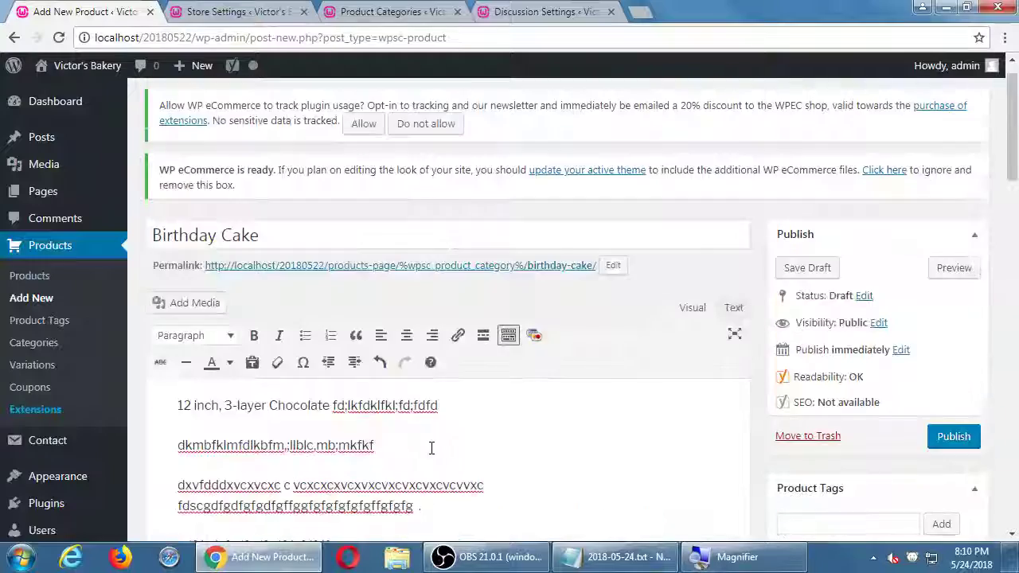
{"action": "scroll", "coordinate": [432, 448], "scroll_direction": "down", "scroll_amount": 15}
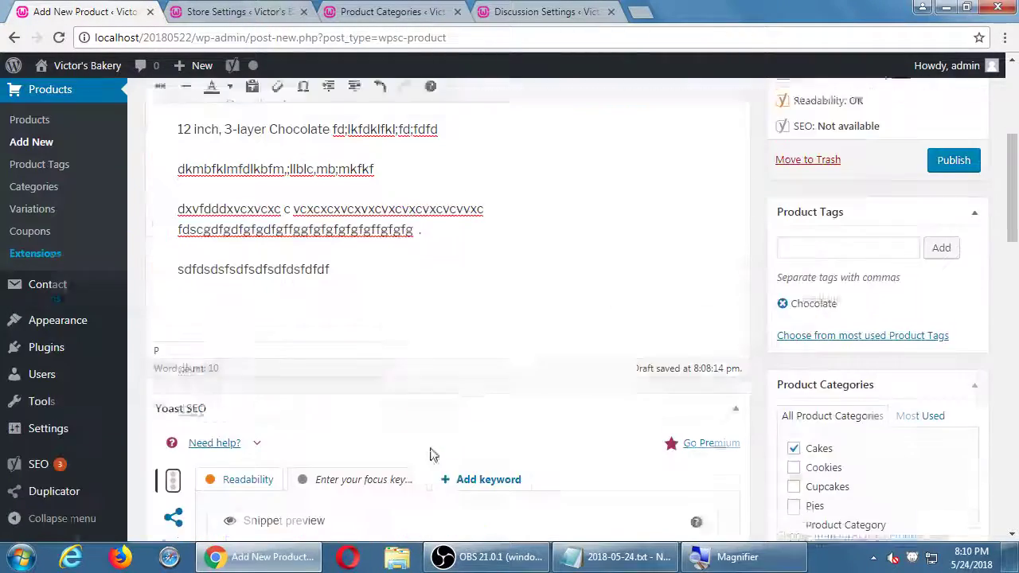
{"action": "scroll", "coordinate": [432, 454], "scroll_direction": "down", "scroll_amount": 4}
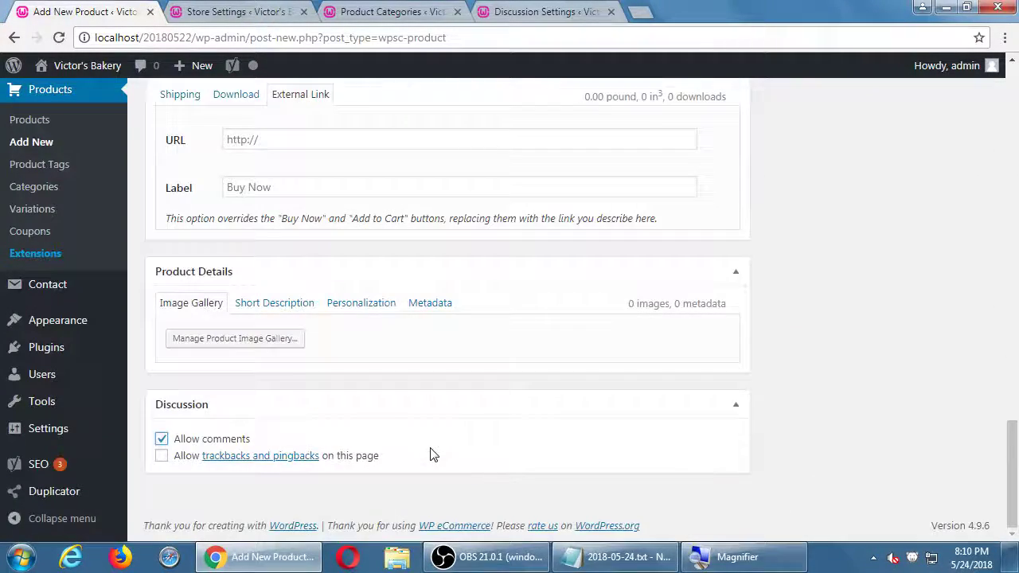
Step: Look through the open Store Settings, Product Categories and Discussion Settings pages, and return to the Add New Product page
{"action": "key", "text": "super+plus"}
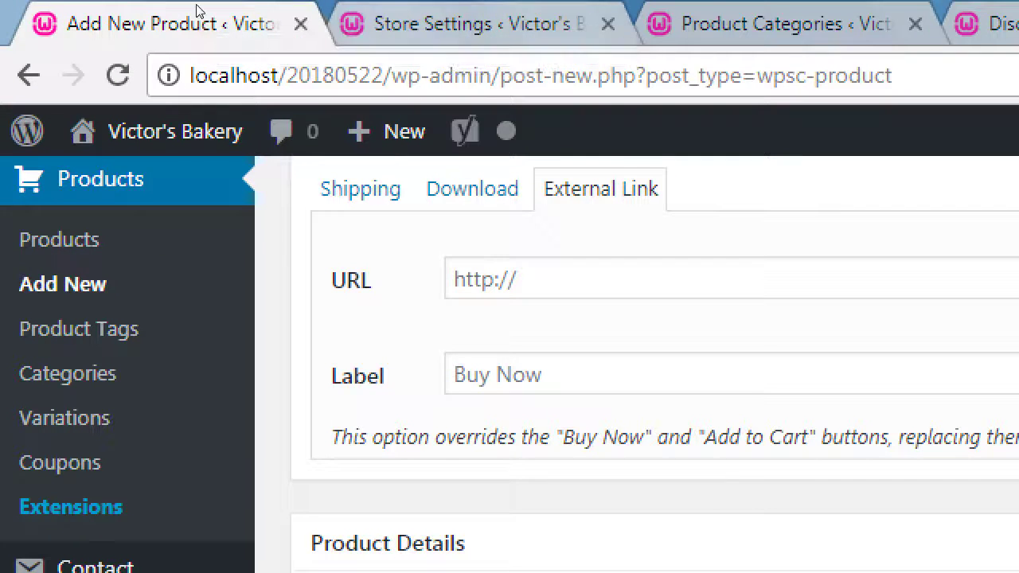
{"action": "left_click", "coordinate": [394, 24]}
{"action": "key", "text": "ctrl+Tab"}
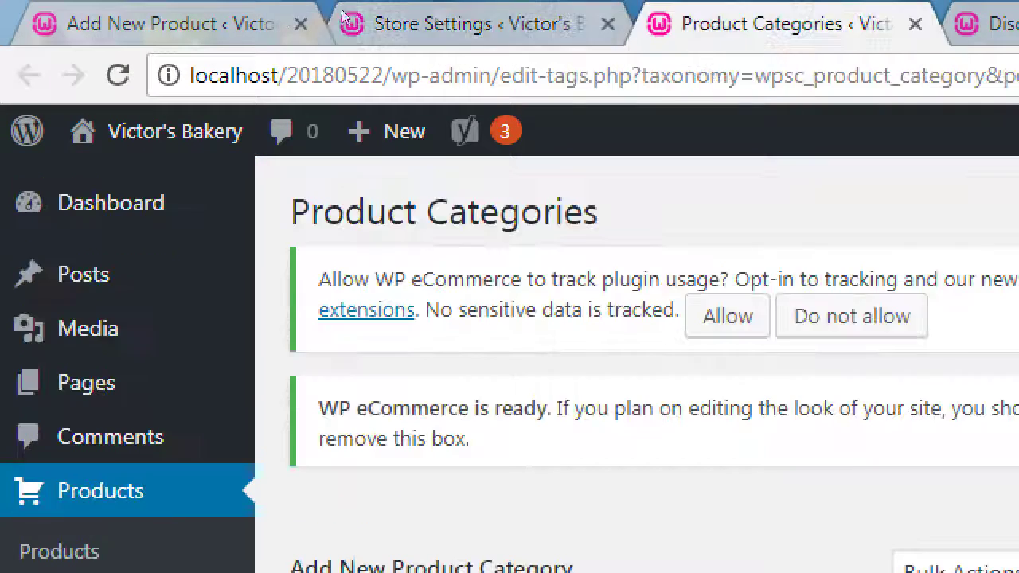
{"action": "left_click", "coordinate": [990, 24]}
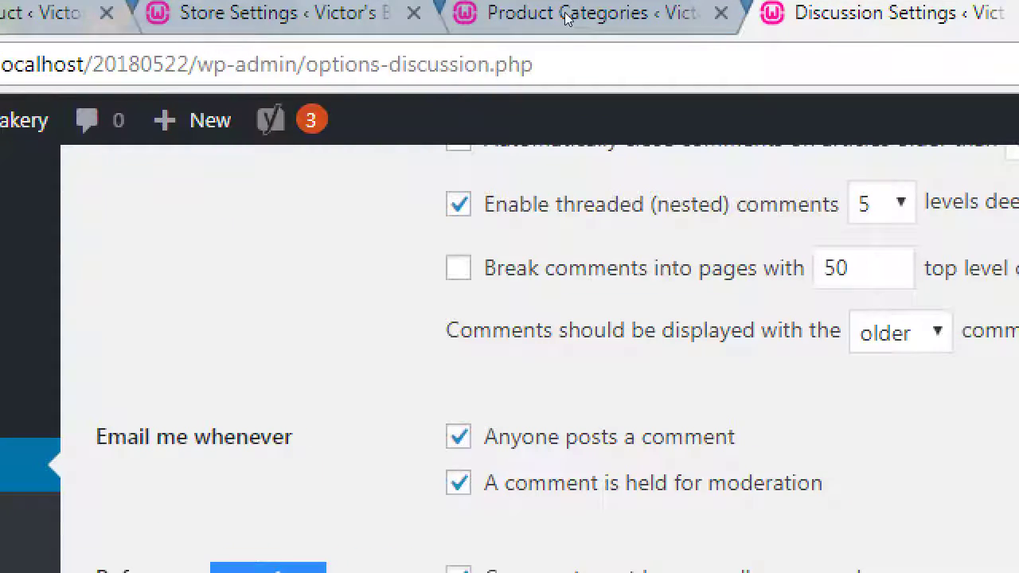
{"action": "key", "text": "super"}
{"action": "key", "text": "super+minus"}
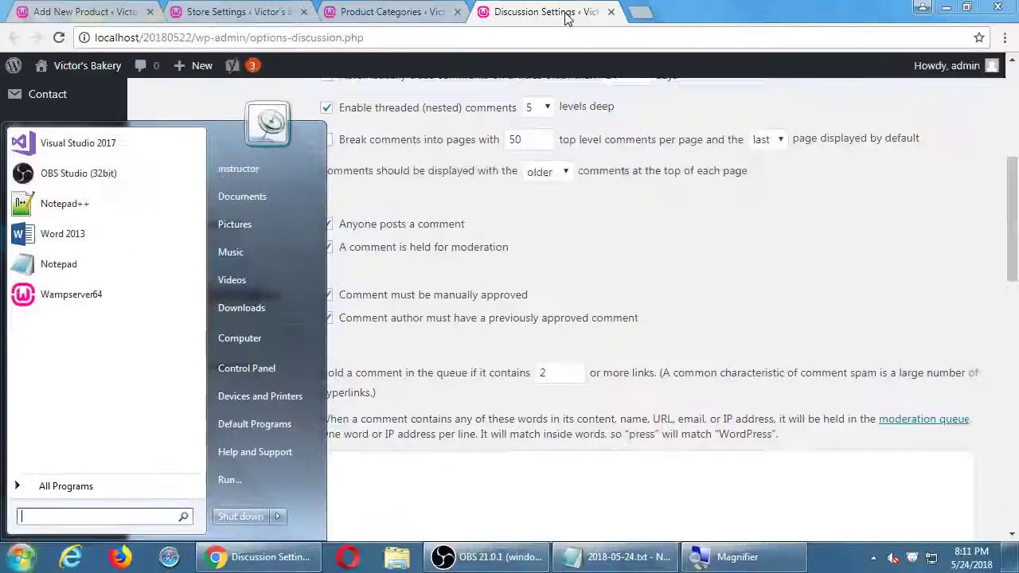
{"action": "left_click", "coordinate": [747, 118]}
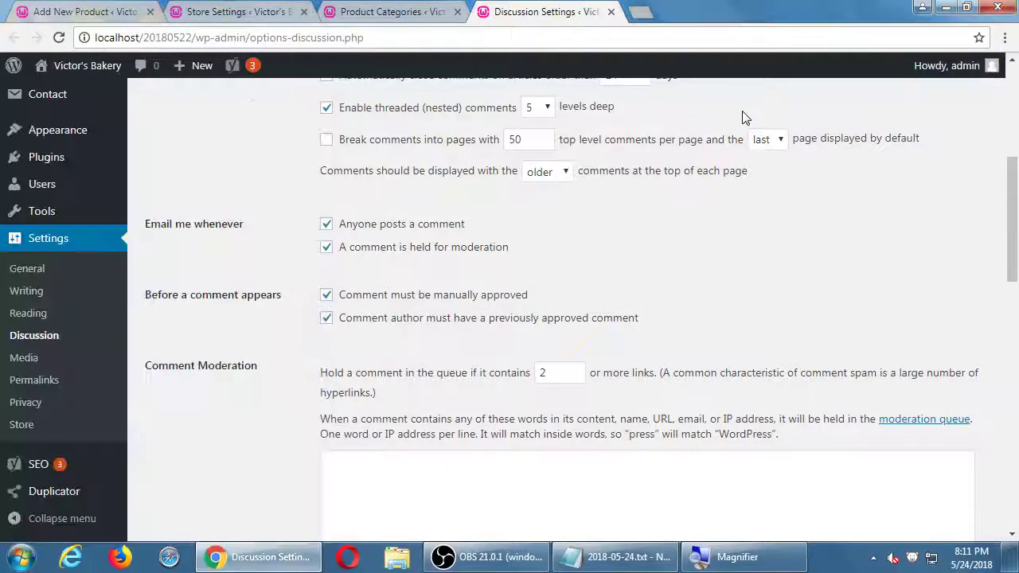
{"action": "left_click", "coordinate": [76, 12]}
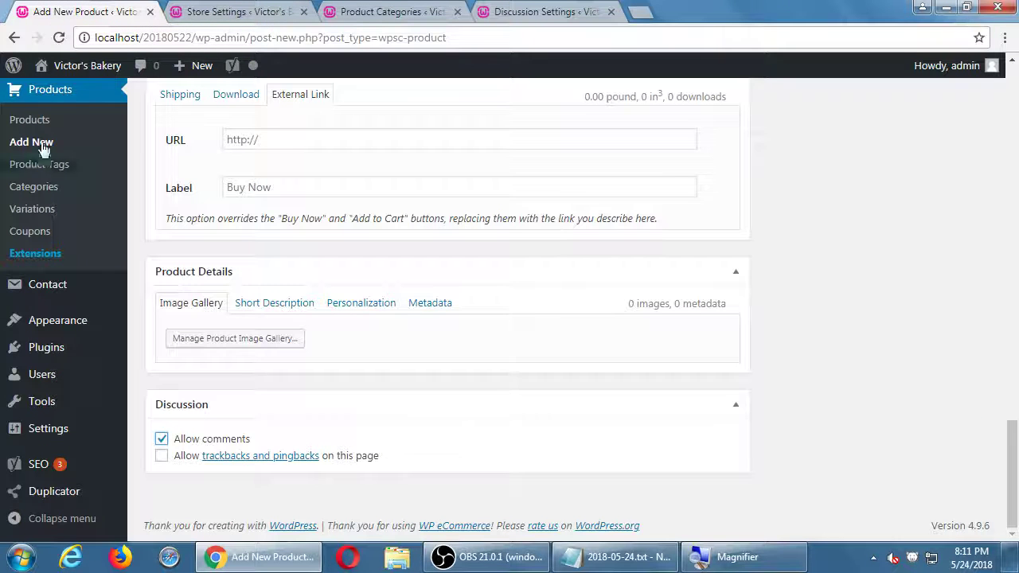
{"action": "scroll", "coordinate": [122, 227], "scroll_direction": "up", "scroll_amount": 2}
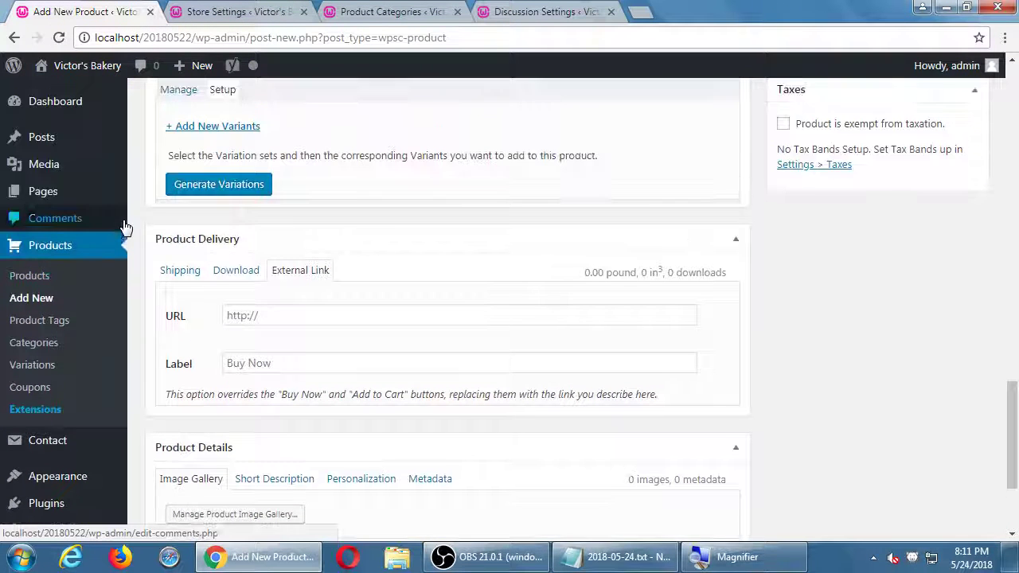
{"action": "right_click", "coordinate": [35, 285]}
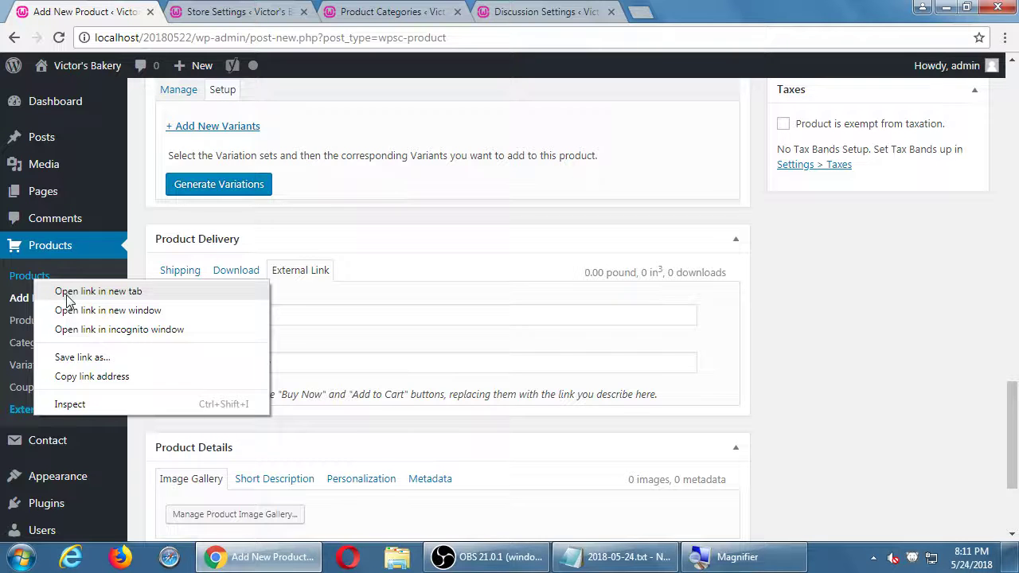
{"action": "left_click", "coordinate": [549, 9]}
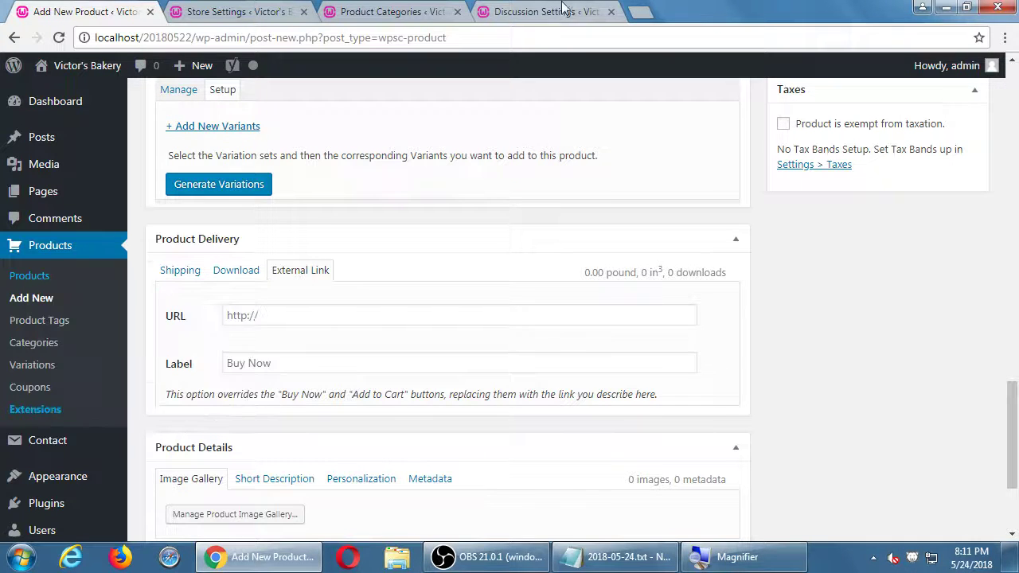
Step: Place Discussion Settings in its own browser window side by side with the product window, and merge it back as a tab
{"action": "left_click_drag", "start_coordinate": [557, 12], "coordinate": [1018, 111]}
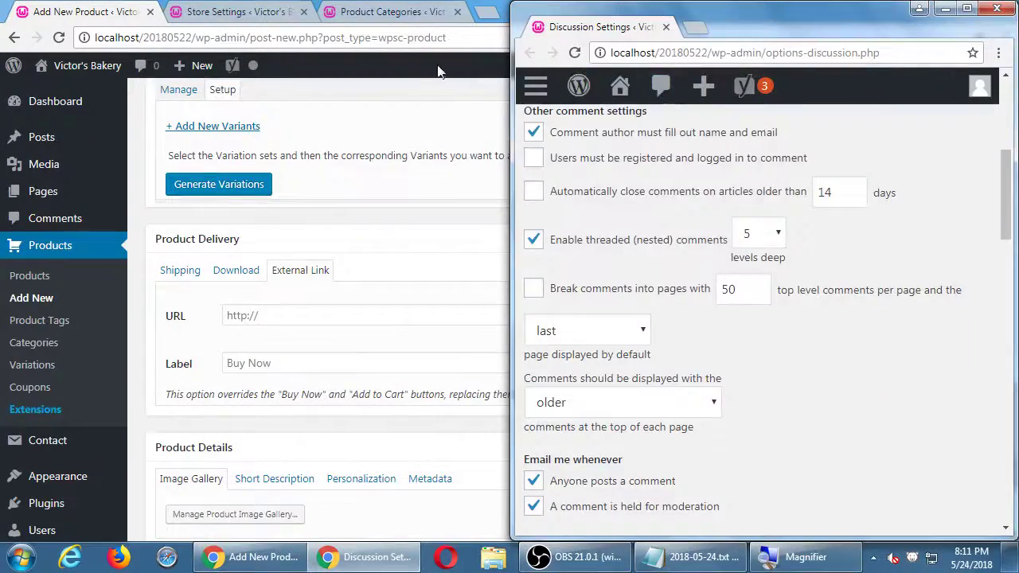
{"action": "key", "text": "alt+Tab"}
{"action": "left_click_drag", "start_coordinate": [583, 15], "coordinate": [2, 239]}
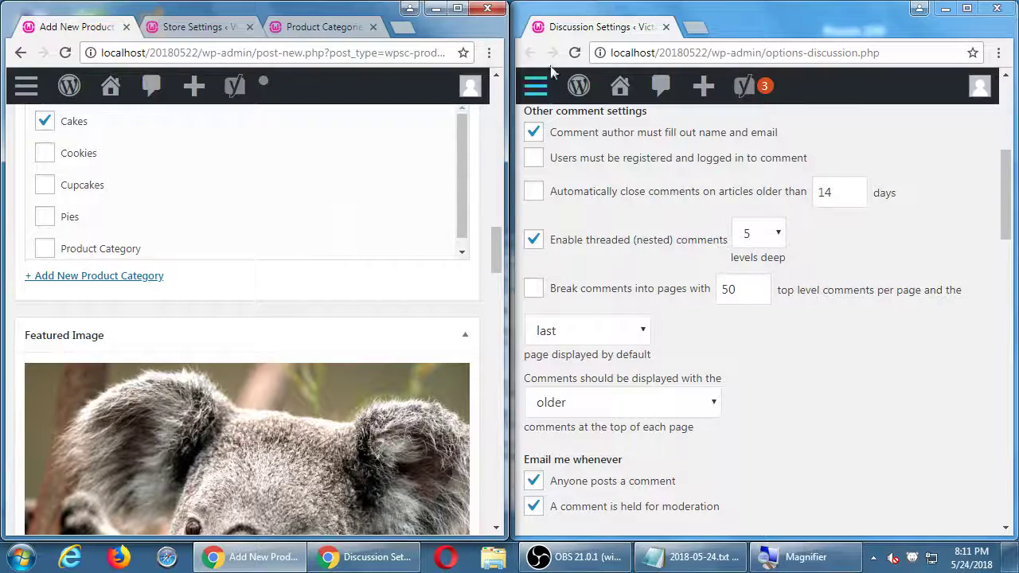
{"action": "left_click_drag", "start_coordinate": [569, 30], "coordinate": [407, 28]}
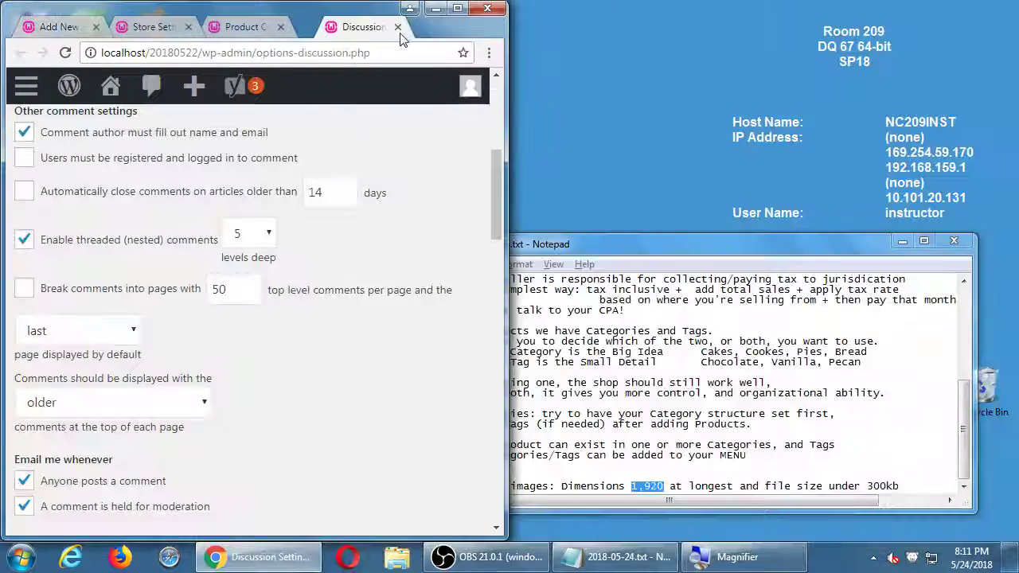
Step: Maximize the browser window and return from Discussion Settings to the Add New Product page
{"action": "left_click", "coordinate": [457, 8]}
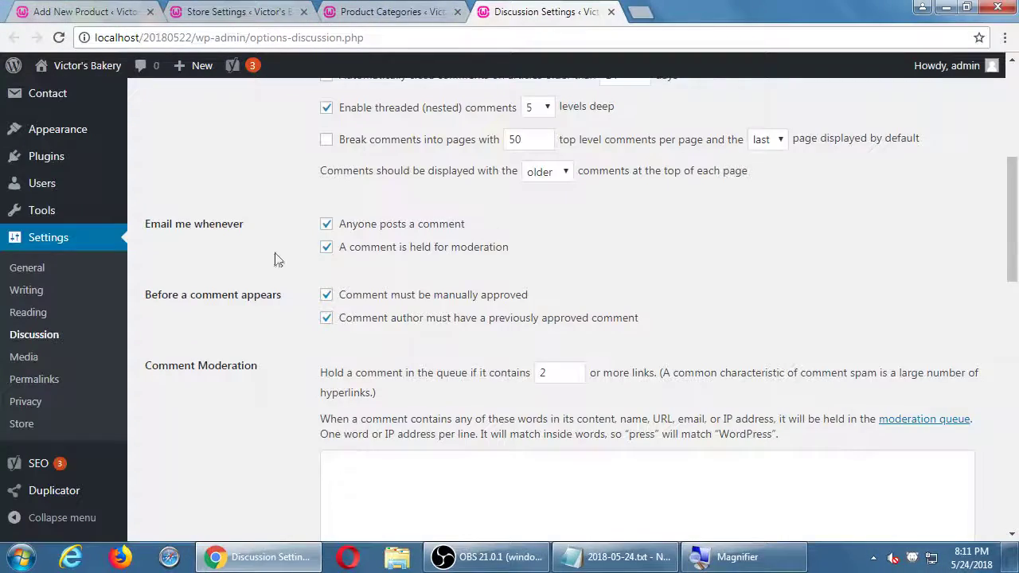
{"action": "right_click", "coordinate": [37, 268]}
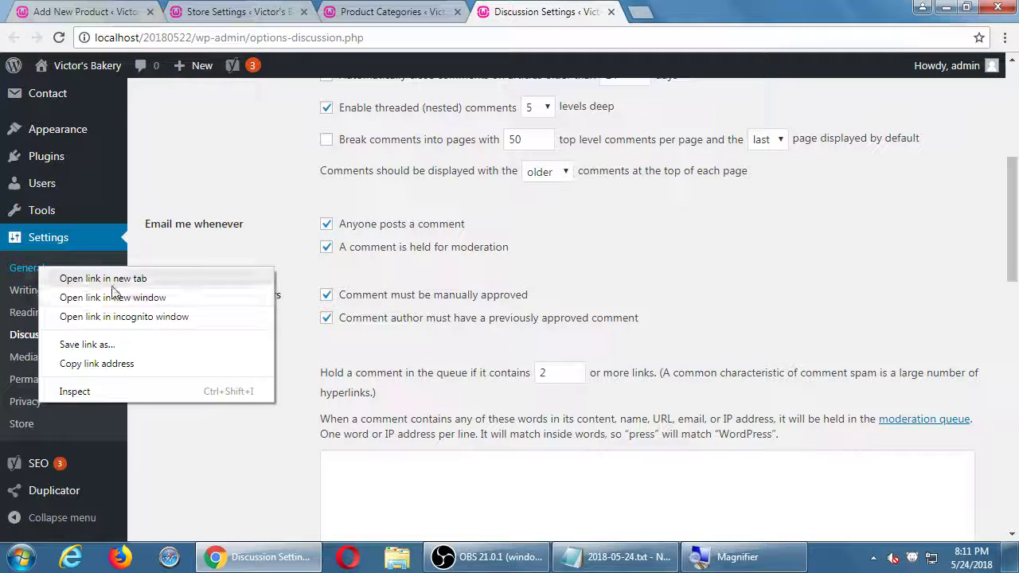
{"action": "left_click", "coordinate": [187, 211]}
{"action": "left_click", "coordinate": [119, 11]}
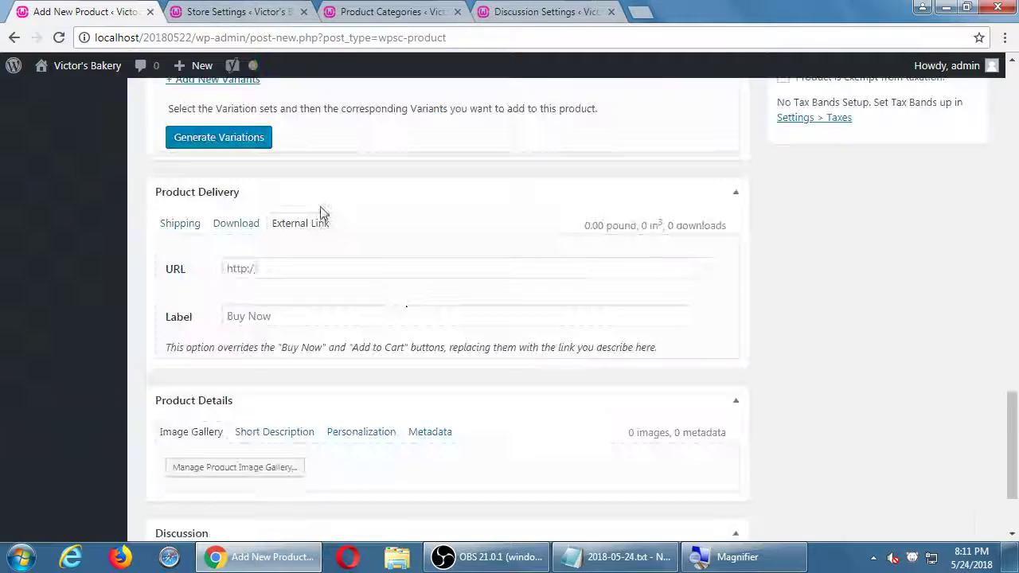
Step: Publish the Birthday Cake product
{"action": "scroll", "coordinate": [366, 254], "scroll_direction": "down", "scroll_amount": 2}
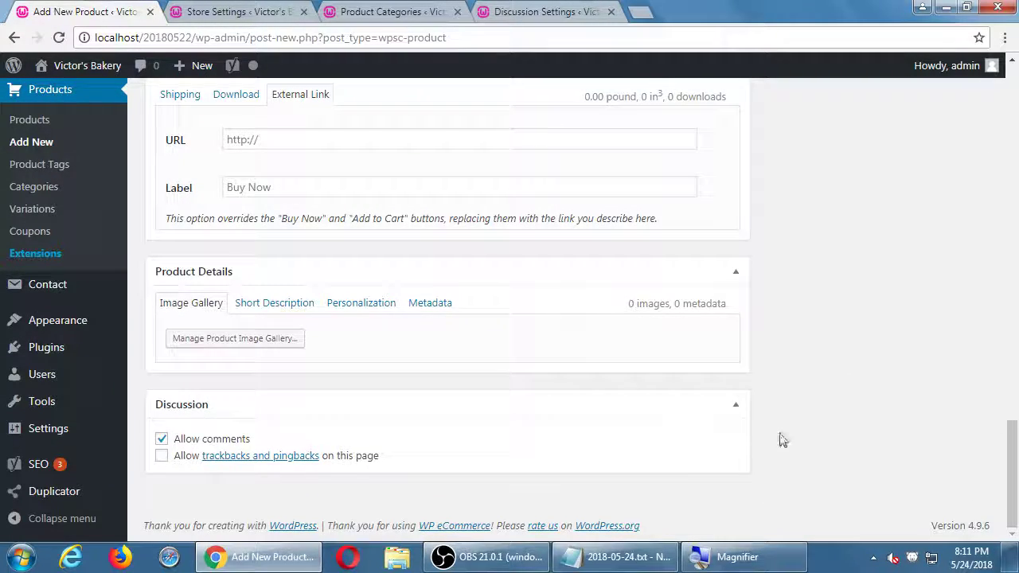
{"action": "scroll", "coordinate": [941, 393], "scroll_direction": "up", "scroll_amount": 10}
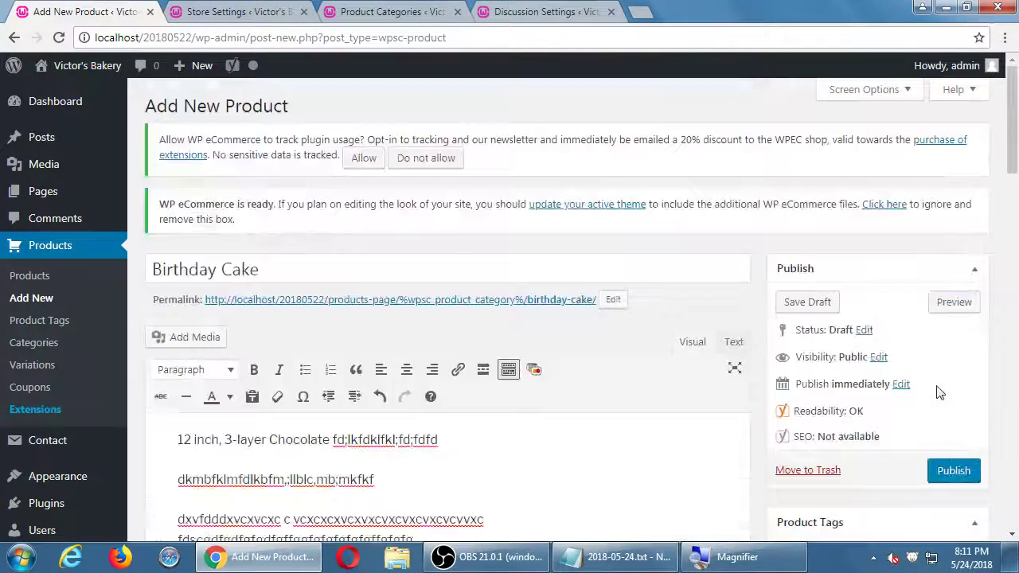
{"action": "scroll", "coordinate": [940, 392], "scroll_direction": "down", "scroll_amount": 1}
{"action": "left_click", "coordinate": [950, 413]}
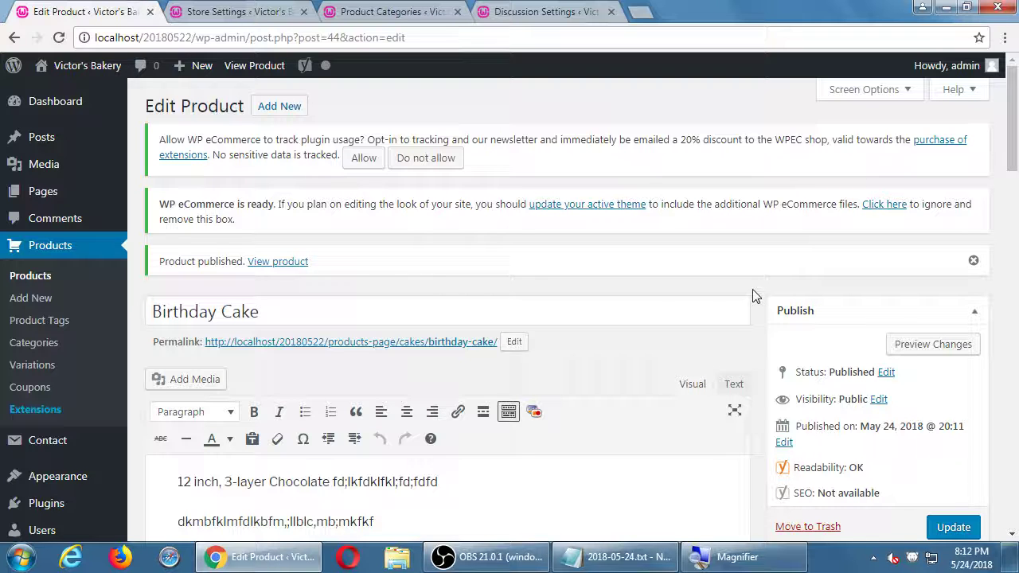
{"action": "scroll", "coordinate": [752, 293], "scroll_direction": "down", "scroll_amount": 1}
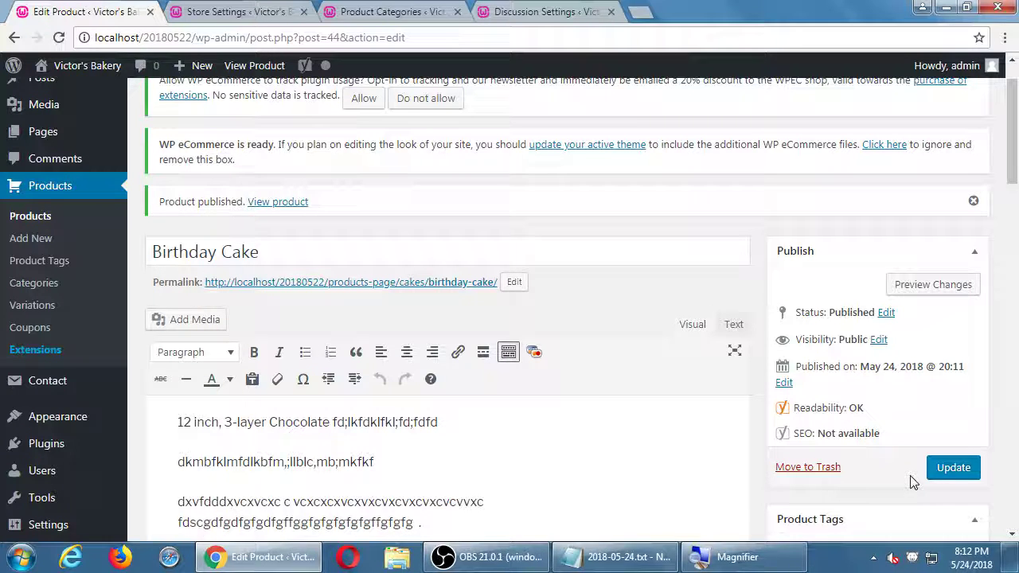
{"action": "scroll", "coordinate": [912, 480], "scroll_direction": "up", "scroll_amount": 1}
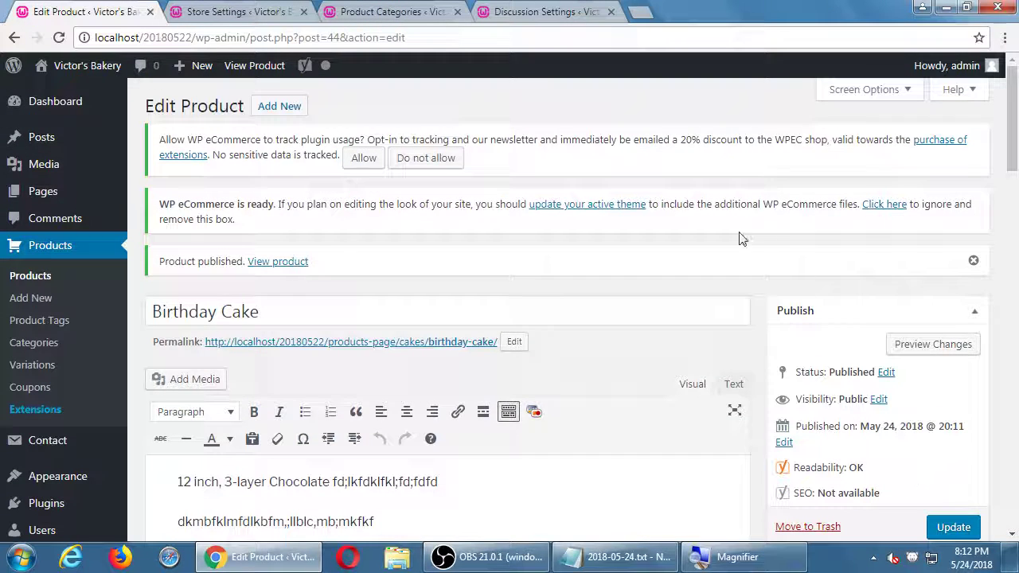
Step: Visit the Victor's Bakery site and open its Shop page to view the Birthday Cake listing
{"action": "left_click", "coordinate": [74, 65]}
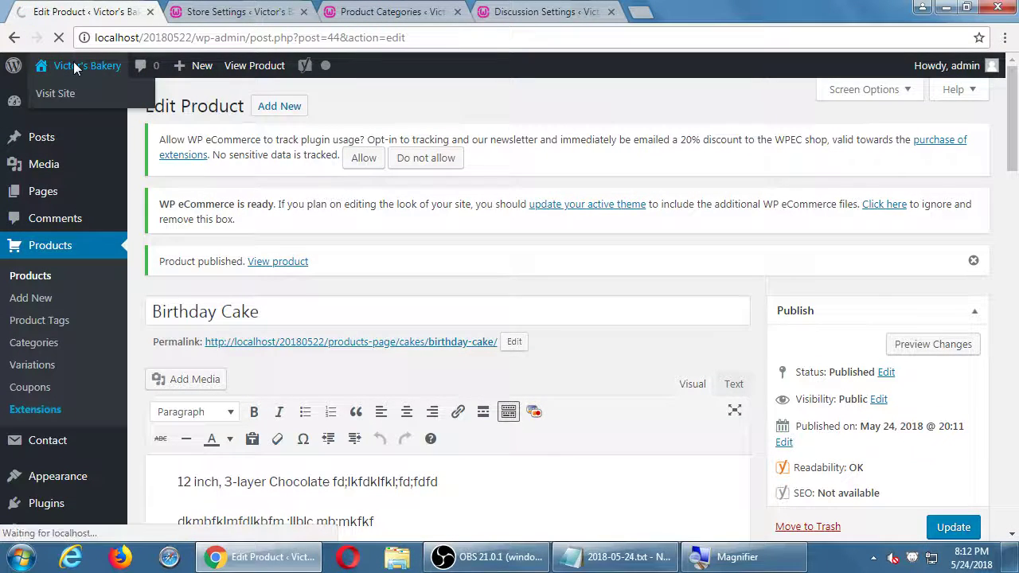
{"action": "scroll", "coordinate": [321, 216], "scroll_direction": "down", "scroll_amount": 2}
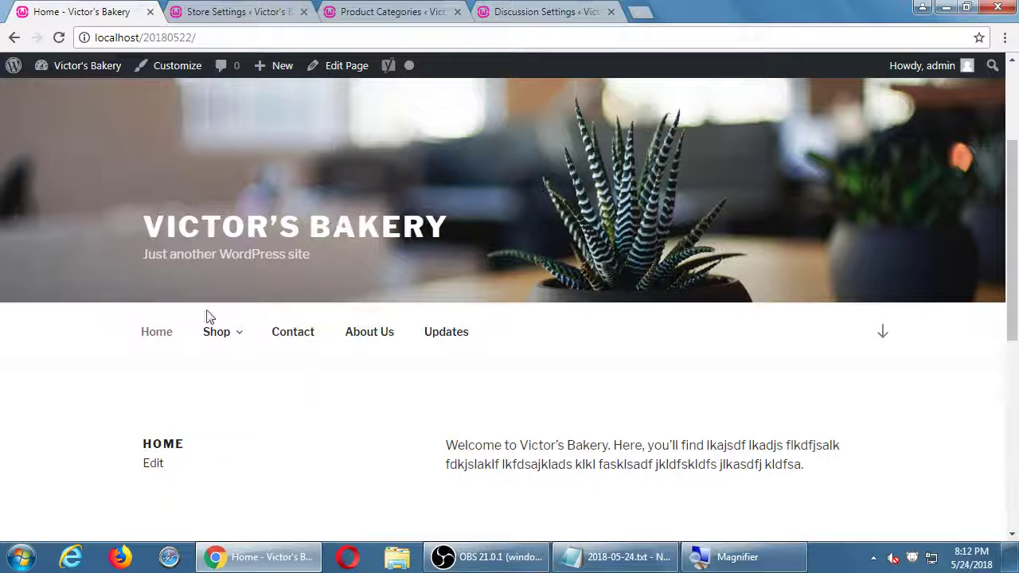
{"action": "mouse_move", "coordinate": [213, 334]}
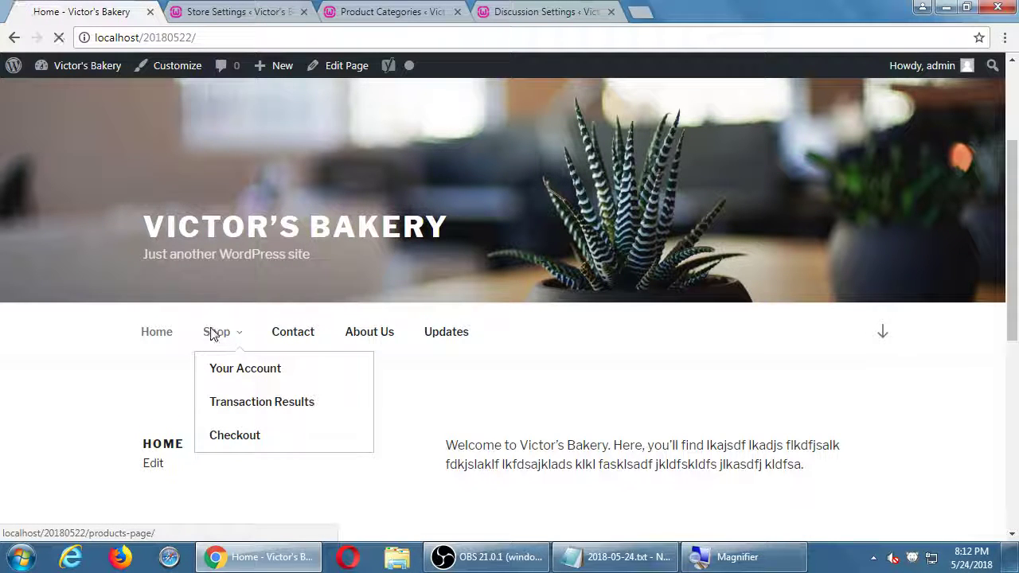
{"action": "left_click", "coordinate": [213, 334]}
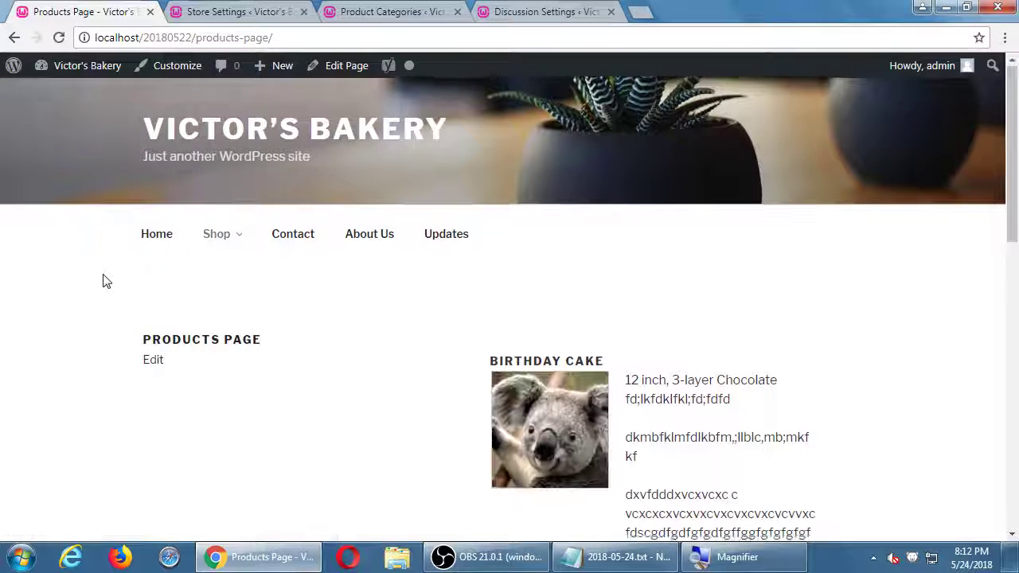
{"action": "scroll", "coordinate": [104, 281], "scroll_direction": "down", "scroll_amount": 1}
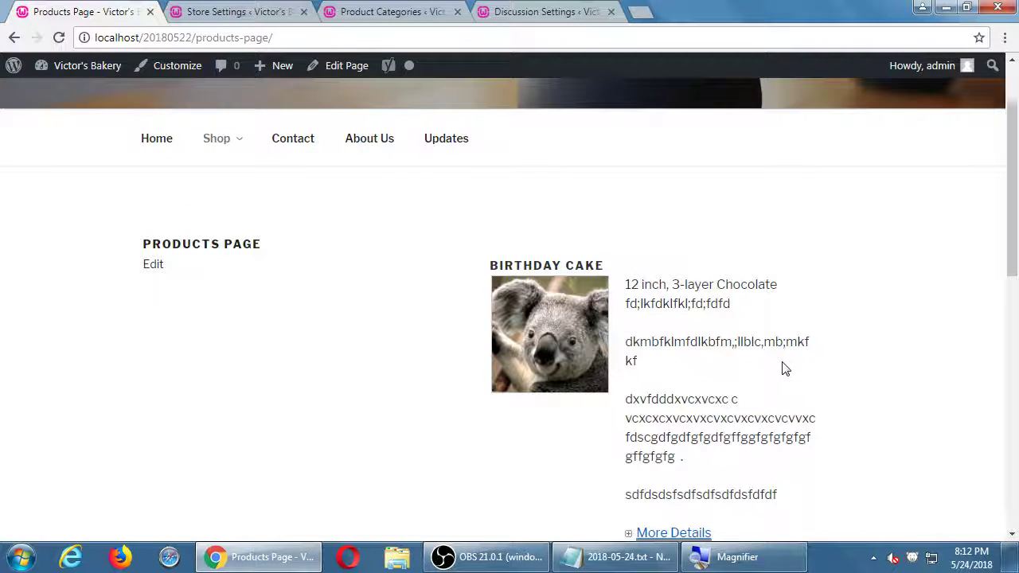
{"action": "scroll", "coordinate": [390, 348], "scroll_direction": "down", "scroll_amount": 1}
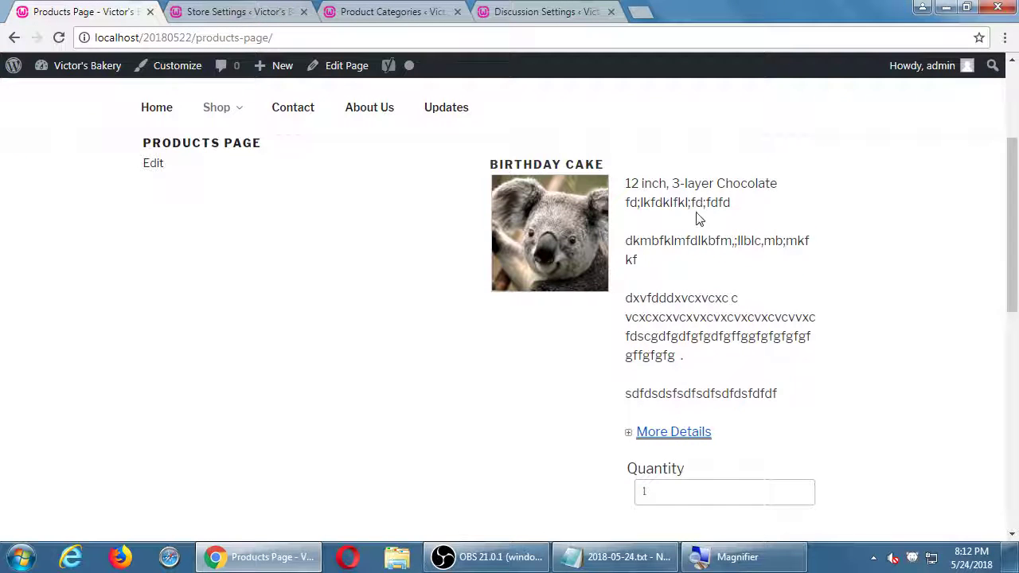
Step: Highlight the Birthday Cake's main description in the listing, and expand and collapse More Details to check the short description
{"action": "left_click_drag", "start_coordinate": [667, 184], "coordinate": [687, 393]}
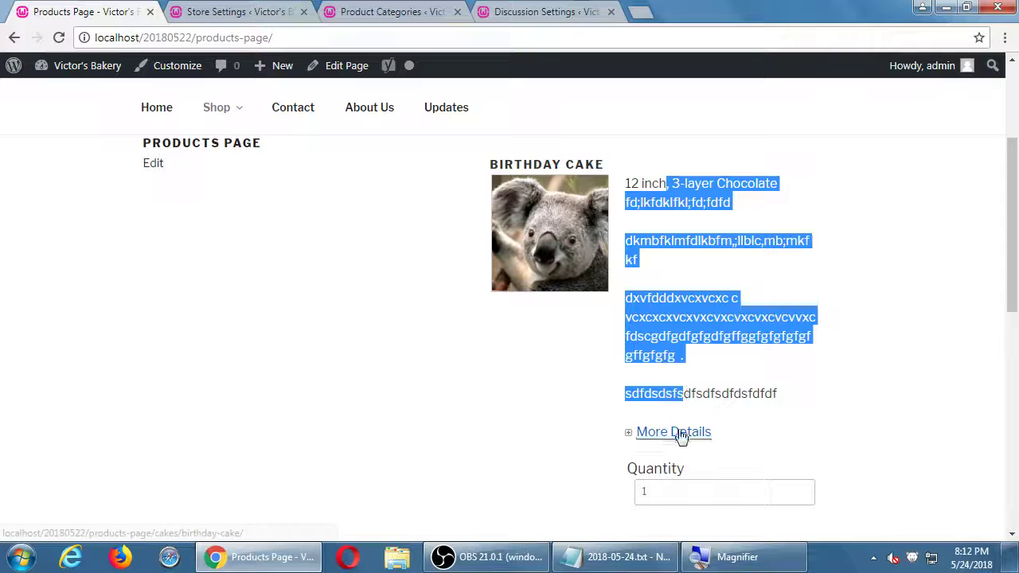
{"action": "left_click", "coordinate": [644, 439]}
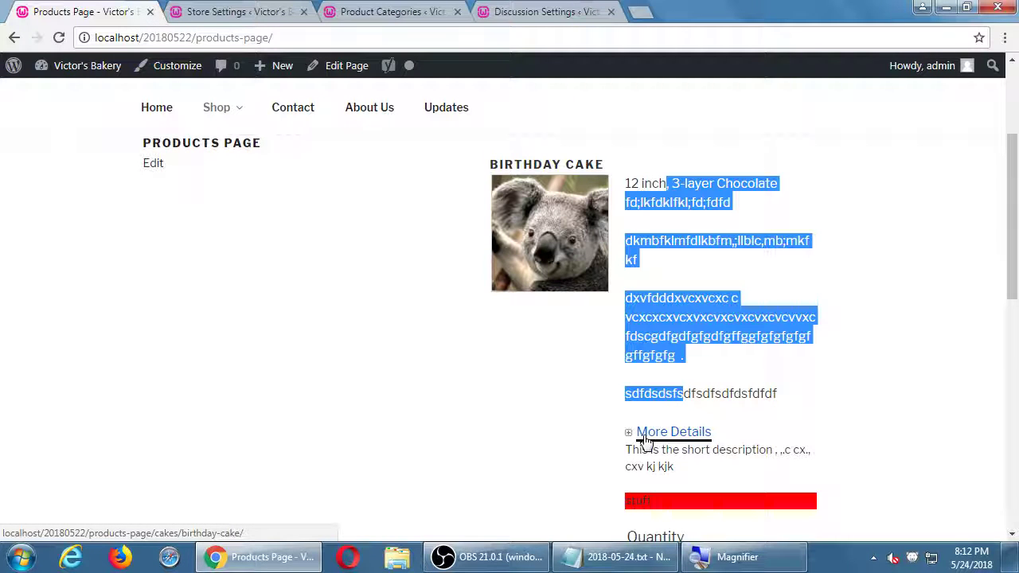
{"action": "scroll", "coordinate": [644, 438], "scroll_direction": "down", "scroll_amount": 1}
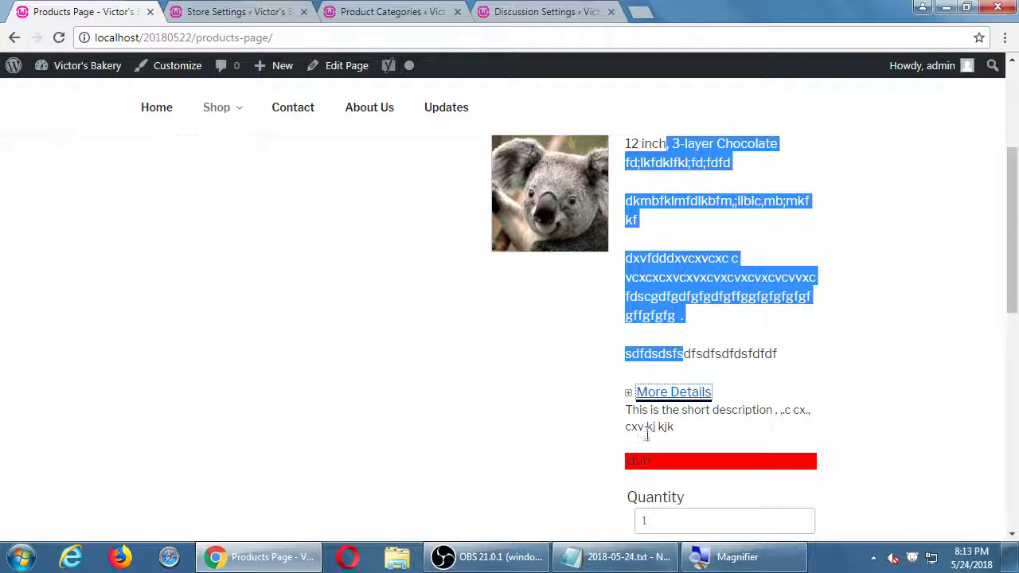
{"action": "left_click", "coordinate": [675, 401]}
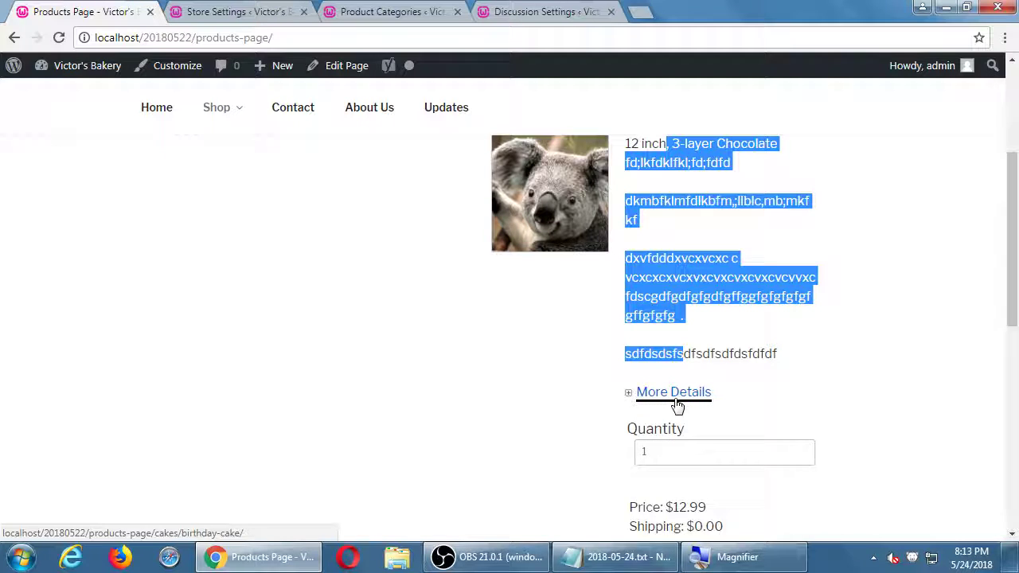
{"action": "left_click", "coordinate": [675, 404]}
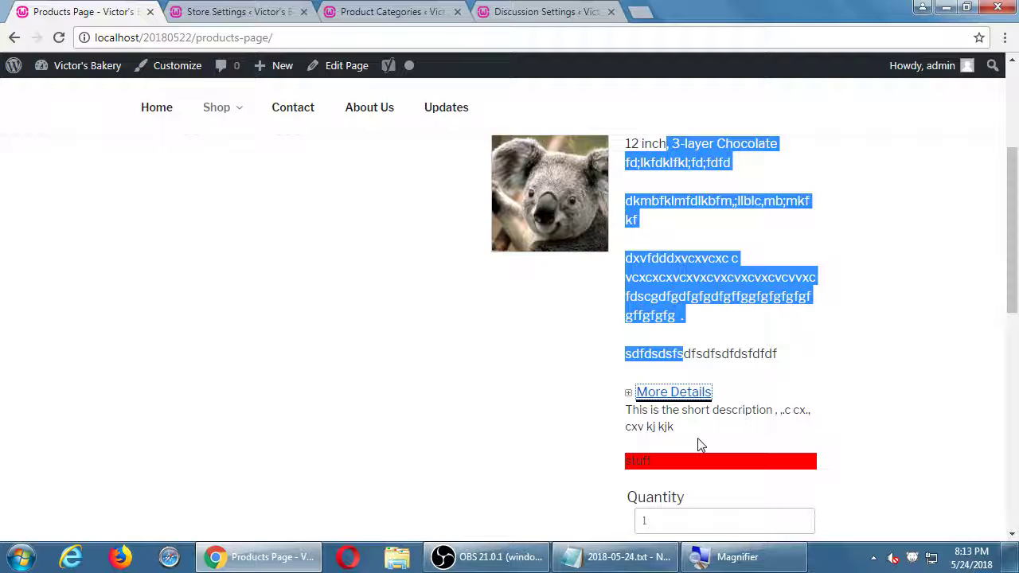
{"action": "left_click", "coordinate": [673, 392]}
Step: Examine the listing's Quantity field, price, shipping, Edit link and customer rating area
{"action": "scroll", "coordinate": [784, 444], "scroll_direction": "down", "scroll_amount": 1}
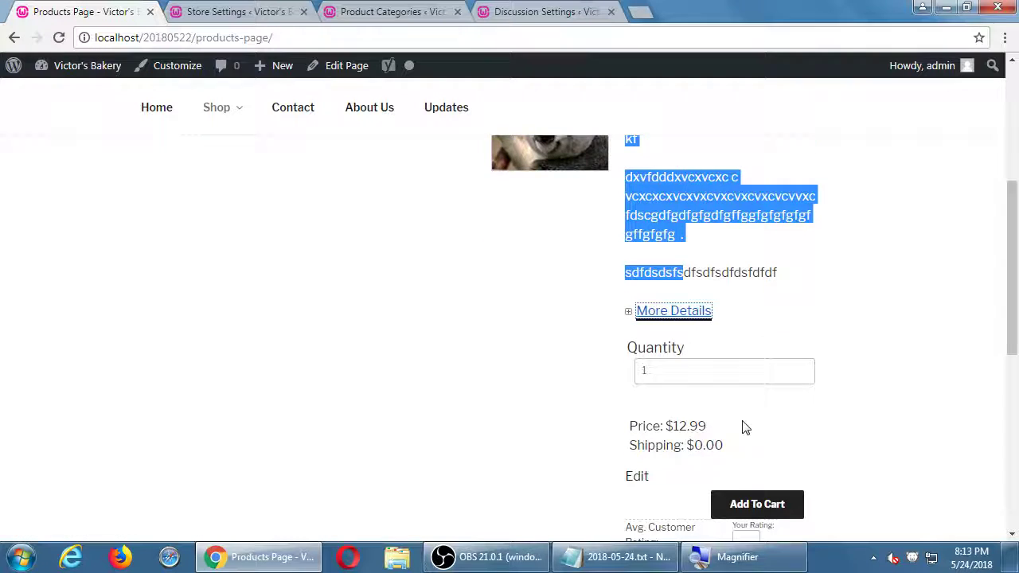
{"action": "left_click", "coordinate": [727, 380]}
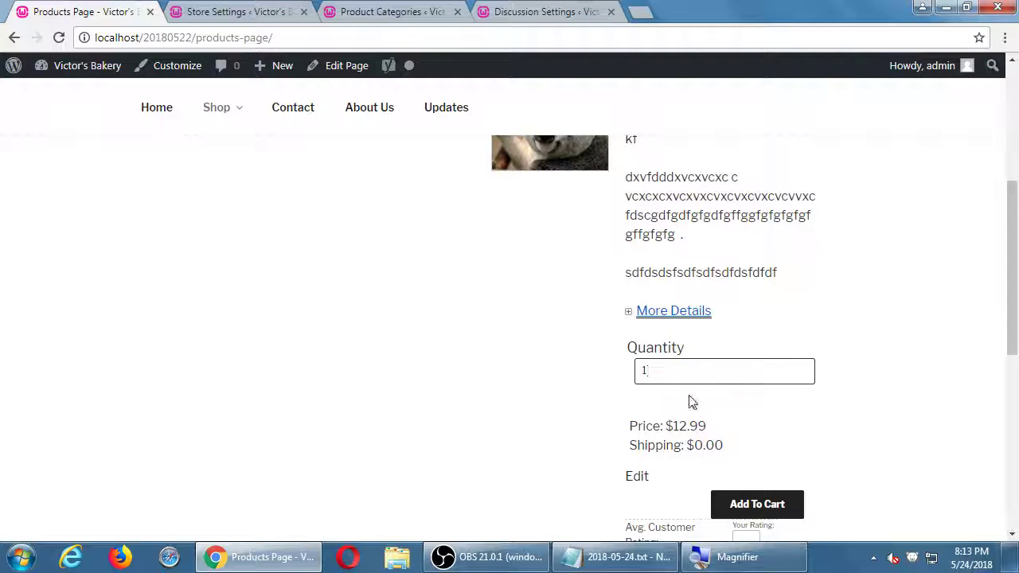
{"action": "scroll", "coordinate": [683, 422], "scroll_direction": "down", "scroll_amount": 1}
{"action": "scroll", "coordinate": [683, 422], "scroll_direction": "down", "scroll_amount": 1}
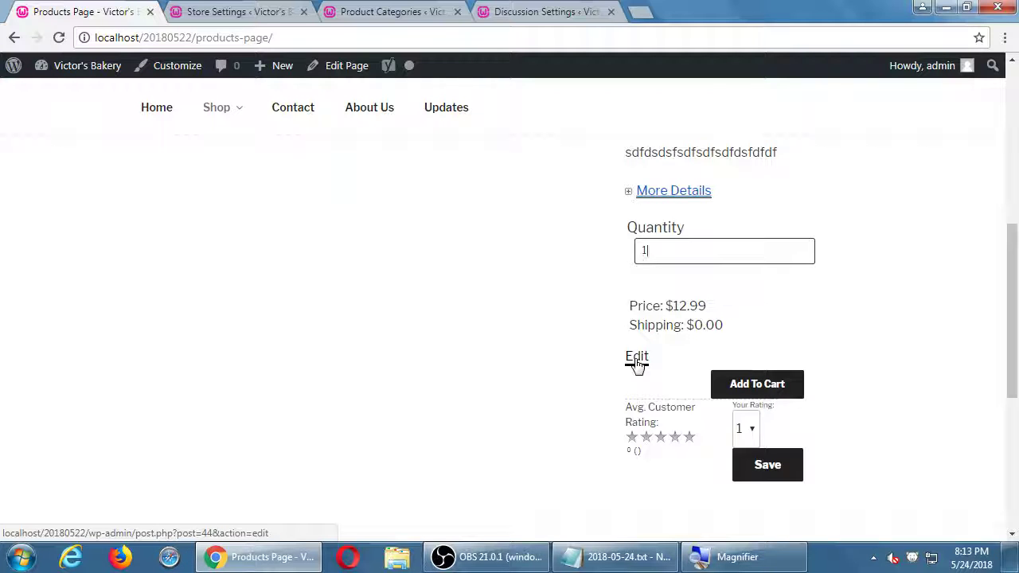
{"action": "scroll", "coordinate": [637, 364], "scroll_direction": "down", "scroll_amount": 1}
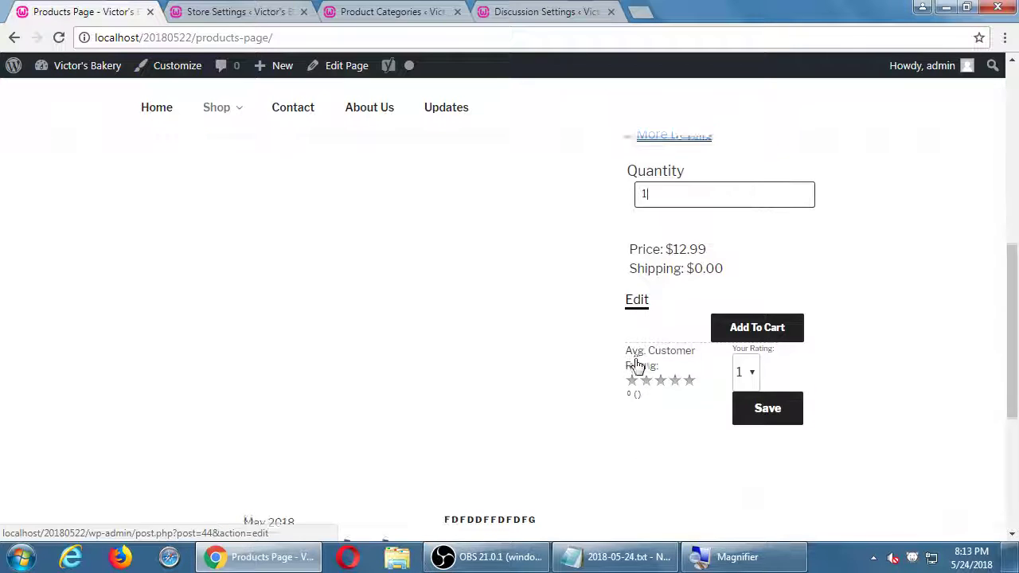
Step: Rate the Birthday Cake 5 and save the rating
{"action": "left_click", "coordinate": [754, 370]}
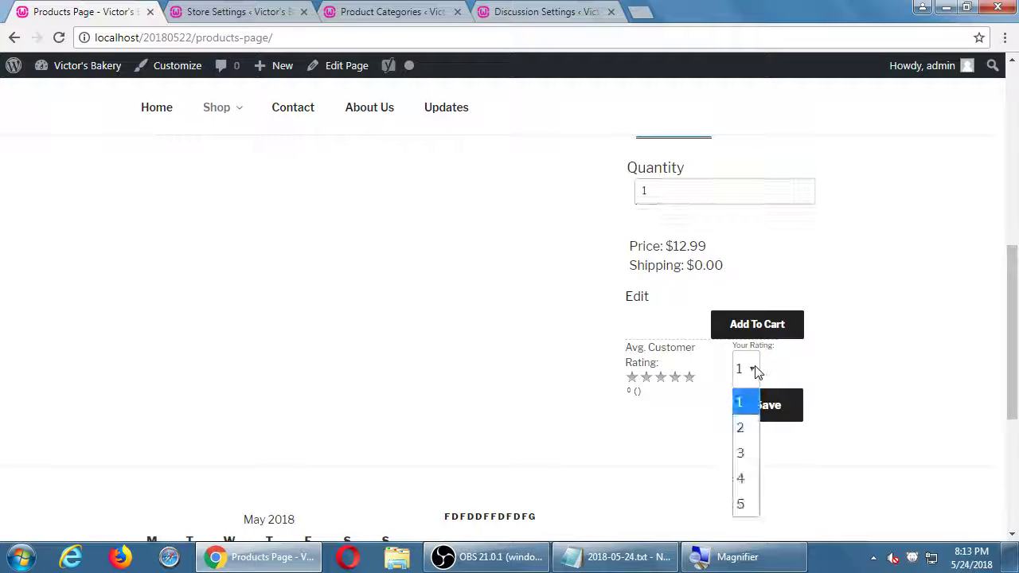
{"action": "left_click", "coordinate": [746, 500]}
{"action": "left_click", "coordinate": [761, 415]}
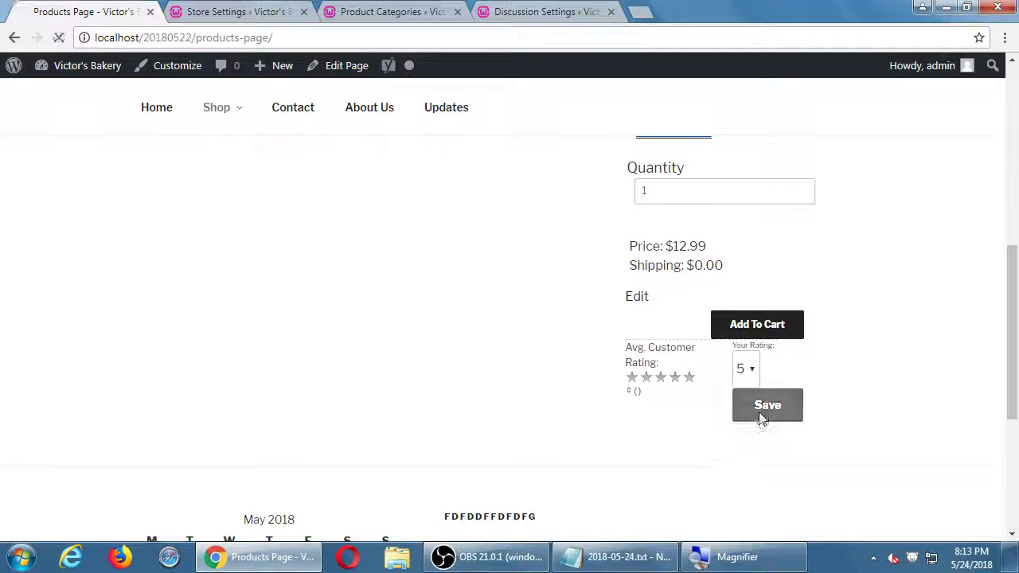
Step: View the Birthday Cake's product image at enlarged size and close it again
{"action": "scroll", "coordinate": [791, 393], "scroll_direction": "down", "scroll_amount": 2}
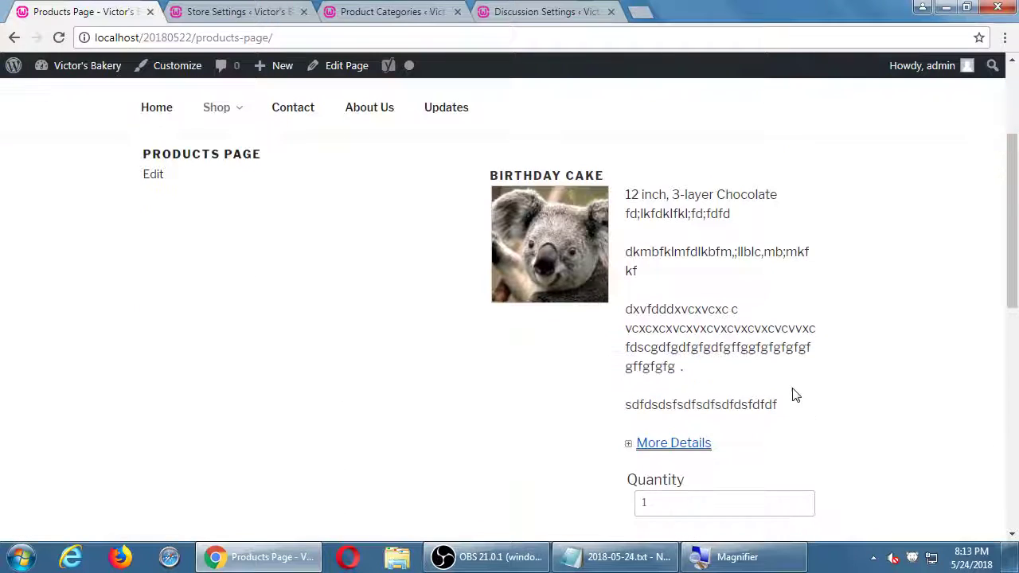
{"action": "left_click", "coordinate": [540, 242]}
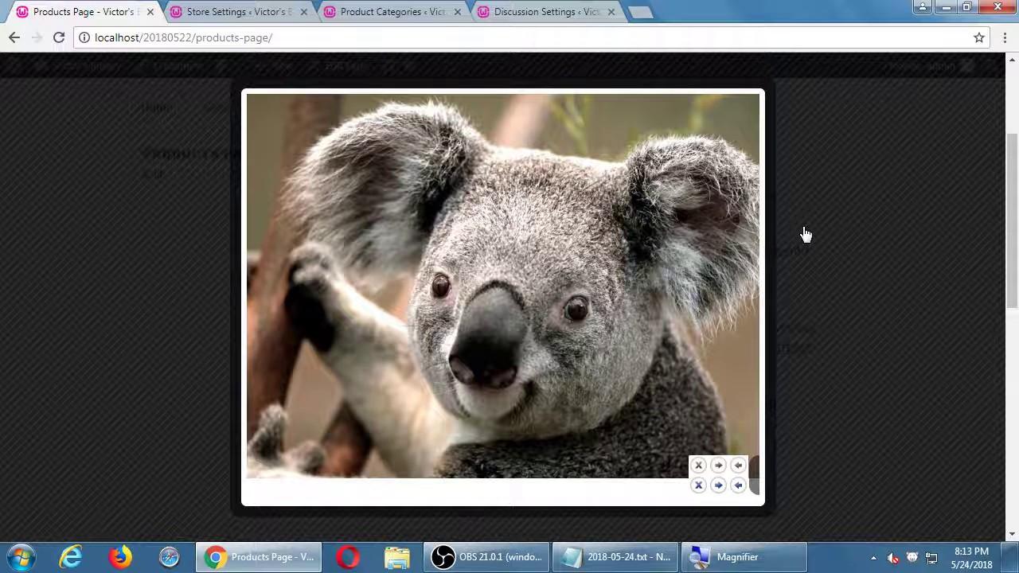
{"action": "left_click", "coordinate": [861, 231]}
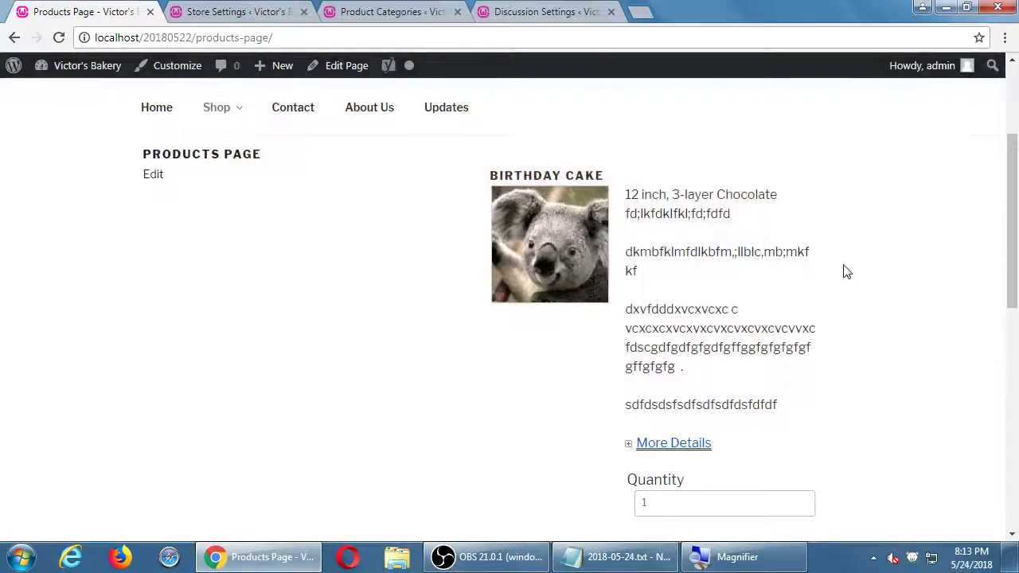
Step: Open the Birthday Cake's own product page and examine its header image, product image and description
{"action": "left_click", "coordinate": [512, 183]}
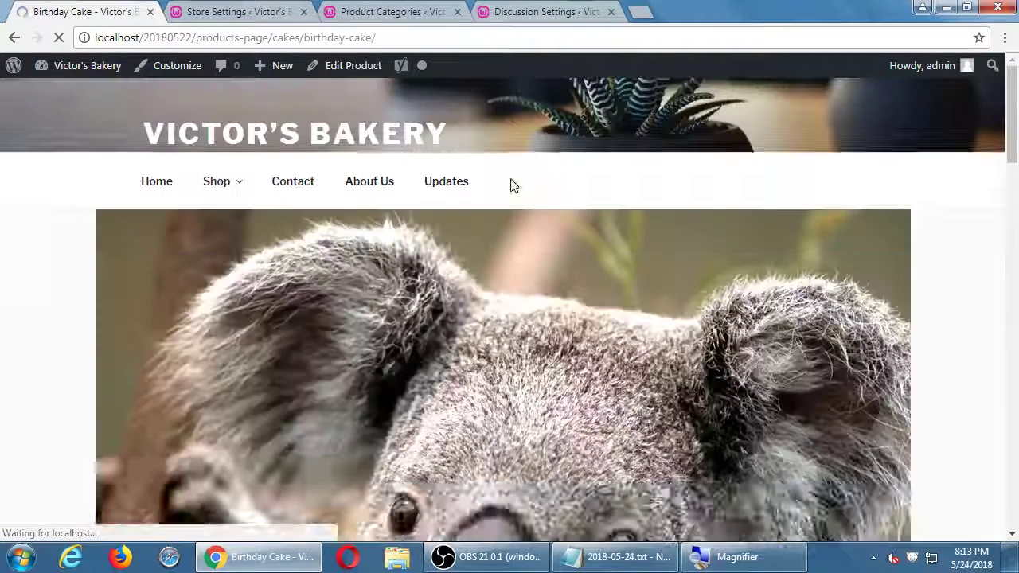
{"action": "scroll", "coordinate": [629, 213], "scroll_direction": "down", "scroll_amount": 2}
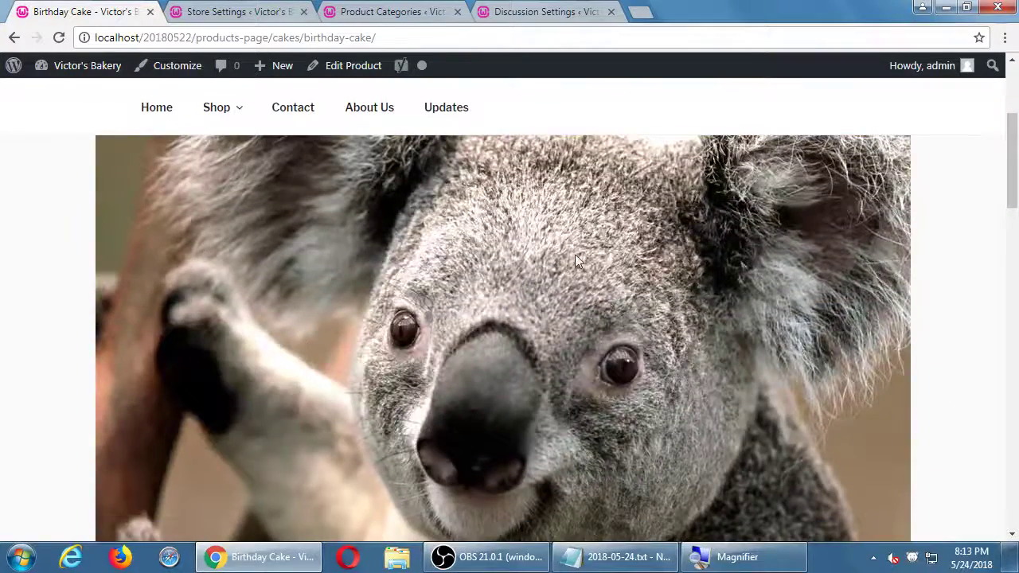
{"action": "scroll", "coordinate": [614, 335], "scroll_direction": "down", "scroll_amount": 3}
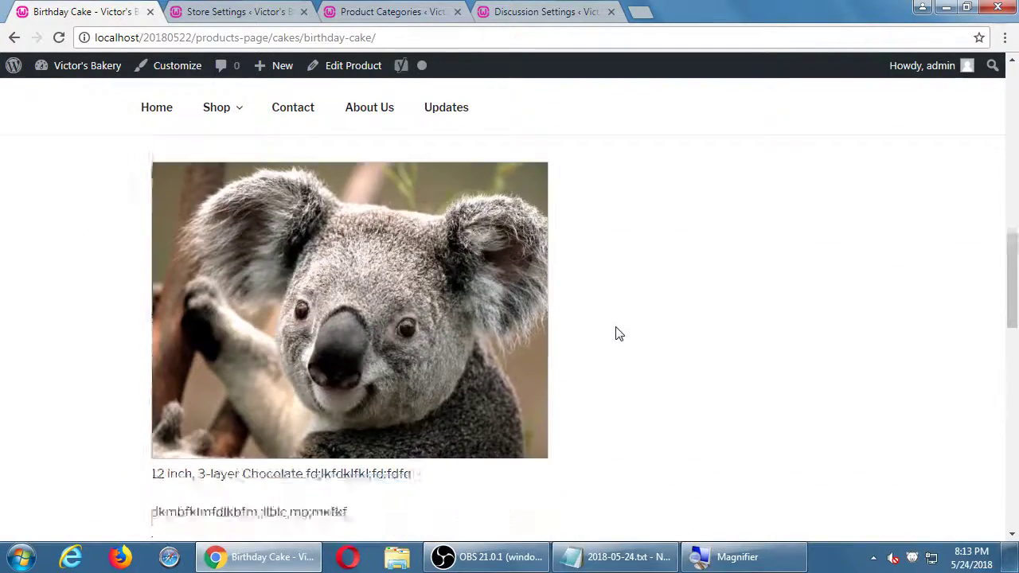
{"action": "scroll", "coordinate": [615, 334], "scroll_direction": "down", "scroll_amount": 2}
{"action": "scroll", "coordinate": [616, 334], "scroll_direction": "up", "scroll_amount": 10}
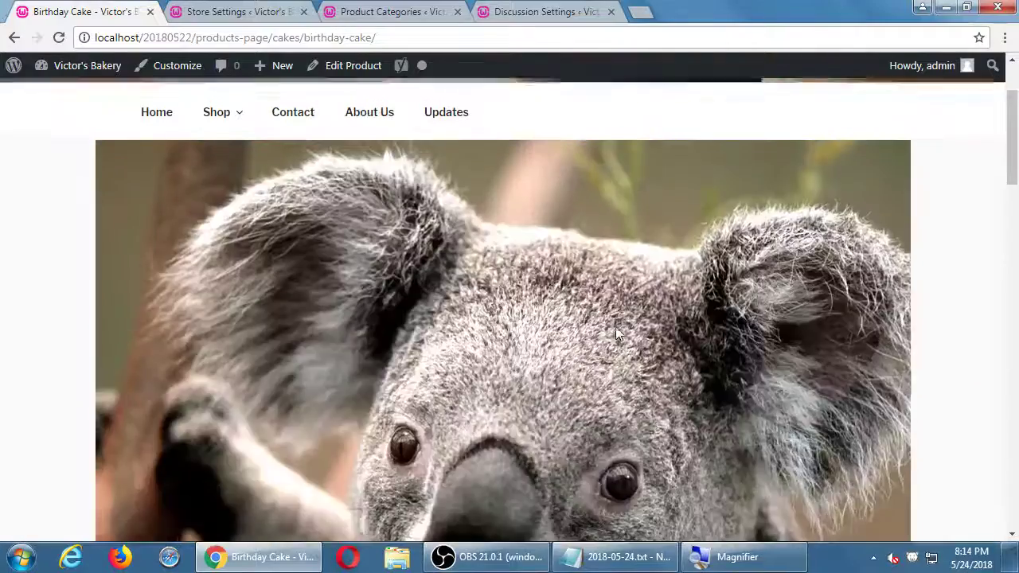
{"action": "scroll", "coordinate": [615, 334], "scroll_direction": "down", "scroll_amount": 1}
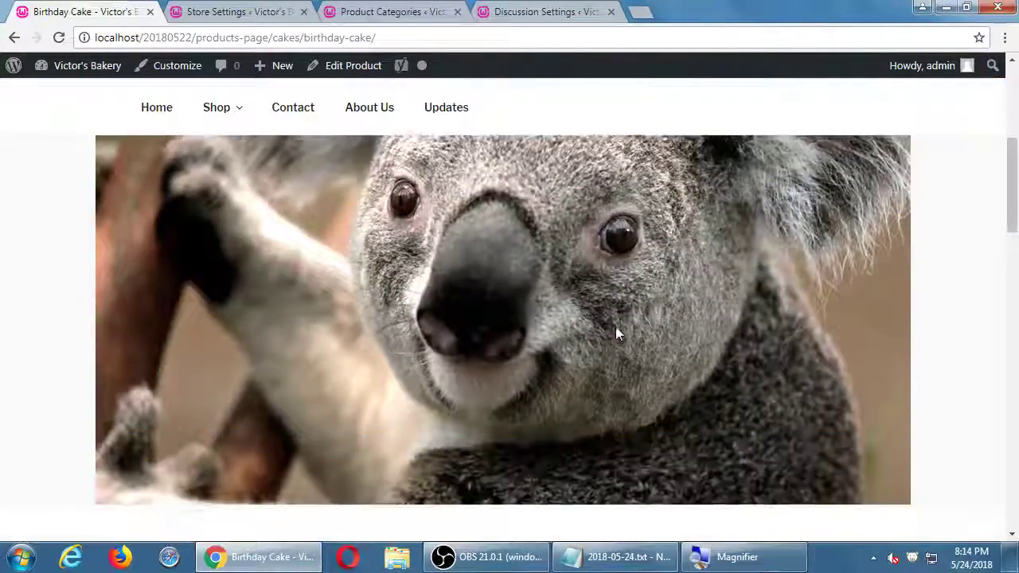
{"action": "scroll", "coordinate": [615, 334], "scroll_direction": "down", "scroll_amount": 2}
{"action": "scroll", "coordinate": [615, 334], "scroll_direction": "down", "scroll_amount": 4}
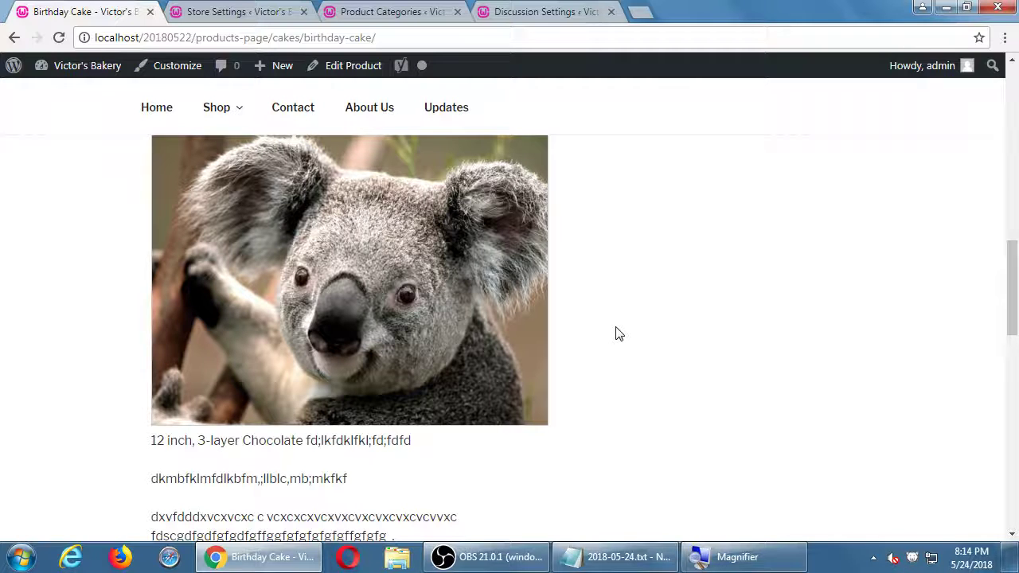
{"action": "scroll", "coordinate": [657, 350], "scroll_direction": "up", "scroll_amount": 1}
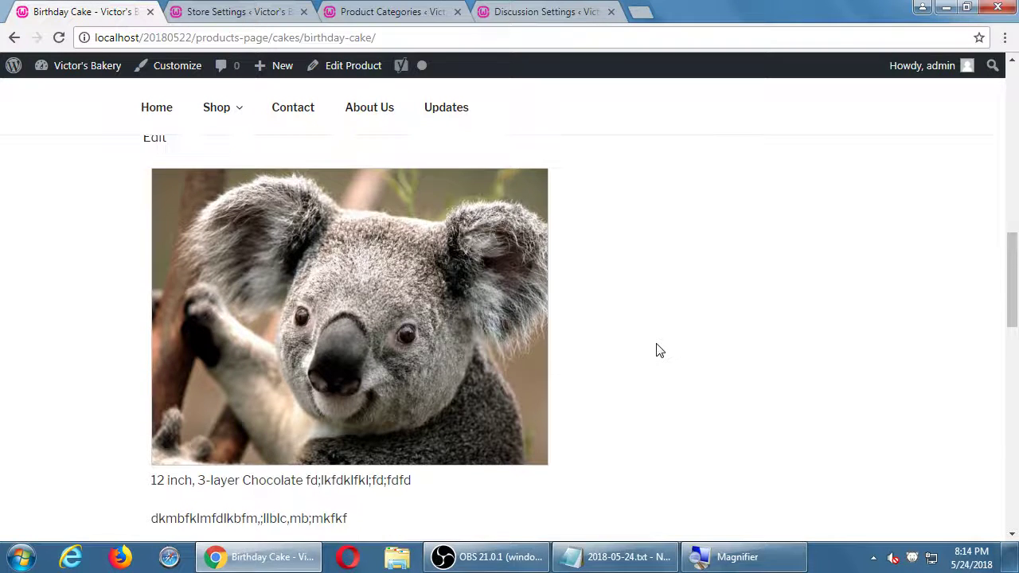
Step: Return to the Products Page, check its web address, and reopen the Birthday Cake's own page
{"action": "key", "text": "alt+Left"}
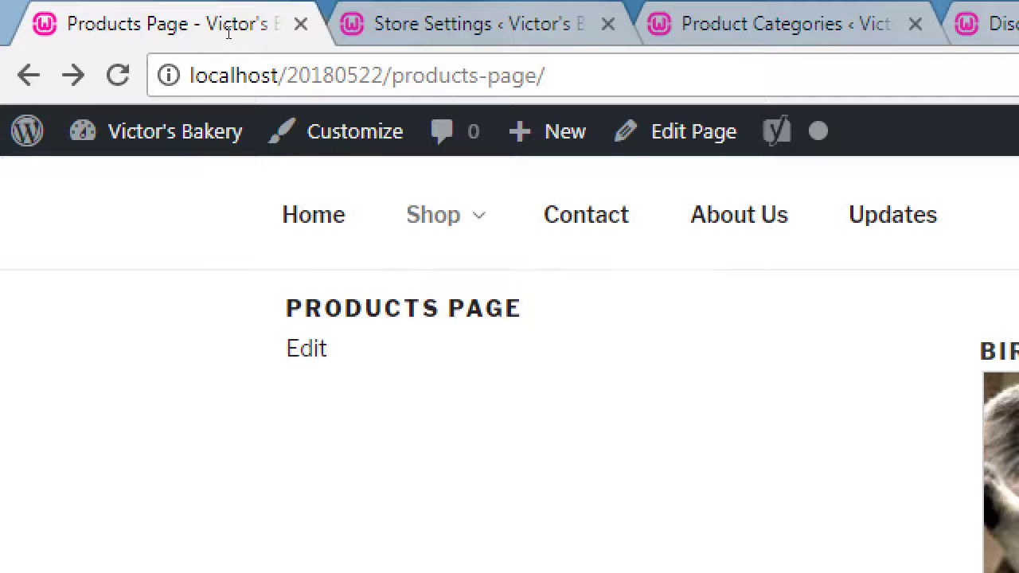
{"action": "key", "text": "ctrl+l"}
{"action": "key", "text": "Right"}
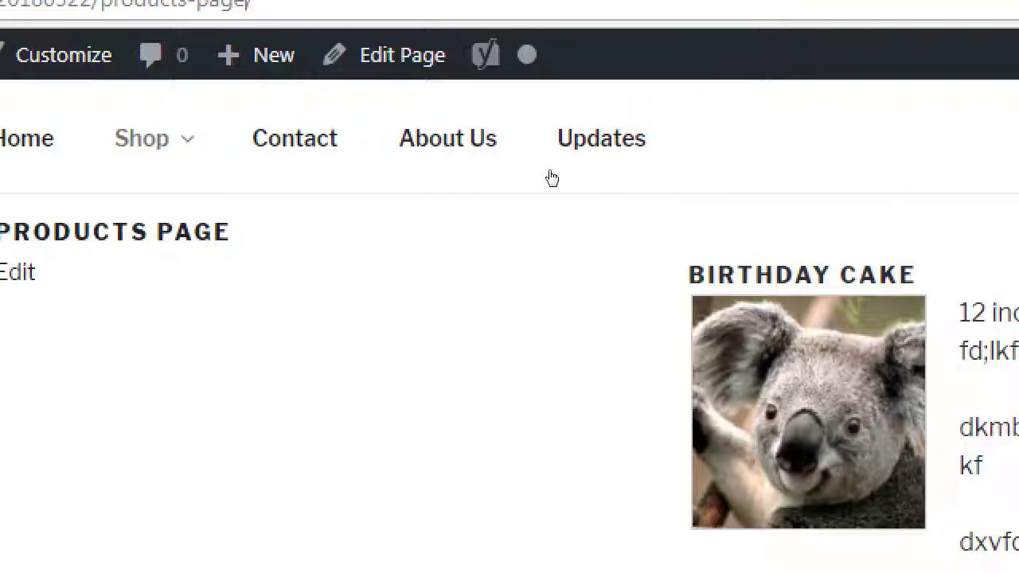
{"action": "key", "text": "Return"}
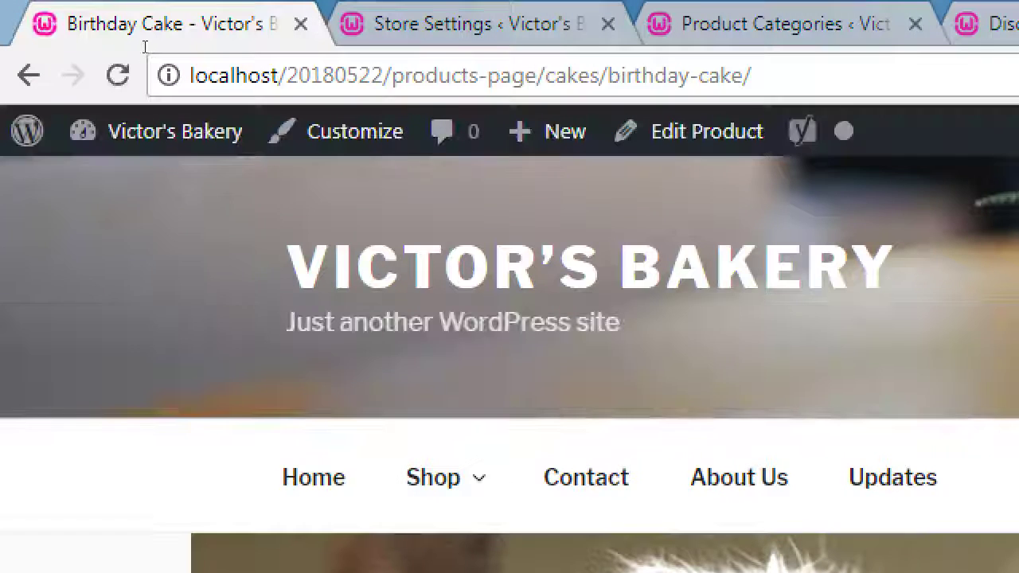
Step: Examine the products-page, cakes and birthday-cake parts of the Birthday Cake page's web address
{"action": "left_click_drag", "start_coordinate": [215, 75], "coordinate": [286, 74]}
{"action": "left_click", "coordinate": [413, 75]}
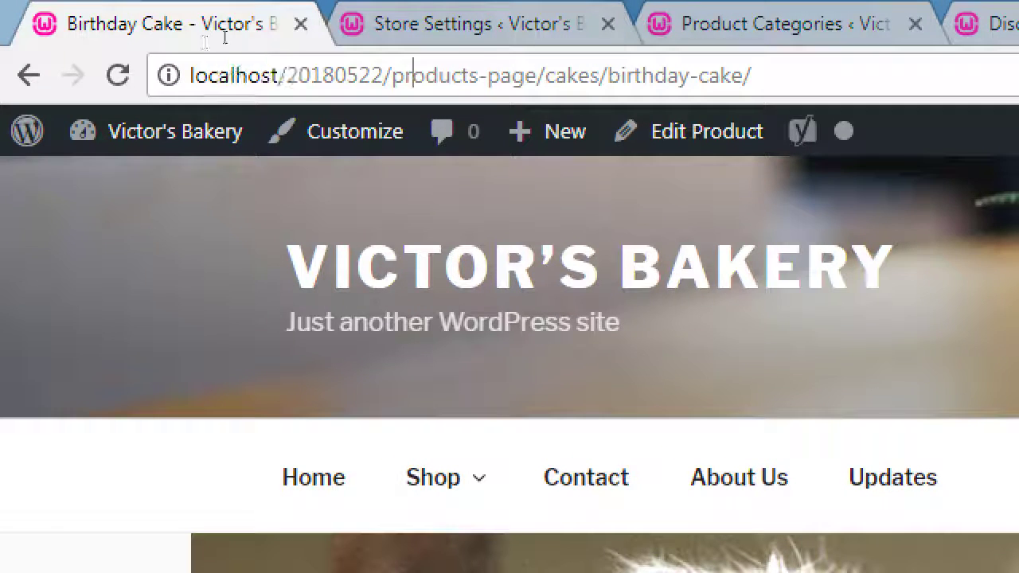
{"action": "left_click_drag", "start_coordinate": [413, 75], "coordinate": [503, 75]}
{"action": "double_click", "coordinate": [572, 75]}
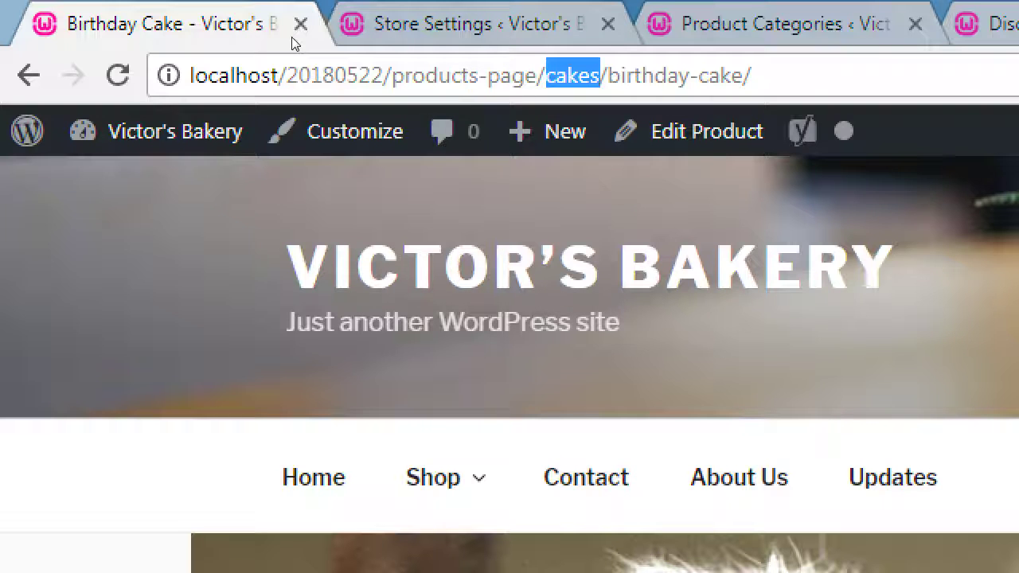
{"action": "key", "text": "Right"}
{"action": "key", "text": "Right"}
{"action": "key", "text": "Right"}
{"action": "key", "text": "Right"}
{"action": "key", "text": "Right"}
{"action": "key", "text": "Right"}
{"action": "key", "text": "Right"}
{"action": "key", "text": "ctrl+Left"}
{"action": "key", "text": "ctrl+shift+Right"}
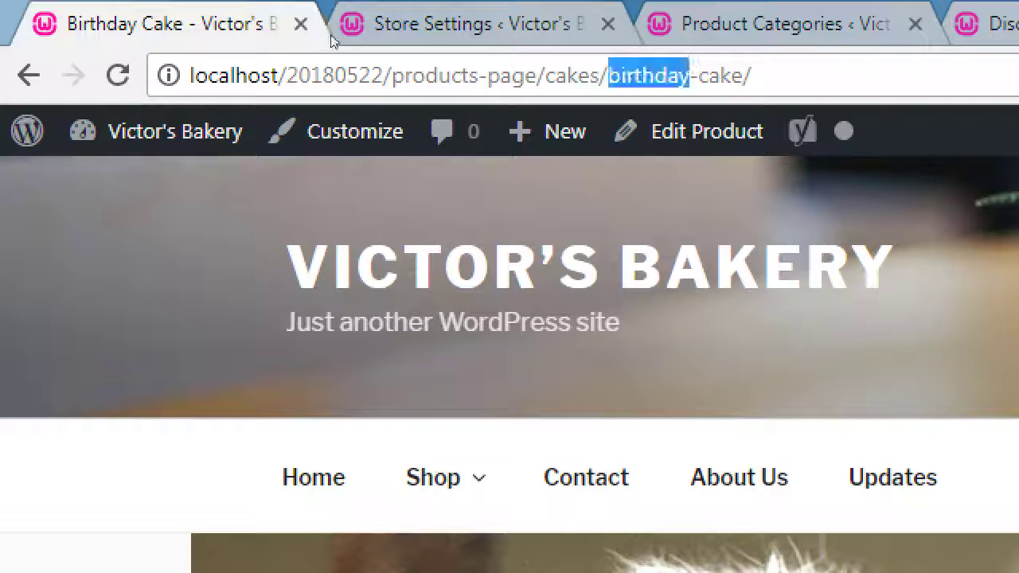
{"action": "key", "text": "Right"}
{"action": "key", "text": "Left"}
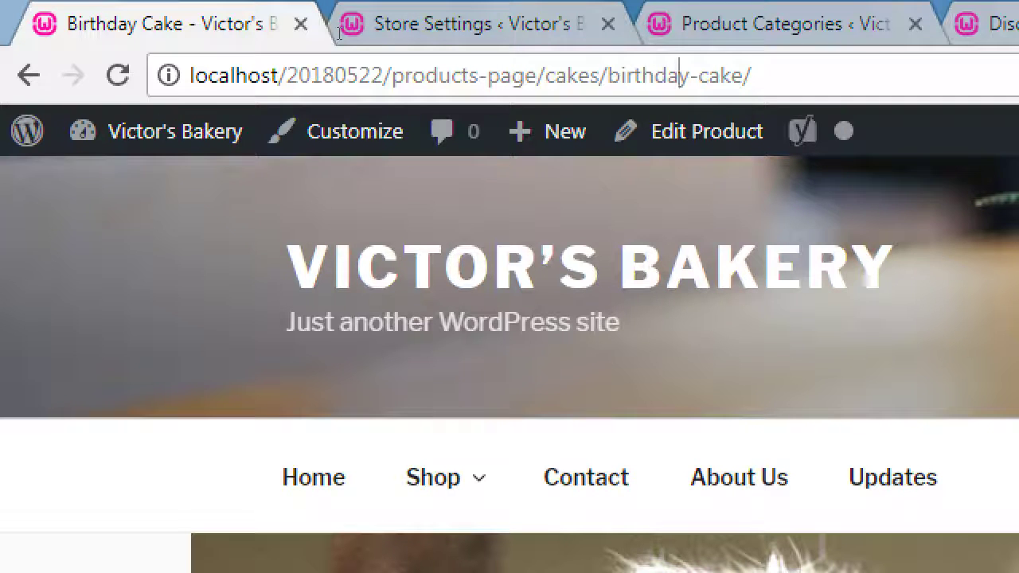
{"action": "key", "text": "super+minus"}
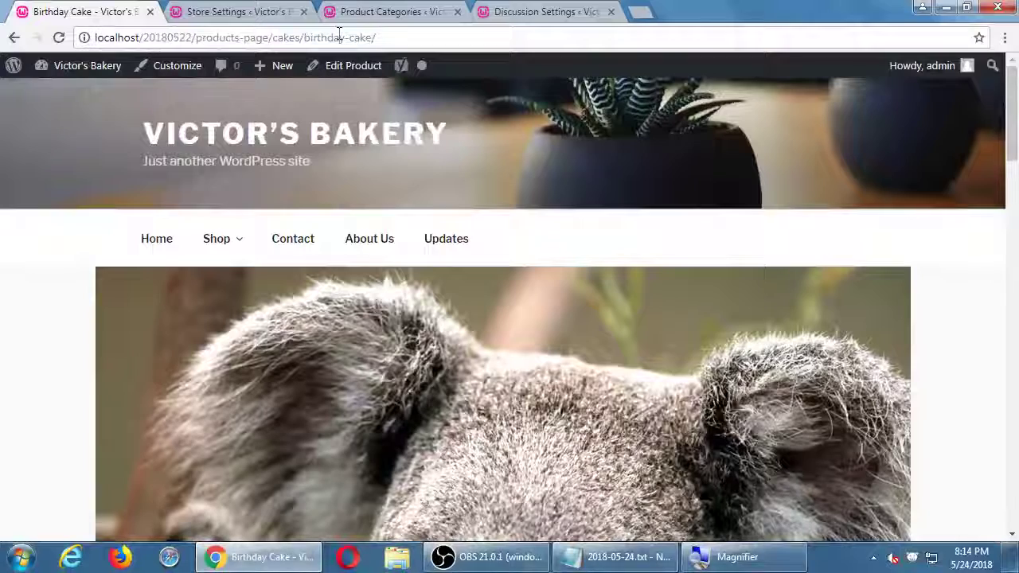
{"action": "left_click", "coordinate": [387, 38]}
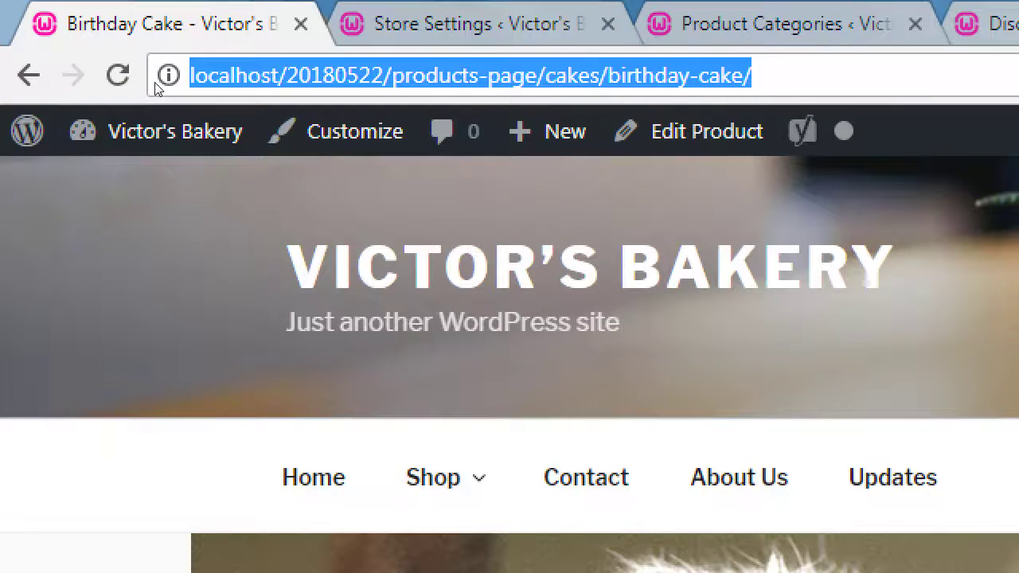
{"action": "left_click", "coordinate": [296, 38]}
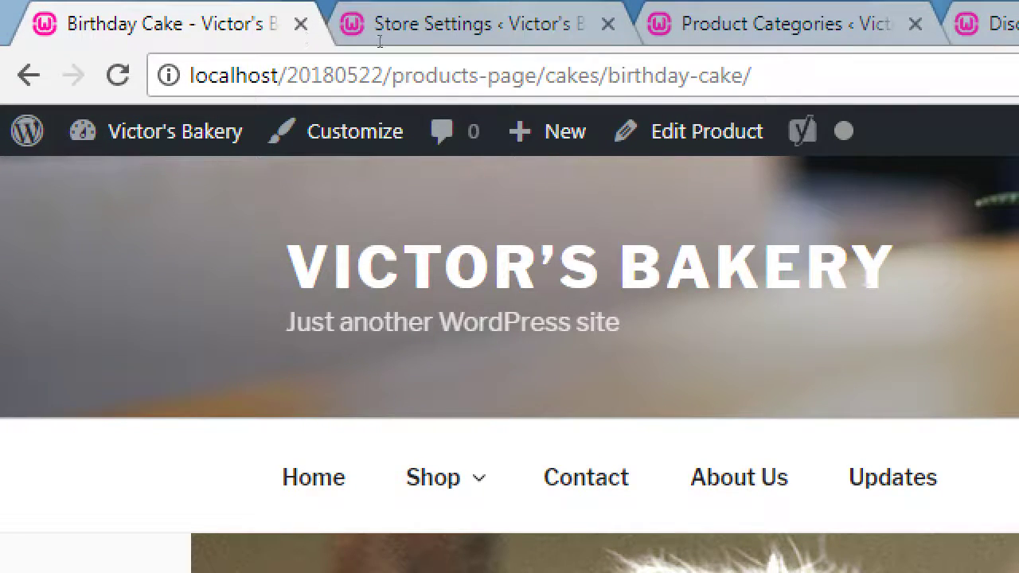
{"action": "key", "text": "End"}
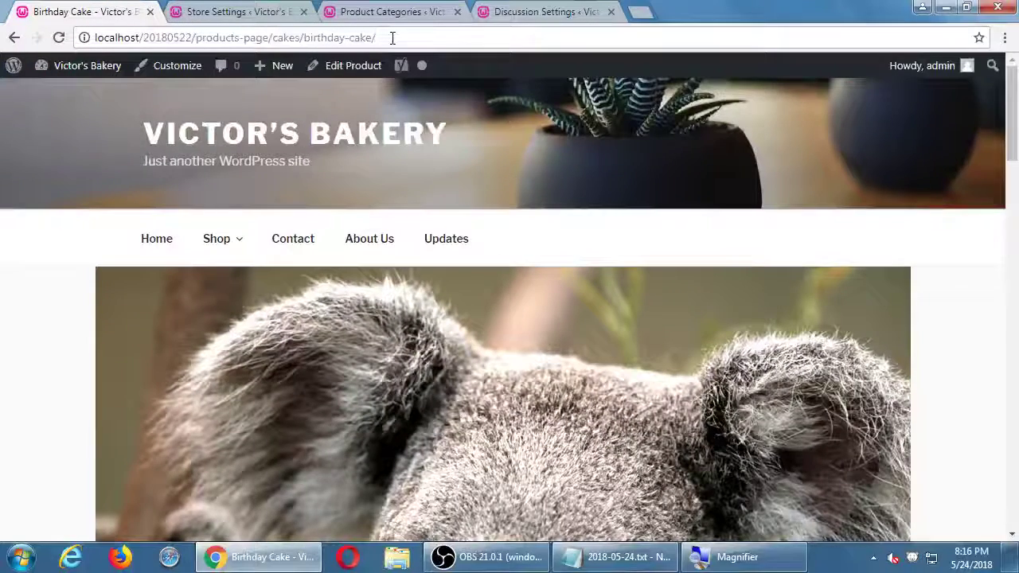
Step: Go back to the Products Page, reopen the Birthday Cake's page from its title, and open the product for editing
{"action": "key", "text": "alt+Left"}
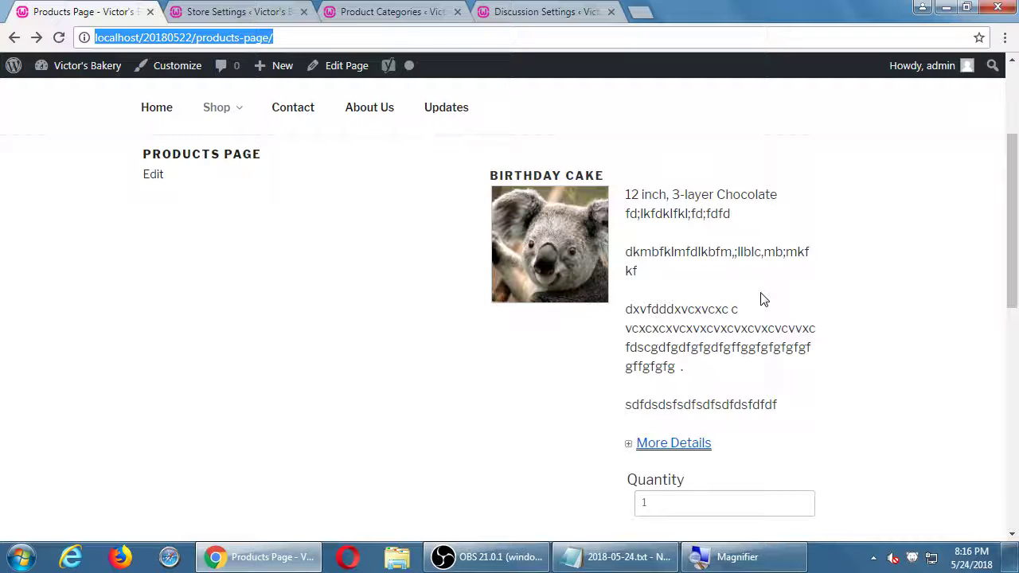
{"action": "left_click", "coordinate": [719, 292]}
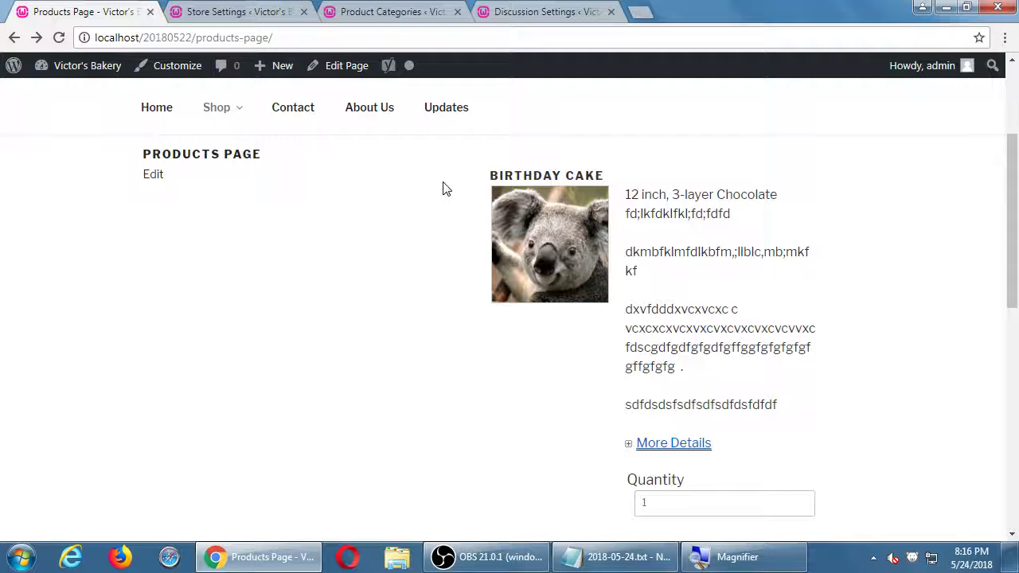
{"action": "left_click", "coordinate": [517, 177]}
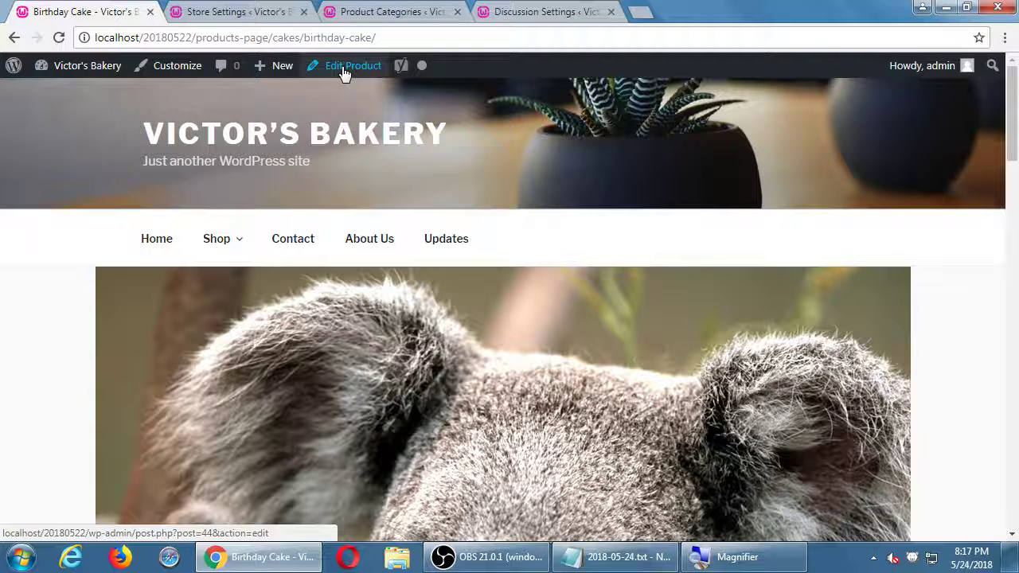
{"action": "left_click", "coordinate": [343, 69]}
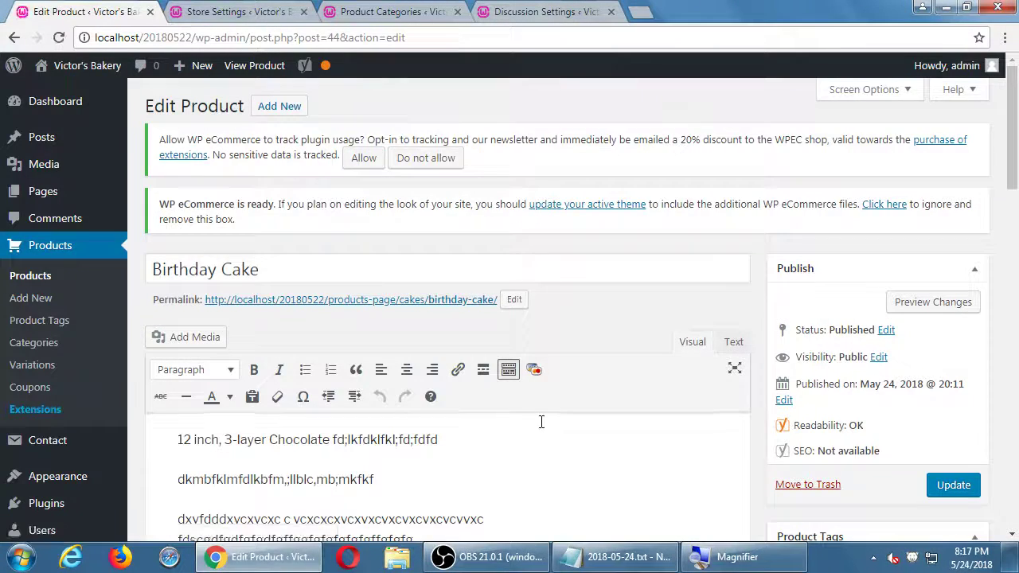
Step: Insert a Read More break on a new line below the description's "12 inch, 3-layer Chocolate" line and update the product
{"action": "scroll", "coordinate": [542, 422], "scroll_direction": "down", "scroll_amount": 1}
{"action": "scroll", "coordinate": [545, 425], "scroll_direction": "down", "scroll_amount": 1}
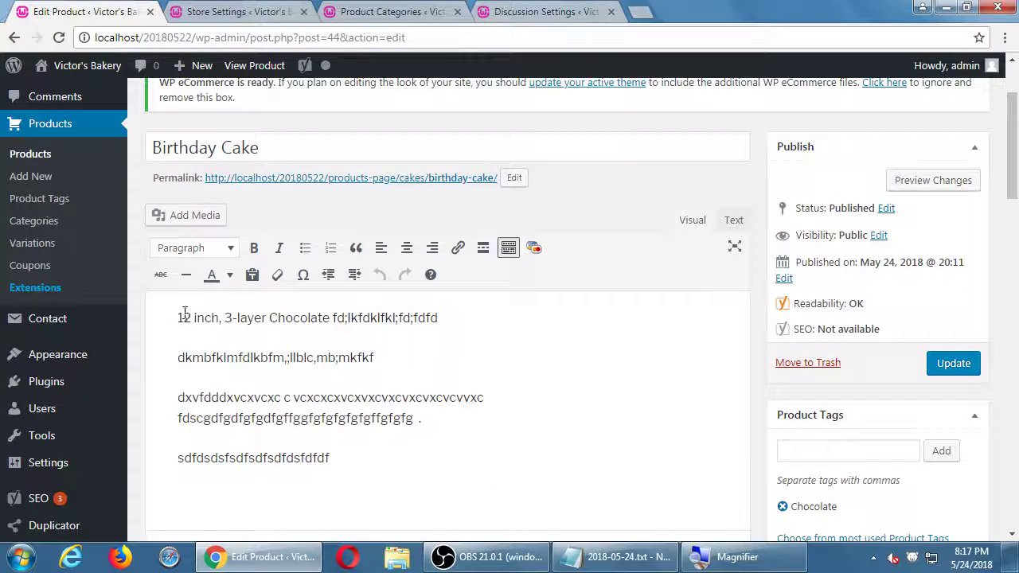
{"action": "left_click_drag", "start_coordinate": [182, 313], "coordinate": [351, 322]}
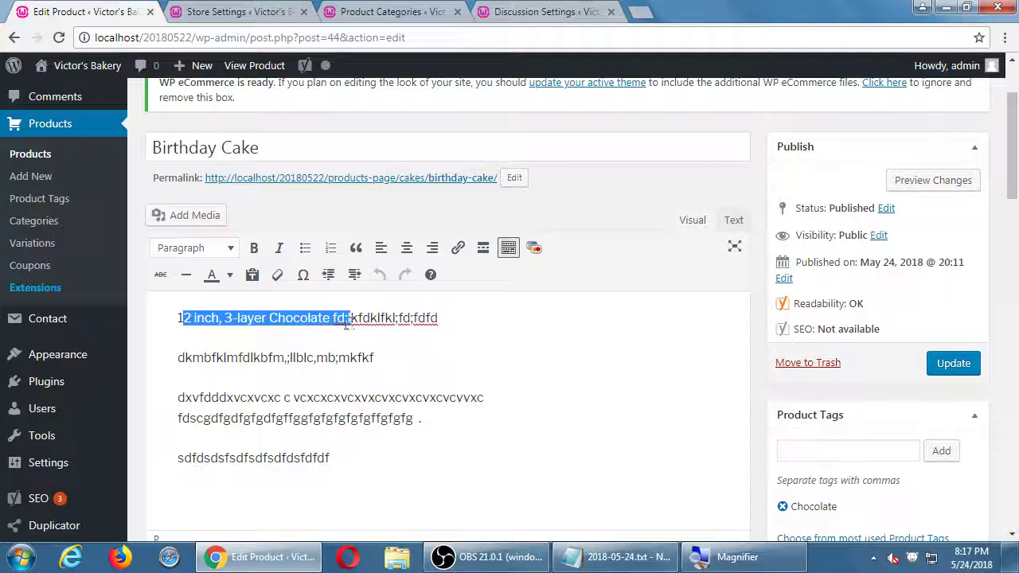
{"action": "left_click", "coordinate": [399, 328]}
{"action": "left_click_drag", "start_coordinate": [195, 318], "coordinate": [333, 325]}
{"action": "left_click", "coordinate": [496, 324]}
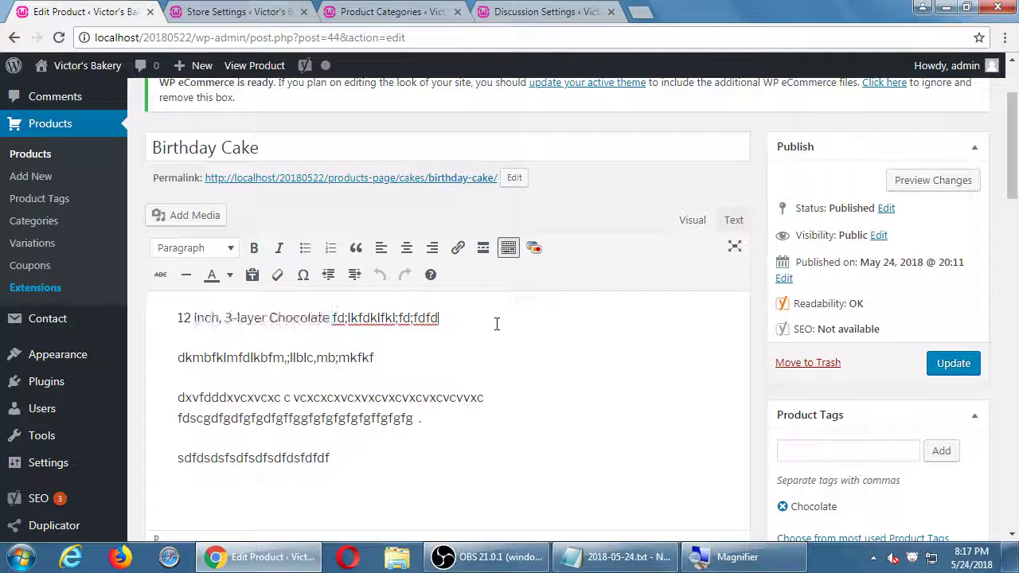
{"action": "key", "text": "Return"}
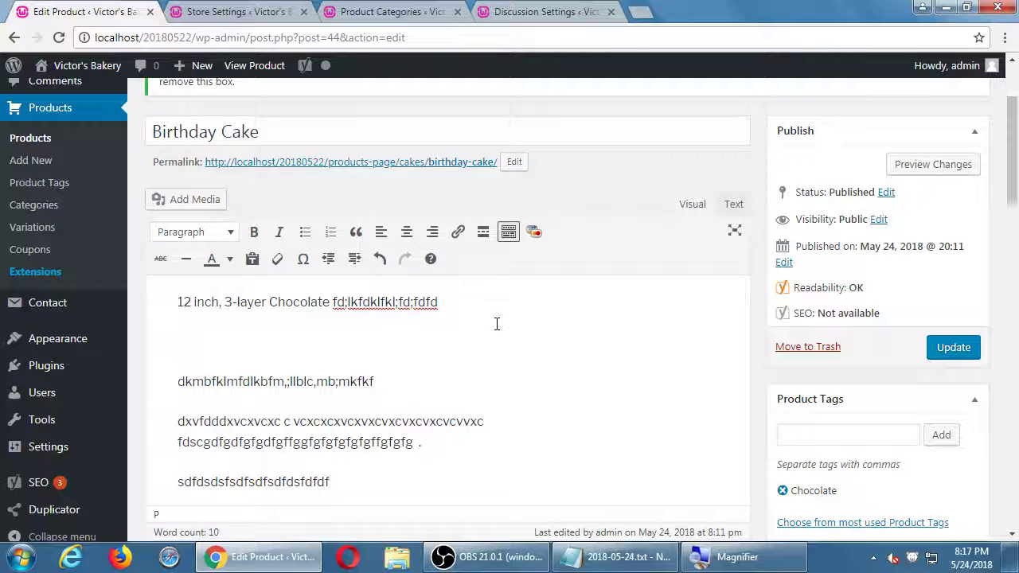
{"action": "key", "text": "super+plus"}
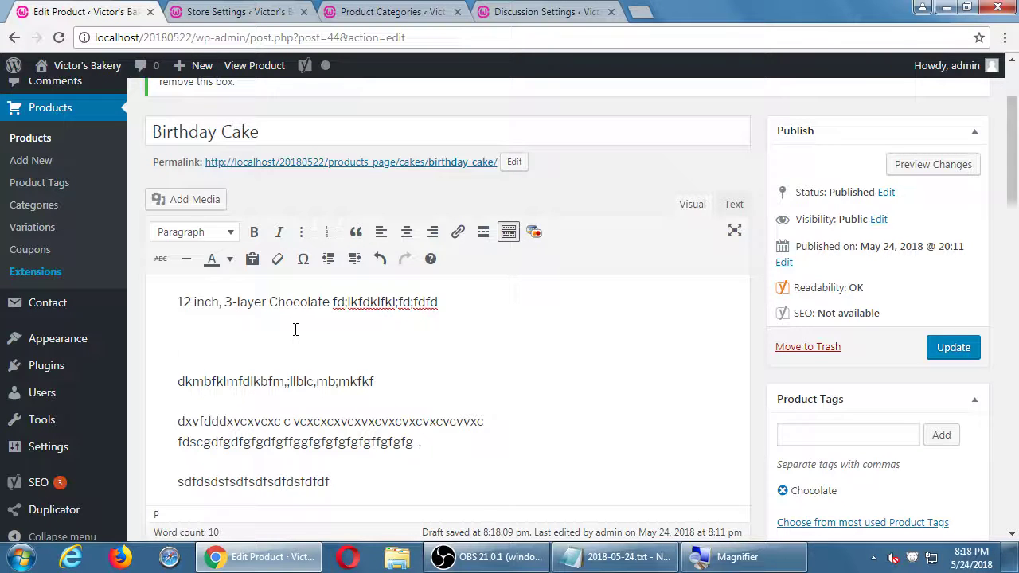
{"action": "left_click", "coordinate": [480, 233]}
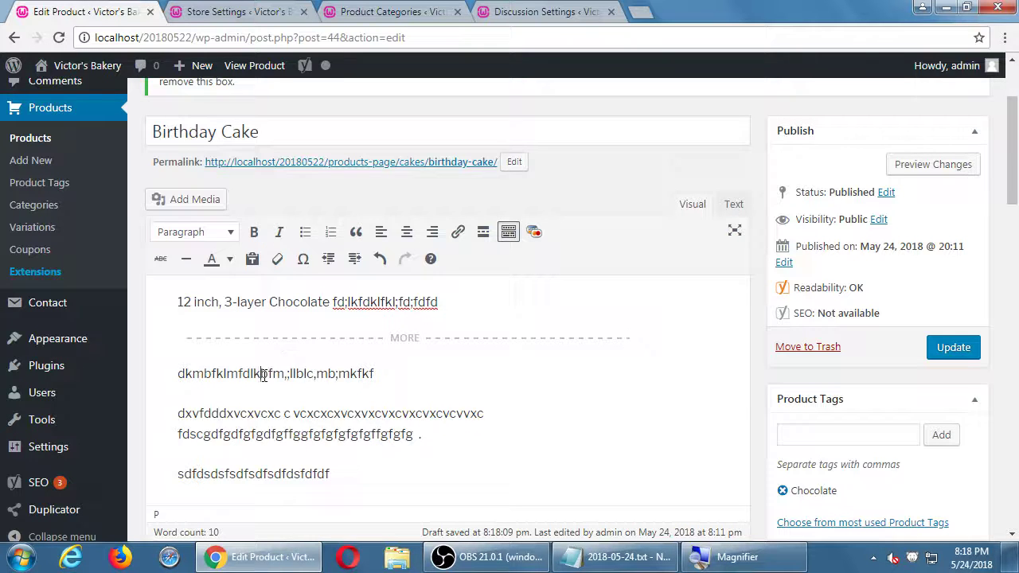
{"action": "left_click_drag", "start_coordinate": [261, 373], "coordinate": [323, 463]}
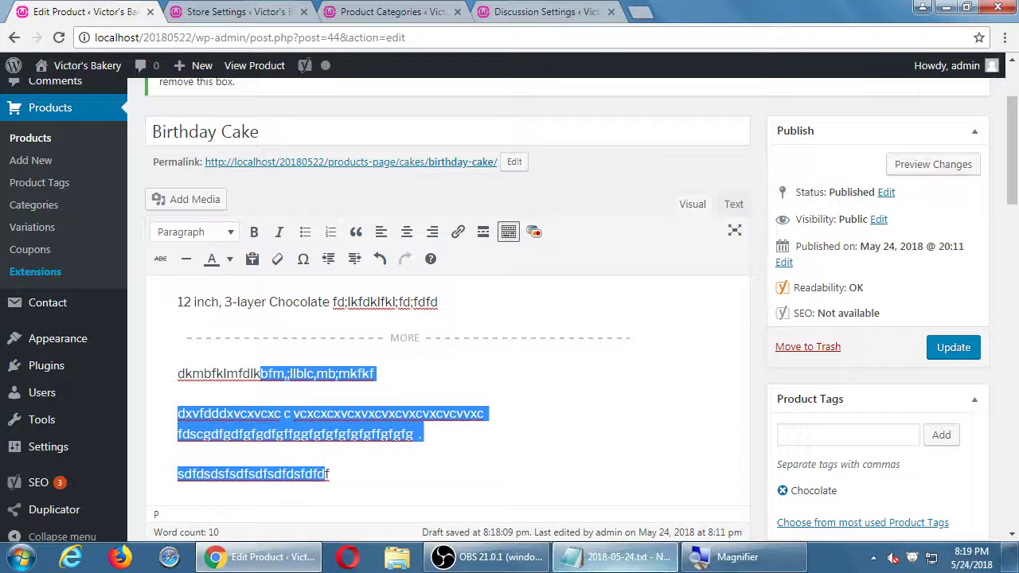
{"action": "left_click", "coordinate": [959, 359]}
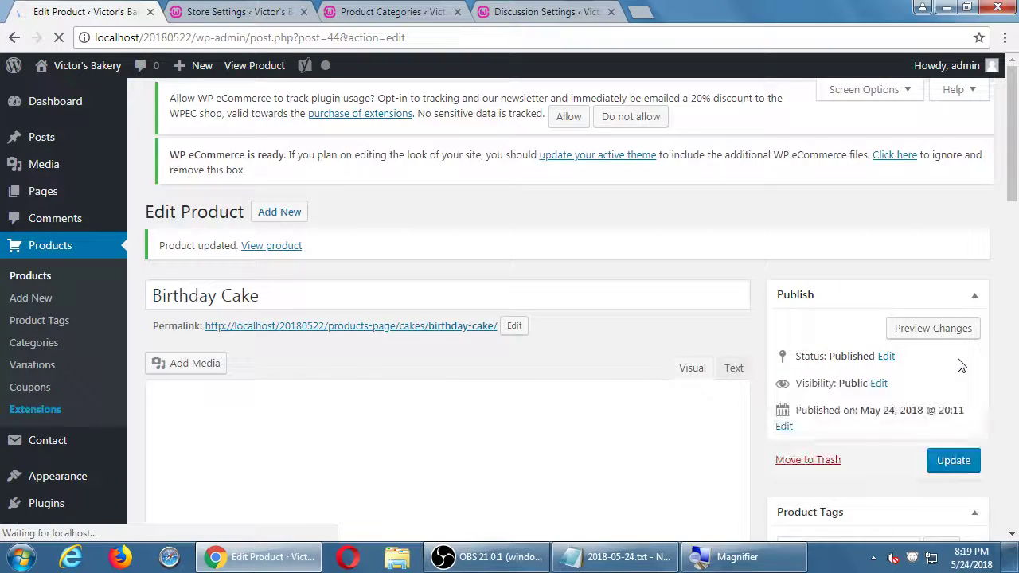
Step: Visit the bakery site's Shop page and examine the Birthday Cake's description and its continuation link
{"action": "left_click", "coordinate": [93, 91]}
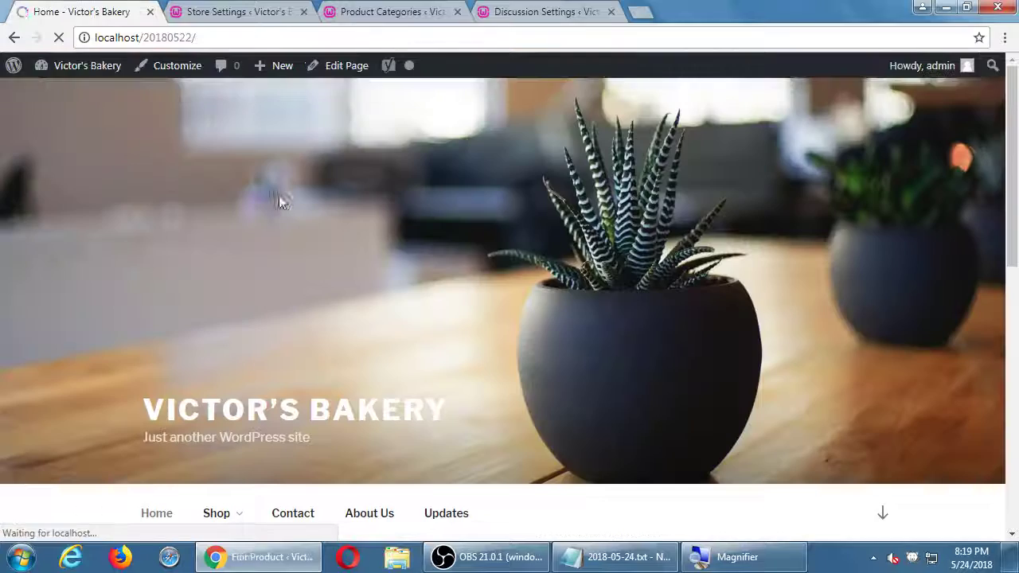
{"action": "left_click", "coordinate": [211, 519]}
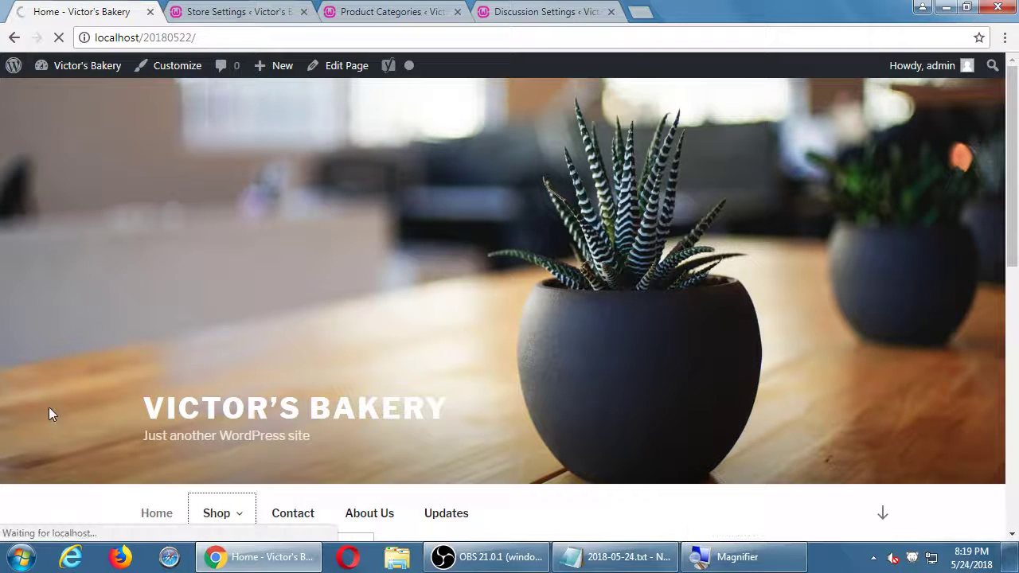
{"action": "scroll", "coordinate": [49, 412], "scroll_direction": "down", "scroll_amount": 1}
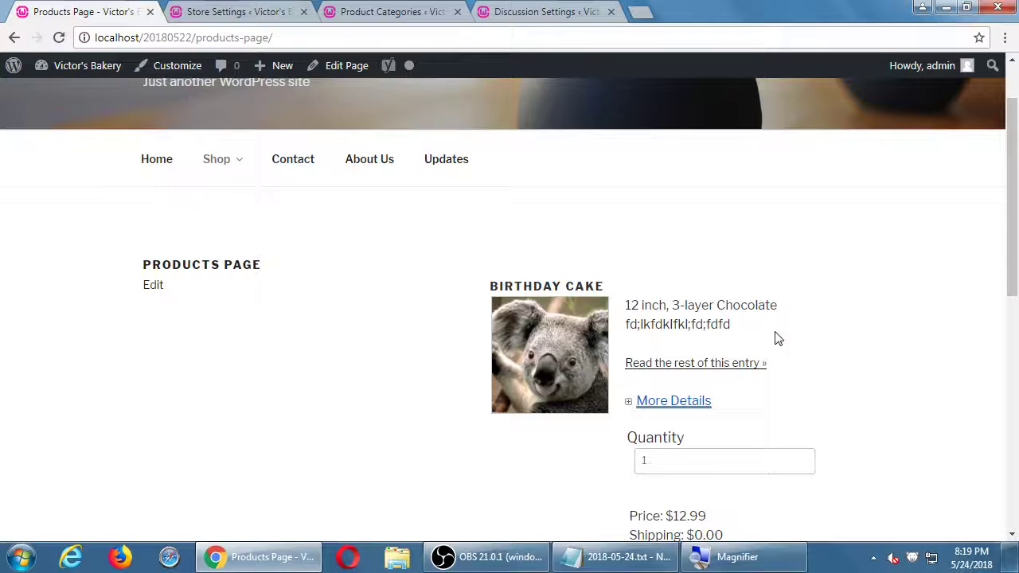
{"action": "left_click_drag", "start_coordinate": [670, 305], "coordinate": [689, 324]}
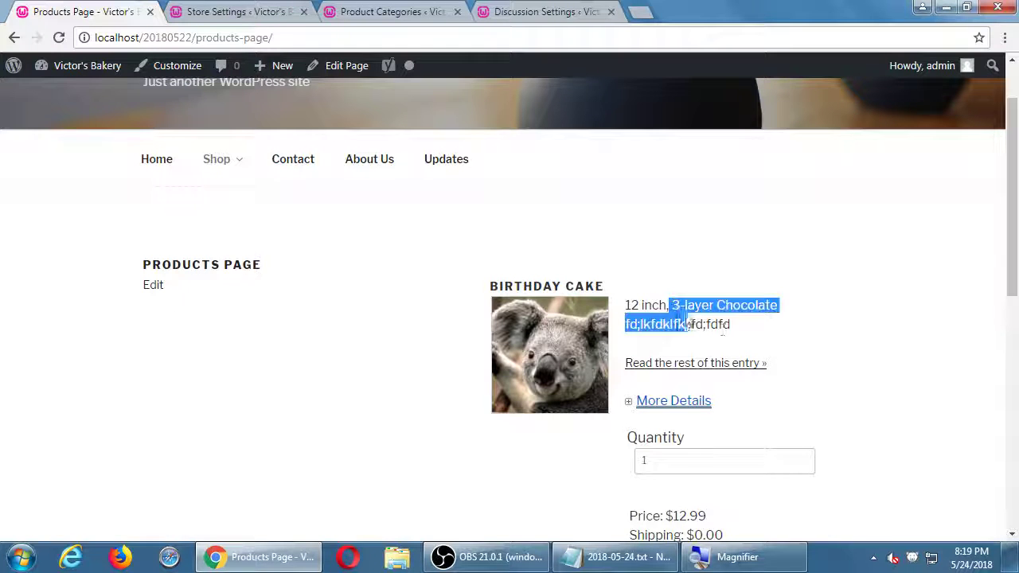
{"action": "left_click", "coordinate": [875, 374]}
{"action": "scroll", "coordinate": [875, 374], "scroll_direction": "down", "scroll_amount": 1}
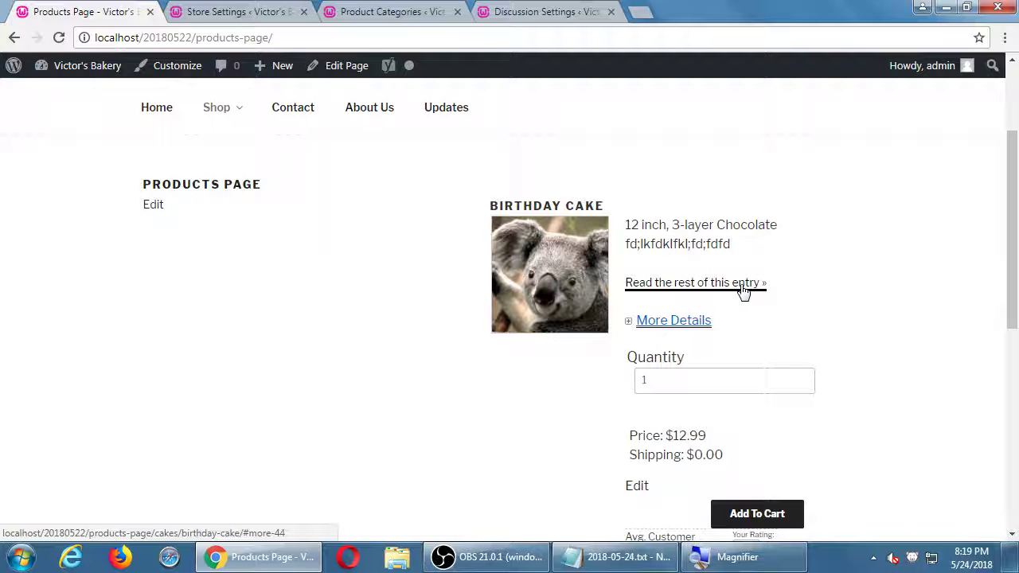
Step: Expand and collapse the Birthday Cake's More Details, and examine its quantity, price, shipping and rating area
{"action": "left_click", "coordinate": [677, 332]}
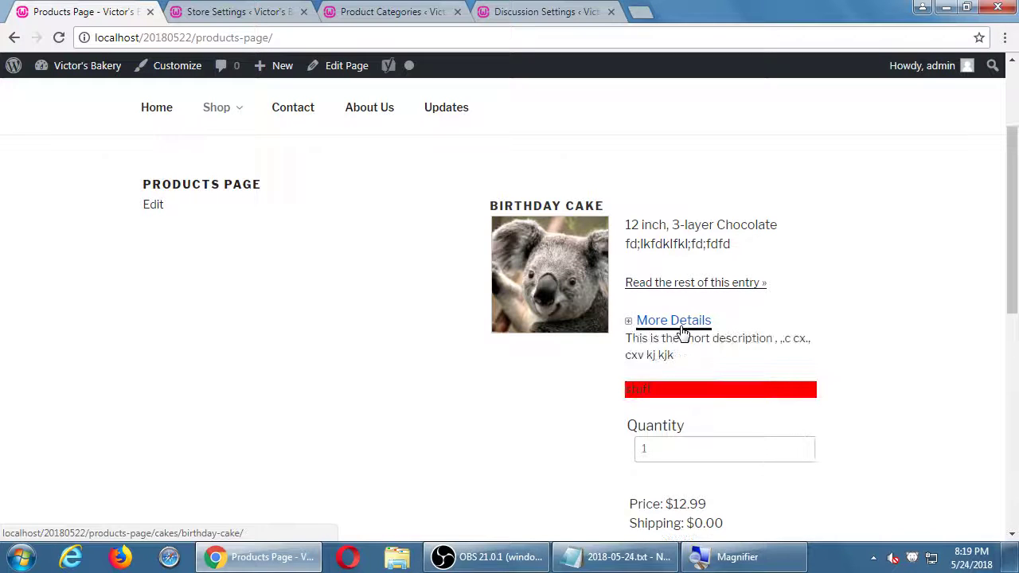
{"action": "left_click", "coordinate": [684, 333]}
{"action": "scroll", "coordinate": [875, 357], "scroll_direction": "down", "scroll_amount": 1}
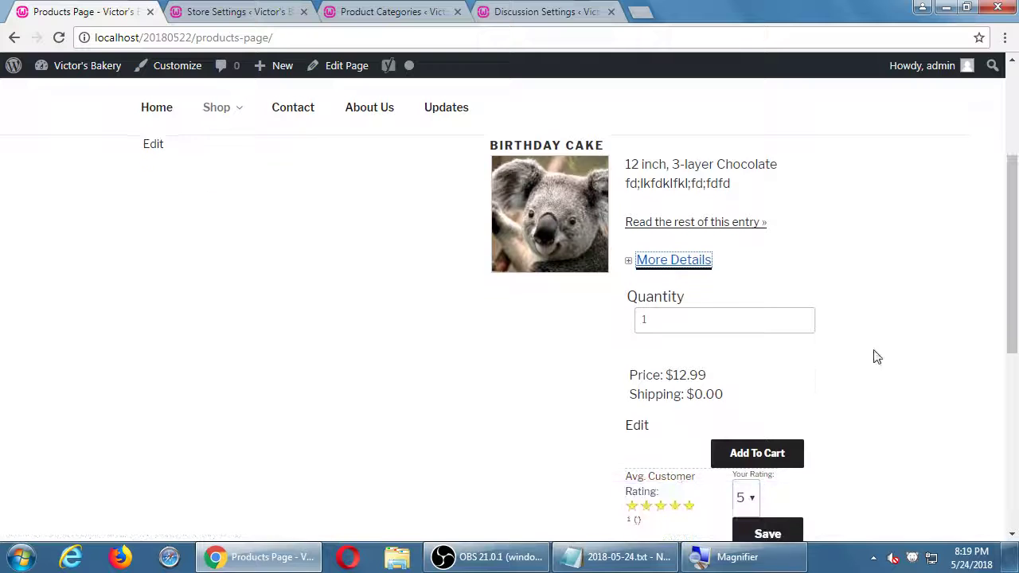
{"action": "scroll", "coordinate": [798, 450], "scroll_direction": "down", "scroll_amount": 1}
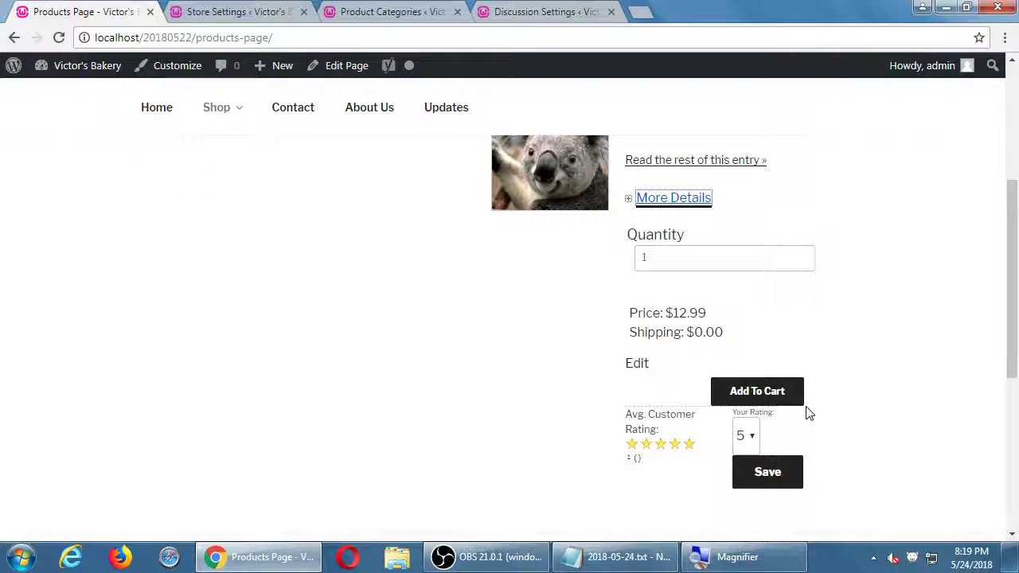
{"action": "scroll", "coordinate": [808, 412], "scroll_direction": "up", "scroll_amount": 2}
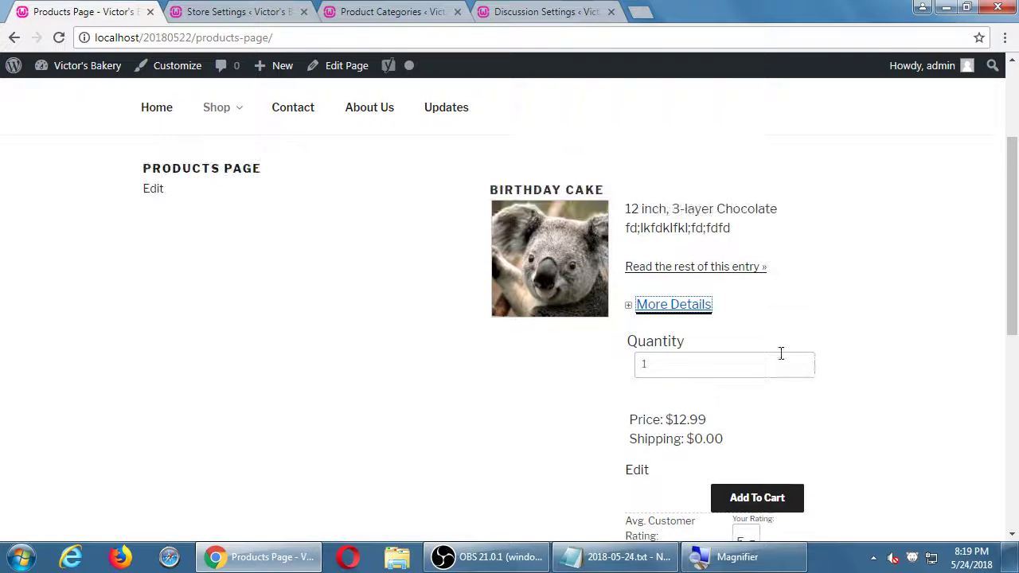
Step: Open the rest of the Birthday Cake entry and examine its full product page
{"action": "left_click", "coordinate": [724, 274]}
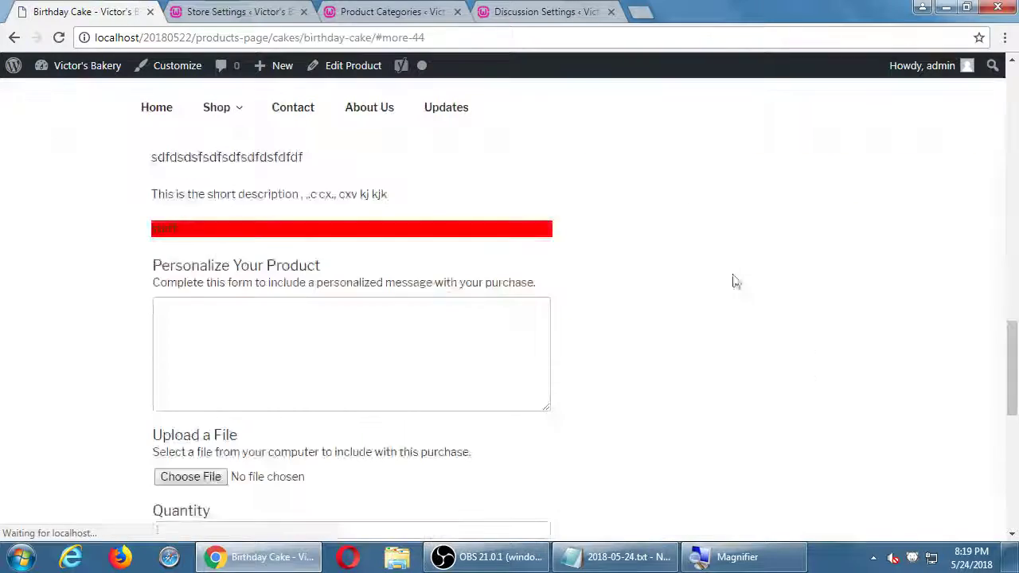
{"action": "scroll", "coordinate": [804, 298], "scroll_direction": "up", "scroll_amount": 10}
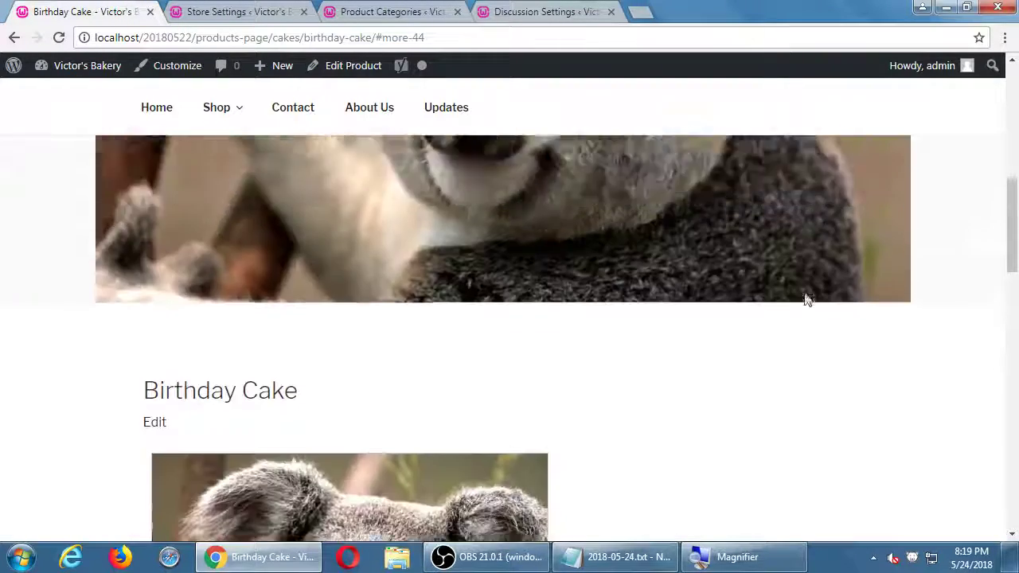
{"action": "scroll", "coordinate": [589, 234], "scroll_direction": "down", "scroll_amount": 9}
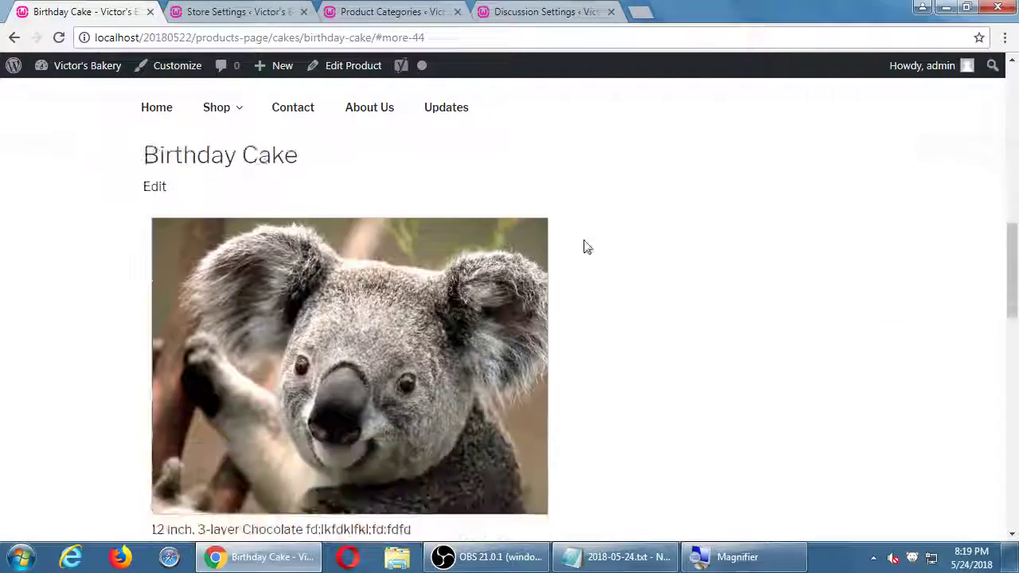
Step: Examine the Birthday Cake's full description, short description and red "stuff" block on its product page
{"action": "scroll", "coordinate": [391, 292], "scroll_direction": "up", "scroll_amount": 1}
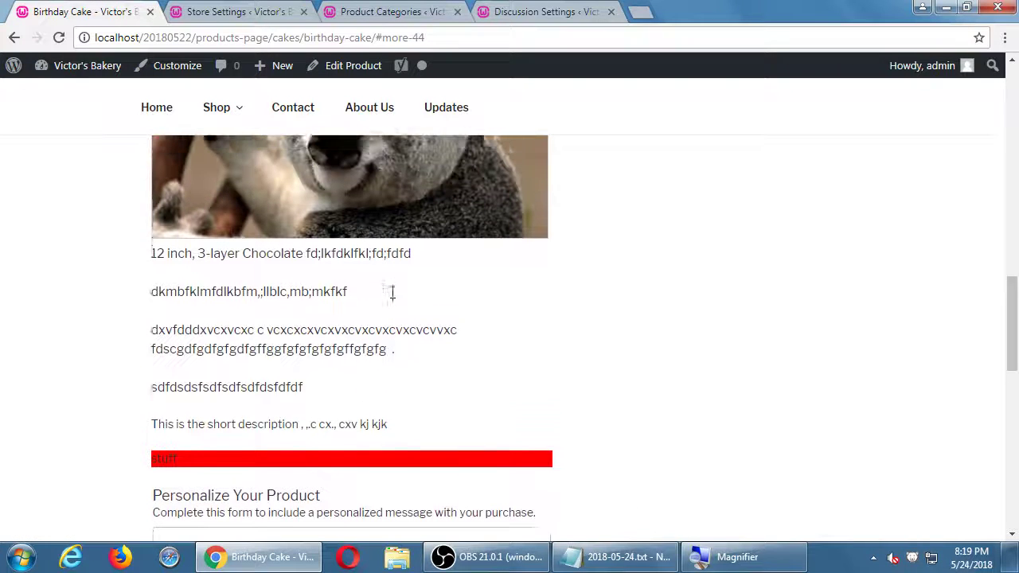
{"action": "left_click_drag", "start_coordinate": [209, 273], "coordinate": [286, 273]}
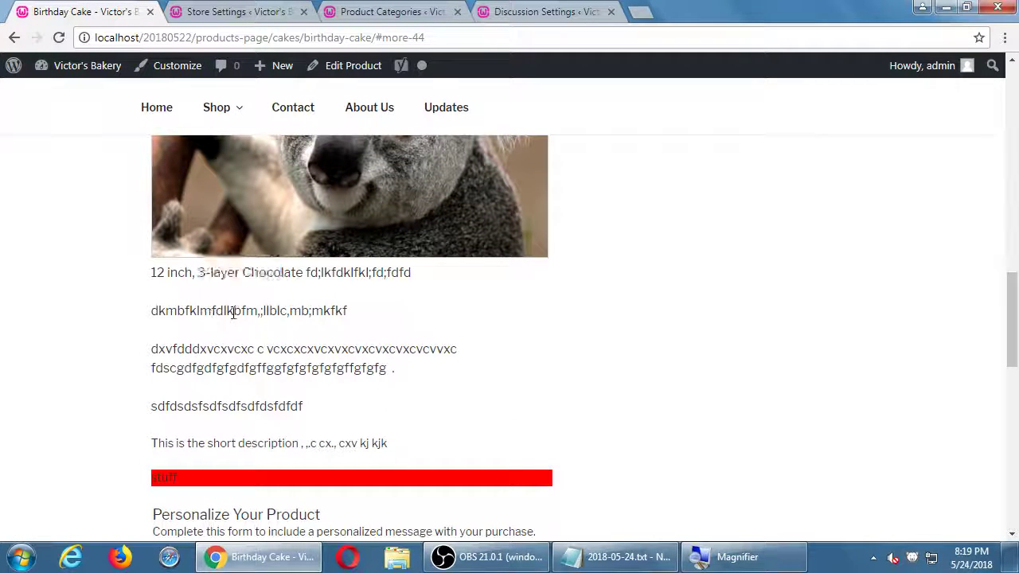
{"action": "left_click_drag", "start_coordinate": [233, 310], "coordinate": [317, 444]}
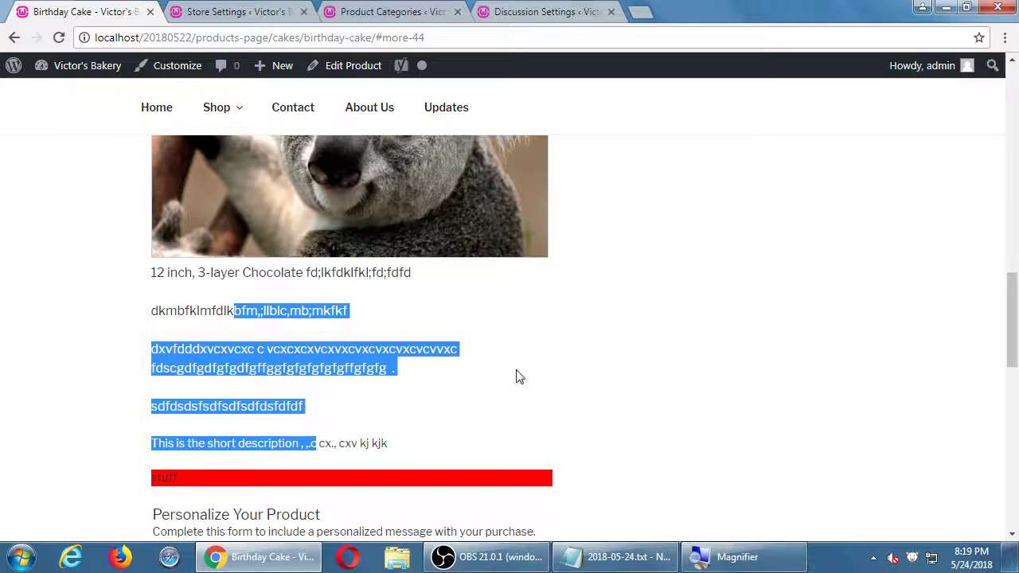
{"action": "scroll", "coordinate": [517, 370], "scroll_direction": "down", "scroll_amount": 2}
{"action": "left_click", "coordinate": [387, 303]}
{"action": "left_click_drag", "start_coordinate": [228, 312], "coordinate": [269, 348]}
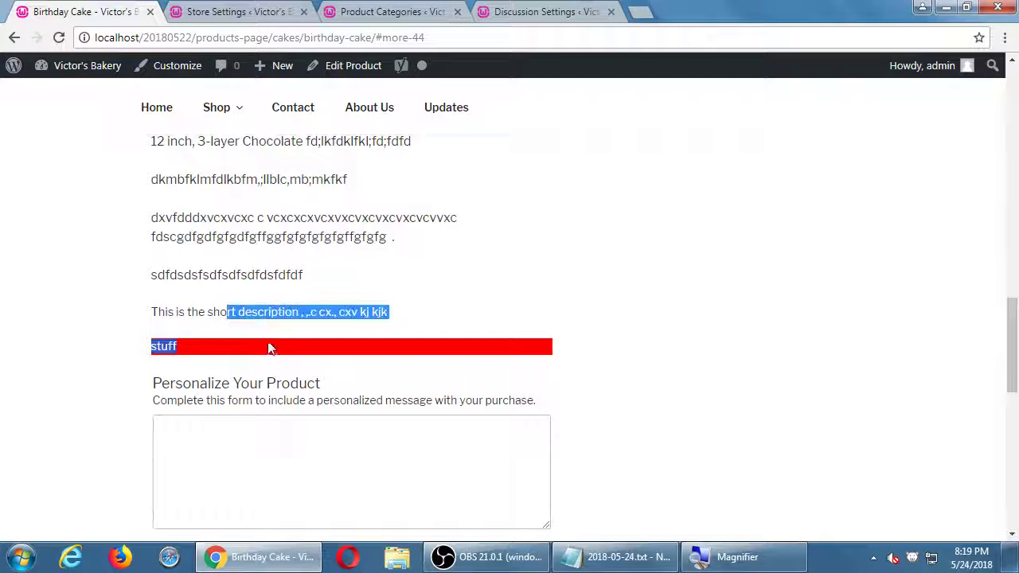
{"action": "scroll", "coordinate": [509, 355], "scroll_direction": "down", "scroll_amount": 2}
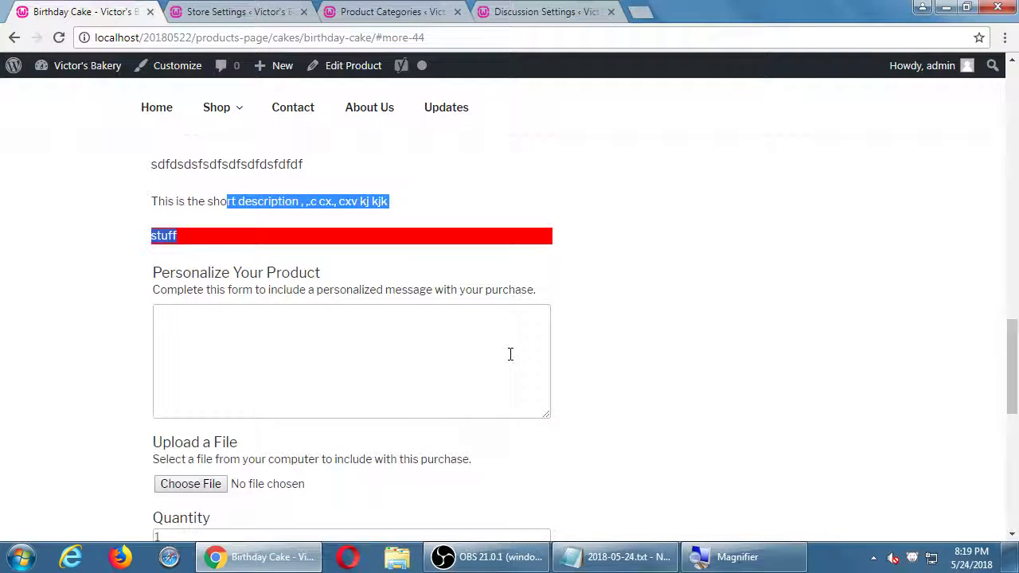
Step: Enter a personalized message asking for the recipient's name on the cake, and open and dismiss the purchase's file upload picker
{"action": "left_click", "coordinate": [383, 366]}
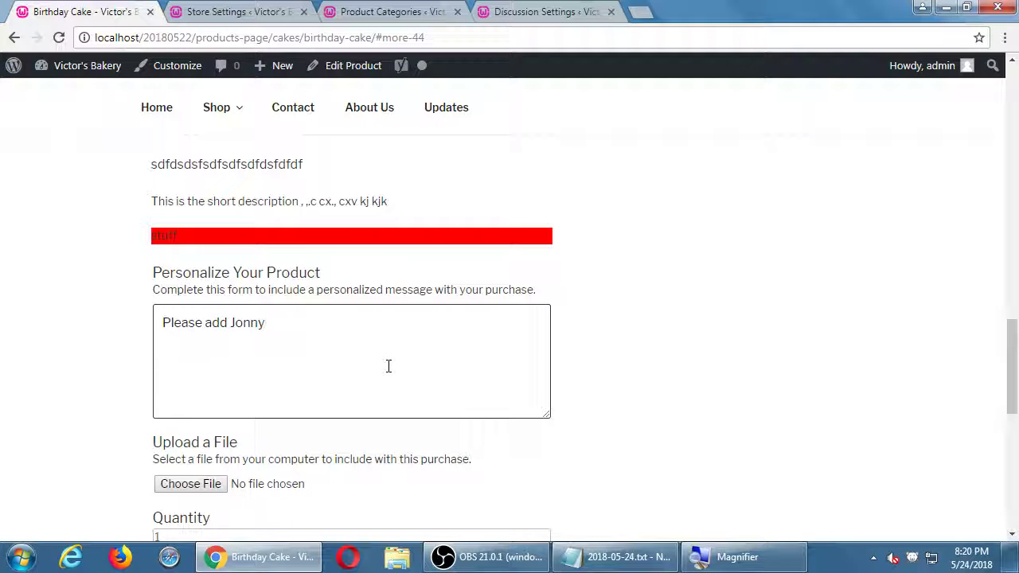
{"action": "type", "text": "Please add Jonny Smith as the "}
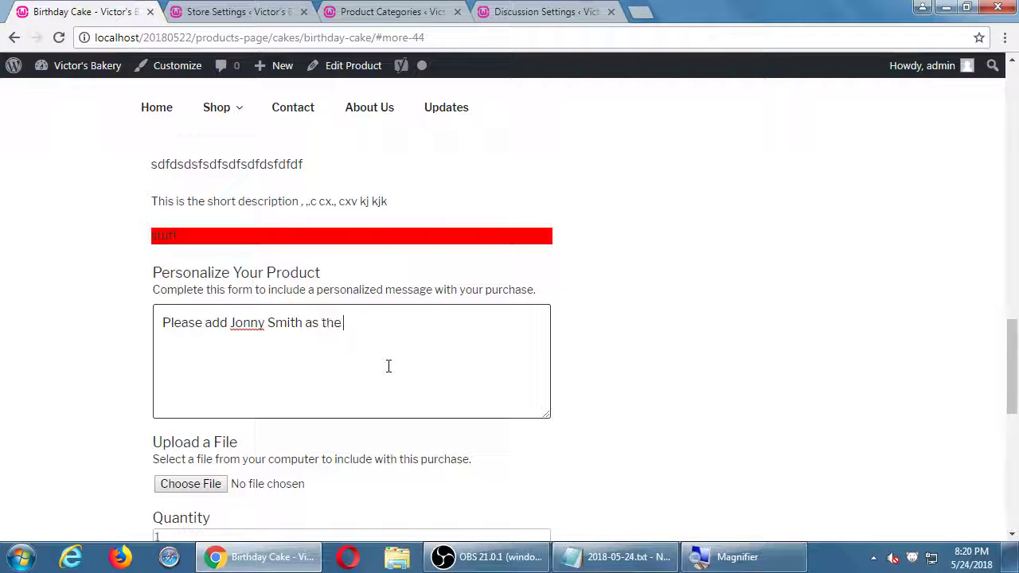
{"action": "type", "text": "name"}
{"action": "scroll", "coordinate": [454, 364], "scroll_direction": "down", "scroll_amount": 1}
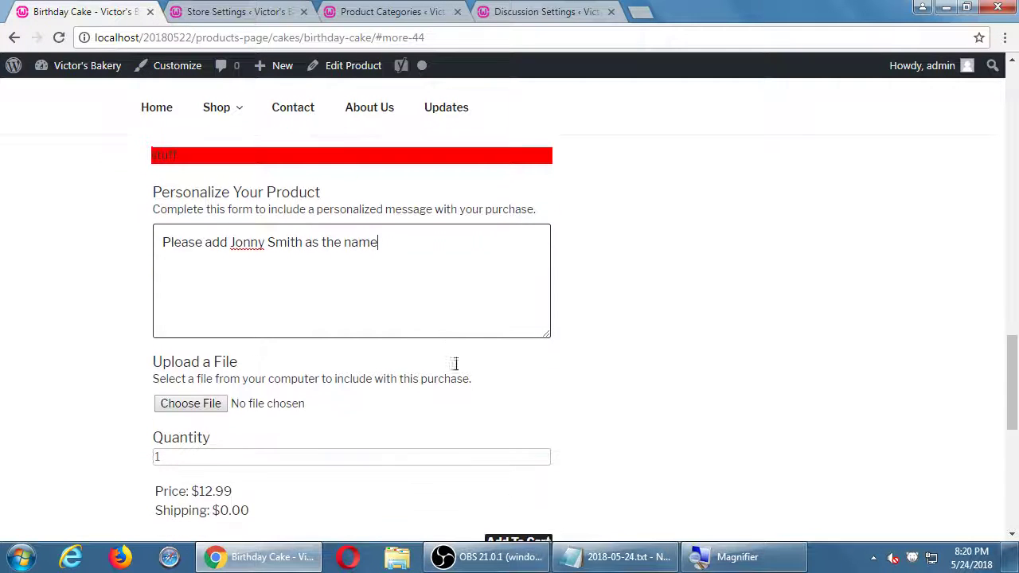
{"action": "left_click", "coordinate": [221, 403]}
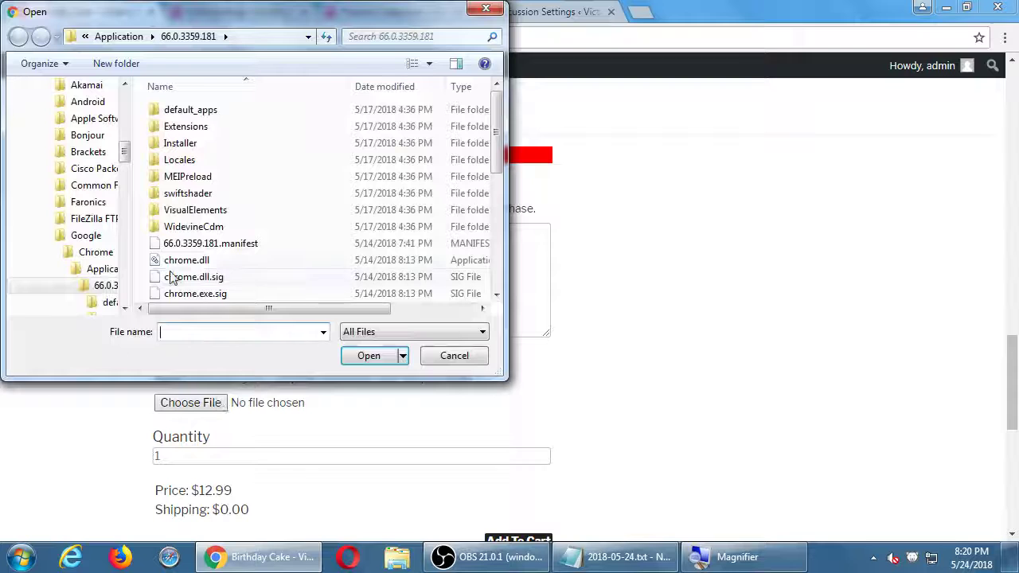
{"action": "left_click", "coordinate": [429, 356]}
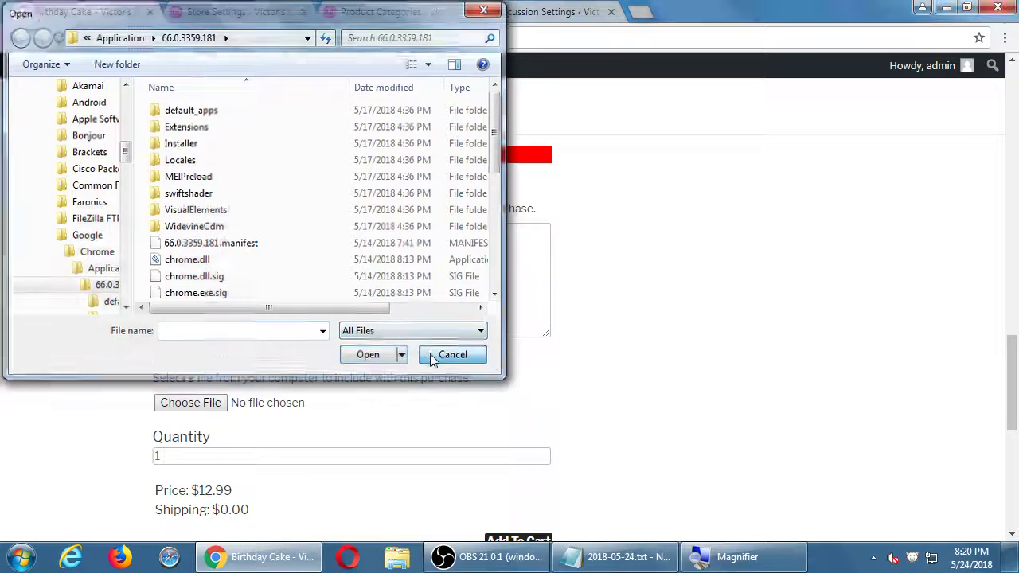
Step: Add one Birthday Cake to the cart and look over the reloaded product page
{"action": "scroll", "coordinate": [315, 350], "scroll_direction": "down", "scroll_amount": 2}
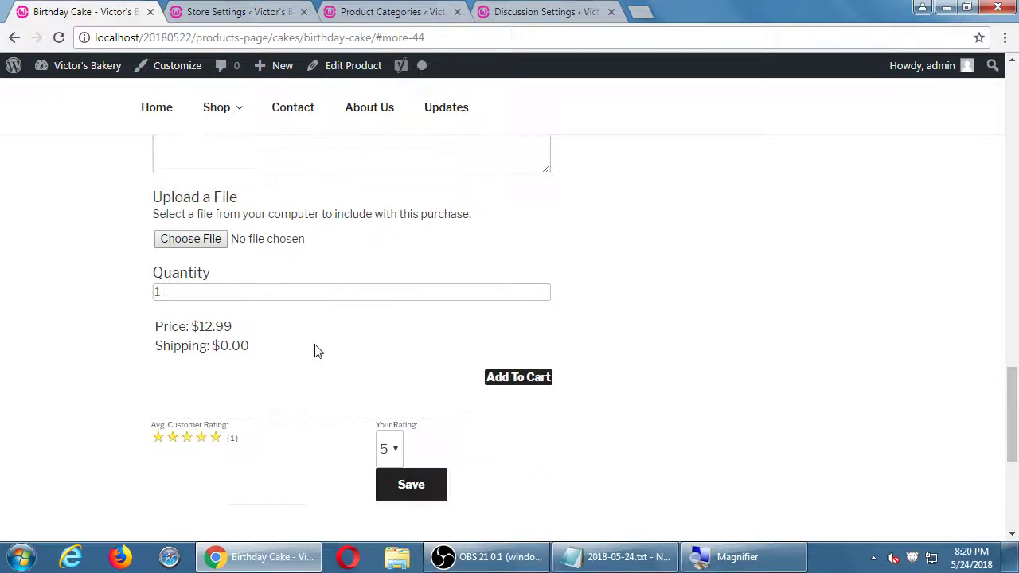
{"action": "left_click", "coordinate": [189, 290]}
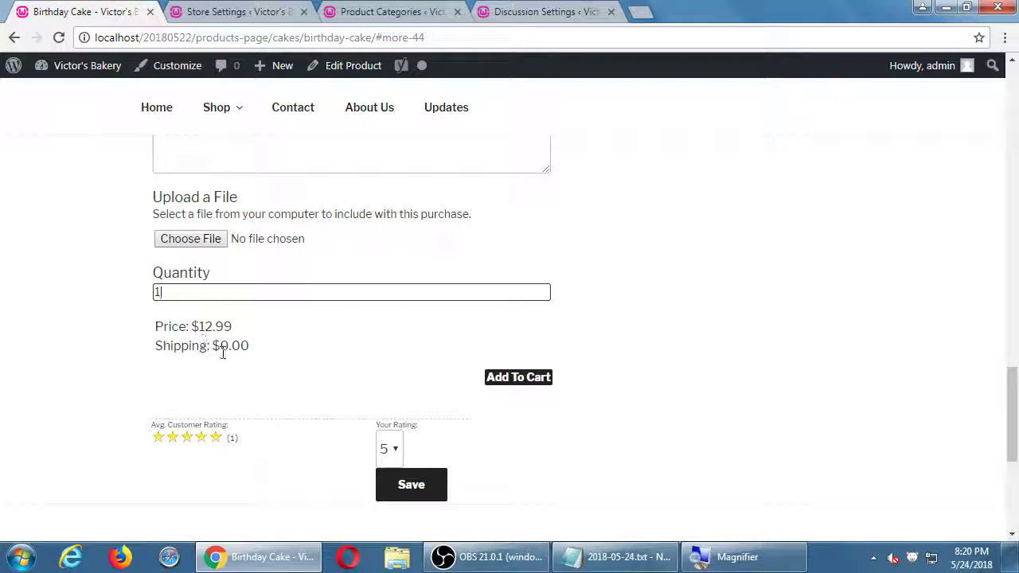
{"action": "scroll", "coordinate": [398, 343], "scroll_direction": "down", "scroll_amount": 3}
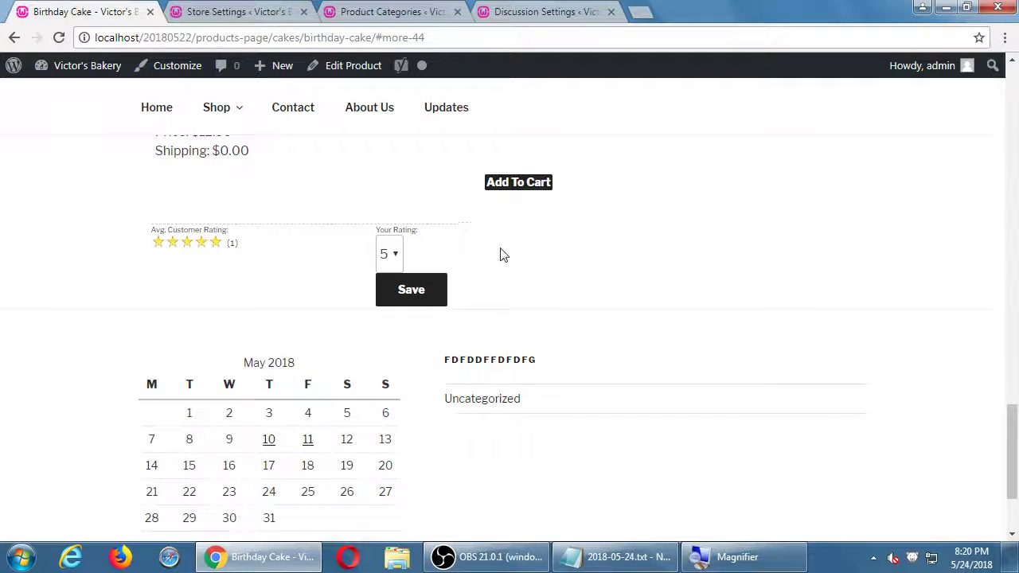
{"action": "left_click", "coordinate": [528, 194]}
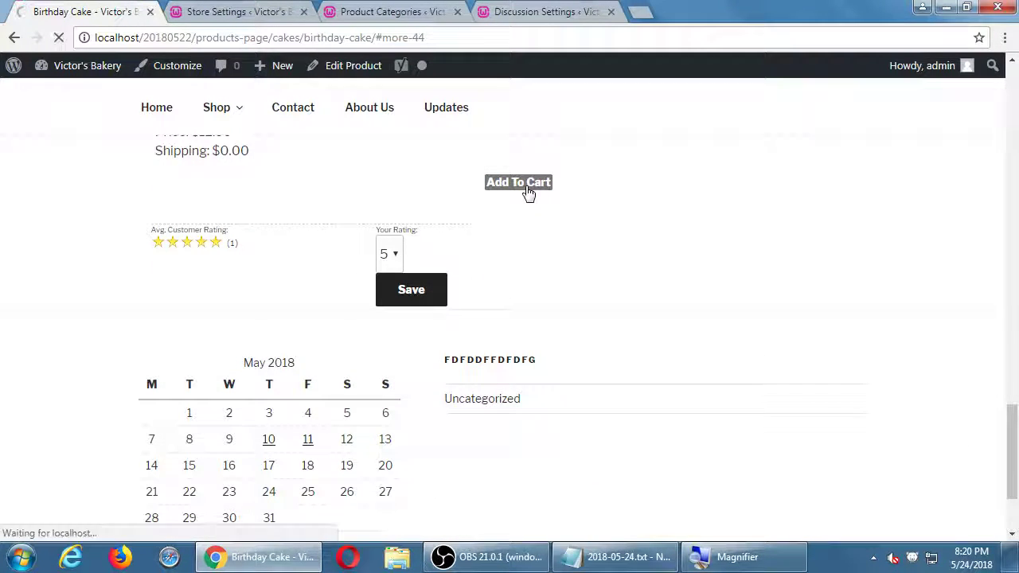
{"action": "scroll", "coordinate": [238, 313], "scroll_direction": "down", "scroll_amount": 1}
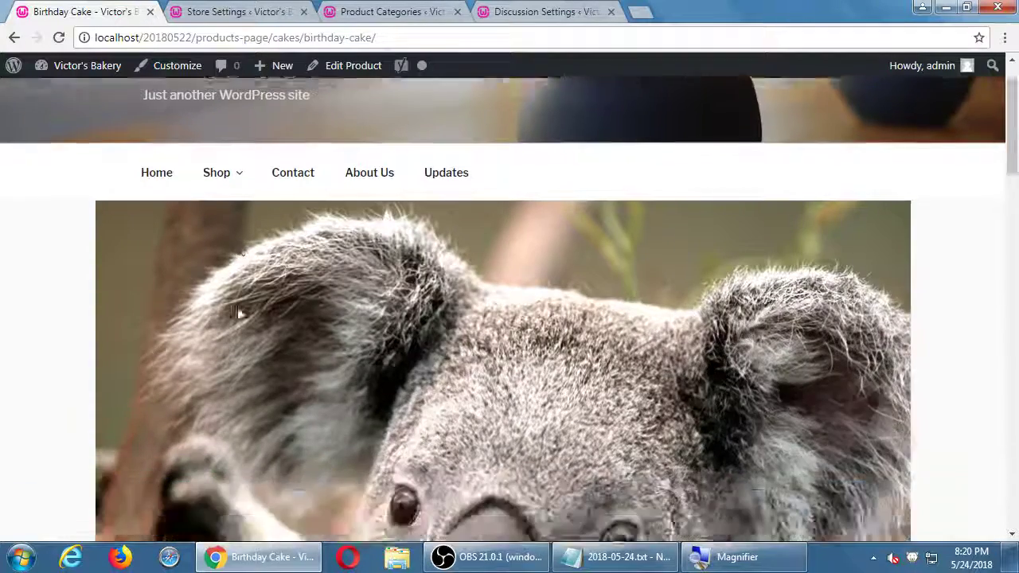
{"action": "scroll", "coordinate": [237, 309], "scroll_direction": "down", "scroll_amount": 8}
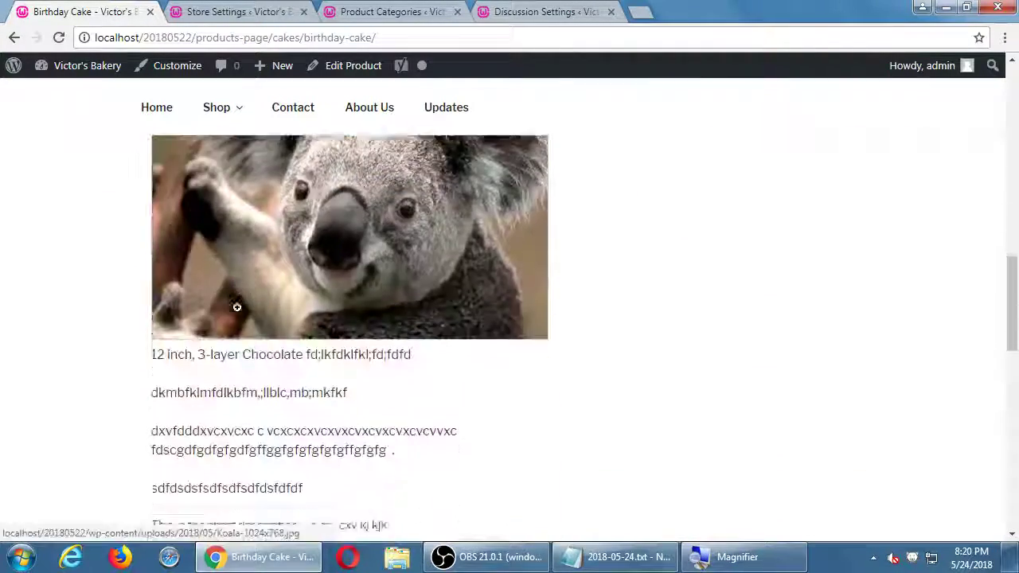
{"action": "scroll", "coordinate": [237, 307], "scroll_direction": "down", "scroll_amount": 3}
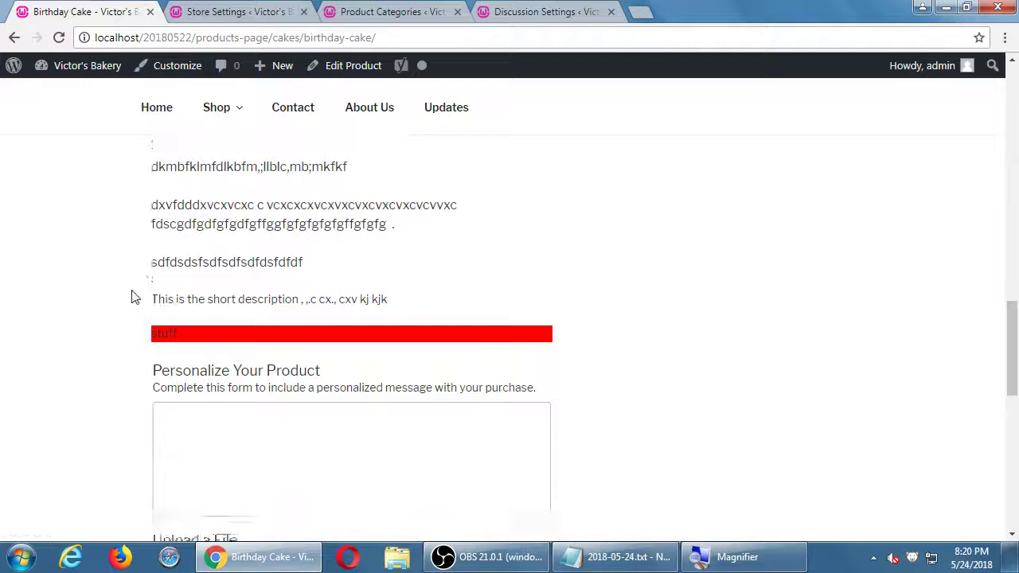
{"action": "scroll", "coordinate": [182, 221], "scroll_direction": "down", "scroll_amount": 10}
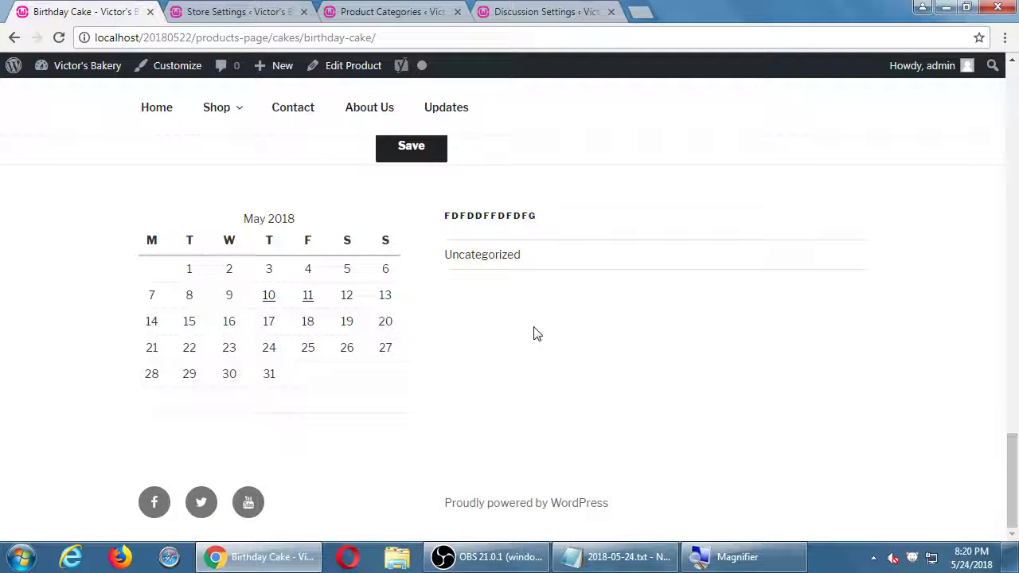
Step: Visit the shop's Checkout page and examine the order review and shipping sections
{"action": "mouse_move", "coordinate": [227, 107]}
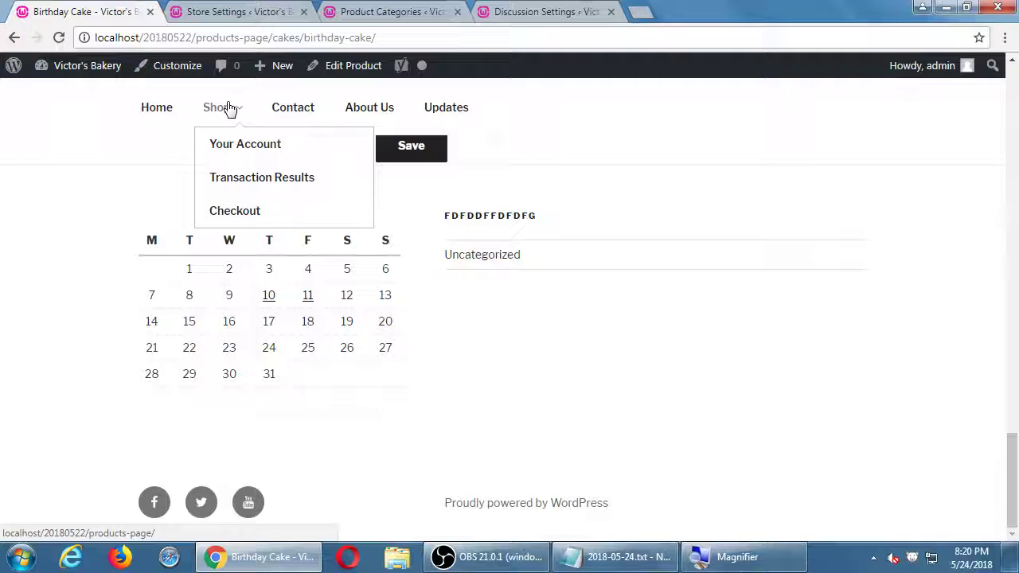
{"action": "left_click", "coordinate": [231, 211]}
{"action": "mouse_move", "coordinate": [230, 240]}
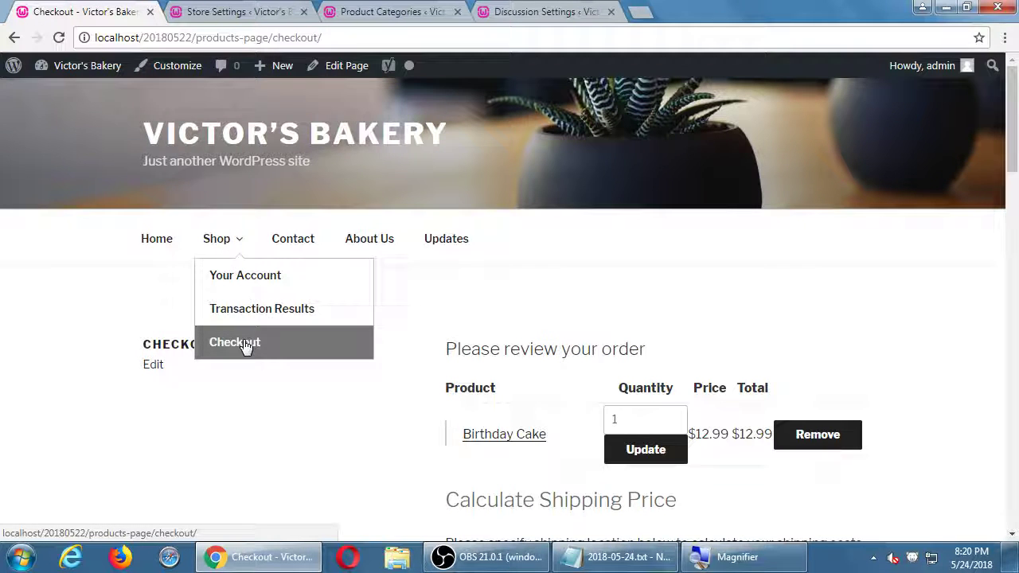
{"action": "scroll", "coordinate": [416, 316], "scroll_direction": "down", "scroll_amount": 2}
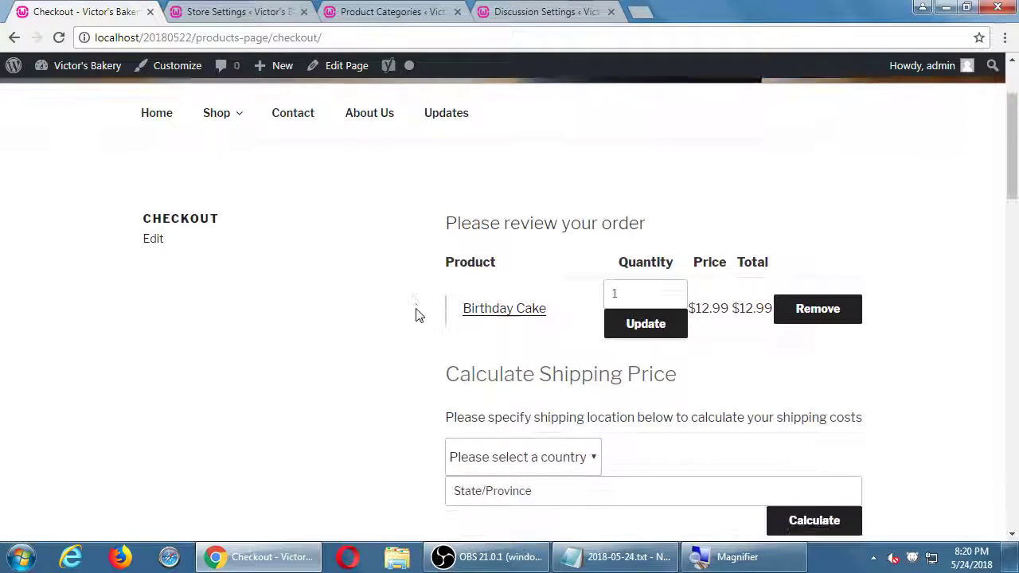
{"action": "scroll", "coordinate": [416, 316], "scroll_direction": "down", "scroll_amount": 1}
{"action": "key", "text": "ctrl+minus"}
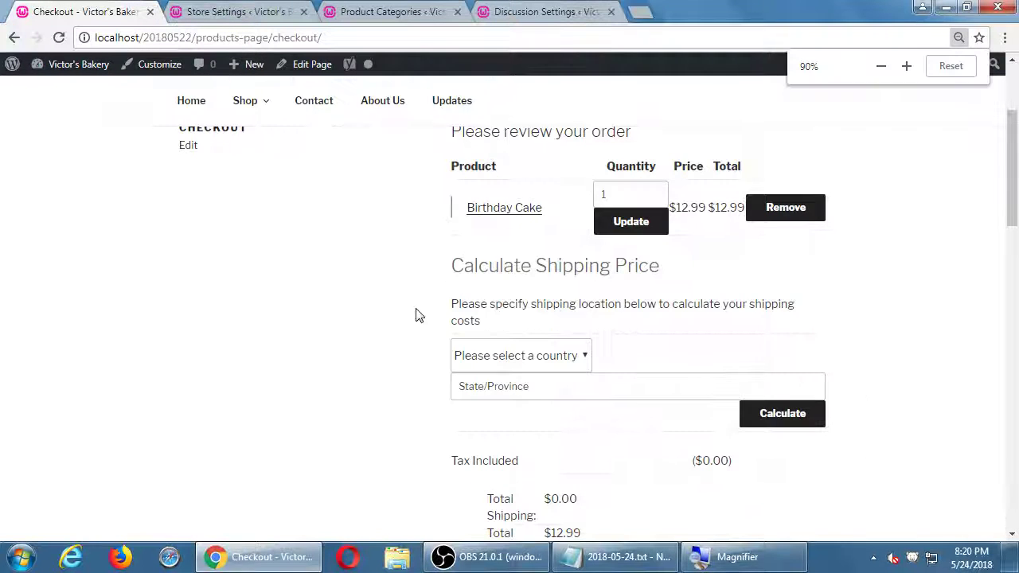
{"action": "key", "text": "ctrl+minus"}
{"action": "key", "text": "ctrl+plus"}
{"action": "key", "text": "ctrl+plus"}
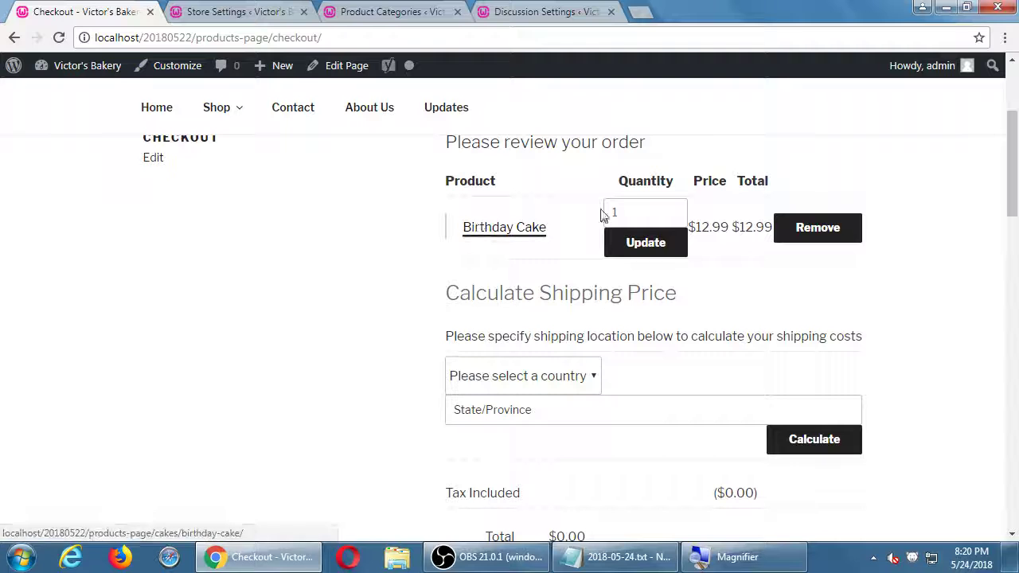
Step: Set the Birthday Cake's quantity to 2 in the order review and update the cart
{"action": "left_click", "coordinate": [641, 212]}
{"action": "double_click", "coordinate": [641, 211]}
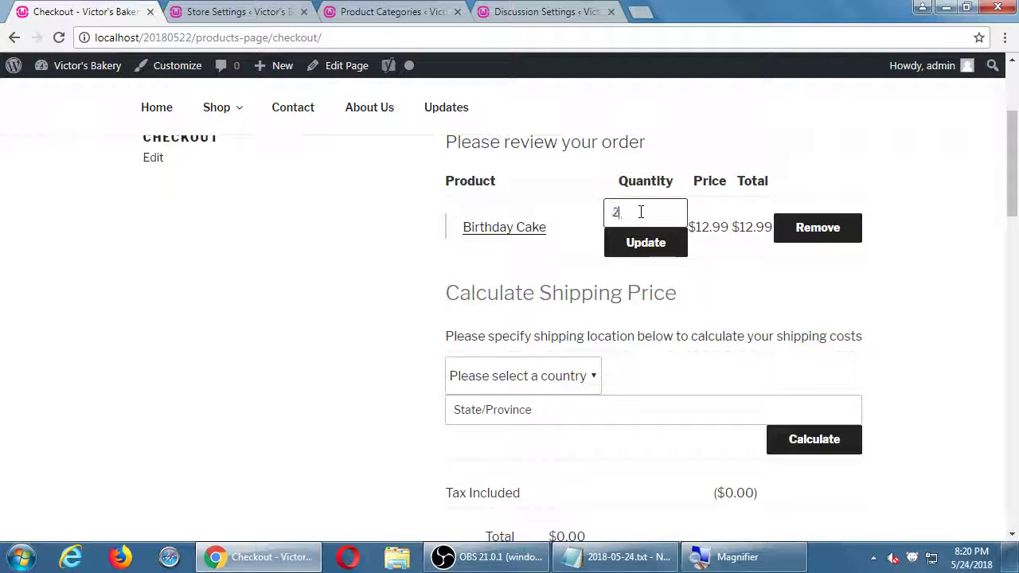
{"action": "type", "text": "2"}
{"action": "left_click", "coordinate": [629, 244]}
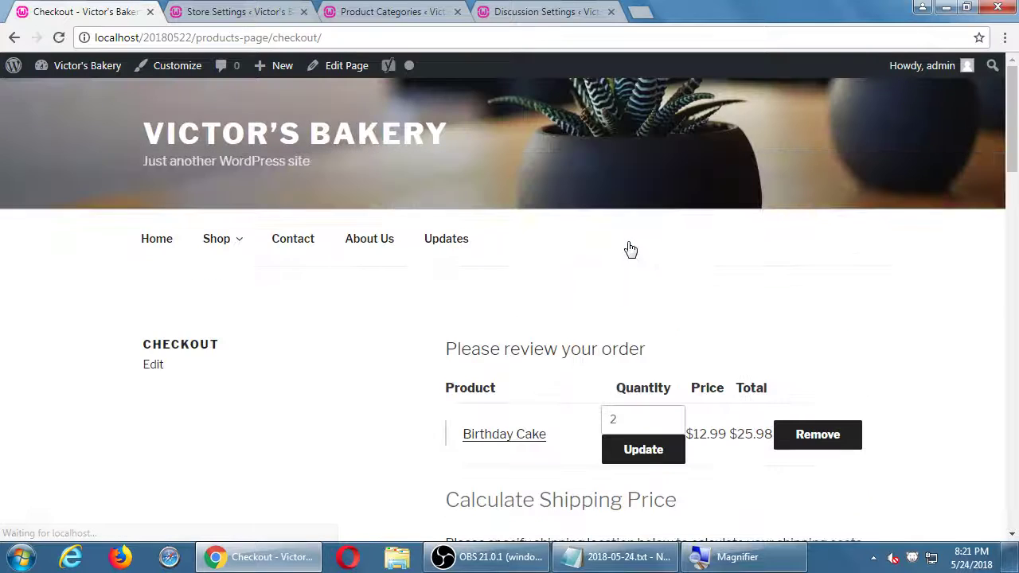
{"action": "scroll", "coordinate": [762, 263], "scroll_direction": "down", "scroll_amount": 1}
{"action": "scroll", "coordinate": [724, 284], "scroll_direction": "down", "scroll_amount": 2}
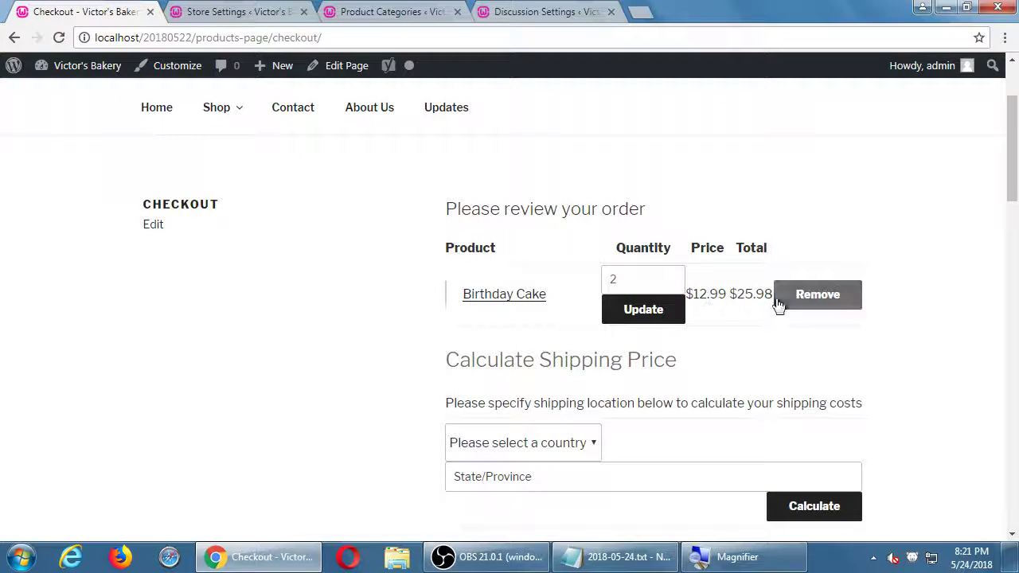
Step: Choose Mexico as the shipping country and calculate the shipping price
{"action": "scroll", "coordinate": [755, 300], "scroll_direction": "down", "scroll_amount": 3}
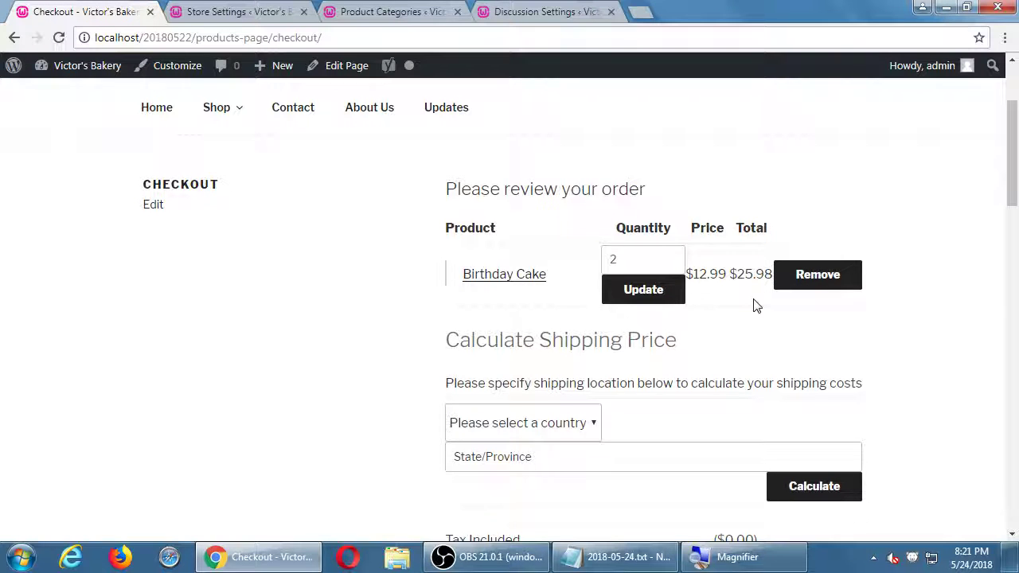
{"action": "left_click", "coordinate": [589, 323]}
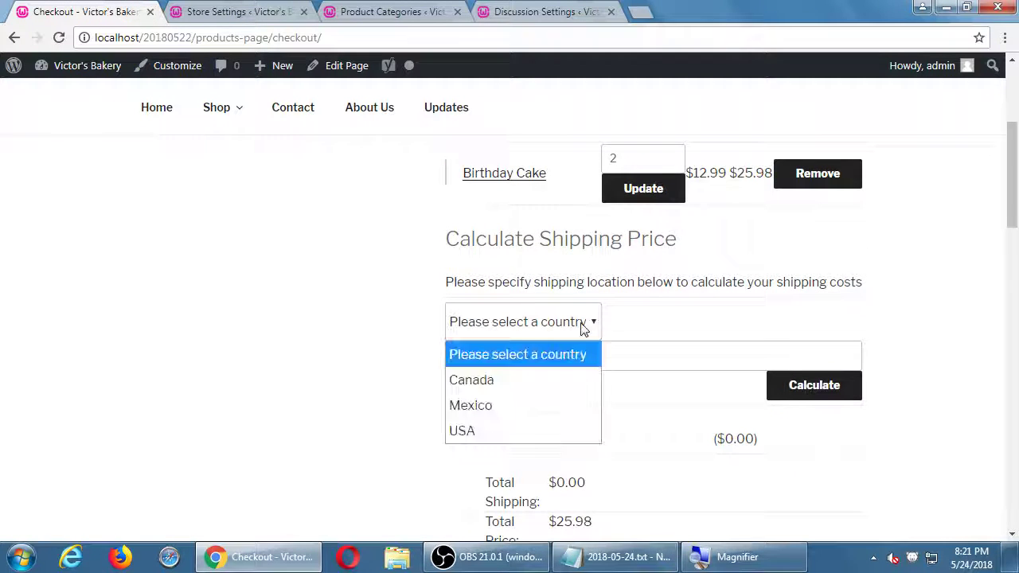
{"action": "left_click", "coordinate": [541, 407]}
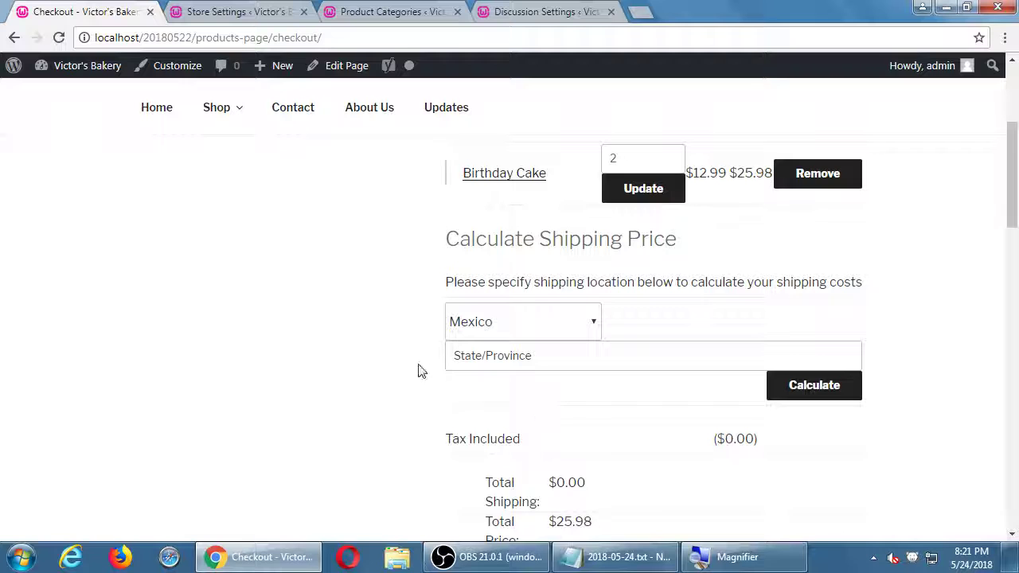
{"action": "left_click", "coordinate": [462, 358]}
{"action": "left_click", "coordinate": [302, 285]}
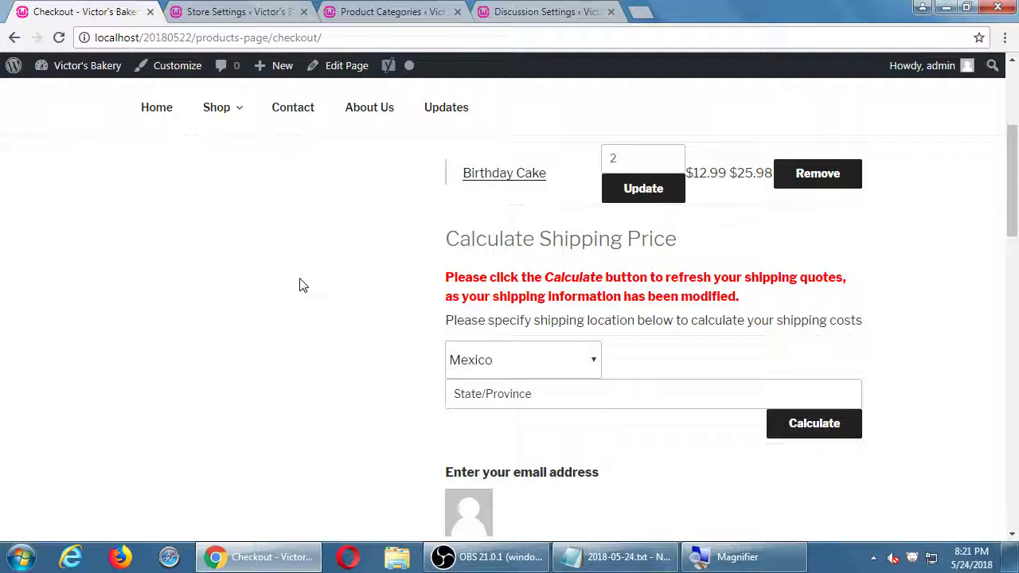
{"action": "left_click", "coordinate": [814, 431]}
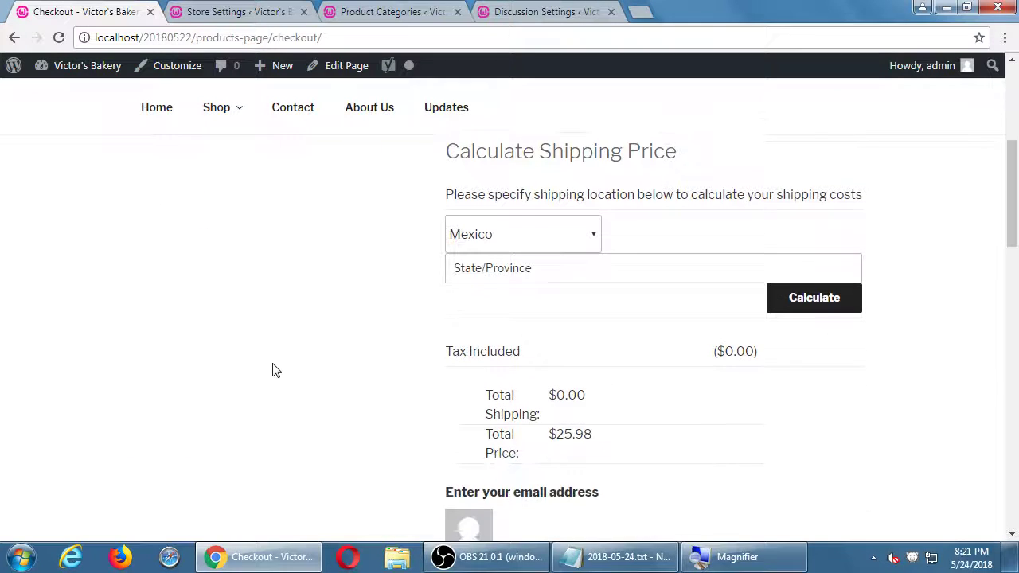
Step: Examine the checkout's shipping and price totals, email field and billing/contact details form
{"action": "scroll", "coordinate": [272, 370], "scroll_direction": "down", "scroll_amount": 2}
{"action": "scroll", "coordinate": [525, 310], "scroll_direction": "down", "scroll_amount": 2}
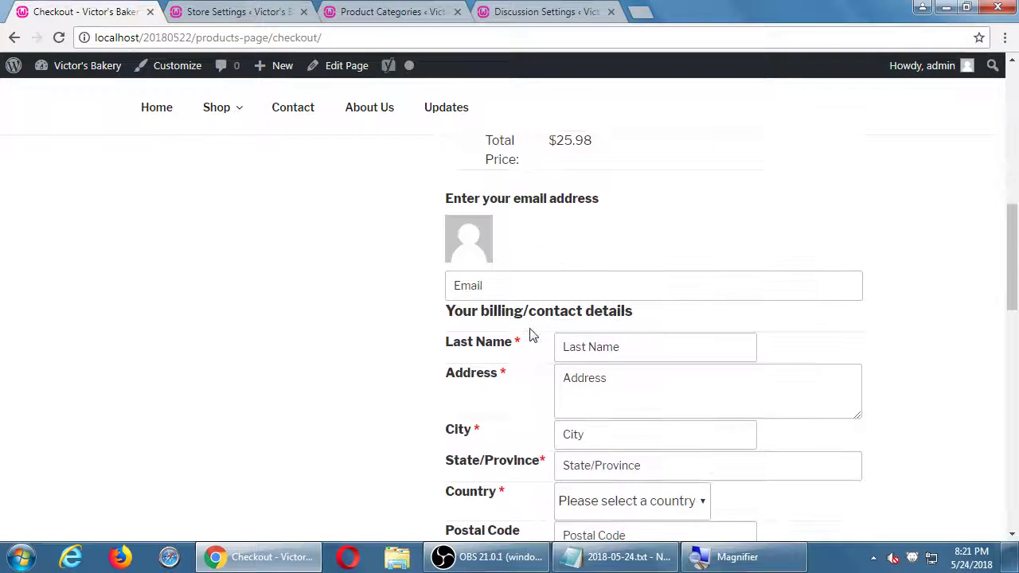
{"action": "scroll", "coordinate": [532, 334], "scroll_direction": "up", "scroll_amount": 4}
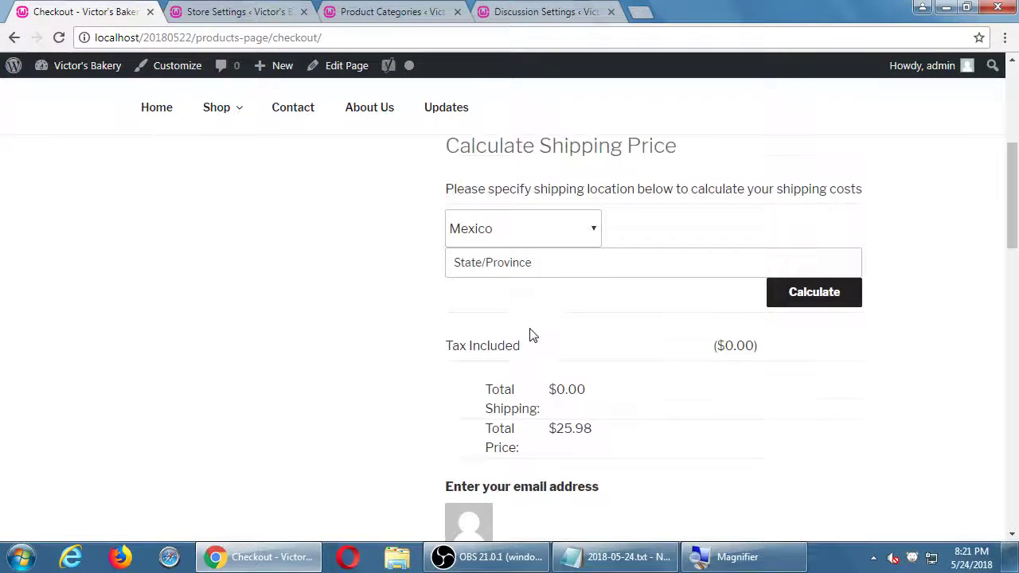
{"action": "left_click", "coordinate": [493, 265]}
{"action": "scroll", "coordinate": [478, 319], "scroll_direction": "down", "scroll_amount": 1}
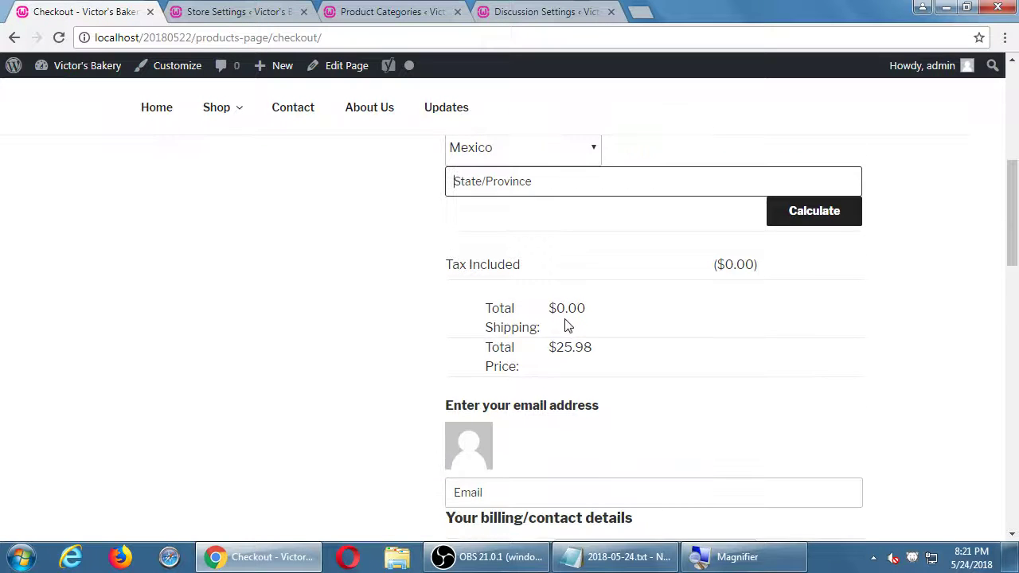
{"action": "scroll", "coordinate": [541, 294], "scroll_direction": "down", "scroll_amount": 3}
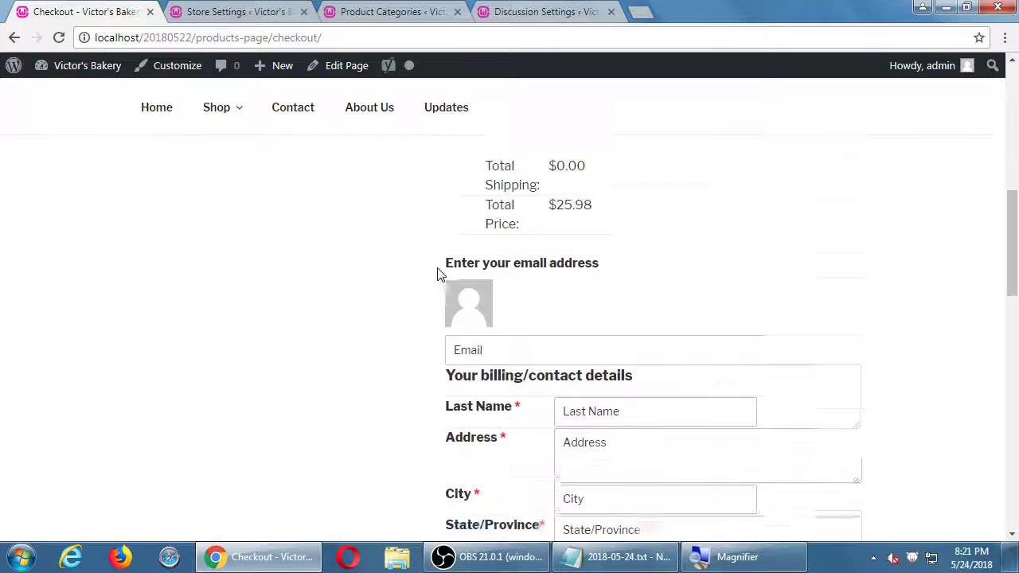
Step: Check the checkout's Terms and Conditions page, close it, and agree to the terms for the order
{"action": "left_click_drag", "start_coordinate": [487, 209], "coordinate": [565, 263]}
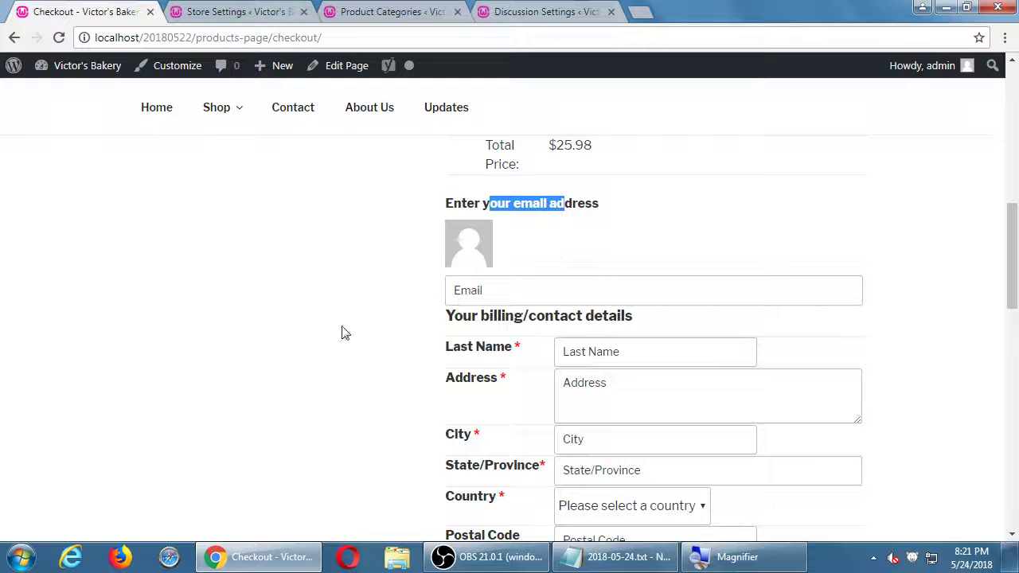
{"action": "scroll", "coordinate": [605, 342], "scroll_direction": "down", "scroll_amount": 1}
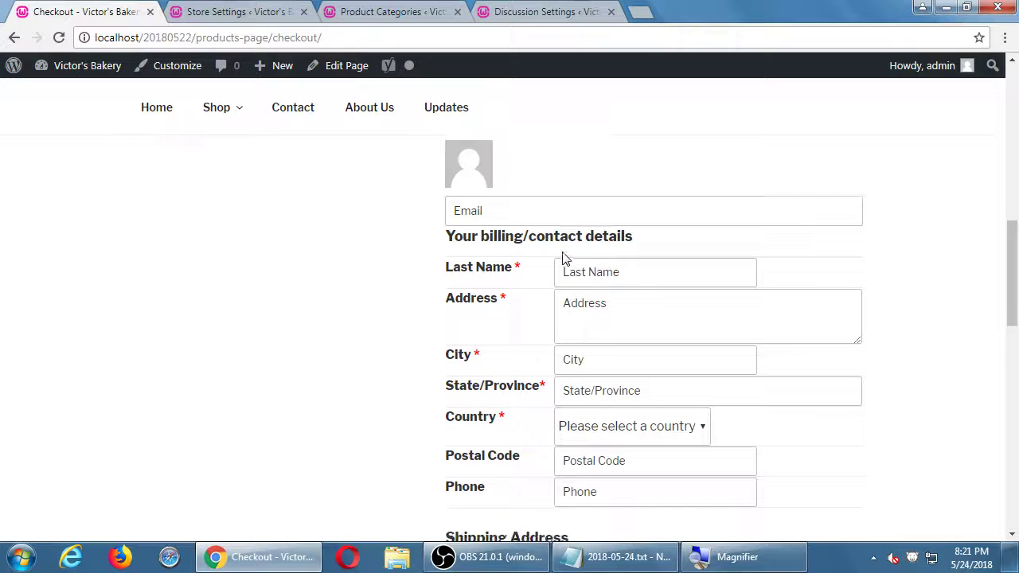
{"action": "scroll", "coordinate": [563, 257], "scroll_direction": "down", "scroll_amount": 7}
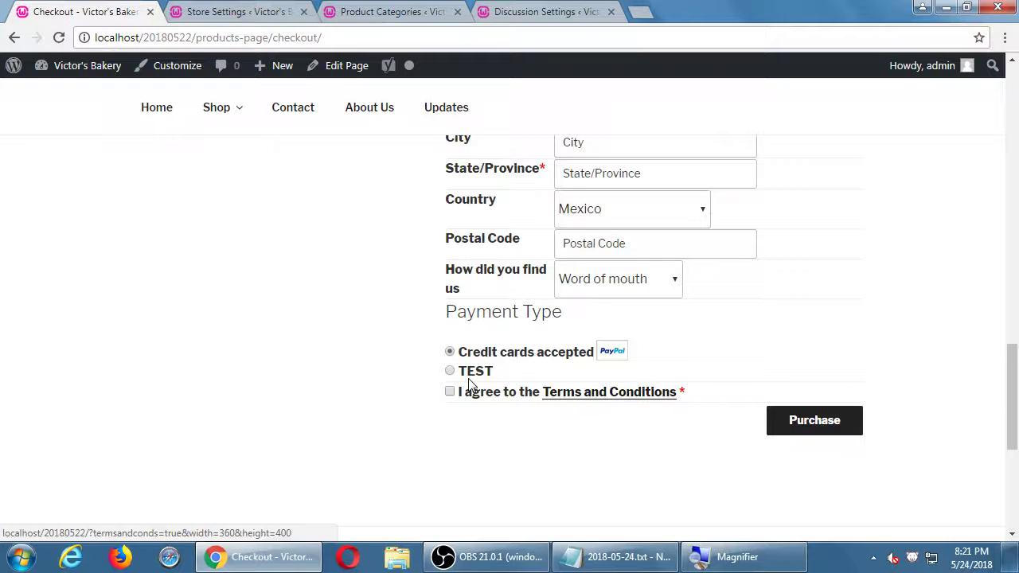
{"action": "left_click", "coordinate": [609, 392]}
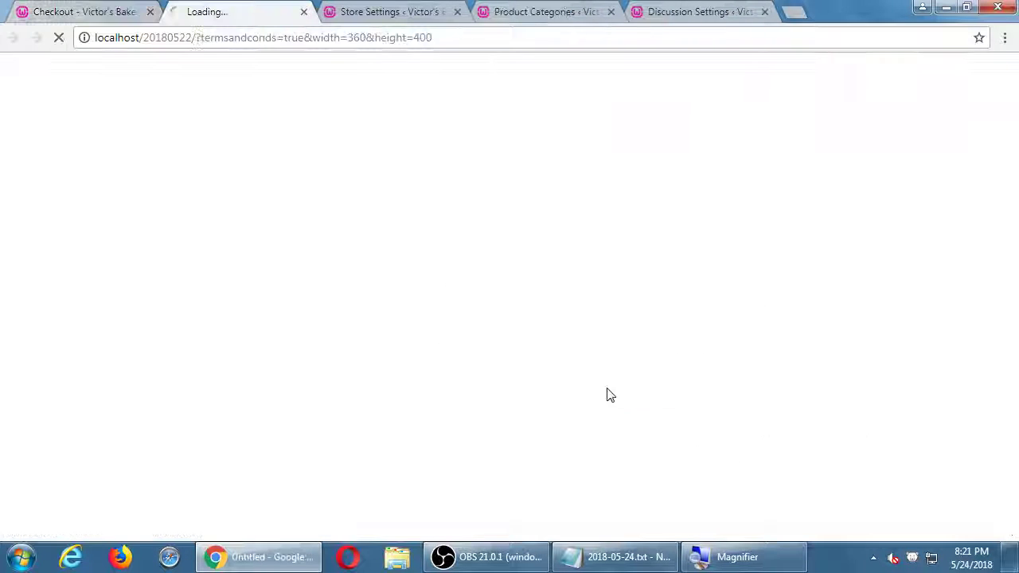
{"action": "middle_click", "coordinate": [256, 21]}
{"action": "left_click", "coordinate": [450, 392]}
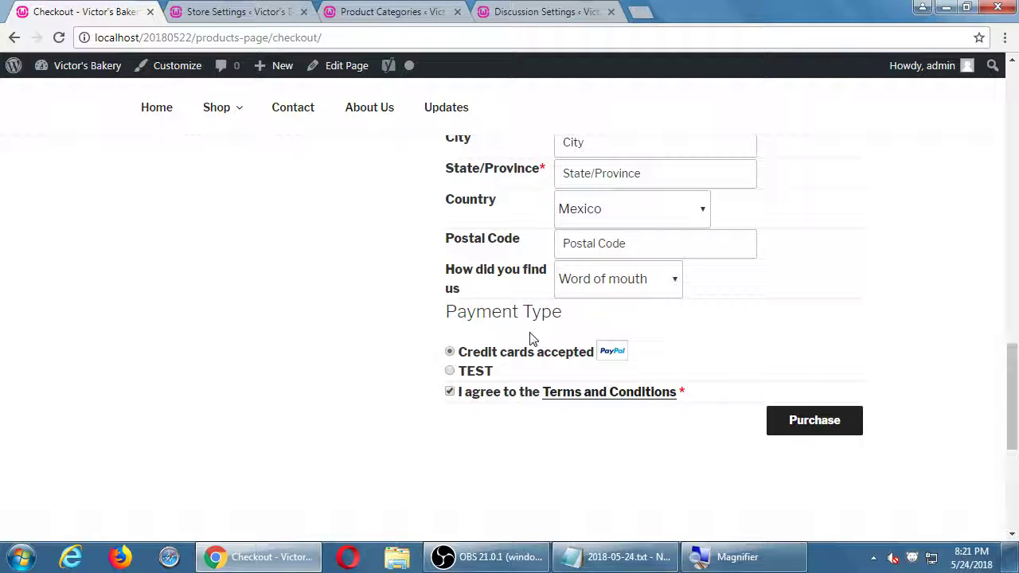
Step: Copy the web address of the checkout page
{"action": "scroll", "coordinate": [696, 327], "scroll_direction": "up", "scroll_amount": 2}
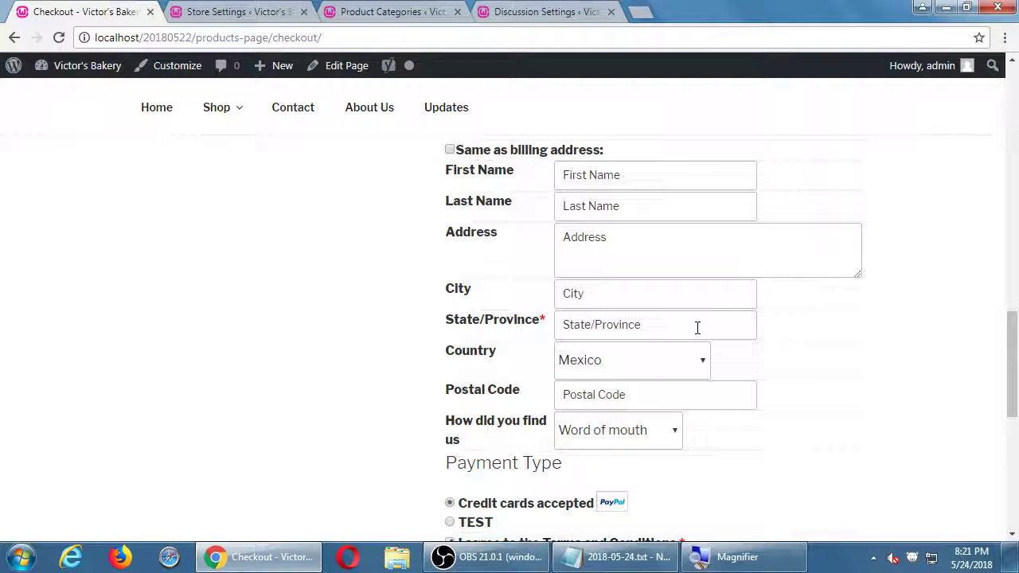
{"action": "scroll", "coordinate": [696, 327], "scroll_direction": "up", "scroll_amount": 4}
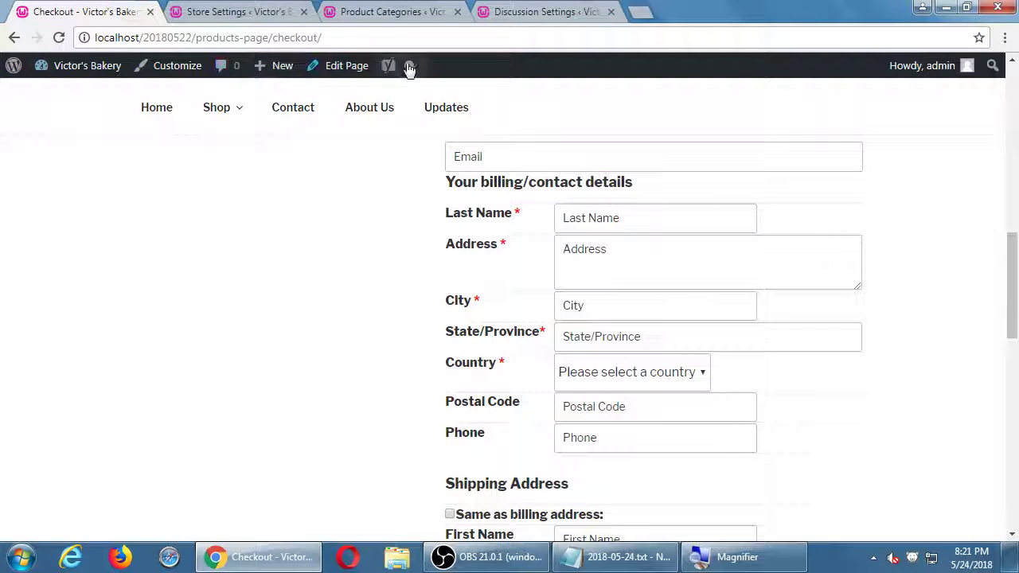
{"action": "left_click", "coordinate": [293, 40]}
{"action": "key", "text": "ctrl+c"}
{"action": "right_click", "coordinate": [275, 40]}
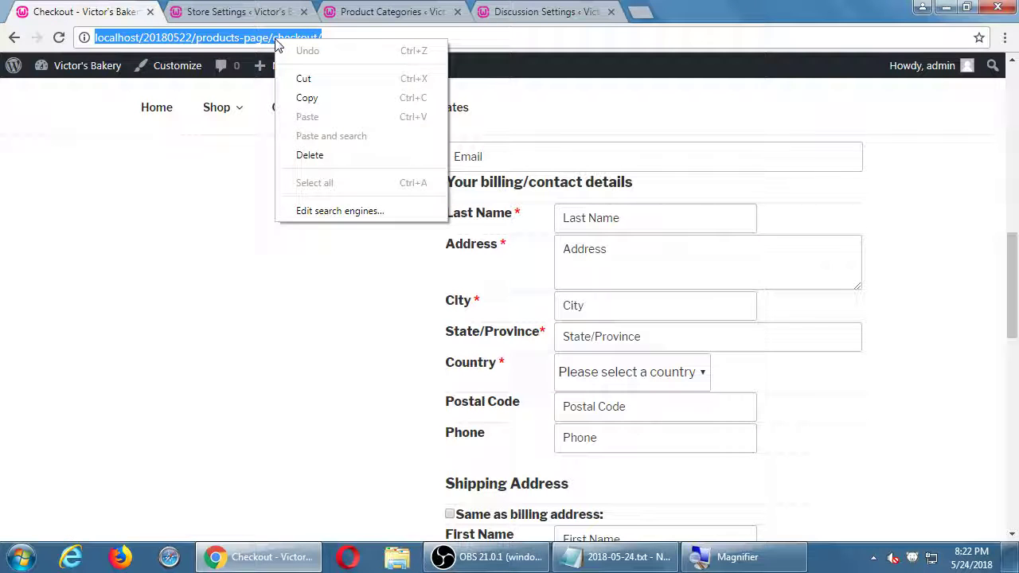
{"action": "left_click", "coordinate": [298, 101]}
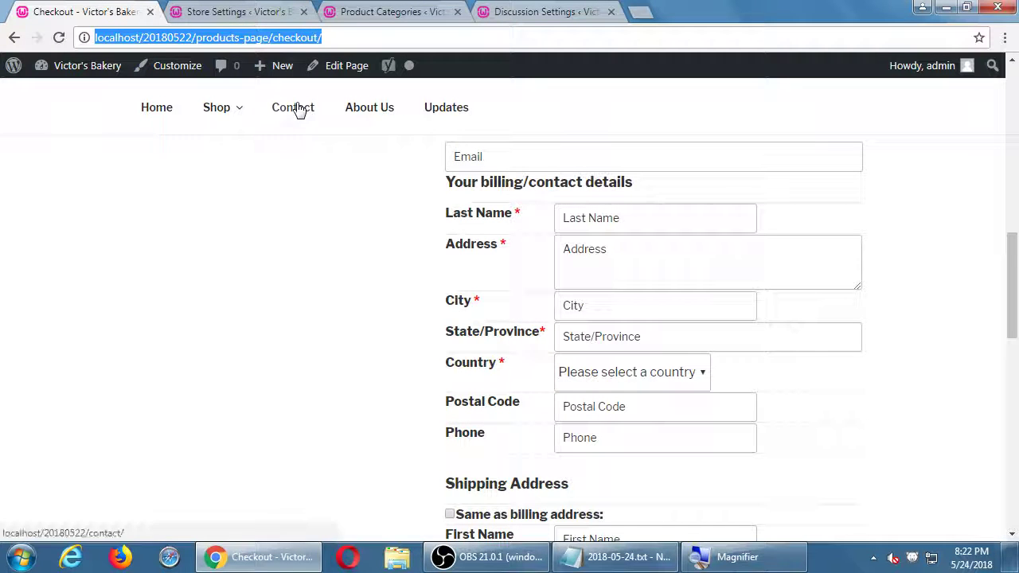
{"action": "left_click", "coordinate": [947, 387]}
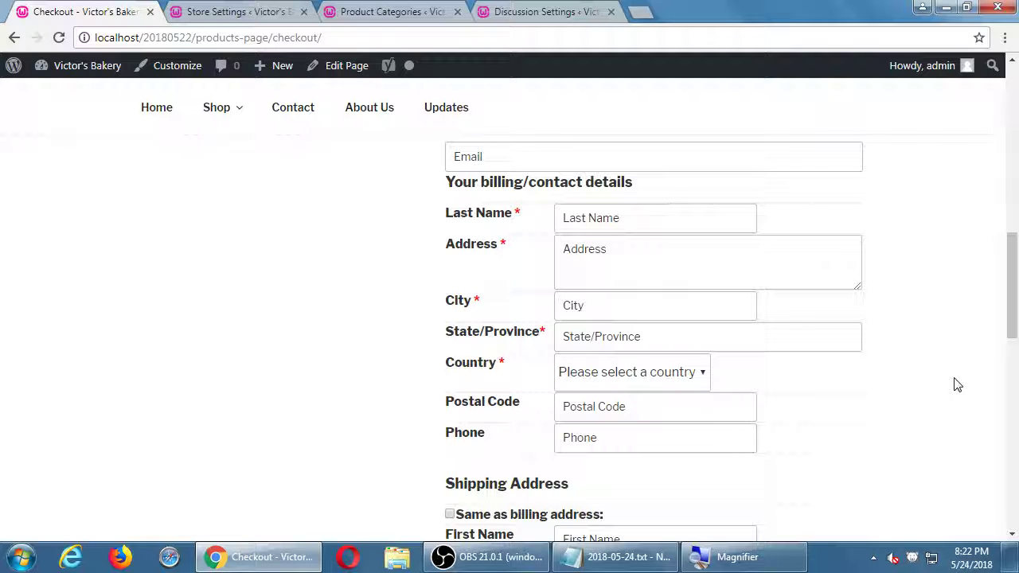
Step: Switch to Firefox and load the copied checkout address there
{"action": "mouse_move", "coordinate": [63, 77]}
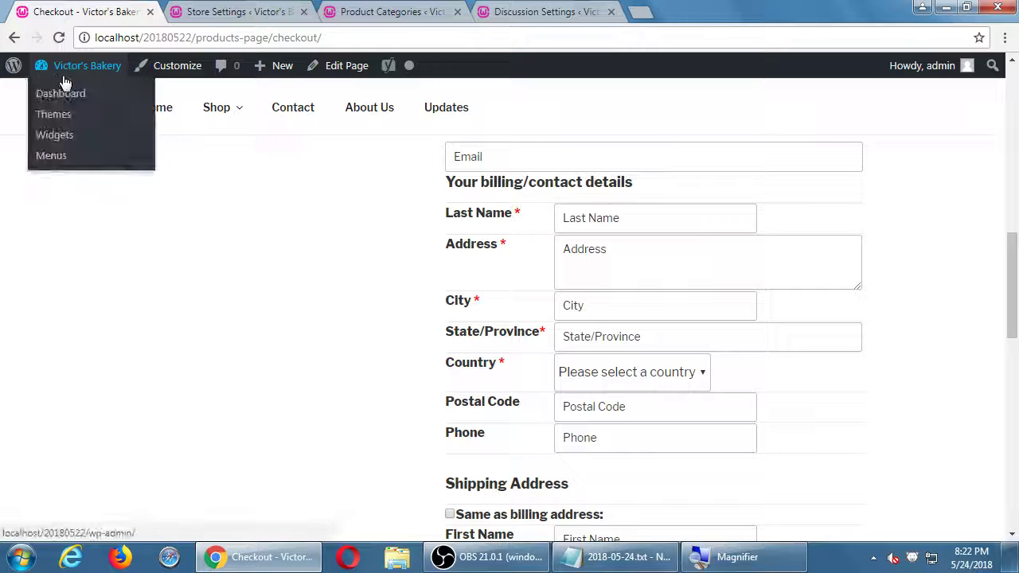
{"action": "mouse_move", "coordinate": [411, 67]}
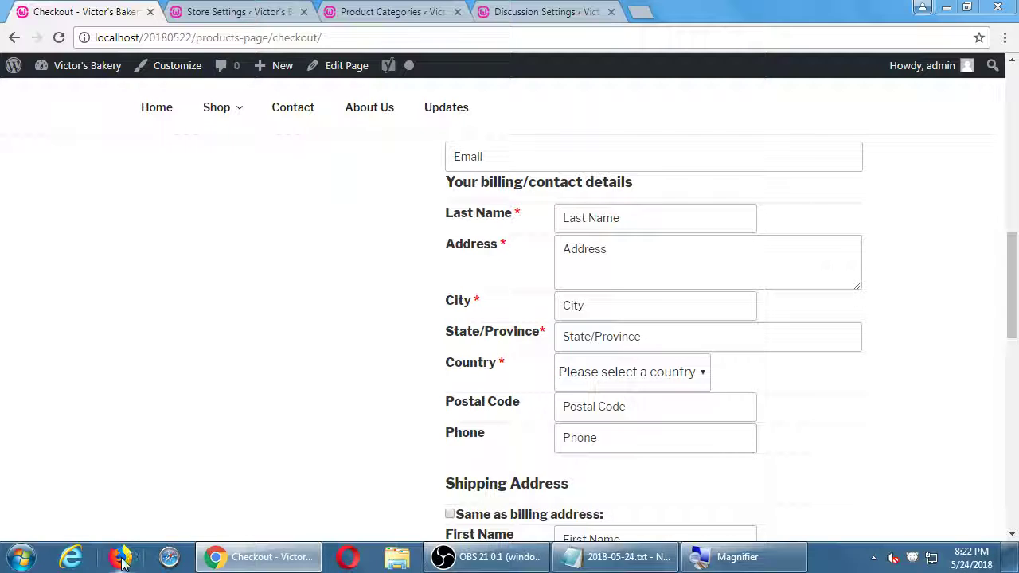
{"action": "left_click", "coordinate": [122, 559]}
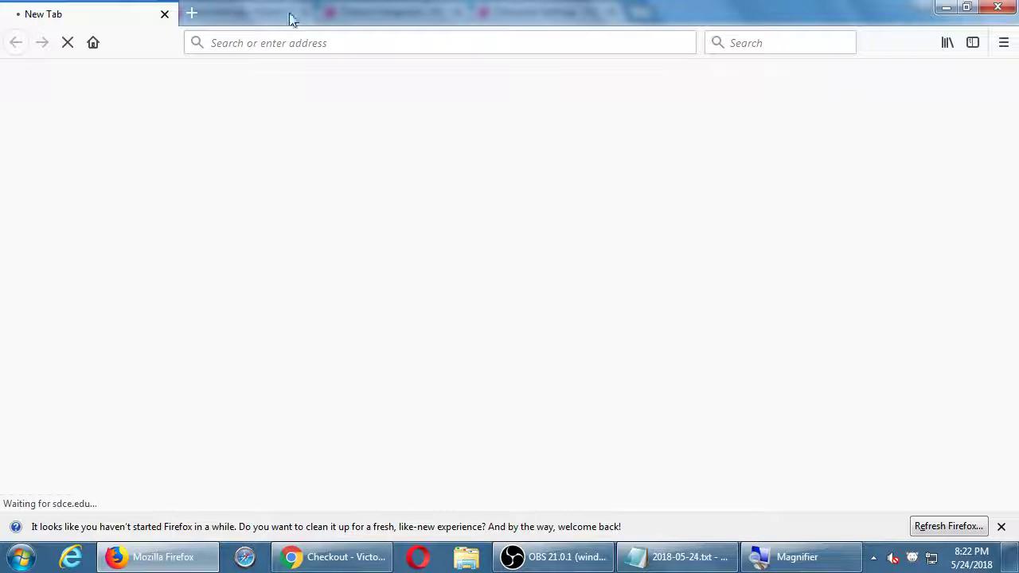
{"action": "left_click", "coordinate": [300, 43]}
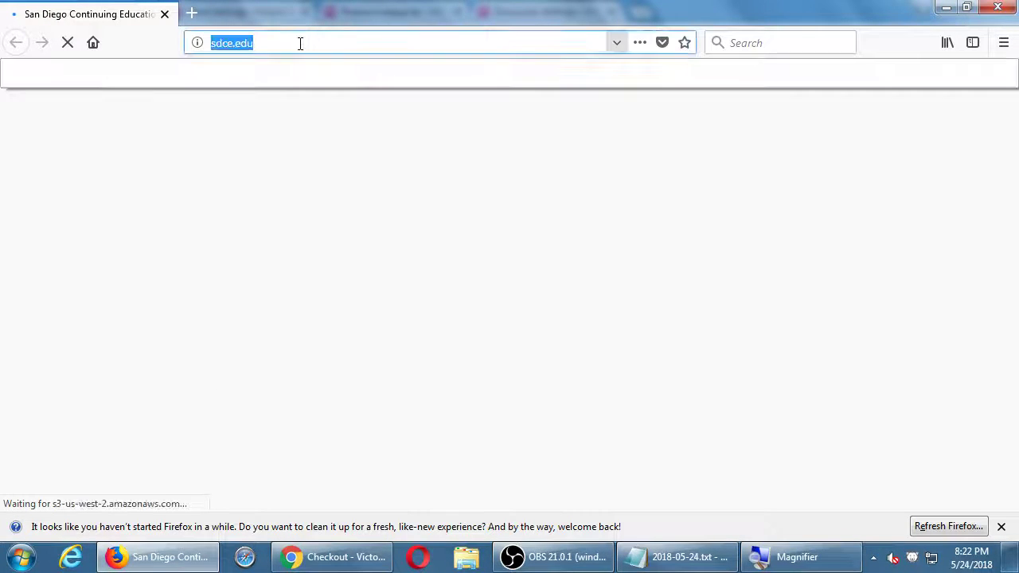
{"action": "key", "text": "ctrl+v"}
{"action": "key", "text": "Return"}
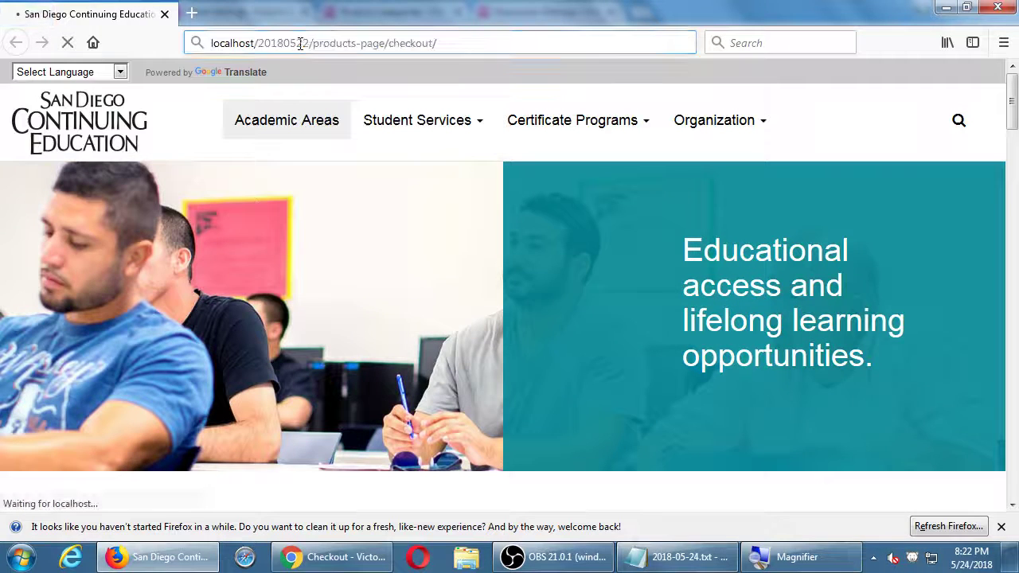
{"action": "scroll", "coordinate": [450, 339], "scroll_direction": "down", "scroll_amount": 2}
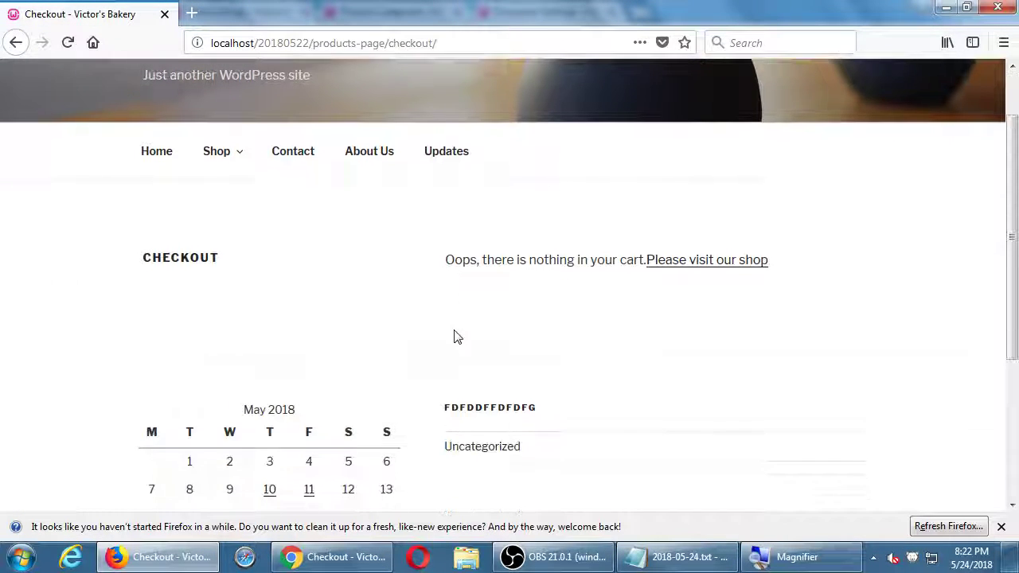
Step: Add one Birthday Cake to the cart from the Shop page, proceed to checkout, and dismiss the Firefox refresh notice
{"action": "scroll", "coordinate": [457, 337], "scroll_direction": "up", "scroll_amount": 2}
{"action": "left_click", "coordinate": [216, 220]}
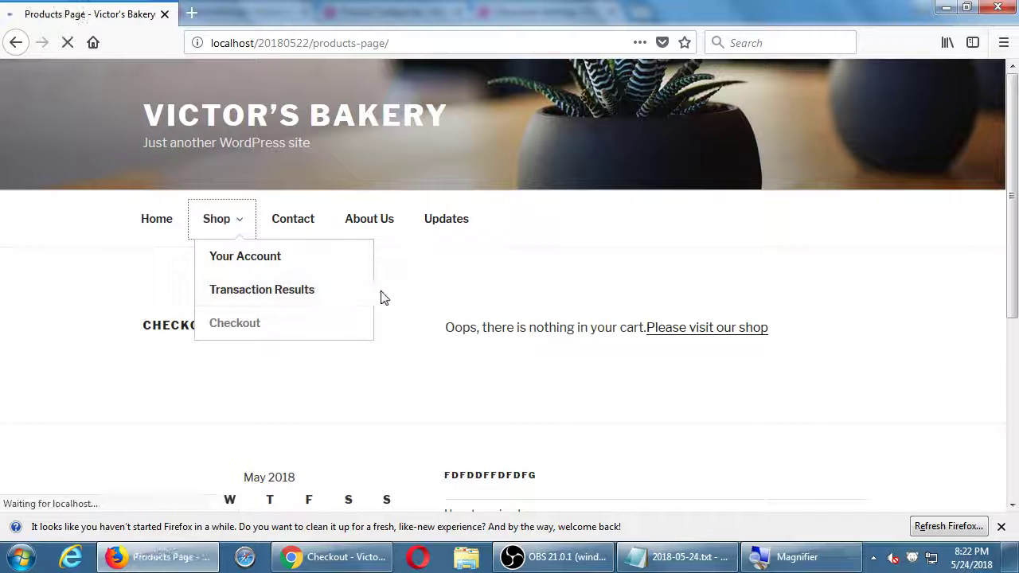
{"action": "scroll", "coordinate": [564, 384], "scroll_direction": "down", "scroll_amount": 5}
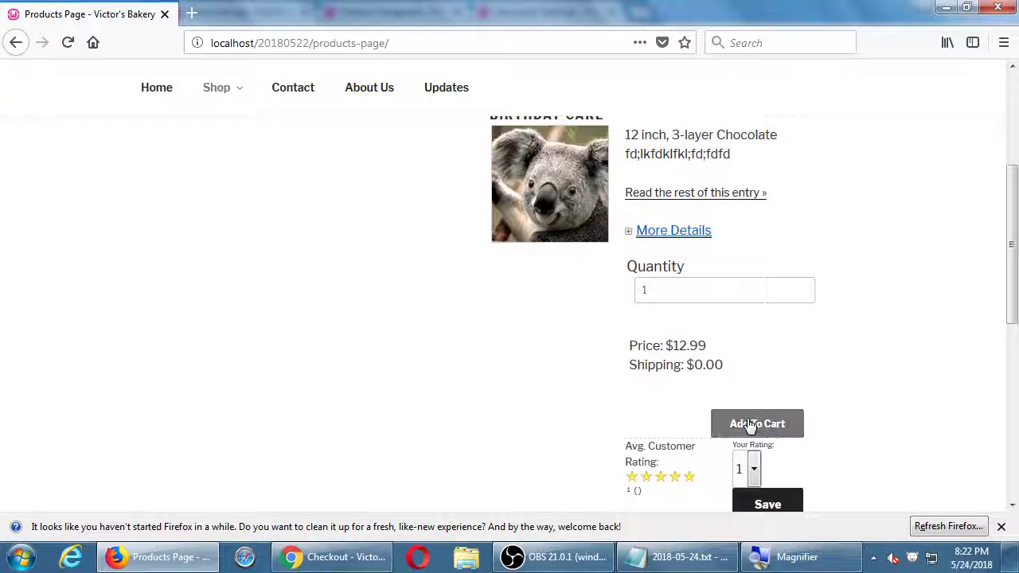
{"action": "left_click", "coordinate": [751, 426]}
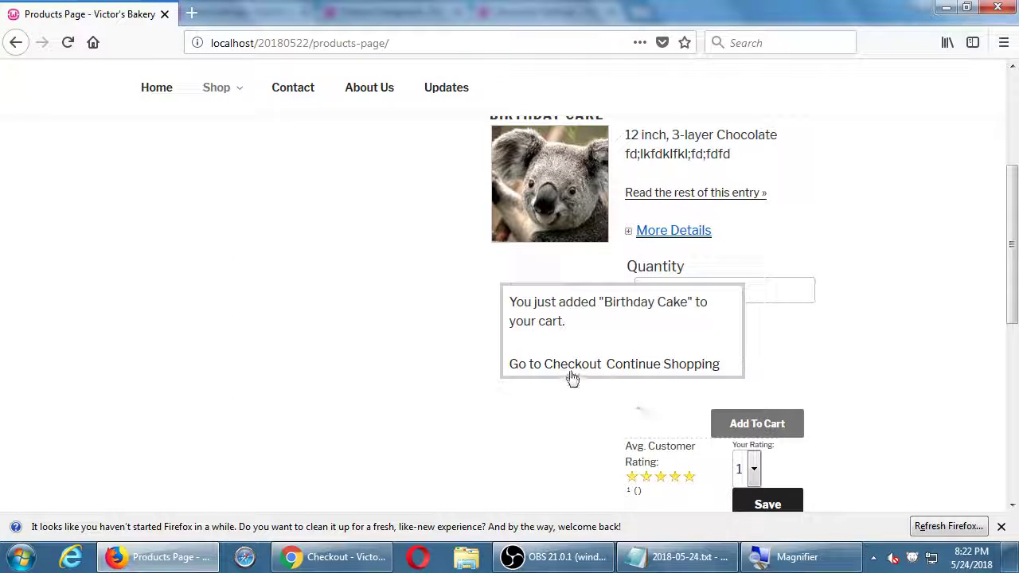
{"action": "left_click", "coordinate": [561, 366]}
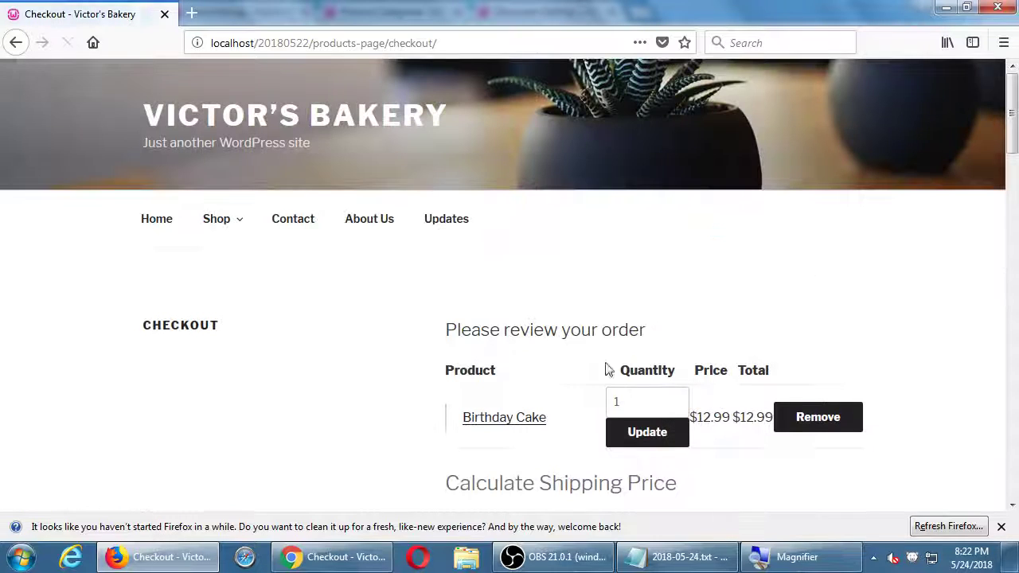
{"action": "left_click", "coordinate": [1001, 526]}
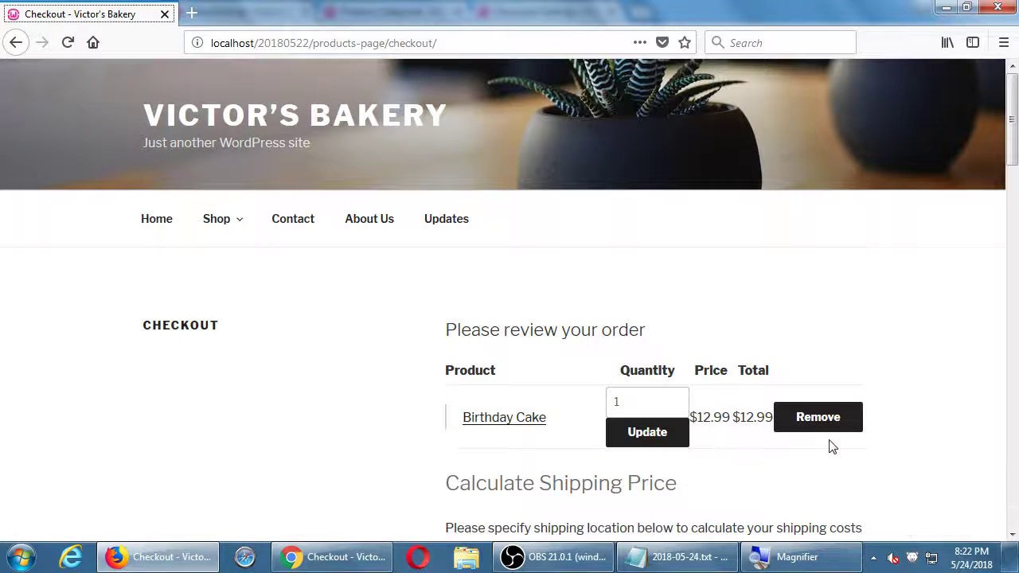
Step: Examine the checkout page in Firefox from the order review through billing, shipping address and payment type
{"action": "scroll", "coordinate": [832, 447], "scroll_direction": "down", "scroll_amount": 4}
{"action": "scroll", "coordinate": [832, 446], "scroll_direction": "up", "scroll_amount": 4}
{"action": "scroll", "coordinate": [513, 416], "scroll_direction": "down", "scroll_amount": 5}
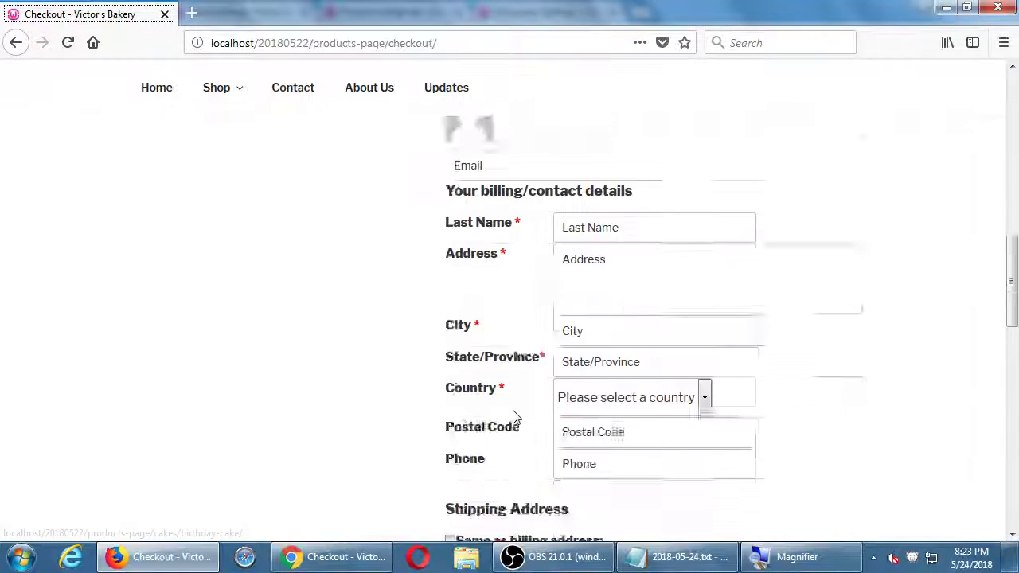
{"action": "scroll", "coordinate": [514, 416], "scroll_direction": "down", "scroll_amount": 10}
{"action": "scroll", "coordinate": [513, 416], "scroll_direction": "up", "scroll_amount": 3}
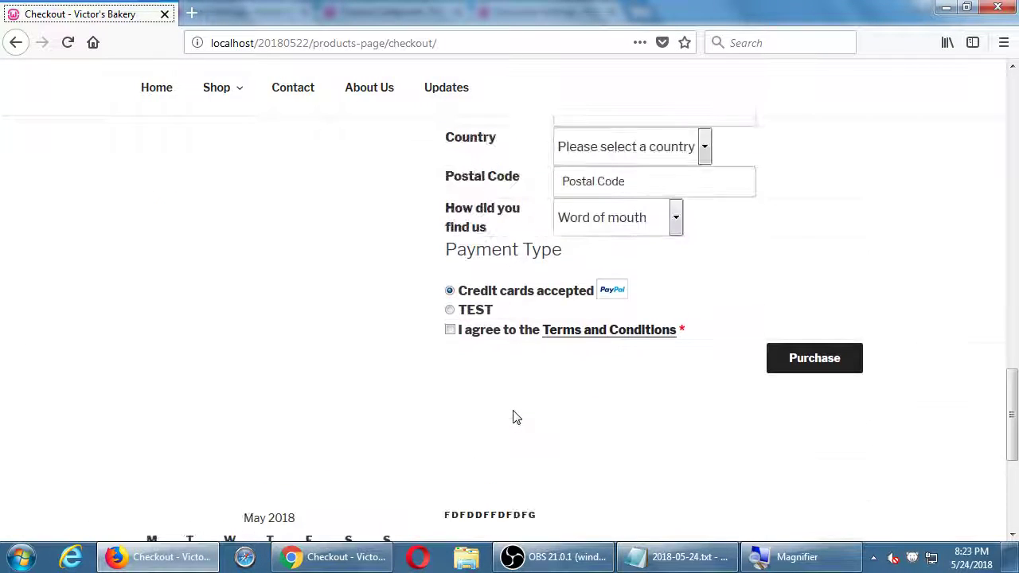
{"action": "scroll", "coordinate": [513, 416], "scroll_direction": "up", "scroll_amount": 1}
{"action": "scroll", "coordinate": [547, 383], "scroll_direction": "up", "scroll_amount": 3}
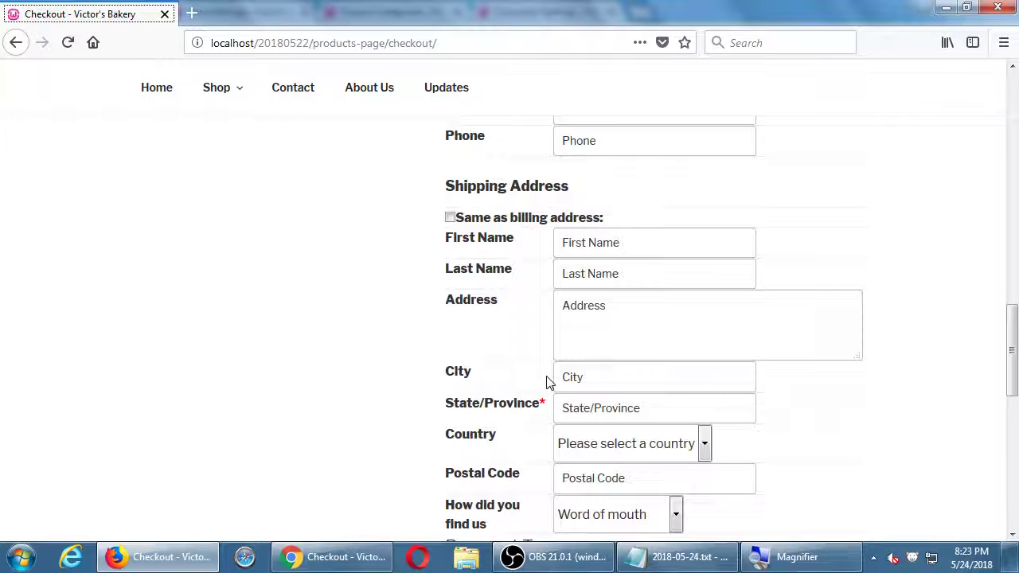
{"action": "scroll", "coordinate": [548, 383], "scroll_direction": "down", "scroll_amount": 4}
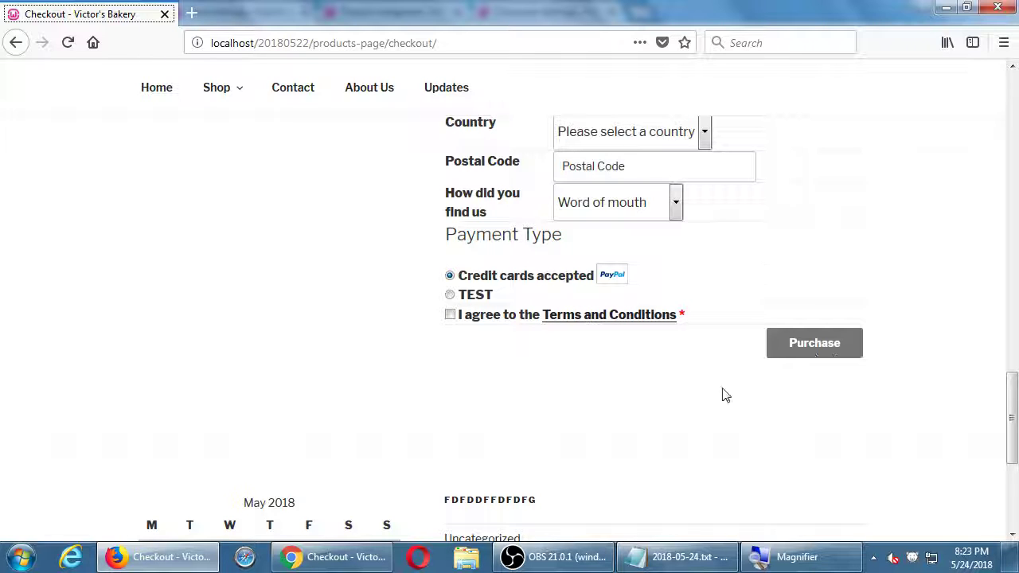
{"action": "scroll", "coordinate": [744, 428], "scroll_direction": "up", "scroll_amount": 3}
{"action": "scroll", "coordinate": [744, 428], "scroll_direction": "up", "scroll_amount": 10}
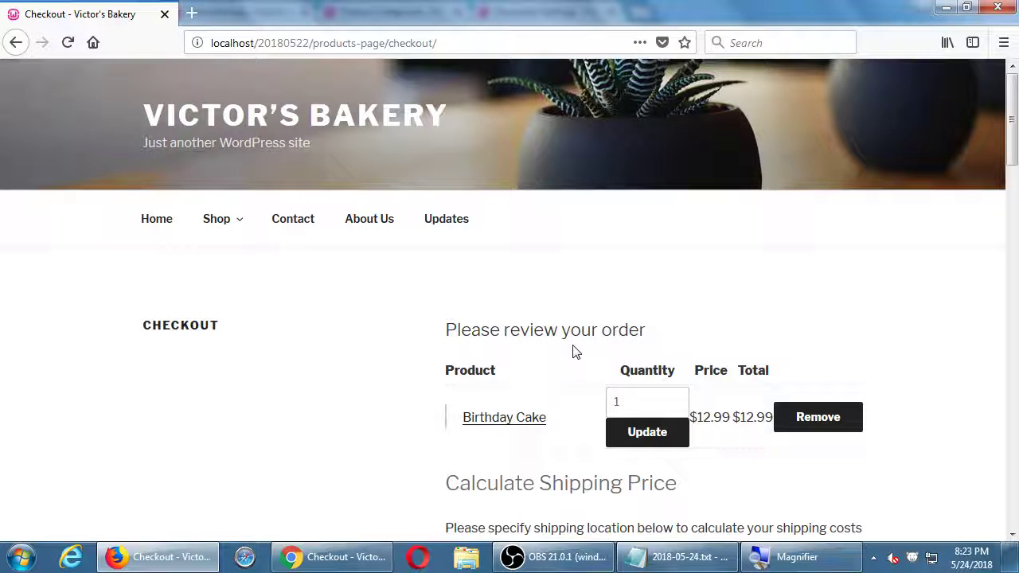
Step: Switch back to Chrome and review the email and billing/contact fields of its checkout page
{"action": "left_click", "coordinate": [333, 557]}
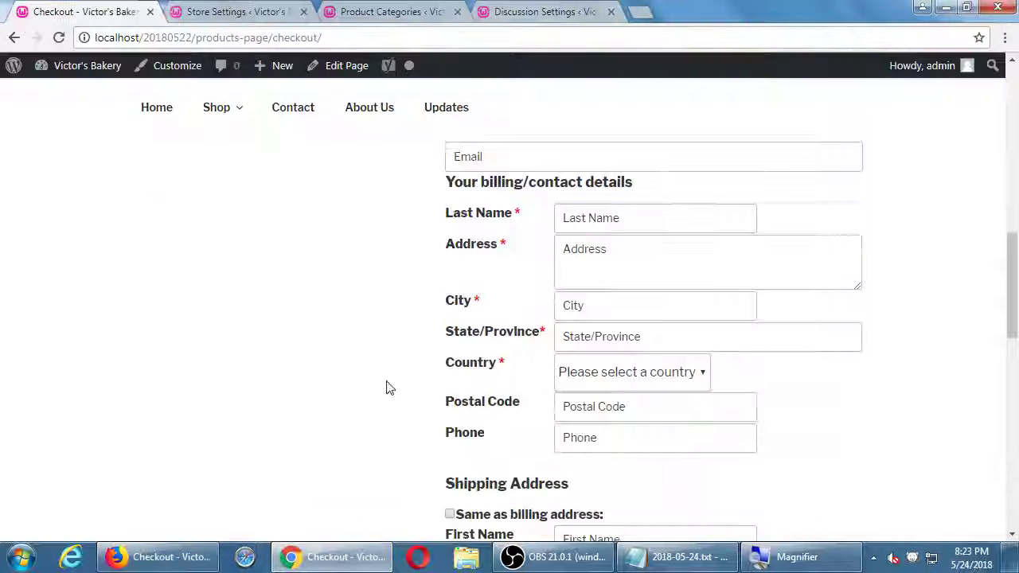
{"action": "scroll", "coordinate": [364, 297], "scroll_direction": "up", "scroll_amount": 2}
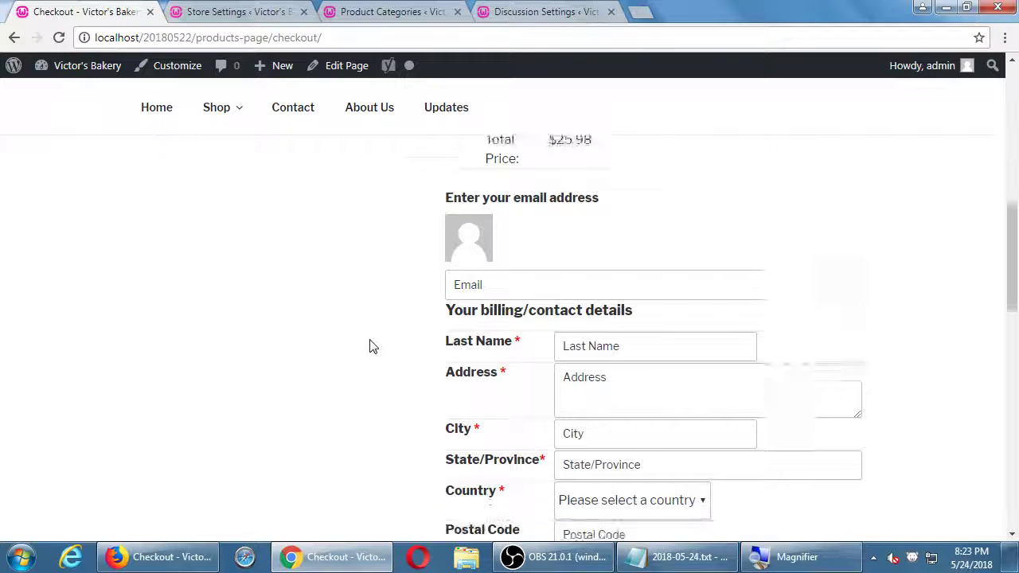
{"action": "scroll", "coordinate": [370, 346], "scroll_direction": "down", "scroll_amount": 1}
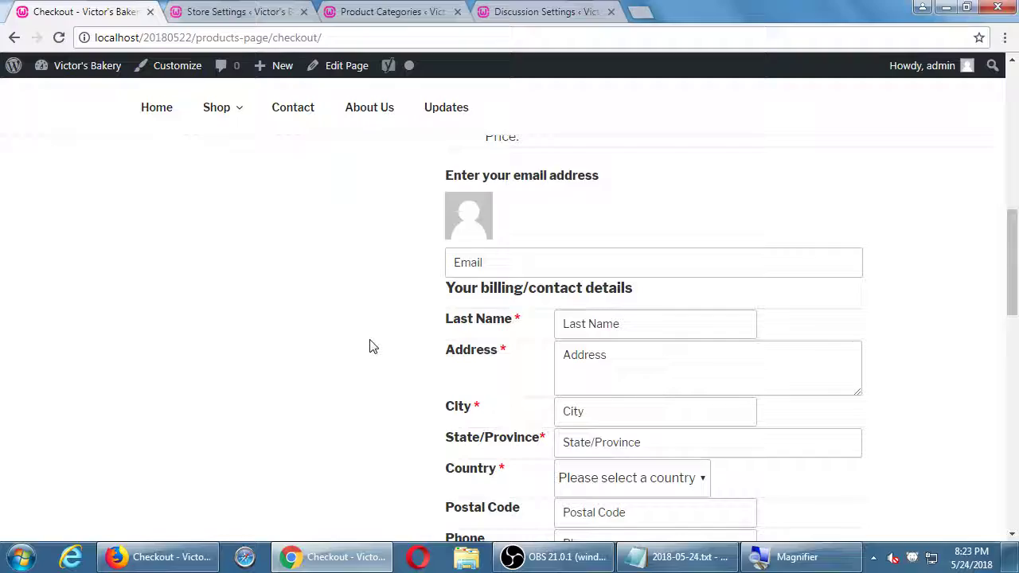
{"action": "scroll", "coordinate": [370, 345], "scroll_direction": "down", "scroll_amount": 2}
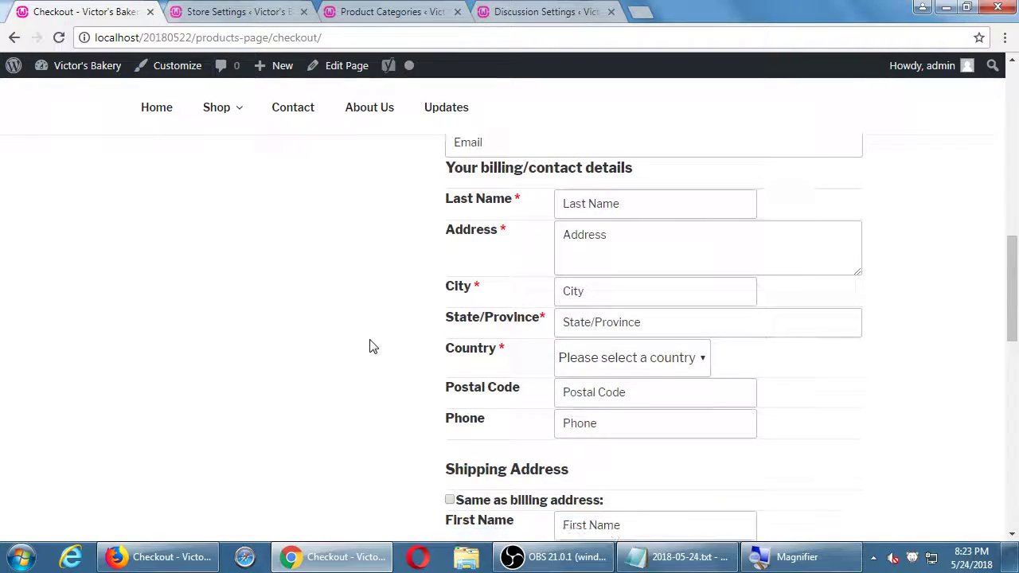
Step: Switch to the 2018-05-24.txt notes in Notepad and append a "Steps" list with "1. User visits your site" and a second item beginning "They"
{"action": "left_click", "coordinate": [651, 560]}
{"action": "key", "text": "super+plus"}
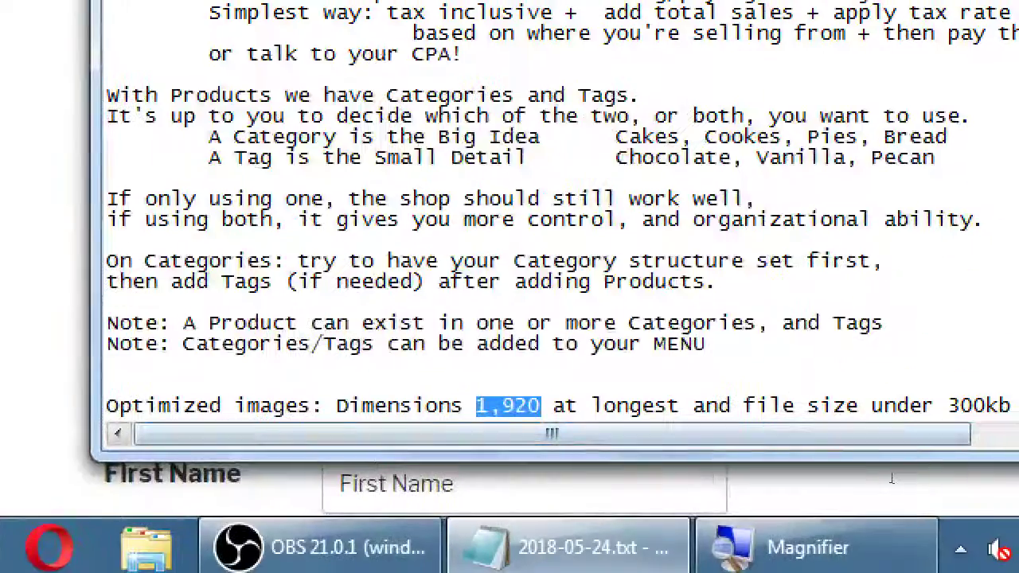
{"action": "key", "text": "End"}
{"action": "key", "text": "Return"}
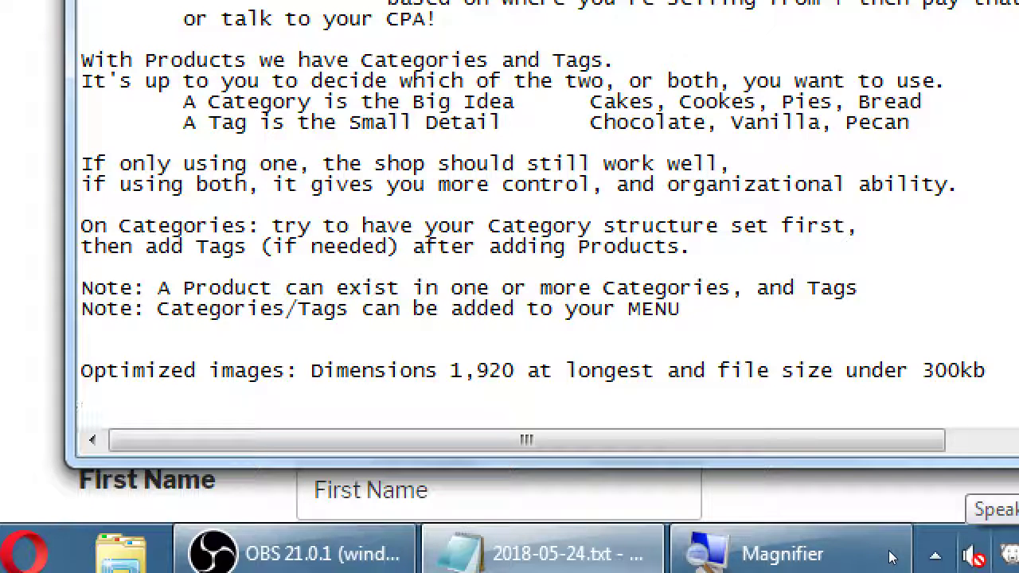
{"action": "type", "text": "Steps"}
{"action": "key", "text": "Return"}
{"action": "type", "text": "1. "}
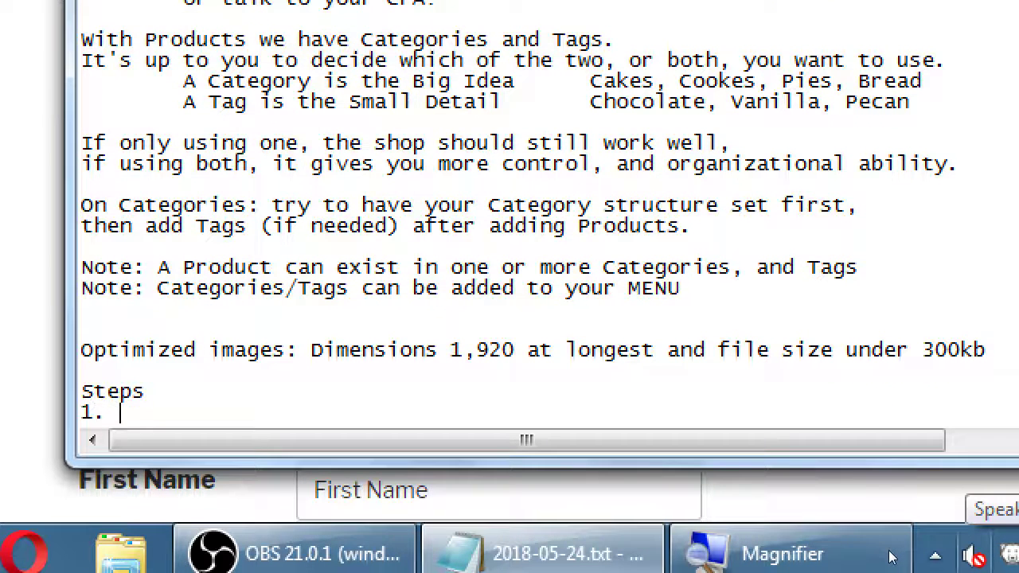
{"action": "type", "text": "User visits your site"}
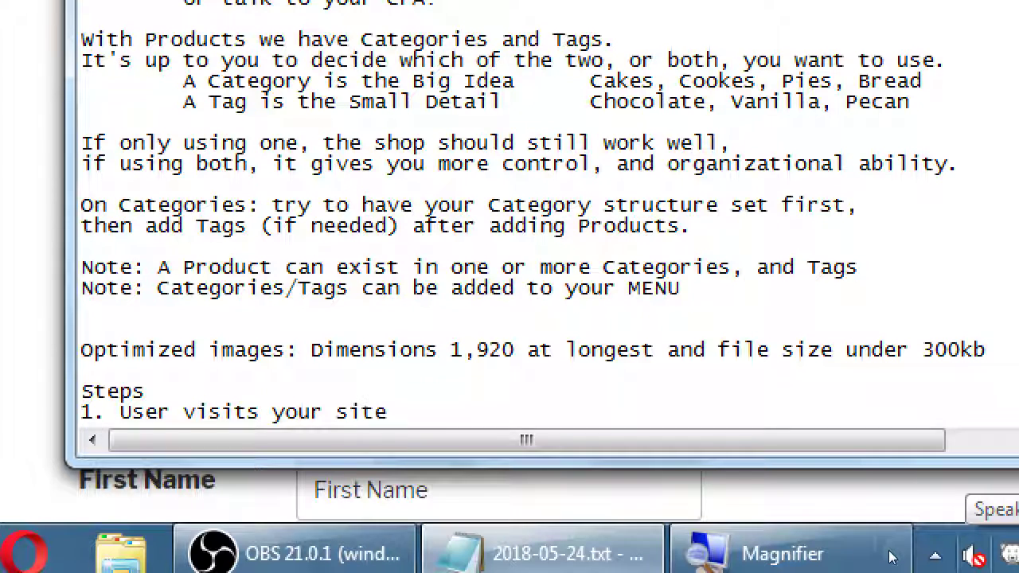
{"action": "key", "text": "Return"}
{"action": "type", "text": "2. They"}
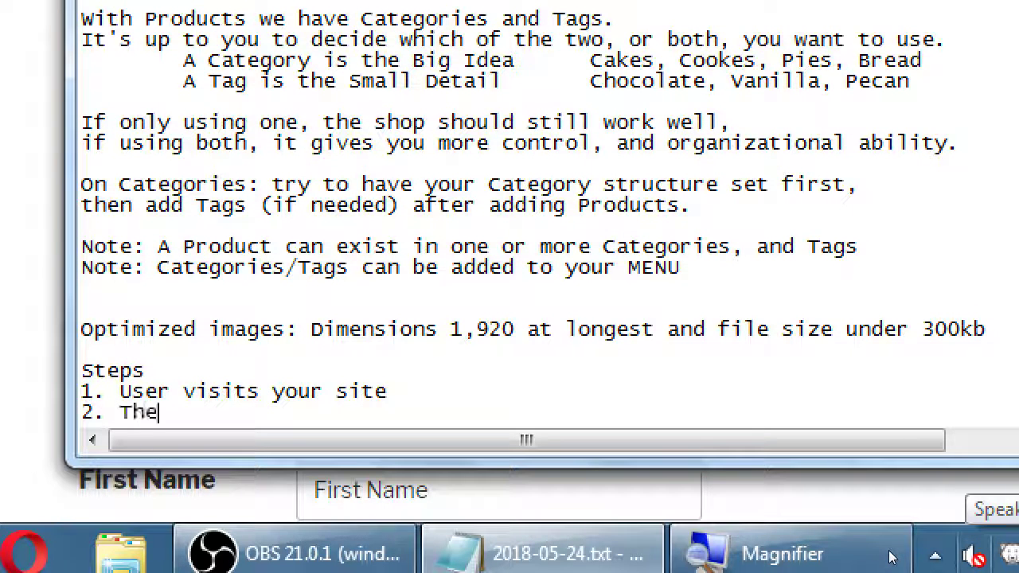